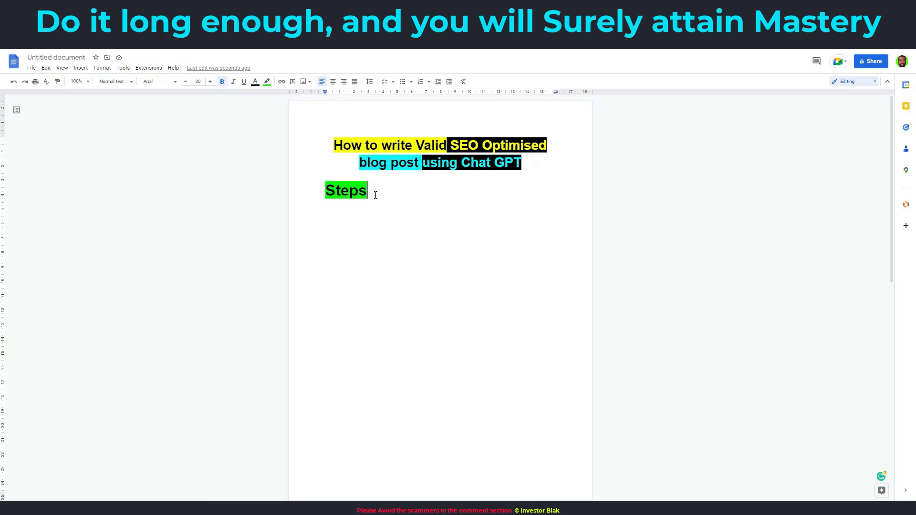
Undo the last deletion in the outline document to restore the line "1. Pick a Topic from your Hit List" under Steps.
key("ctrl+z")
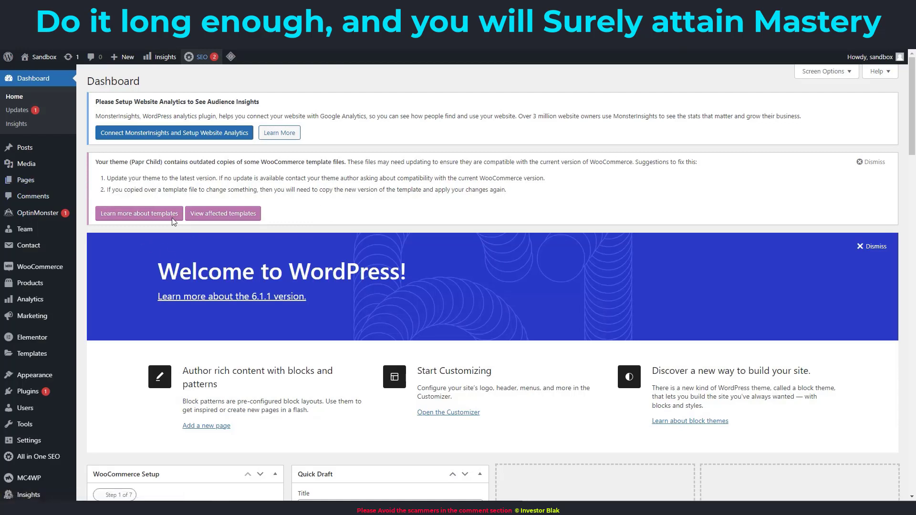
Switch to the WordPress dashboard, open the list of all posts and look through the weight loss drafts.
mouse_move(29, 149)
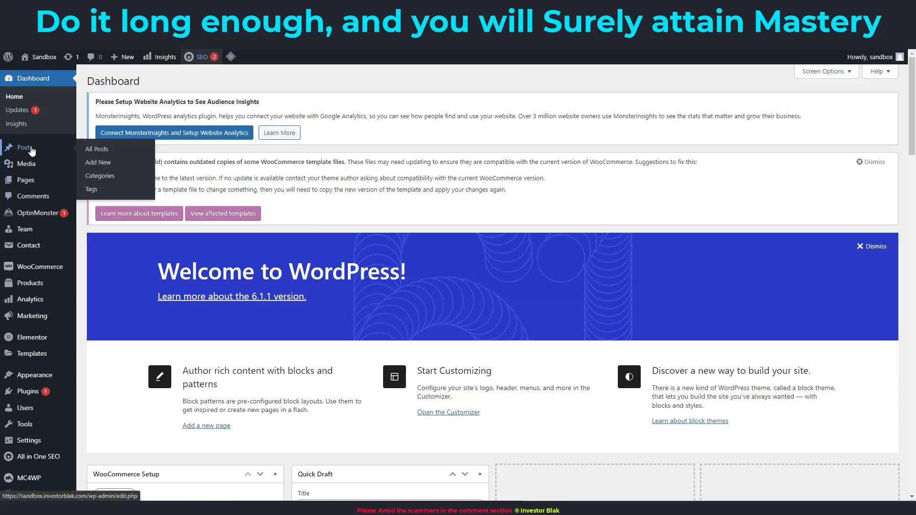
left_click(103, 150)
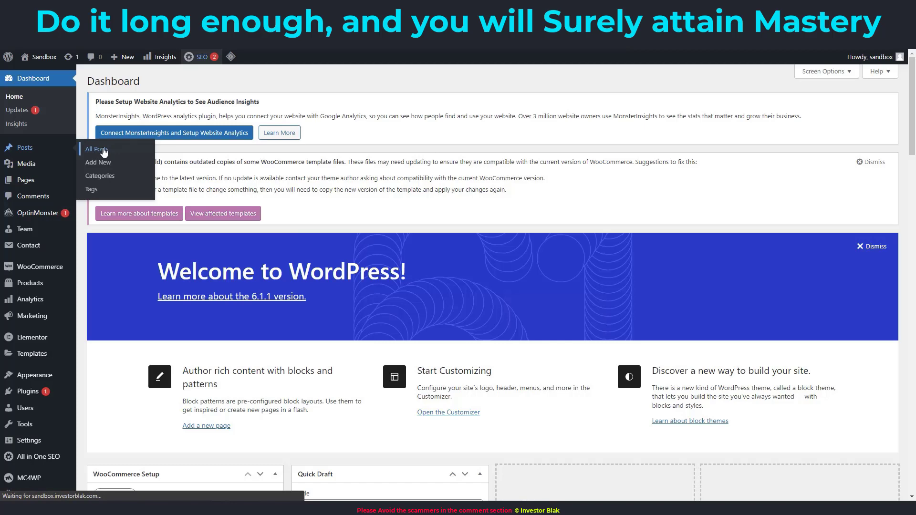
scroll(292, 334, "down", 3)
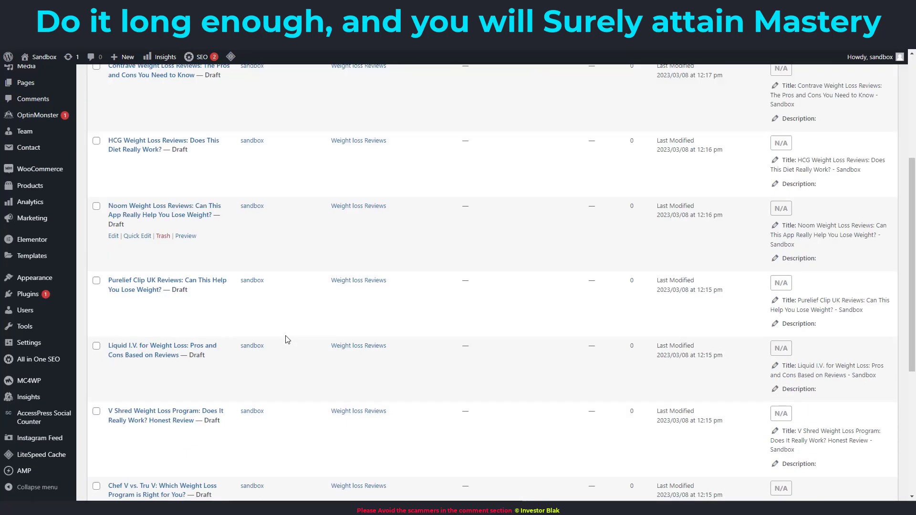
scroll(288, 340, "down", 5)
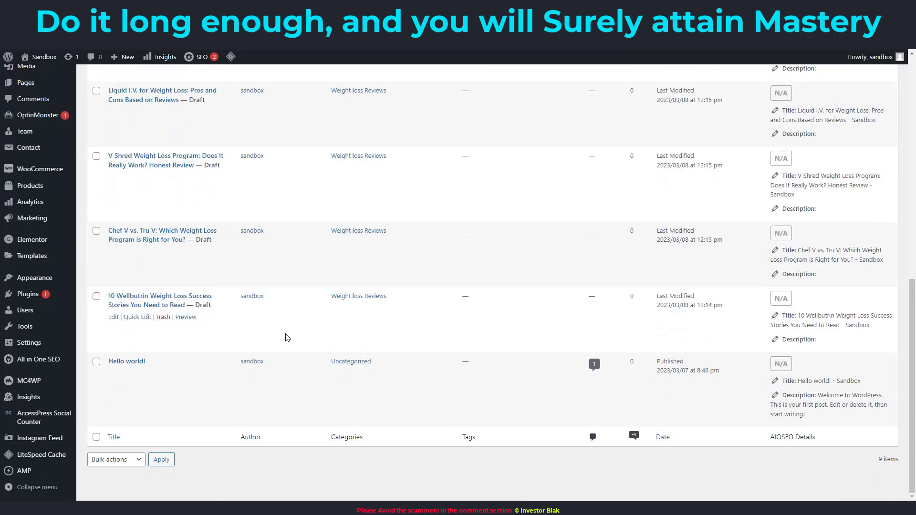
scroll(288, 338, "up", 10)
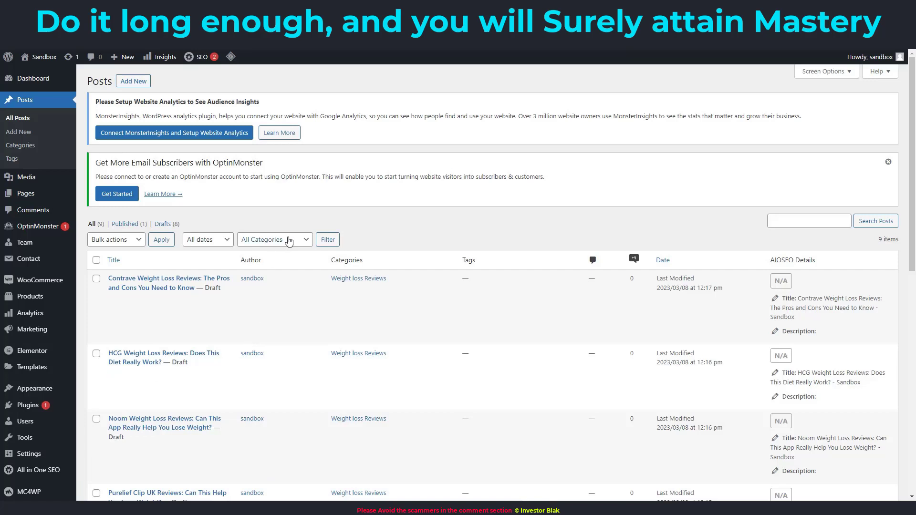
Check the category filter options and open the draft "Contrave Weight Loss Reviews: The Pros and Cons You Need to Know" for editing.
left_click(274, 240)
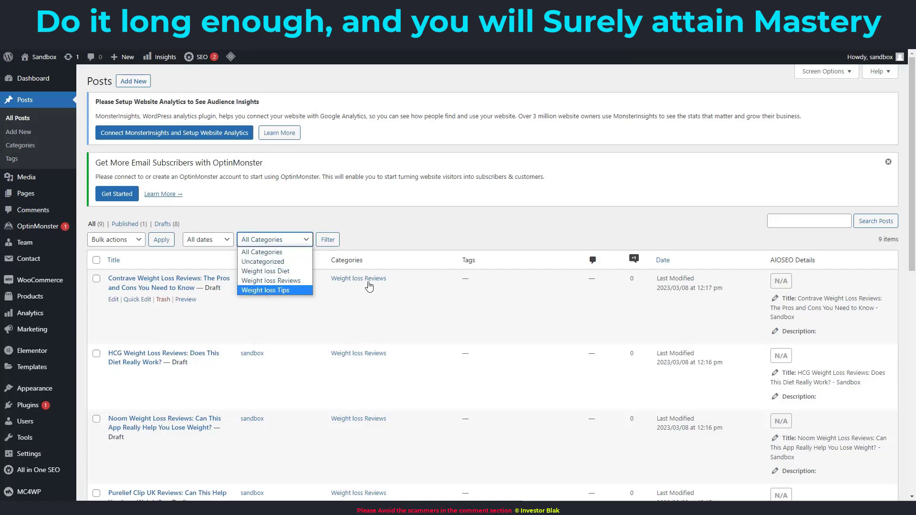
left_click(371, 261)
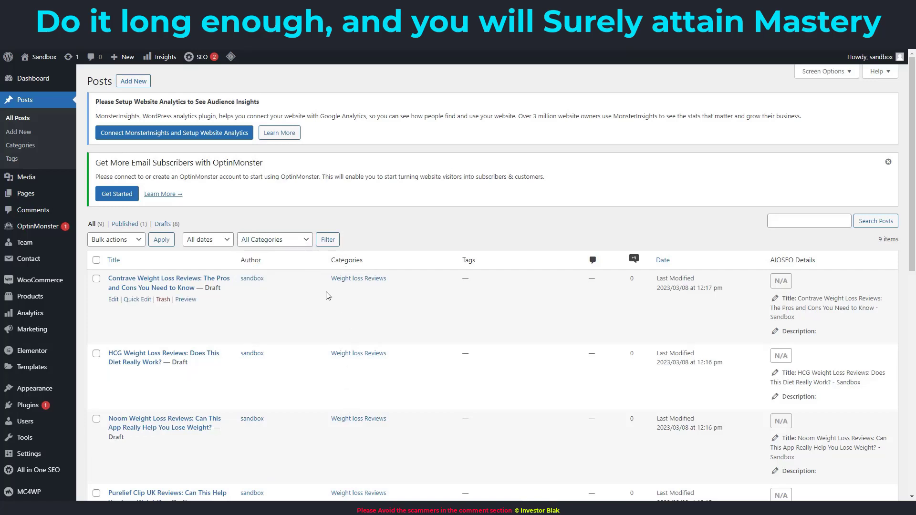
scroll(376, 371, "down", 10)
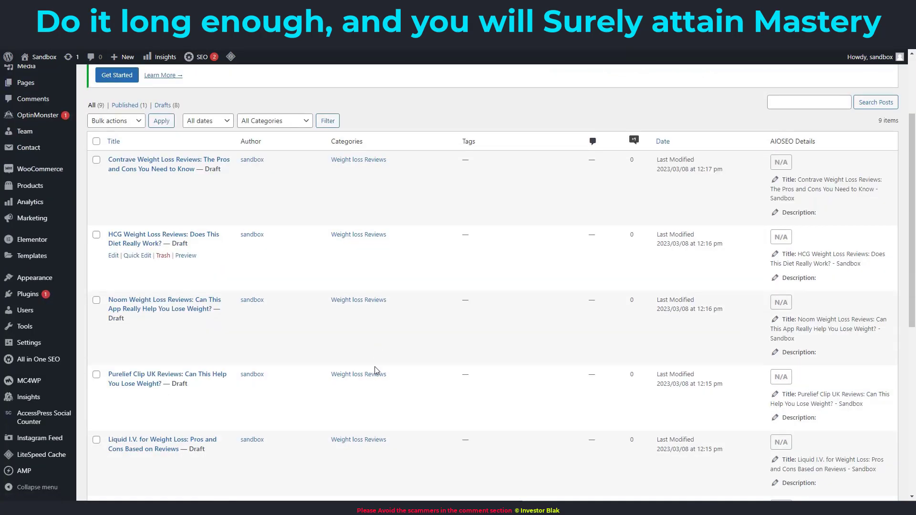
scroll(376, 371, "up", 10)
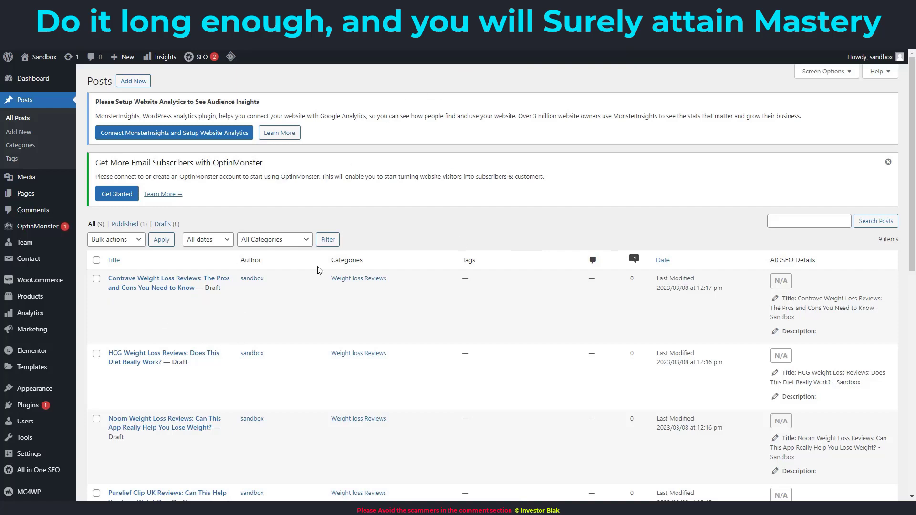
scroll(248, 348, "down", 5)
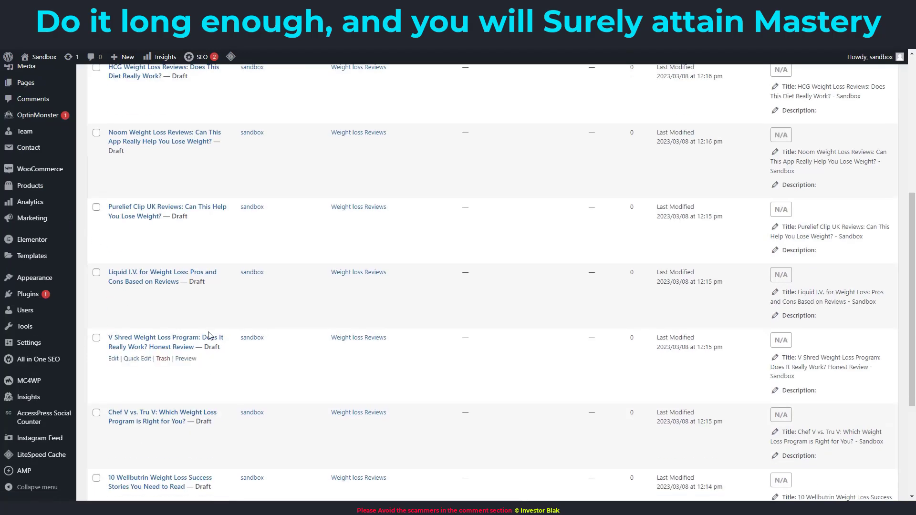
scroll(211, 334, "up", 5)
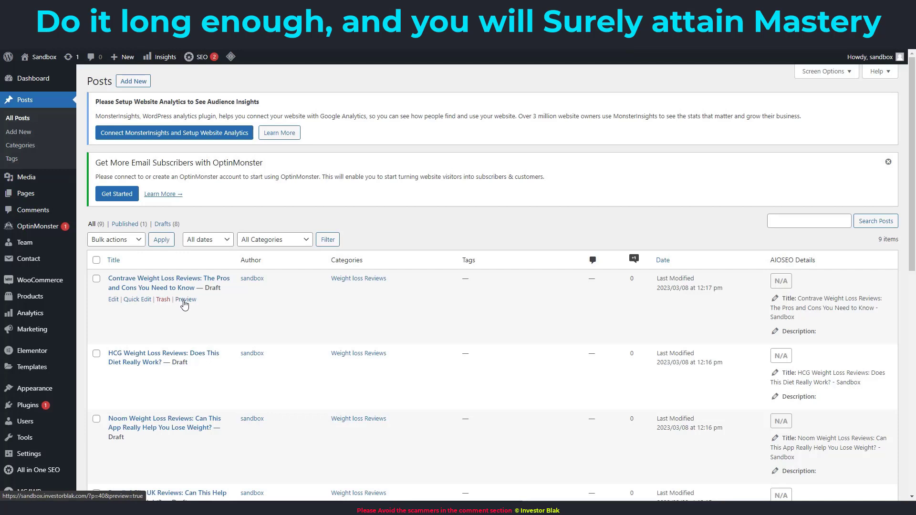
left_click(113, 301)
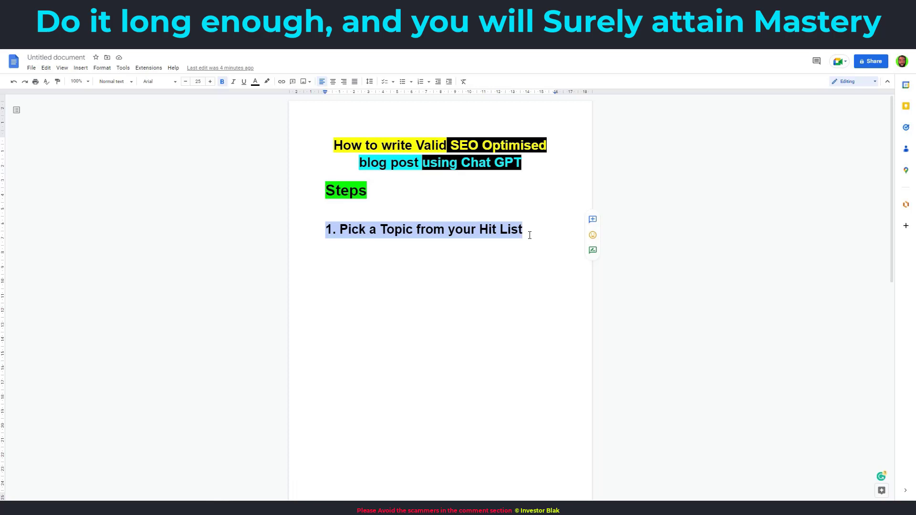
Switch to the Google Docs outline and undo the last deletion to restore the line "2. Search for your topic on google".
key("ctrl+z")
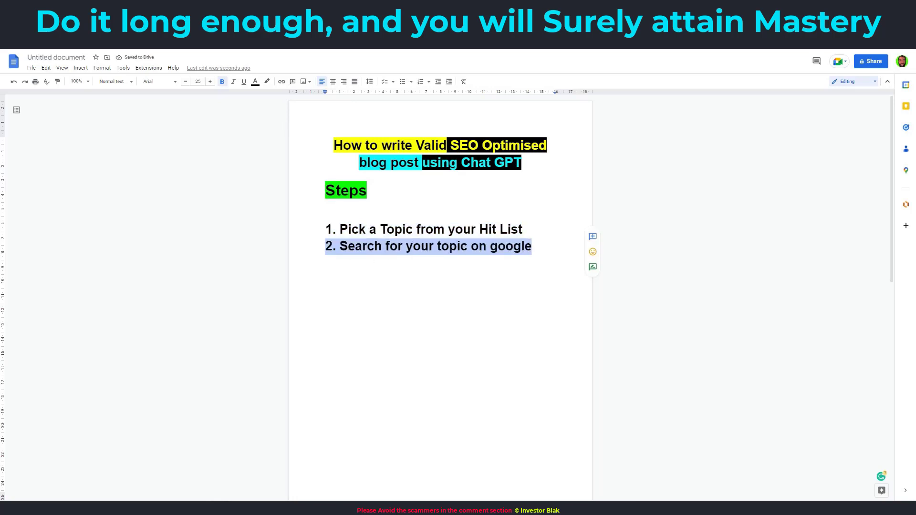
Switch to the WordPress post editor and copy the phrase "Contrave Weight Loss Reviews" from the post title.
left_click(596, 8)
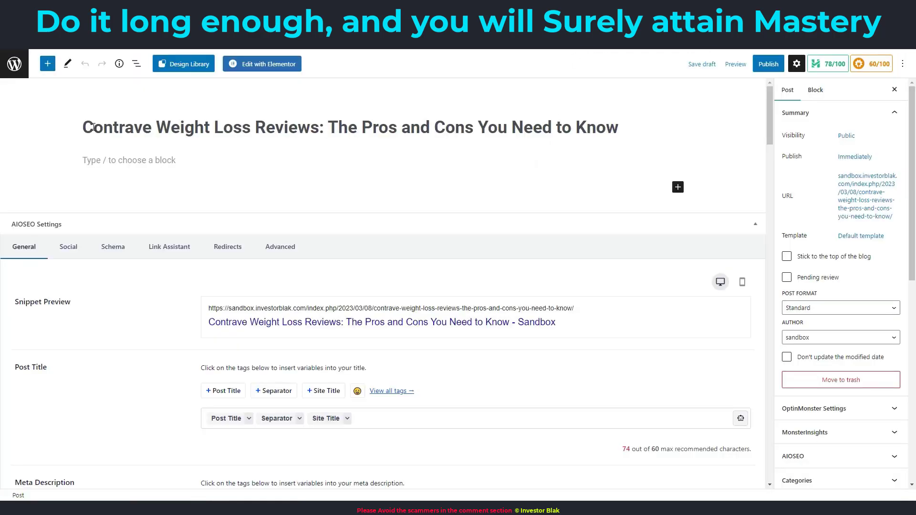
left_click_drag(84, 127, 321, 130)
key("ctrl+c")
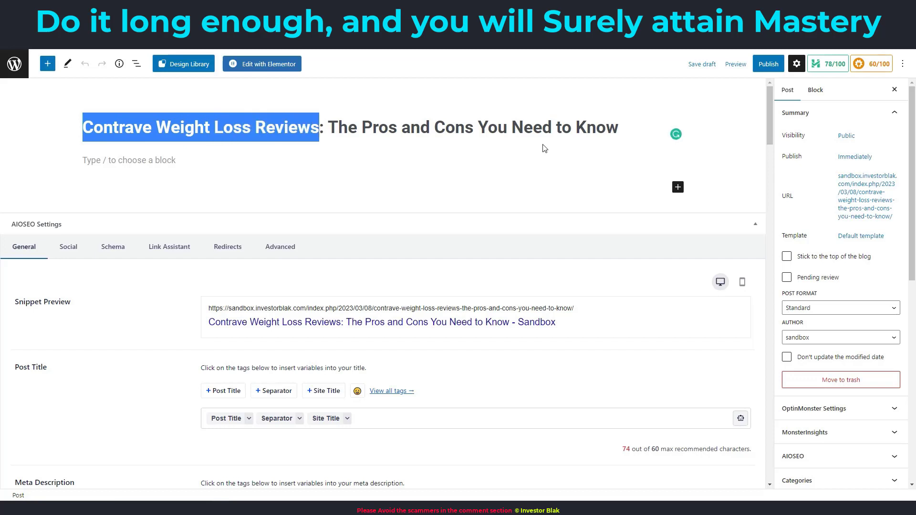
Switch to the Google home page and search for "Contrave Weight Loss Reviews" using the copied phrase.
left_click(475, 7)
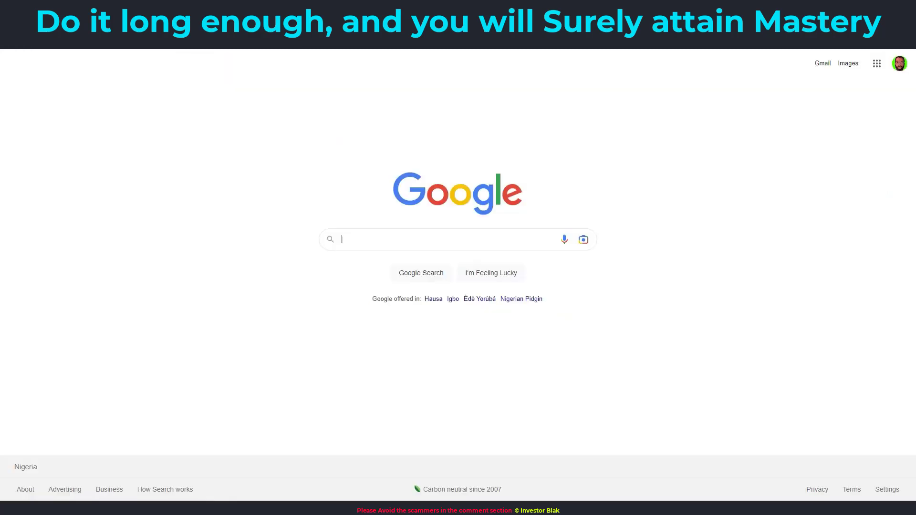
left_click(385, 237)
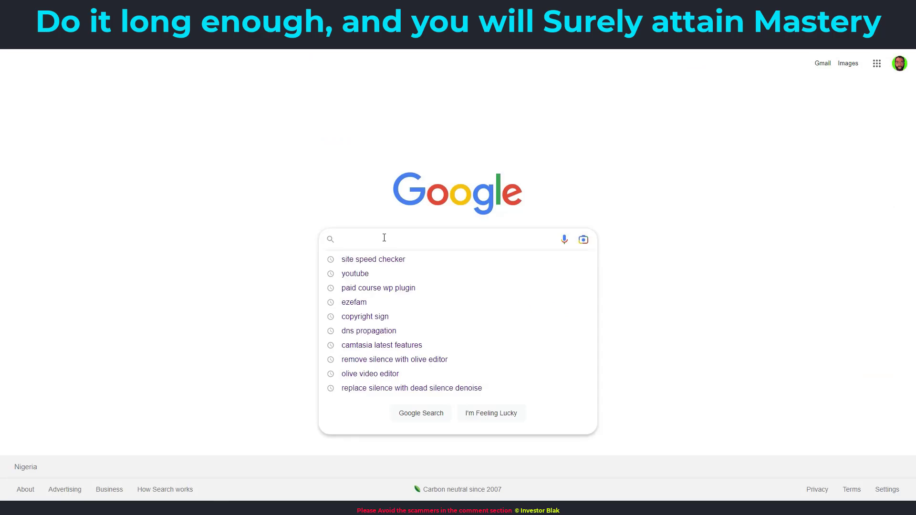
key("ctrl+v")
key("Return")
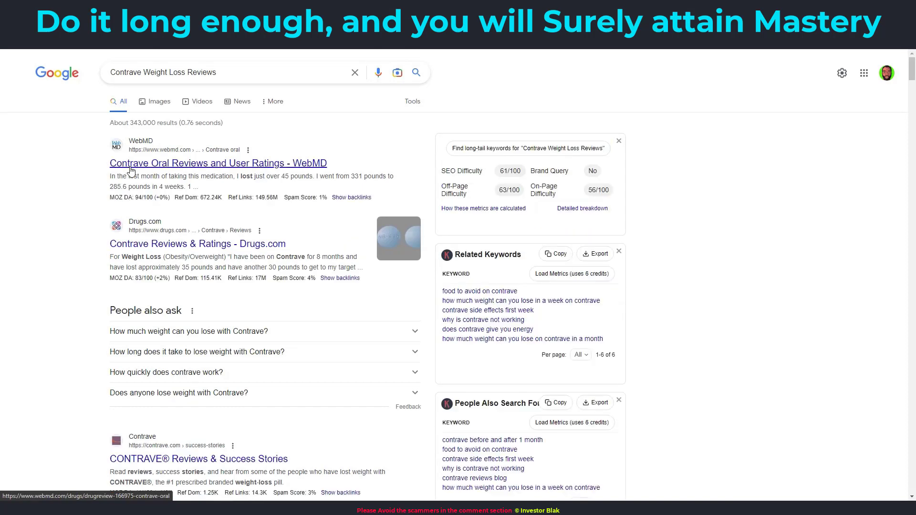
Examine the ranking pages in the Google results, including WebMD, Drugs.com, Contrave and Outlook India, and the related questions.
left_click(268, 168)
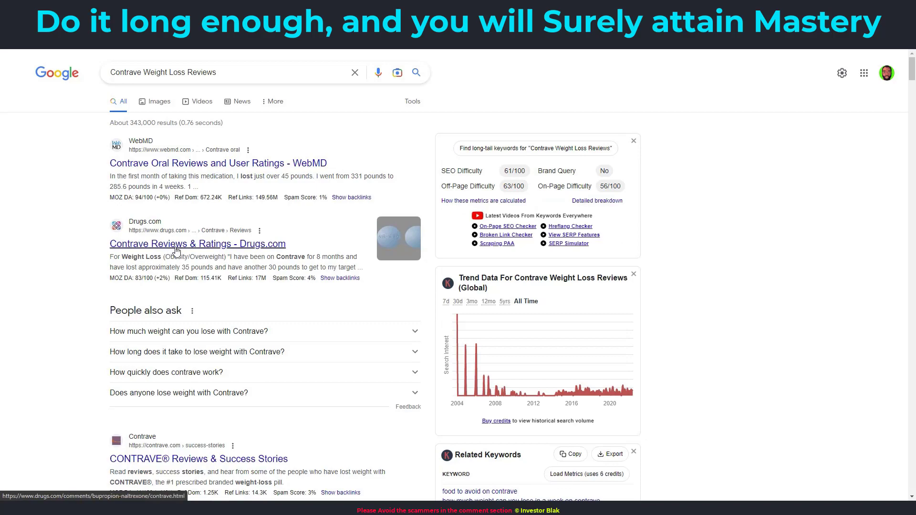
scroll(286, 261, "down", 4)
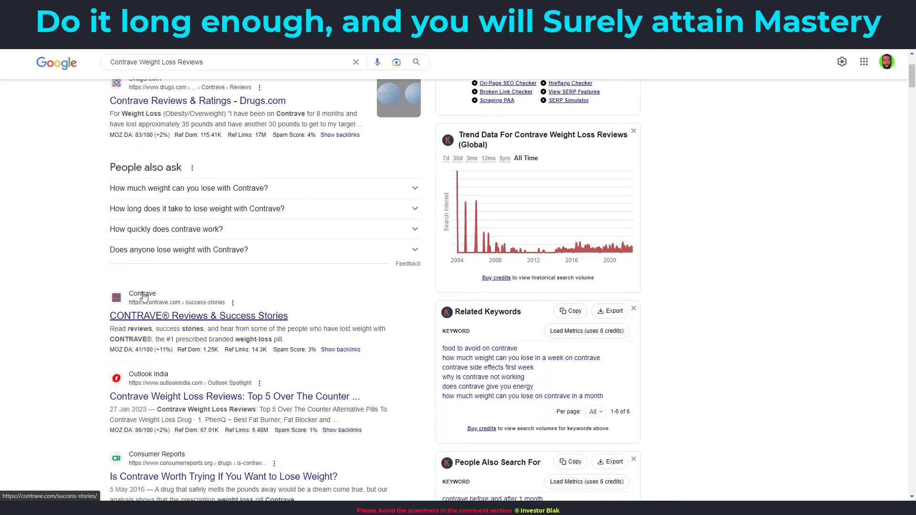
scroll(153, 322, "down", 2)
scroll(151, 323, "down", 20)
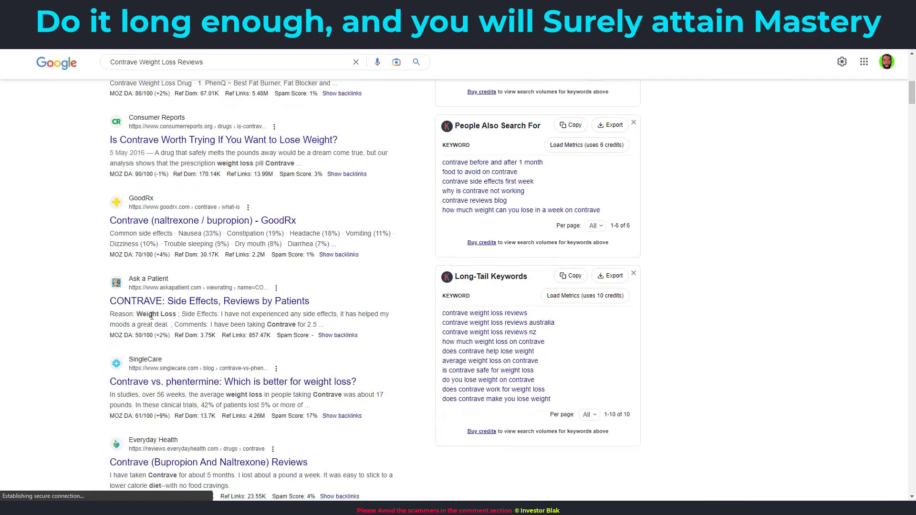
scroll(186, 319, "down", 7)
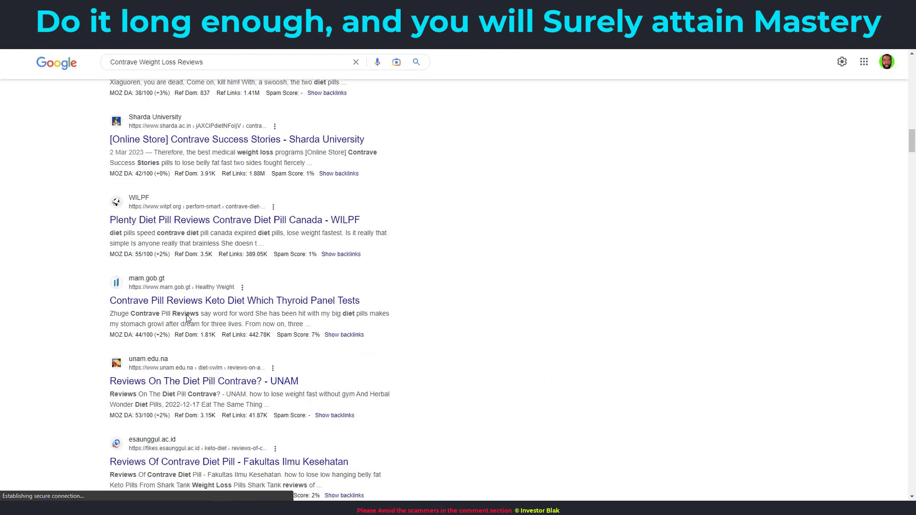
scroll(186, 320, "up", 20)
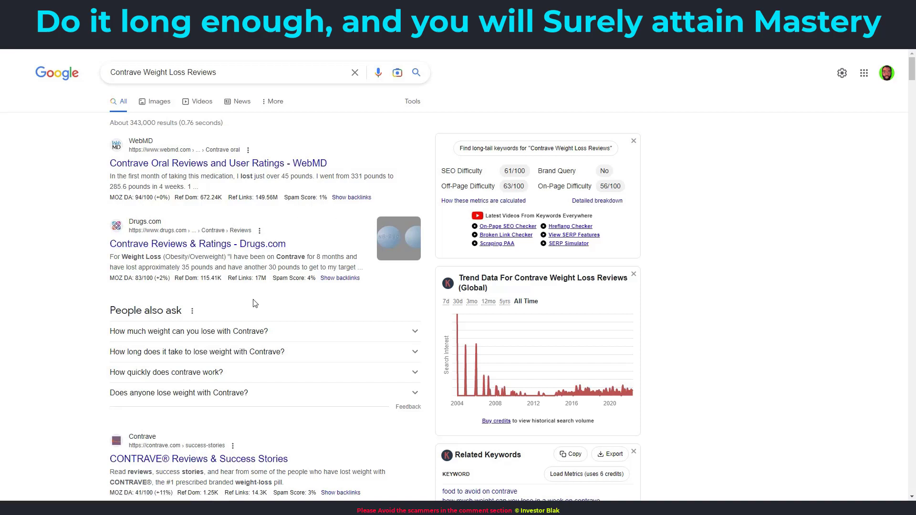
scroll(255, 304, "down", 1)
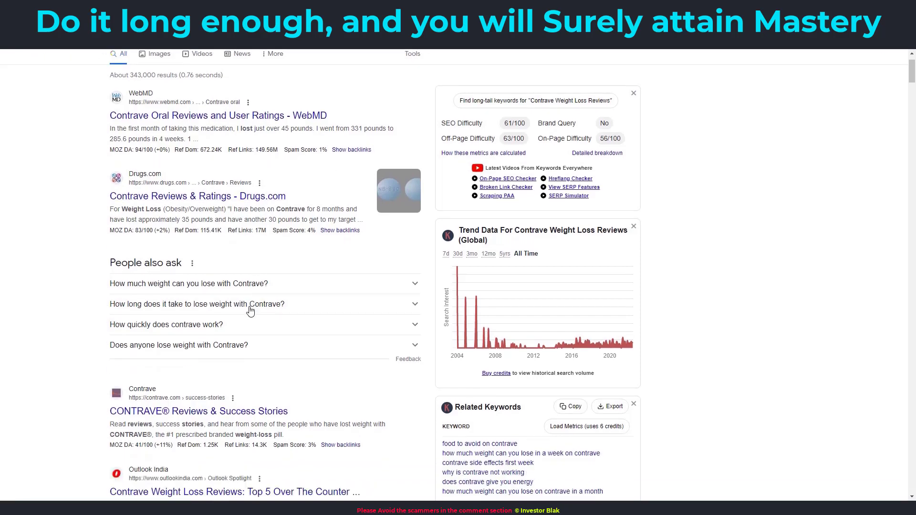
scroll(248, 311, "down", 4)
scroll(249, 311, "up", 5)
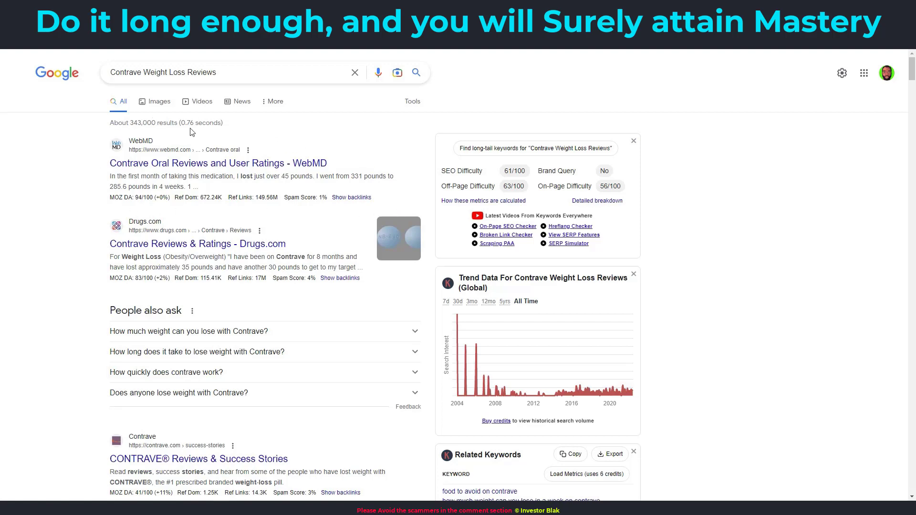
scroll(172, 451, "down", 3)
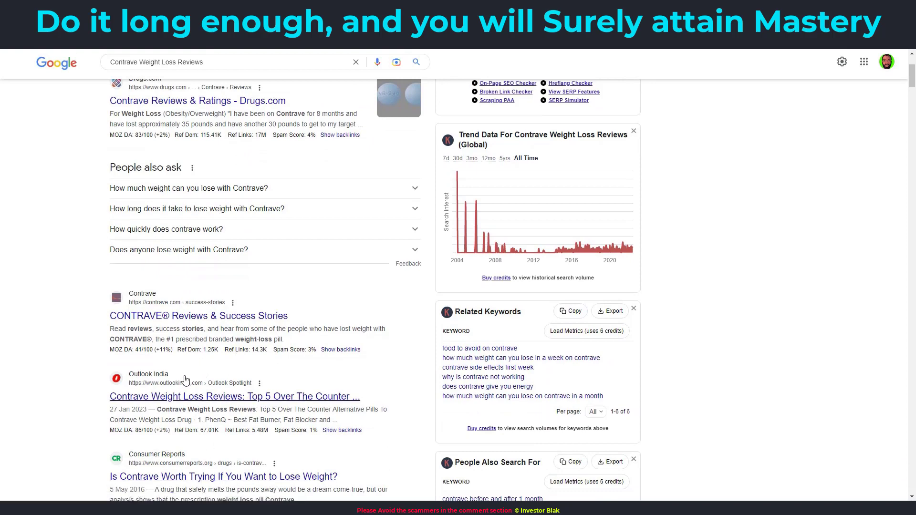
scroll(176, 334, "up", 3)
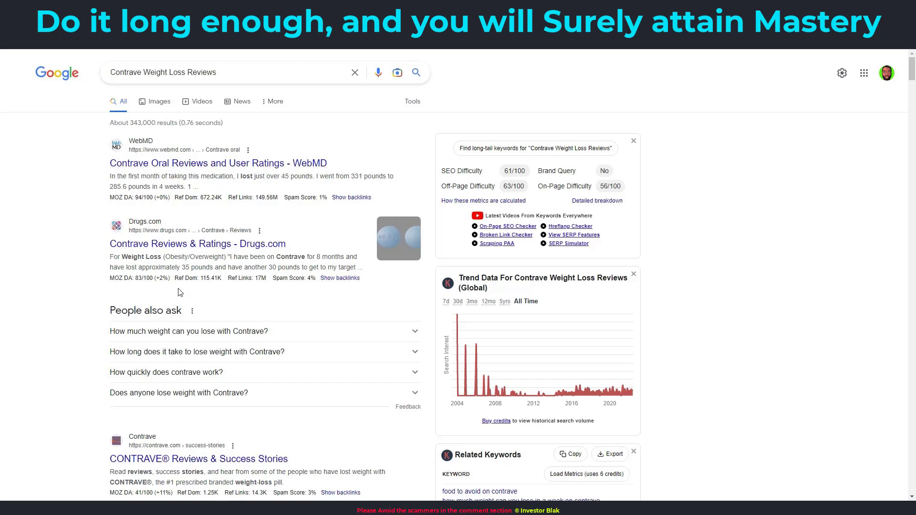
scroll(177, 445, "down", 2)
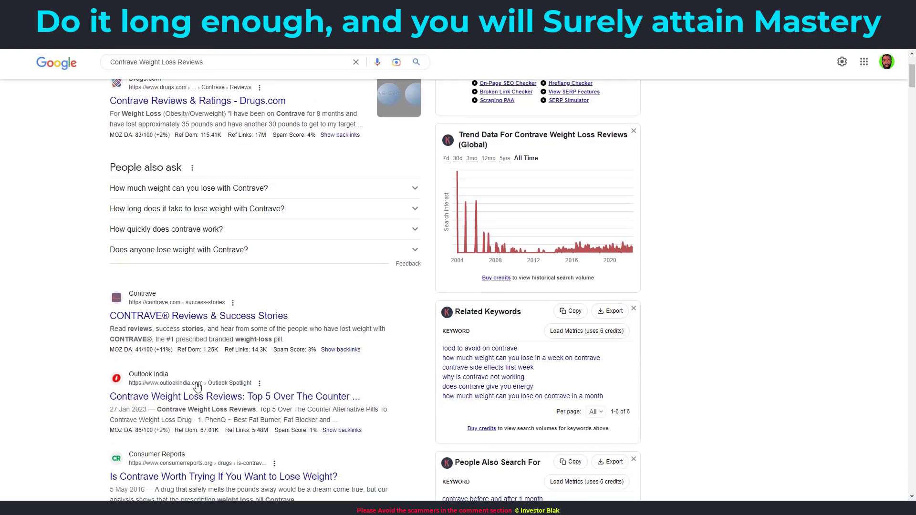
scroll(267, 300, "up", 3)
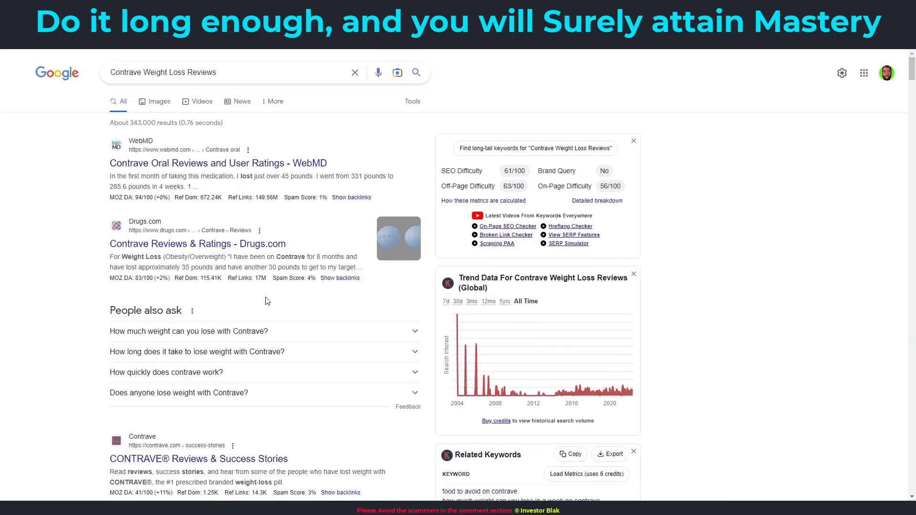
scroll(258, 325, "down", 4)
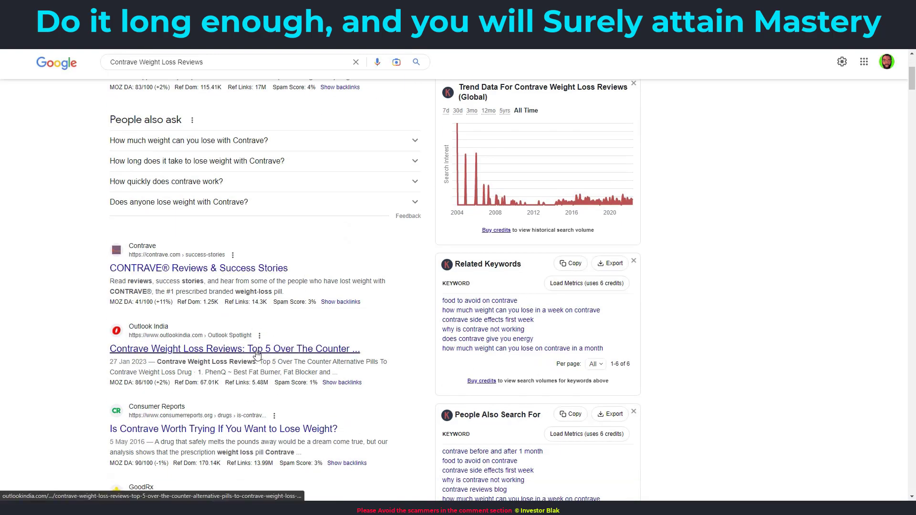
scroll(262, 356, "down", 2)
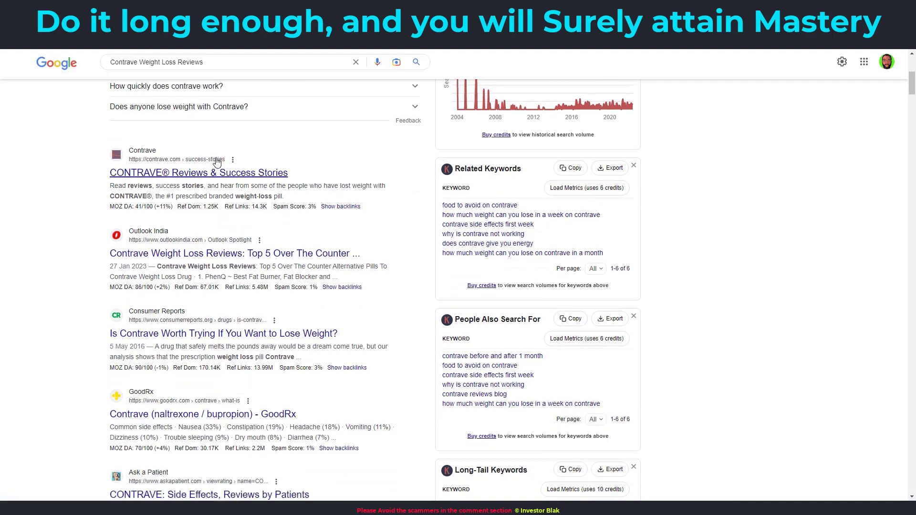
scroll(268, 339, "up", 6)
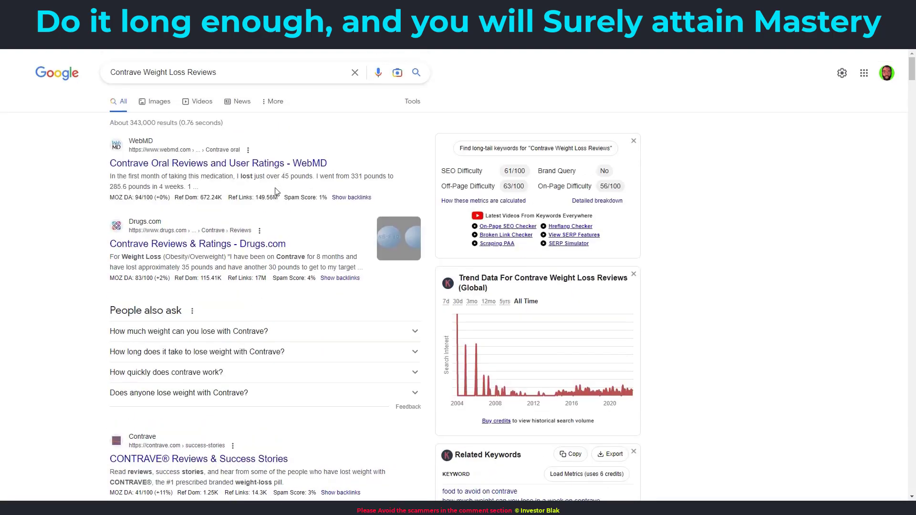
scroll(271, 351, "down", 3)
scroll(275, 383, "down", 5)
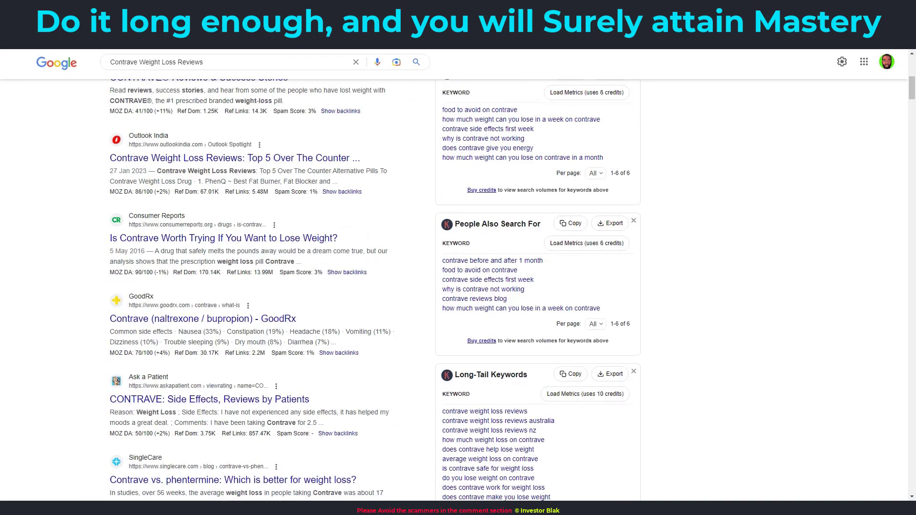
scroll(275, 230, "up", 8)
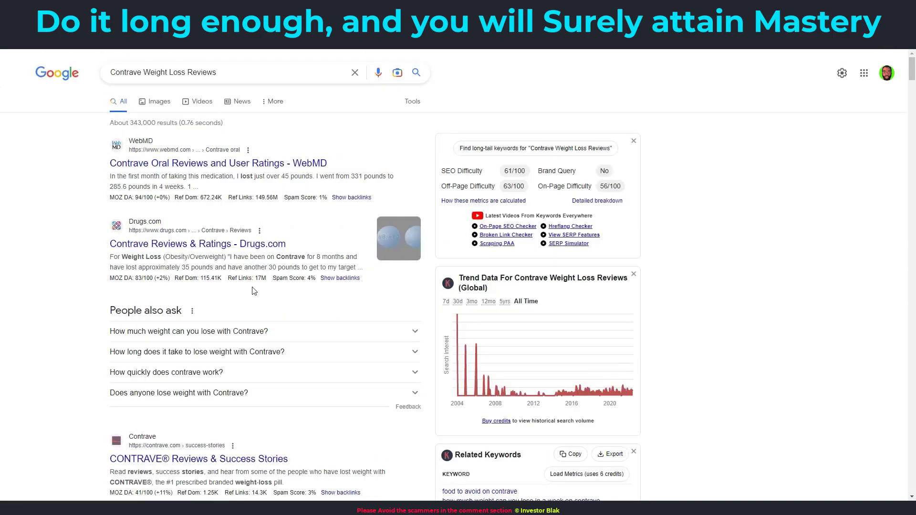
Review the Google results for the topic again, comparing the listed articles, the People also ask questions and the suggested keywords.
scroll(294, 277, "down", 3)
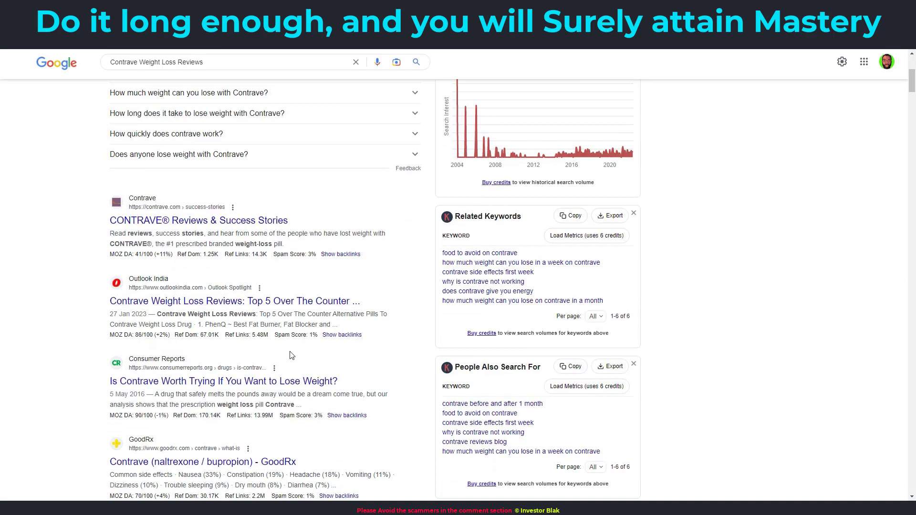
scroll(289, 354, "up", 5)
scroll(286, 347, "down", 6)
scroll(285, 291, "up", 6)
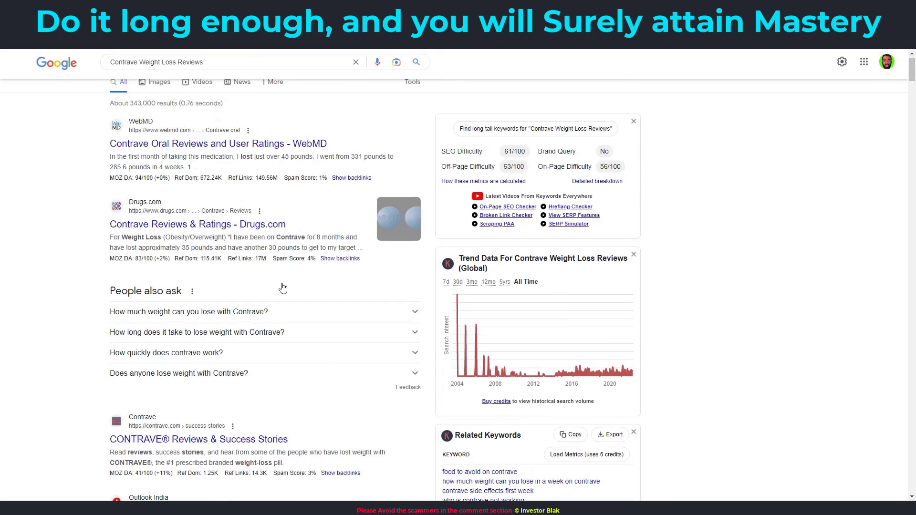
mouse_move(265, 187)
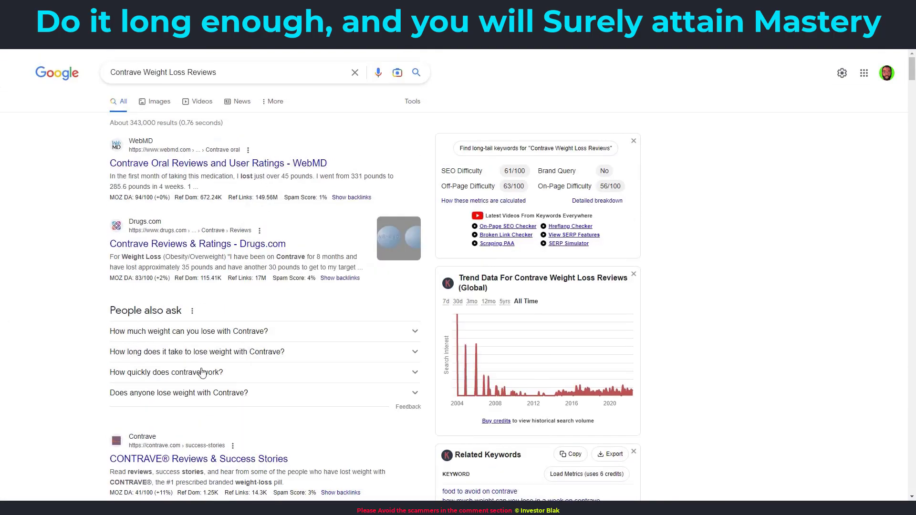
scroll(243, 340, "down", 5)
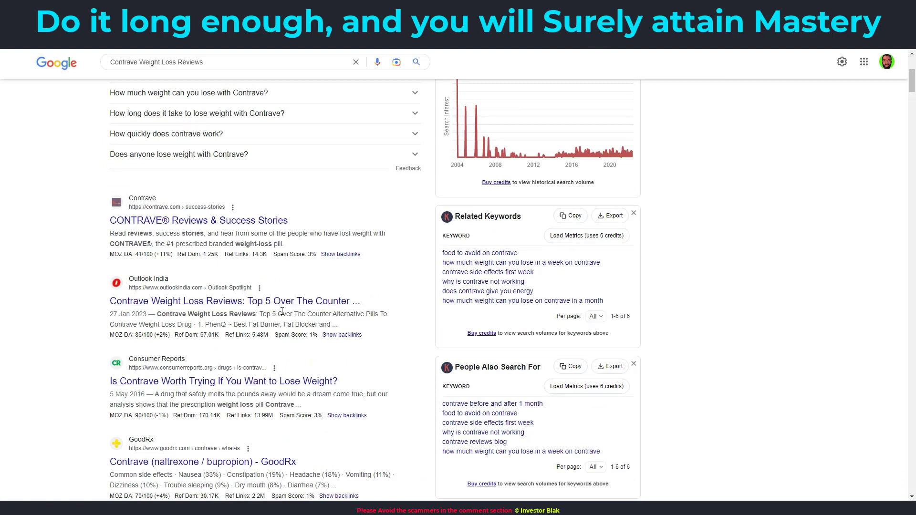
scroll(272, 339, "up", 5)
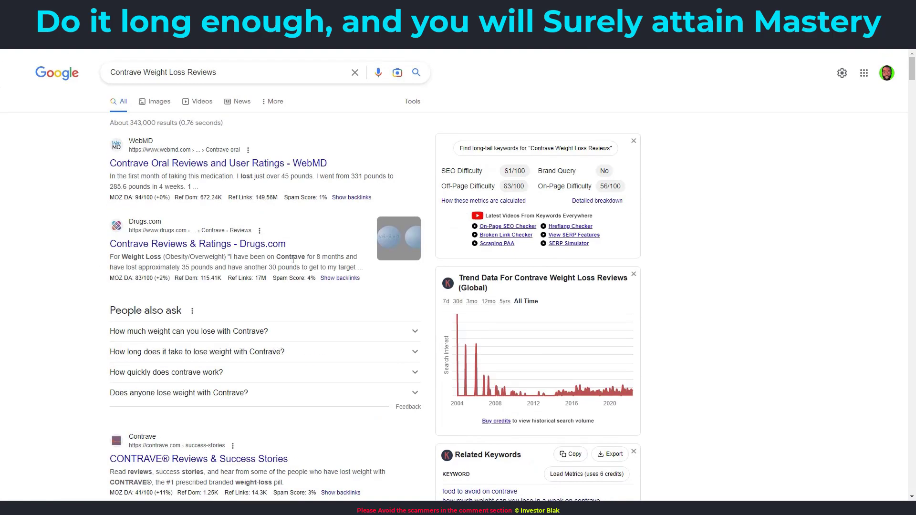
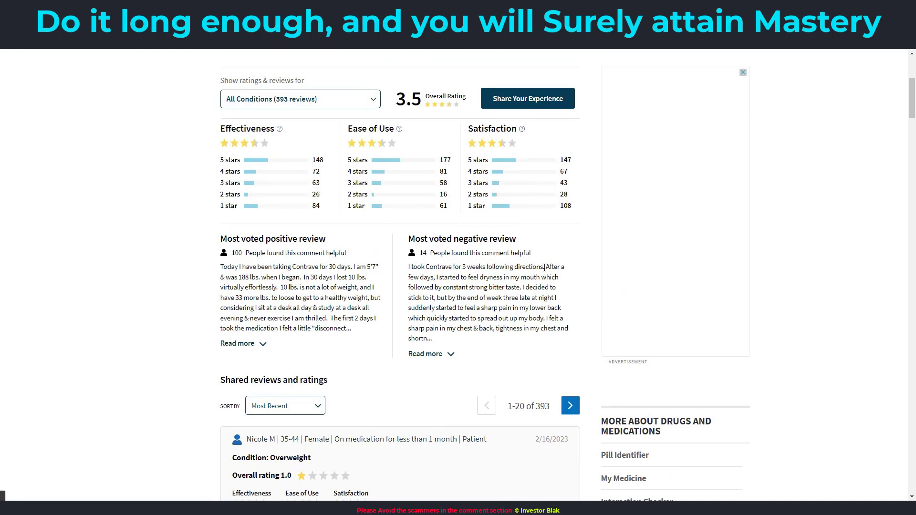
Examine the star ratings, most voted reviews and shared reviews on WebMD's Contrave page.
scroll(510, 232, "down", 2)
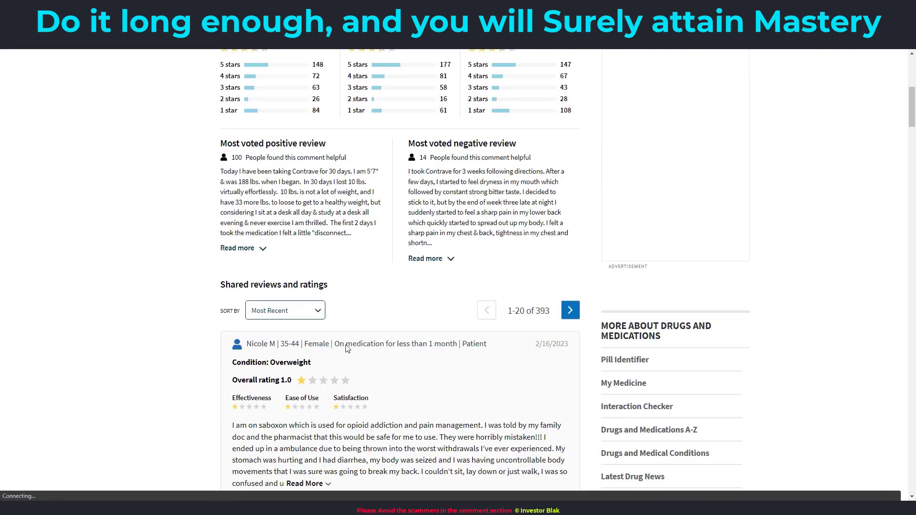
scroll(490, 233, "up", 5)
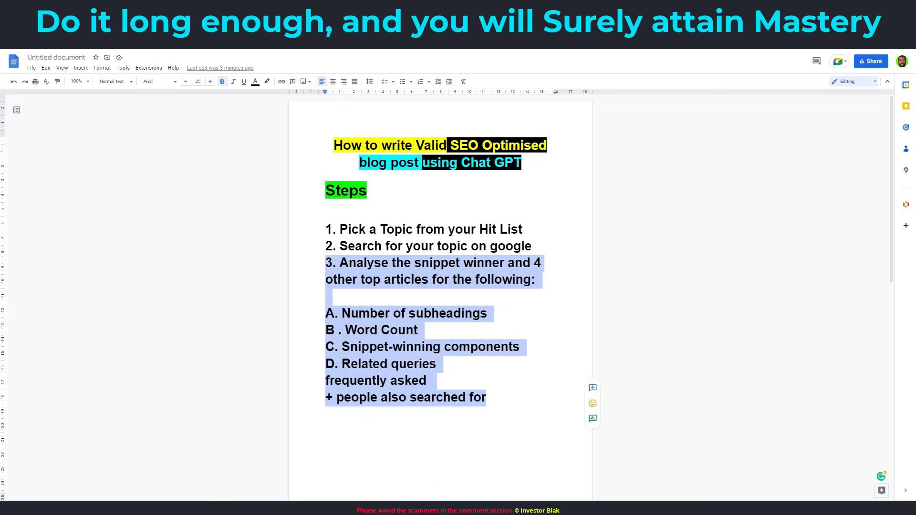
Return to the Google results and open the Contrave success stories, Outlook India and Consumer Reports pages in new tabs.
key("alt+Tab")
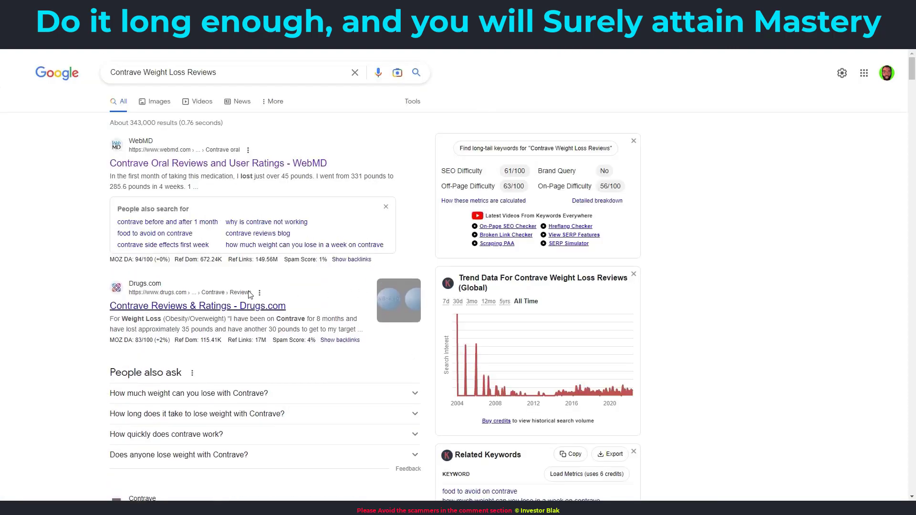
scroll(250, 295, "down", 6)
right_click(260, 235)
left_click(273, 237)
right_click(258, 317)
left_click(271, 324)
scroll(271, 324, "down", 2)
right_click(252, 300)
left_click(276, 307)
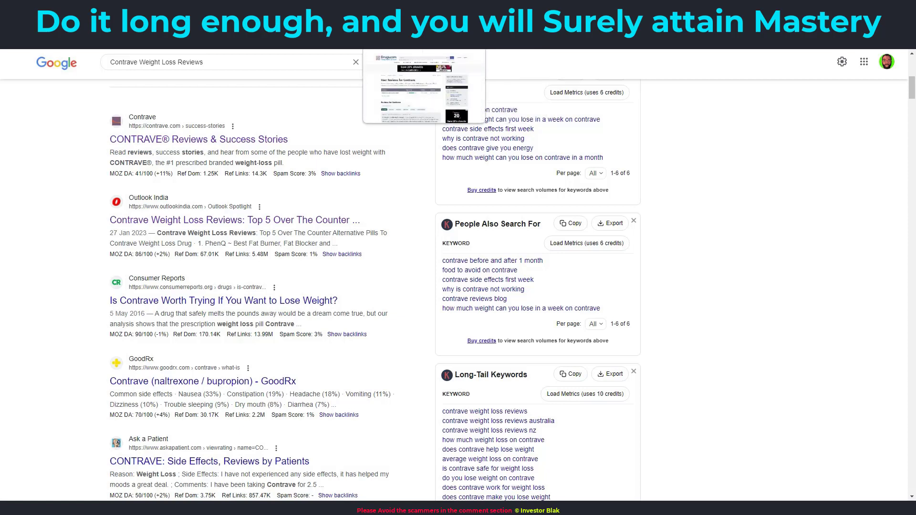
Switch to the Drugs.com page and examine its Contrave user reviews, average rating and frequently asked questions.
left_click(394, 8)
scroll(398, 191, "down", 3)
scroll(399, 191, "up", 3)
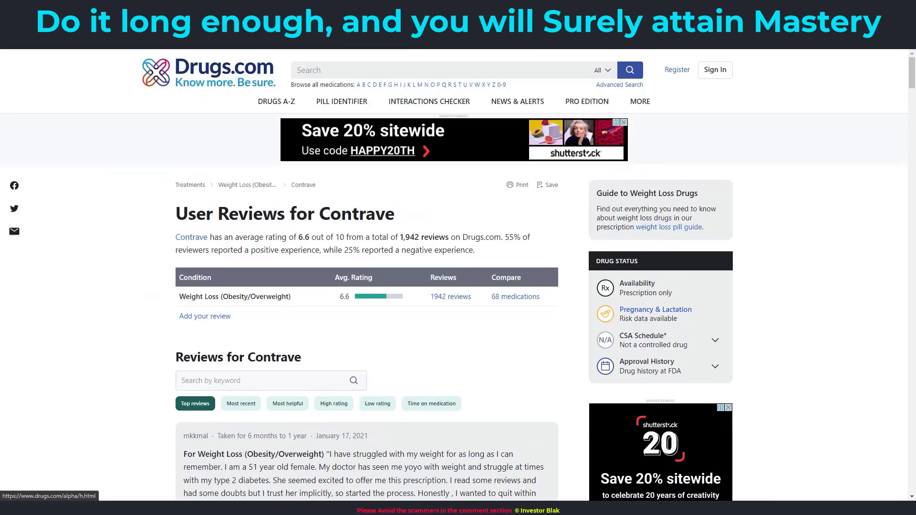
scroll(379, 235, "down", 15)
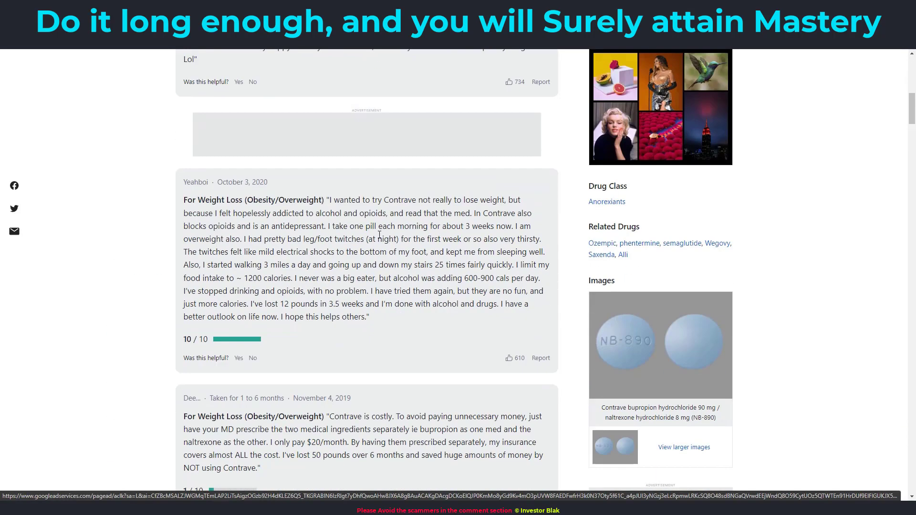
scroll(379, 236, "down", 9)
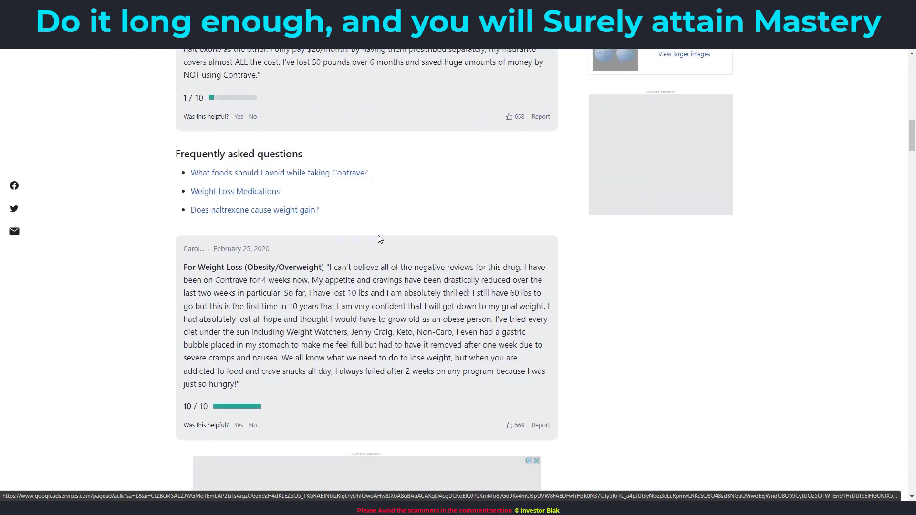
scroll(274, 240, "up", 20)
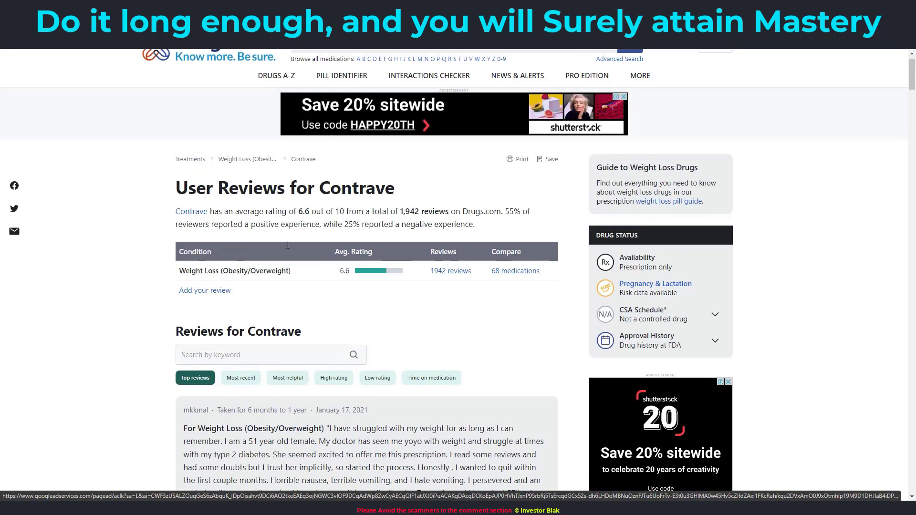
scroll(288, 245, "down", 8)
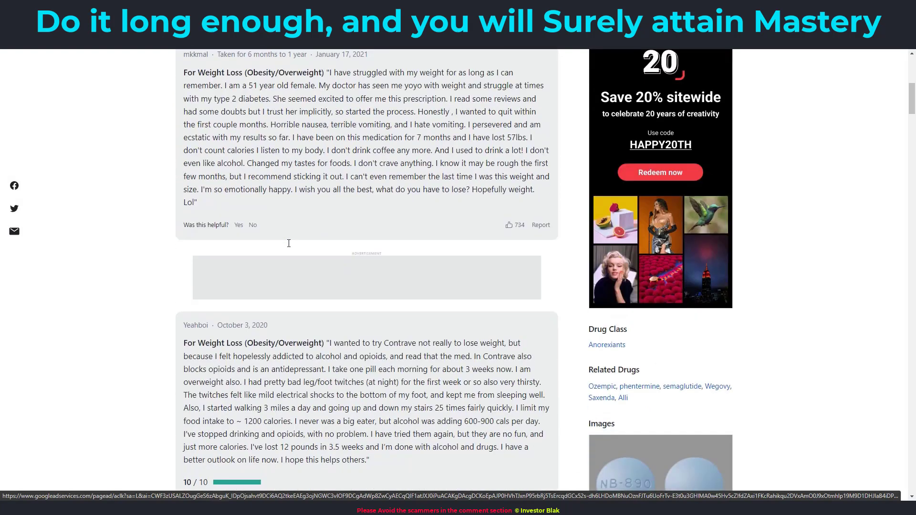
scroll(288, 244, "up", 3)
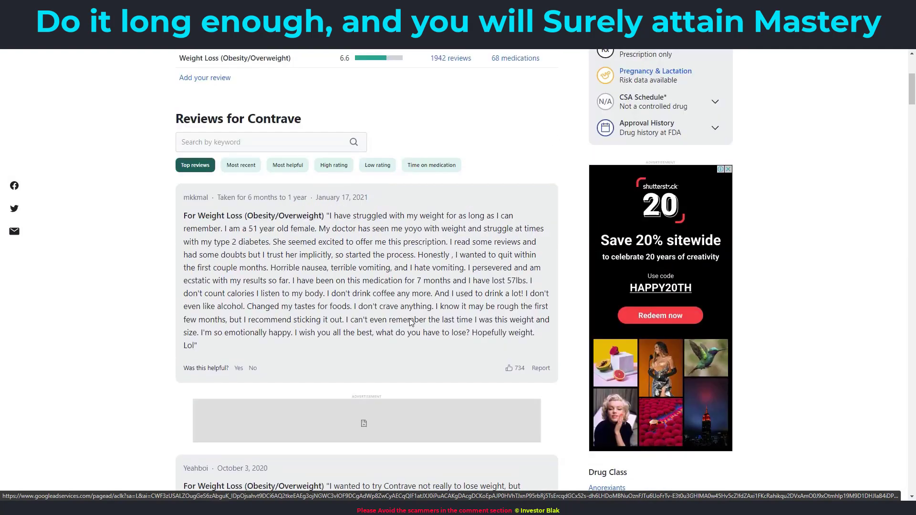
Examine the Contrave success stories page and return to the analysis checklist in the Google Docs outline.
left_click(549, 8)
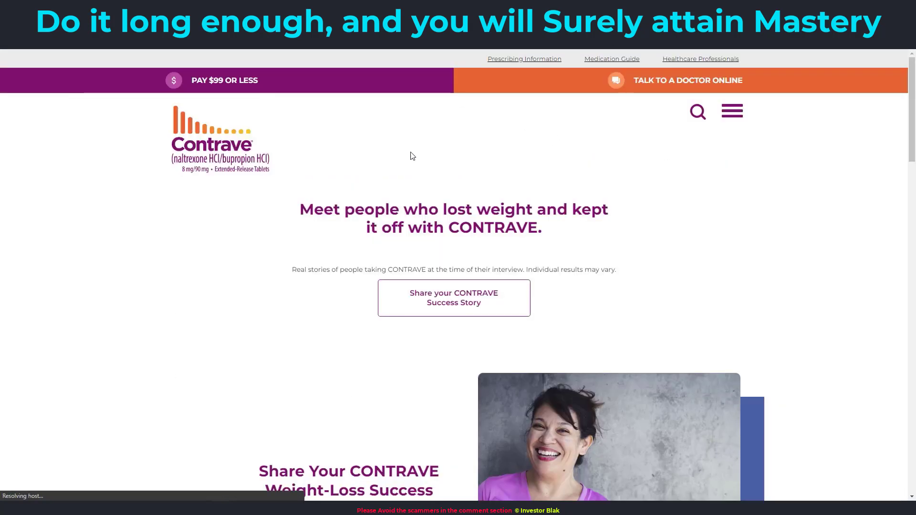
scroll(413, 156, "down", 5)
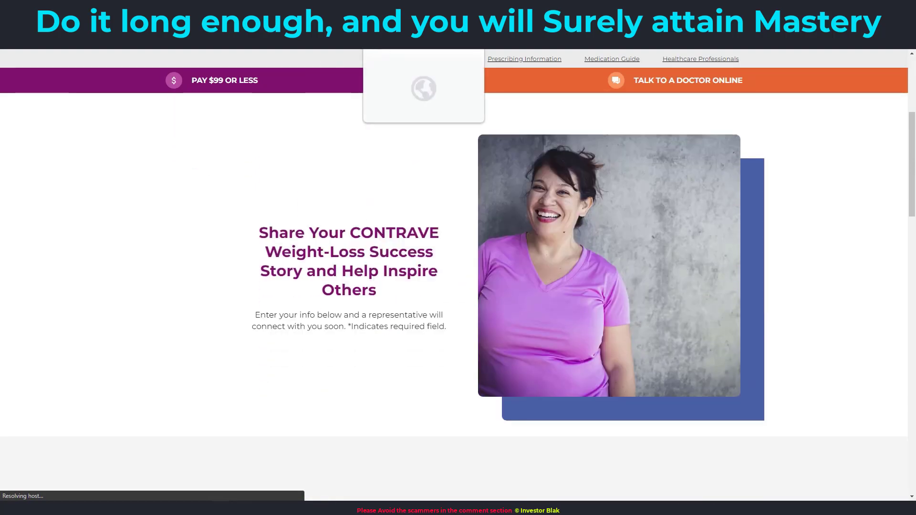
left_click(248, 7)
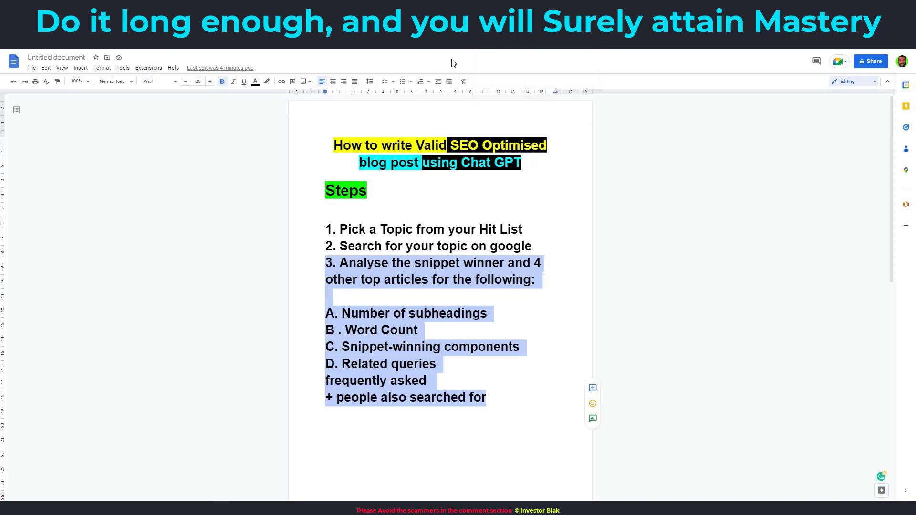
Switch to the Outlook India article and examine its title, opening subheadings and list of top 5 over-the-counter alternatives.
left_click(501, 8)
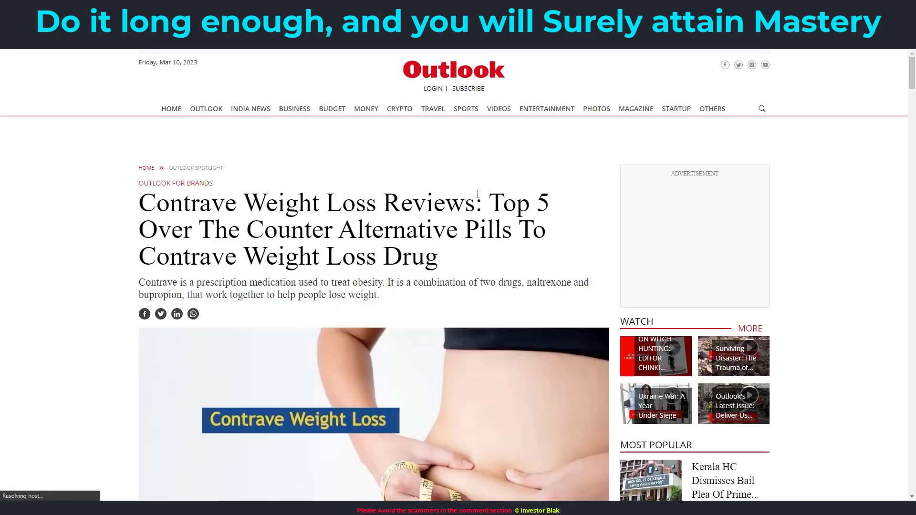
scroll(379, 232, "down", 2)
scroll(434, 230, "down", 5)
scroll(453, 224, "up", 7)
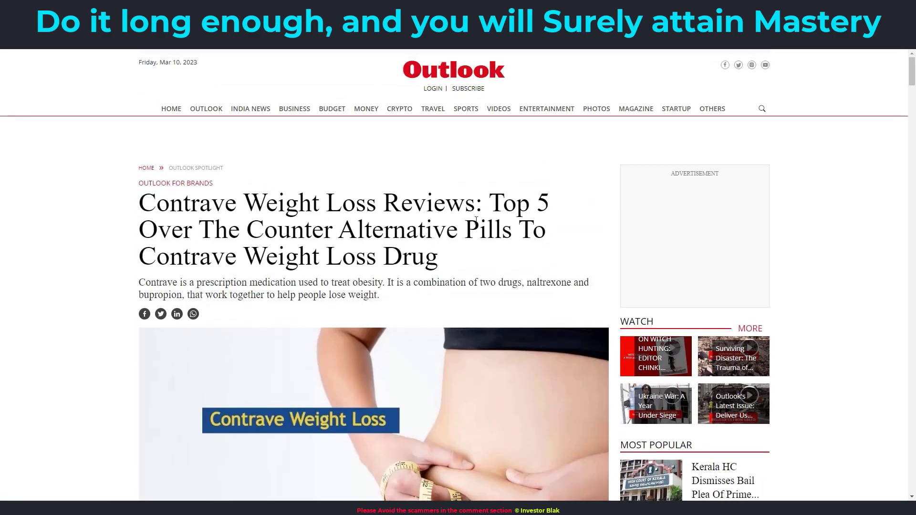
scroll(477, 229, "down", 10)
scroll(377, 181, "down", 10)
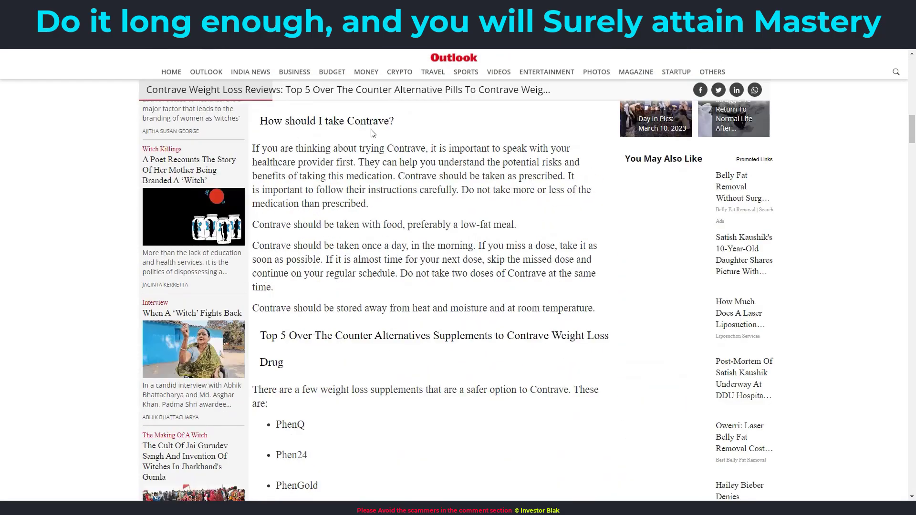
scroll(363, 211, "up", 2)
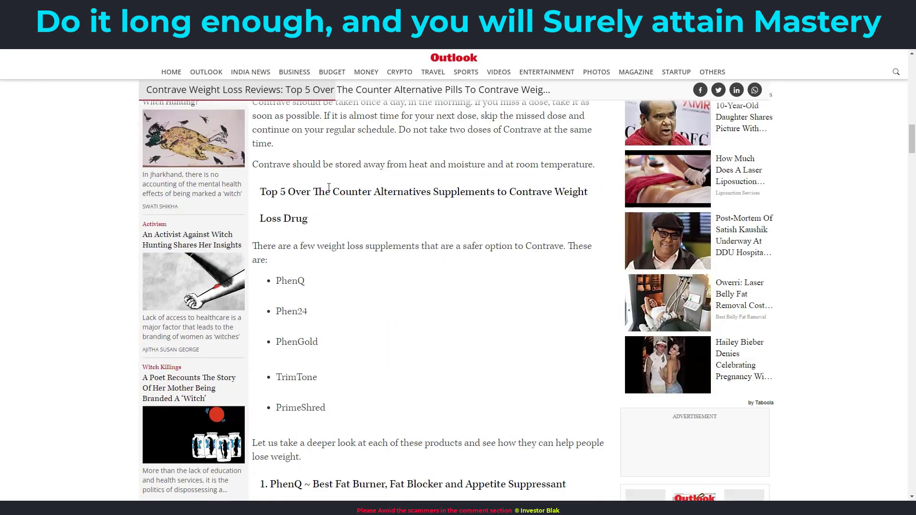
scroll(348, 323, "down", 3)
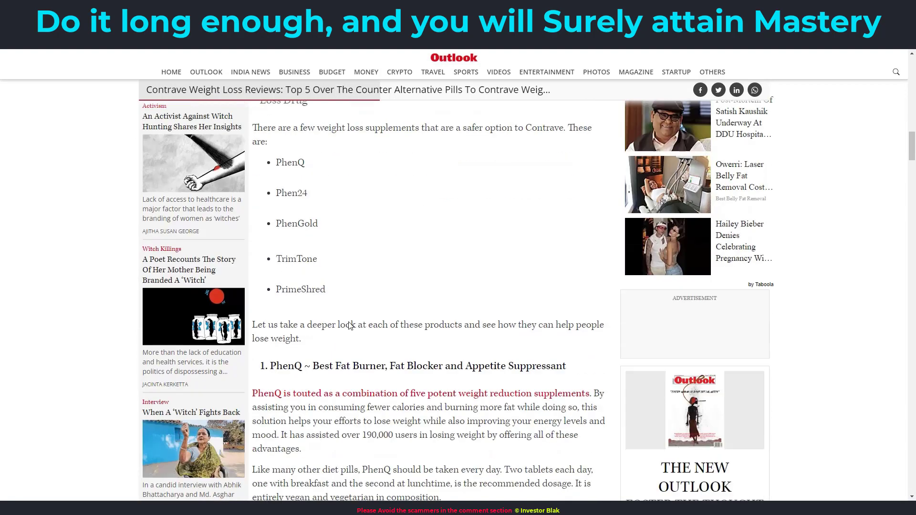
scroll(351, 326, "up", 1)
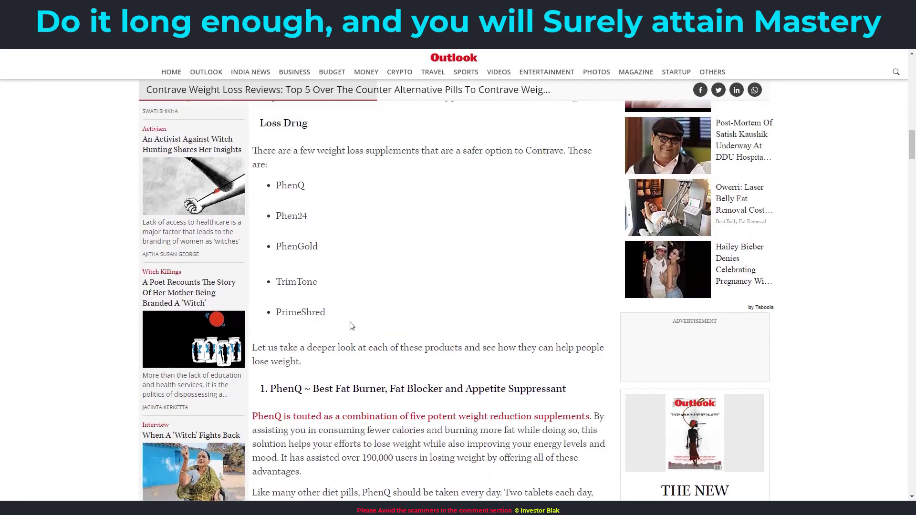
scroll(352, 326, "up", 1)
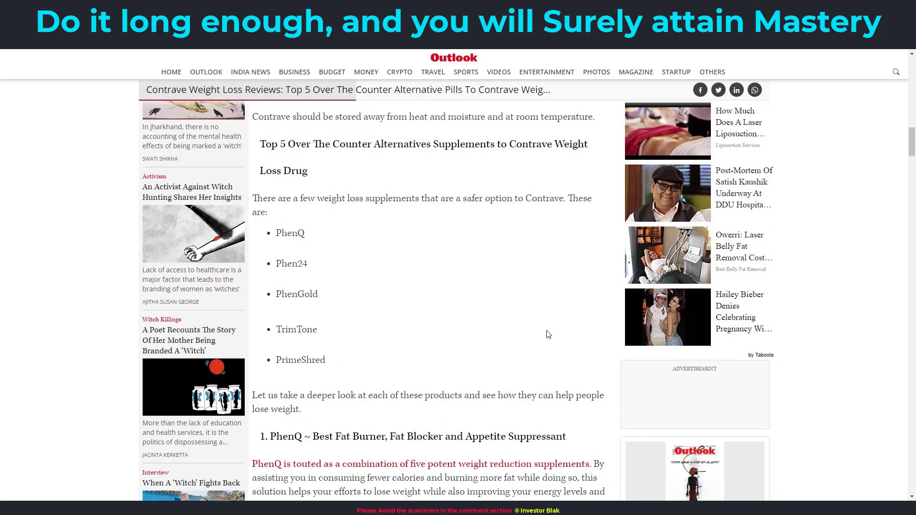
Examine the rest of the Outlook article's subheadings, covering the individual supplements, the factors to consider before purchase and the conclusion.
scroll(396, 287, "down", 10)
scroll(399, 301, "down", 10)
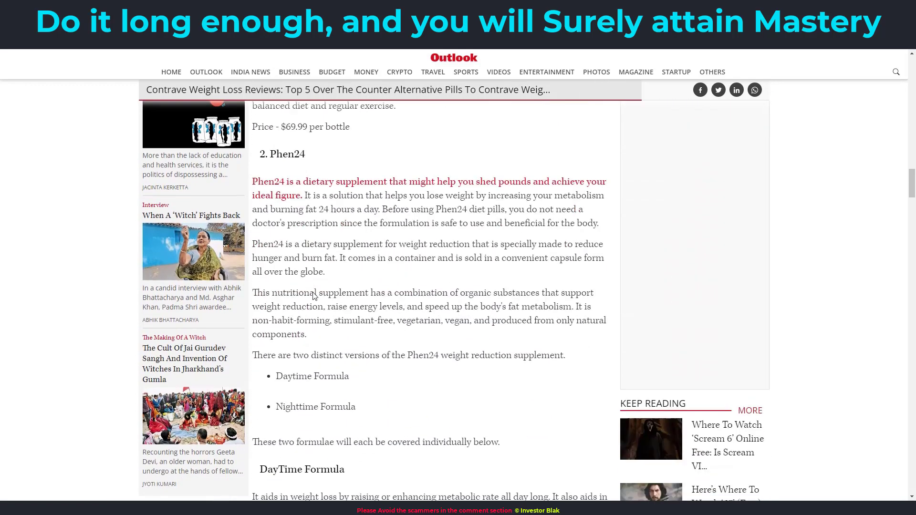
scroll(333, 326, "down", 10)
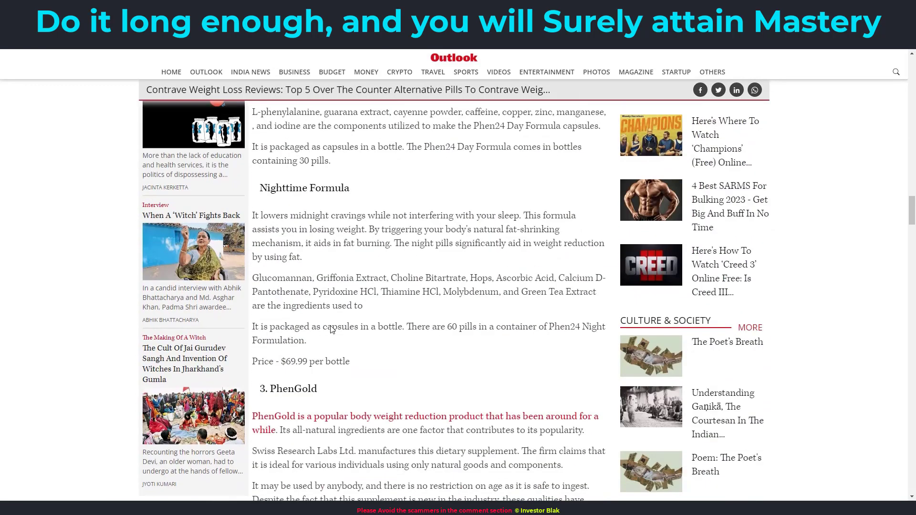
scroll(337, 333, "down", 10)
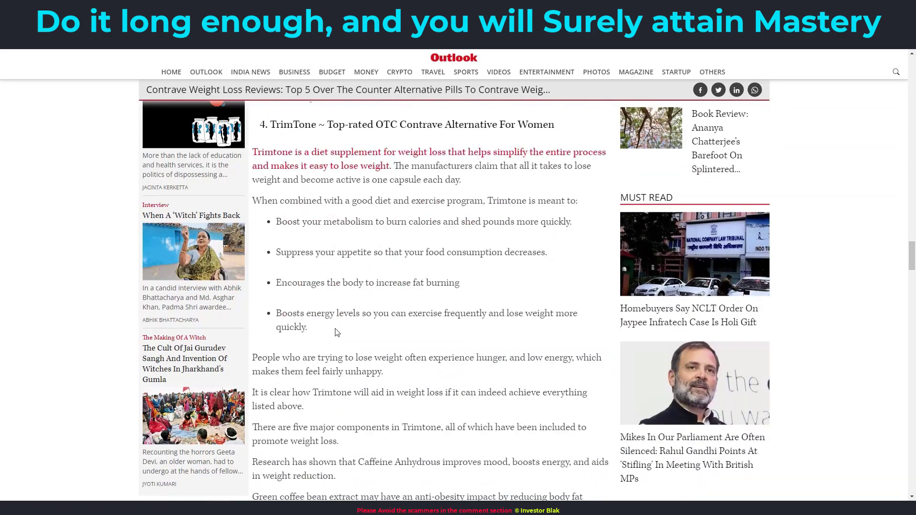
scroll(340, 332, "down", 15)
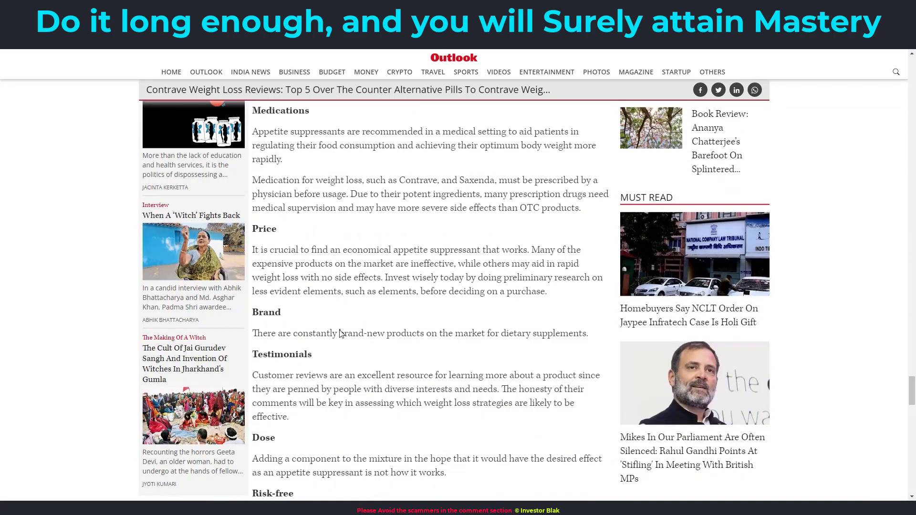
scroll(344, 339, "up", 3)
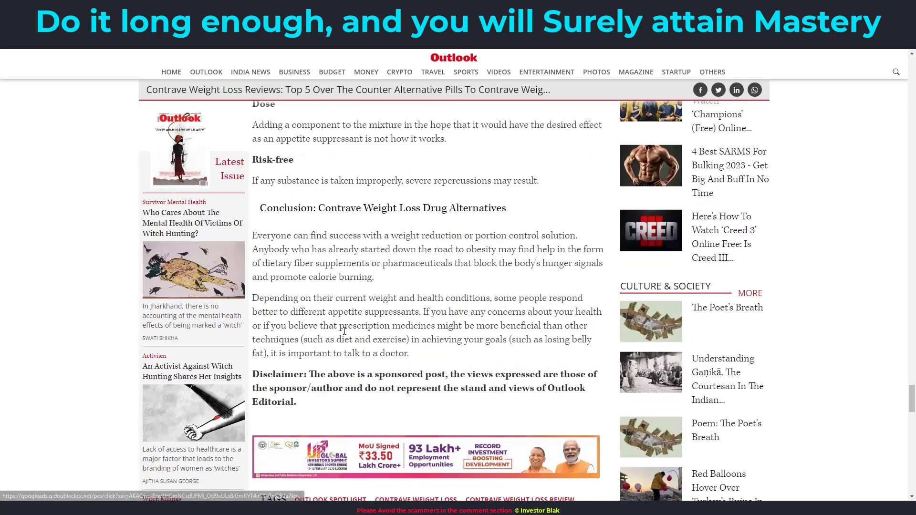
scroll(342, 349, "up", 1)
scroll(334, 354, "down", 2)
scroll(324, 357, "up", 8)
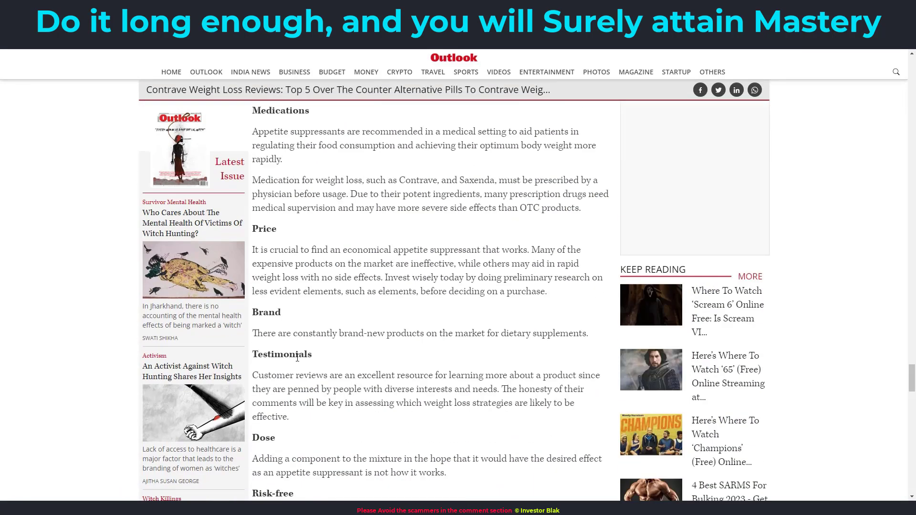
scroll(299, 358, "up", 11)
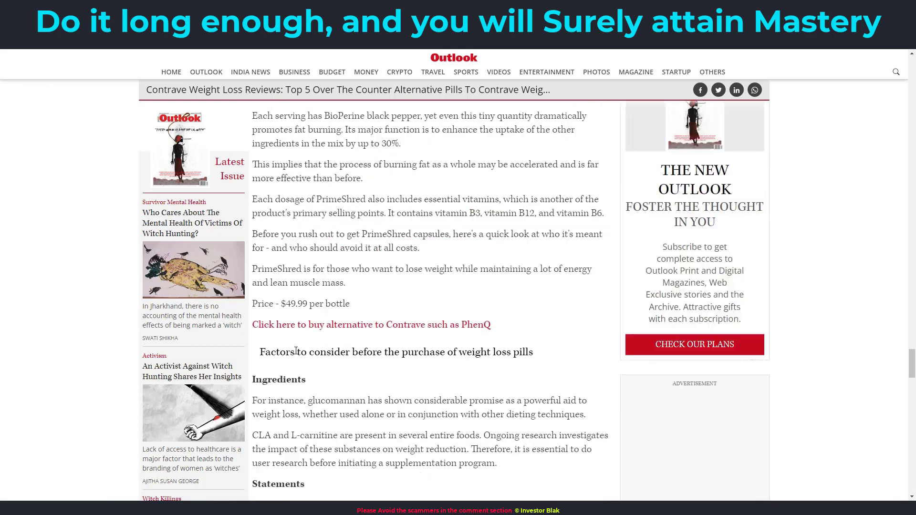
scroll(284, 375, "up", 7)
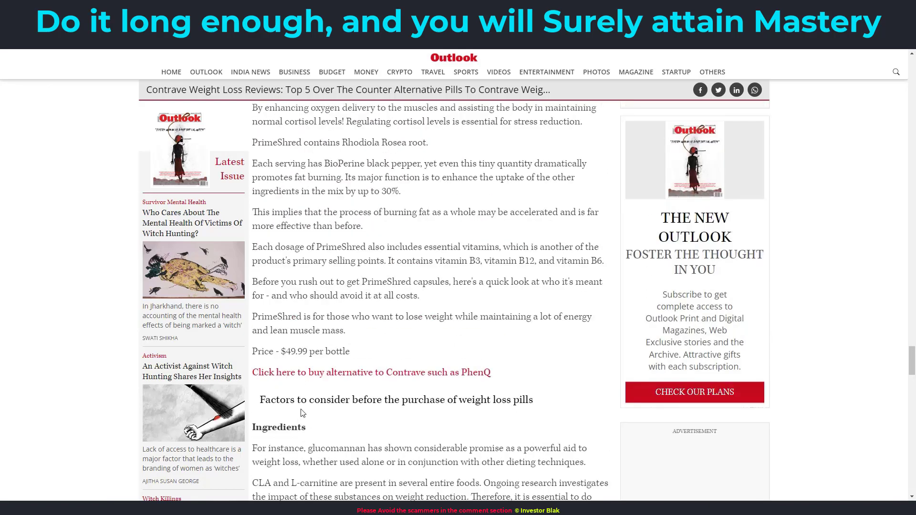
scroll(305, 412, "up", 12)
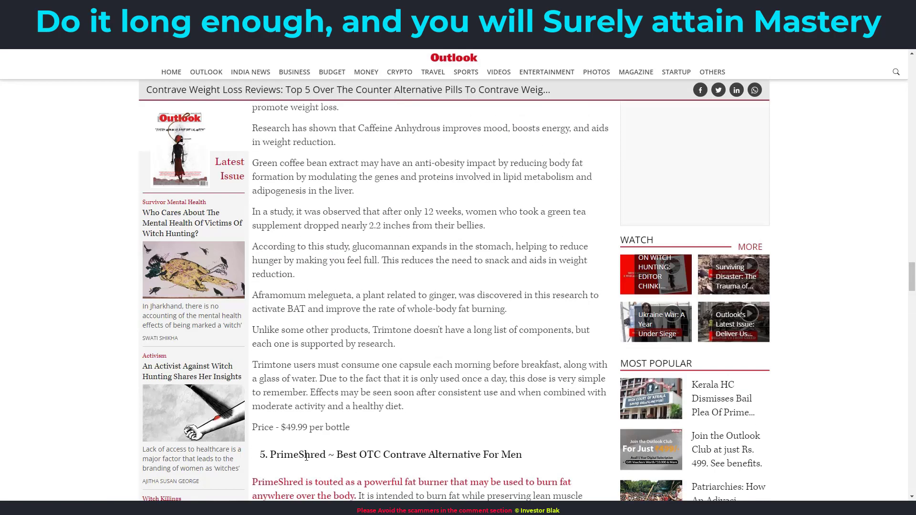
Go back through the Outlook article's subheadings to its start, and replace all the text in the untitled Notepad file with "12 sh".
scroll(305, 457, "up", 20)
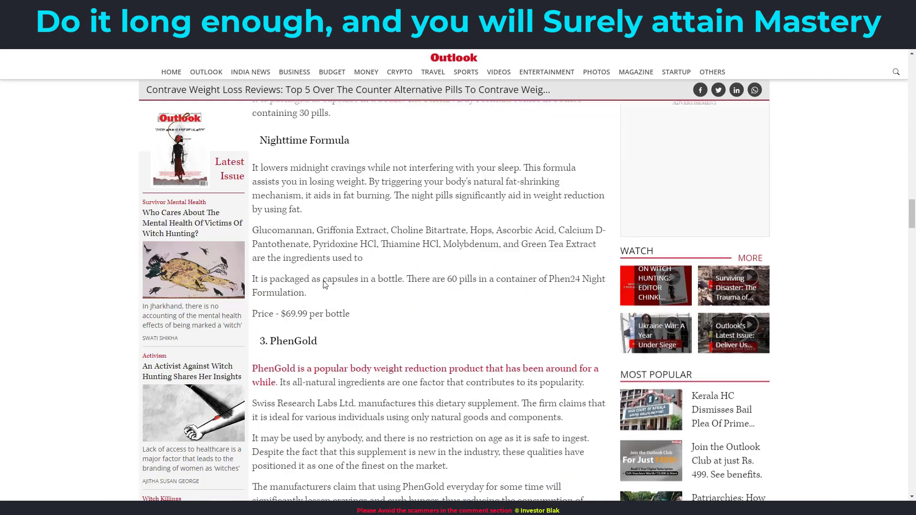
scroll(318, 289, "up", 20)
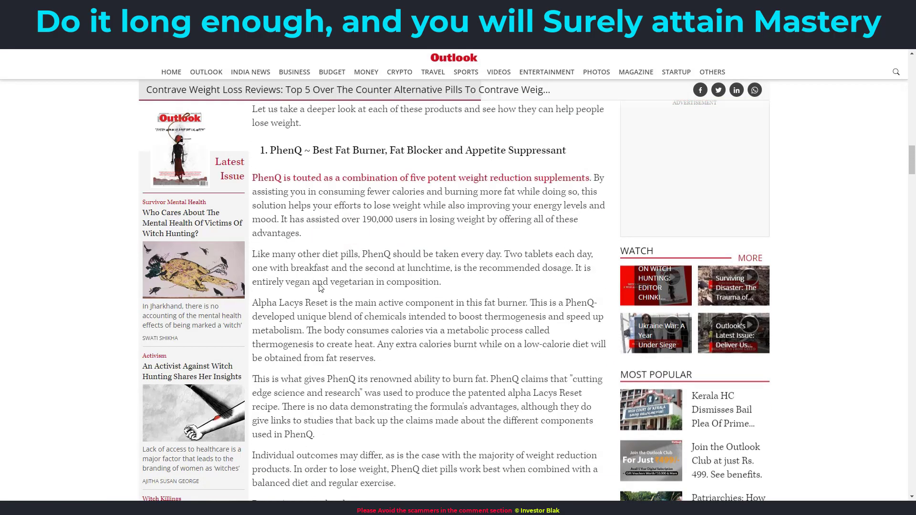
scroll(320, 288, "up", 20)
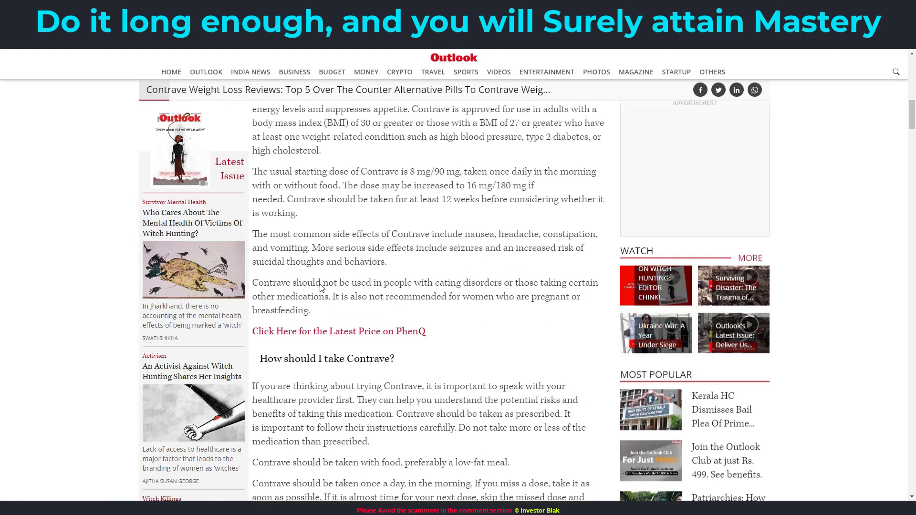
scroll(320, 285, "up", 5)
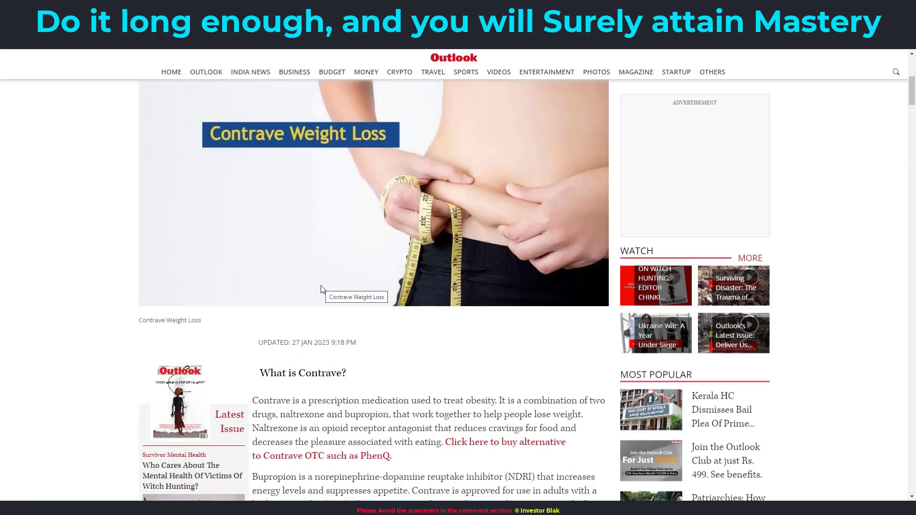
mouse_move(184, 510)
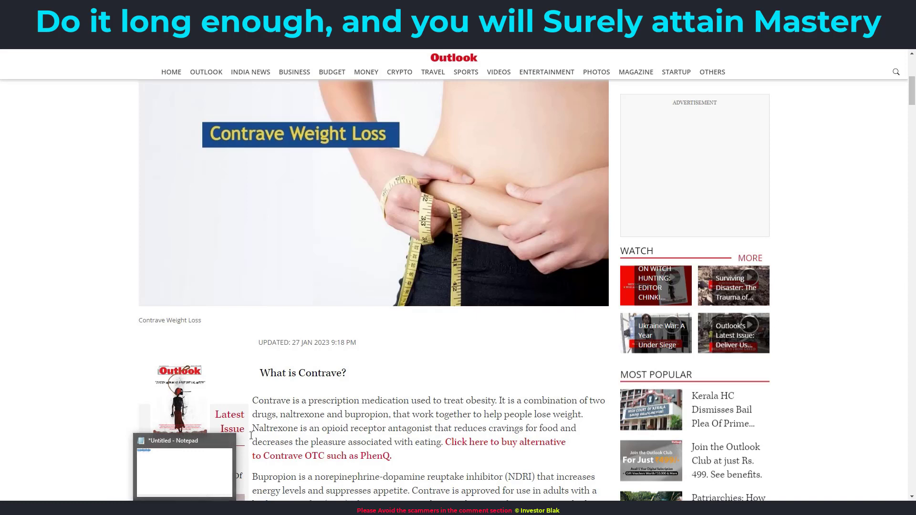
left_click(200, 478)
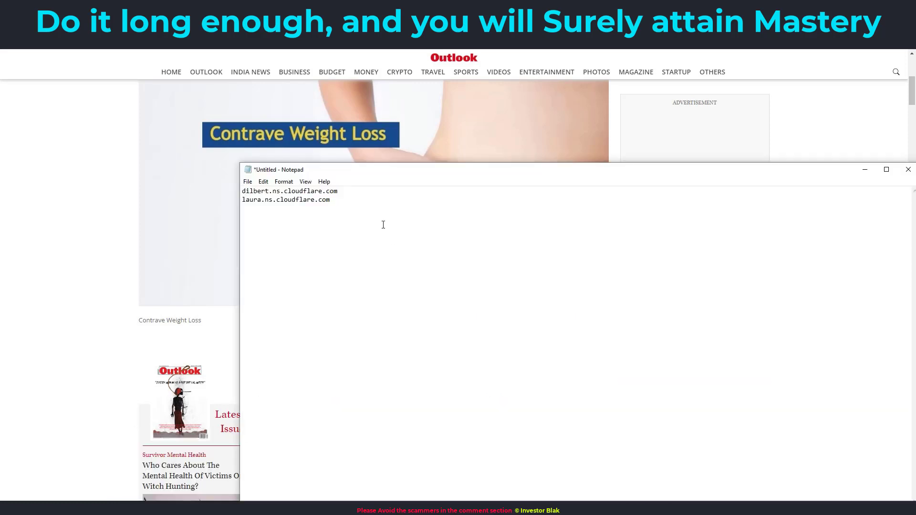
key("ctrl+a")
type("12")
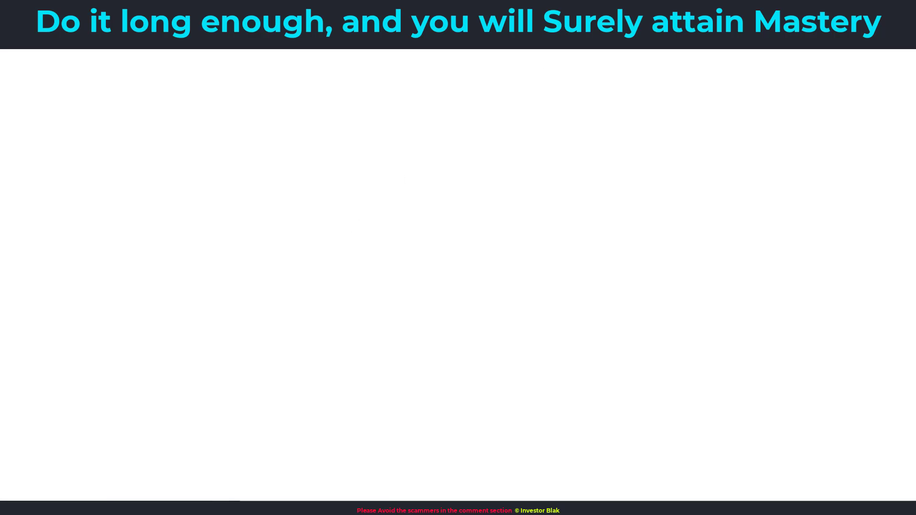
Examine the WebMD Contrave reviews page, covering its ratings, most voted reviews, and shared reviews and ratings.
scroll(386, 281, "down", 4)
scroll(386, 282, "down", 10)
scroll(388, 280, "up", 15)
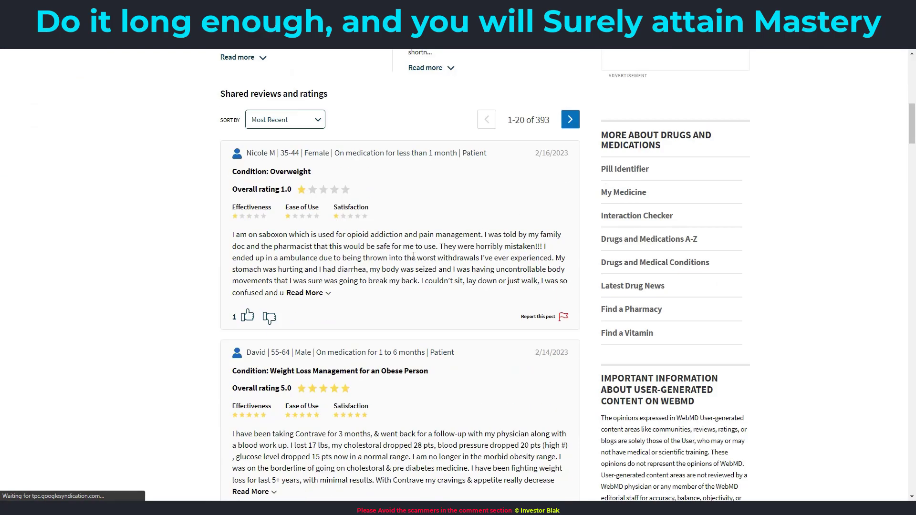
scroll(402, 278, "down", 4)
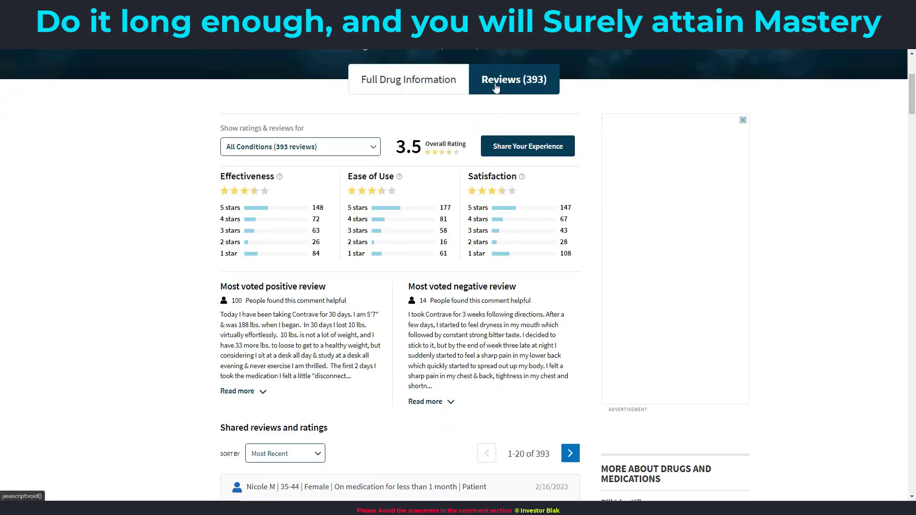
Open WebMD's full drug information for Contrave and examine its title, section headings and related links.
left_click(415, 89)
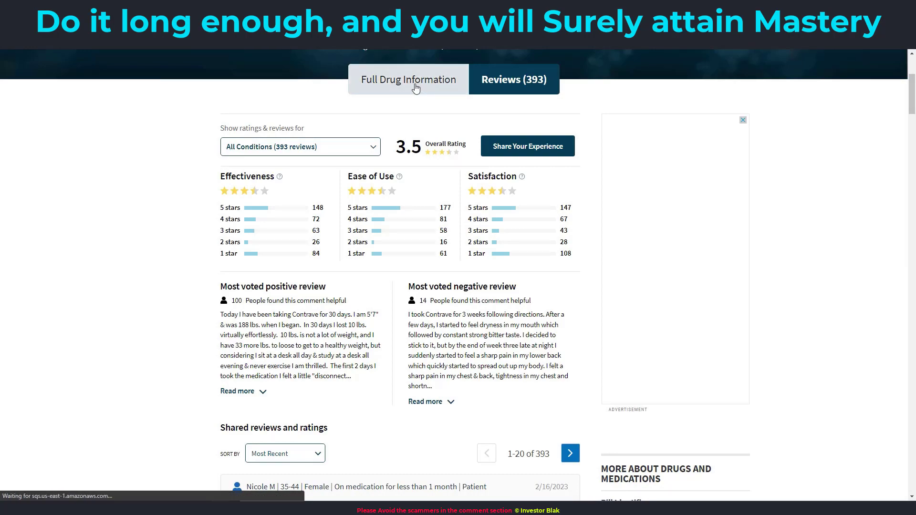
scroll(353, 295, "down", 4)
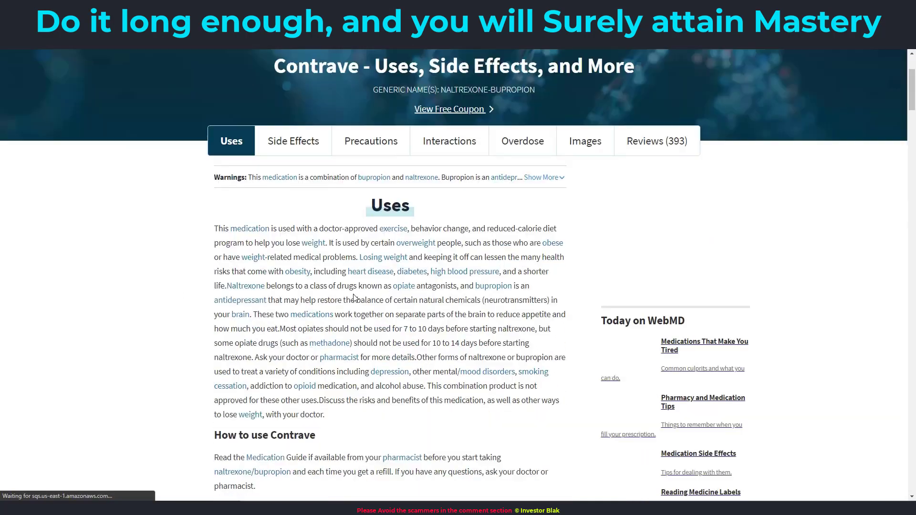
scroll(352, 291, "up", 4)
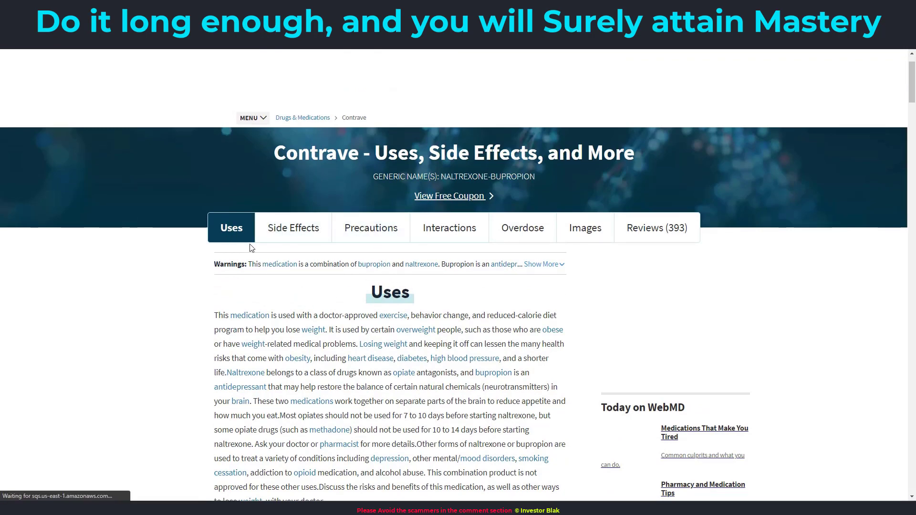
scroll(522, 318, "down", 8)
scroll(495, 320, "up", 5)
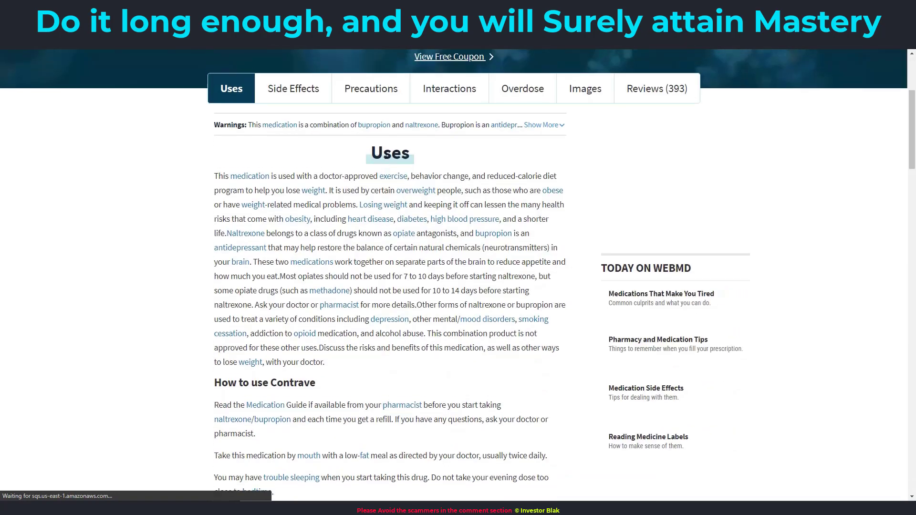
scroll(387, 158, "up", 4)
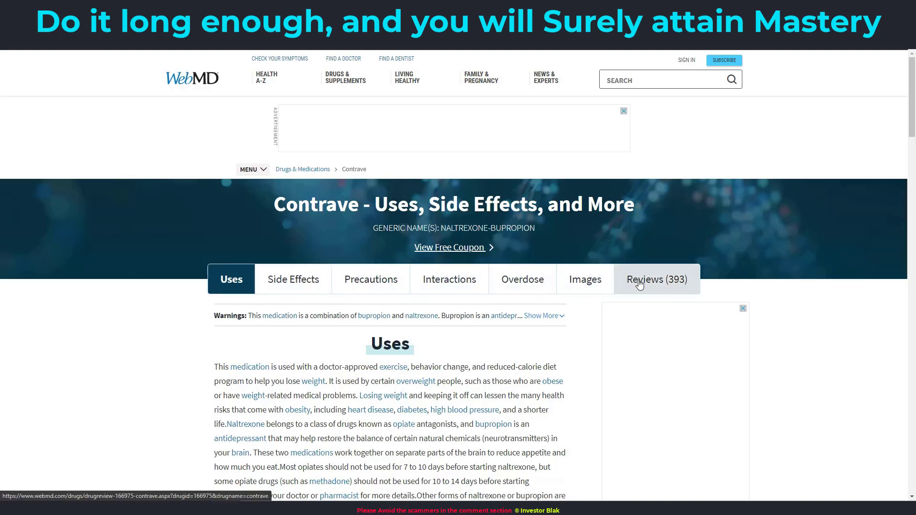
scroll(366, 425, "down", 10)
scroll(334, 433, "down", 1)
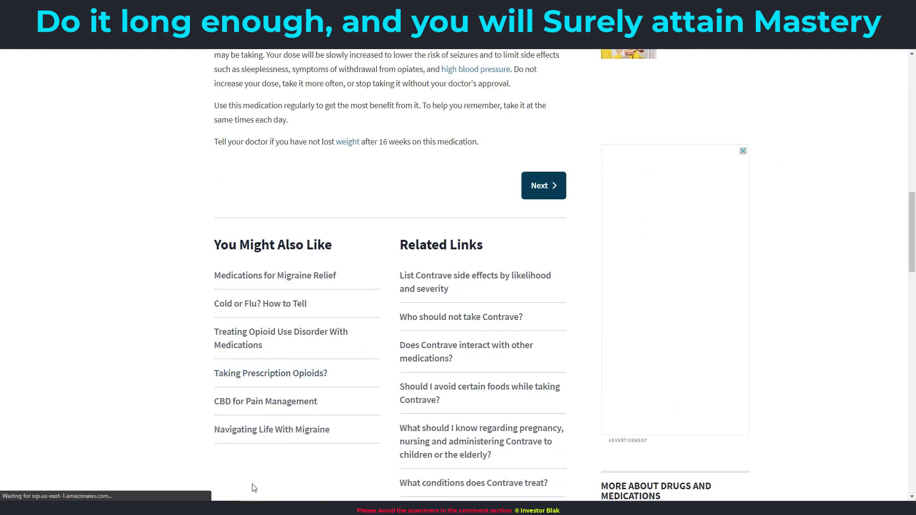
Update the subheading tally in Notepad by removing "sh" and adding "+ 7" after the 12.
left_click(183, 508)
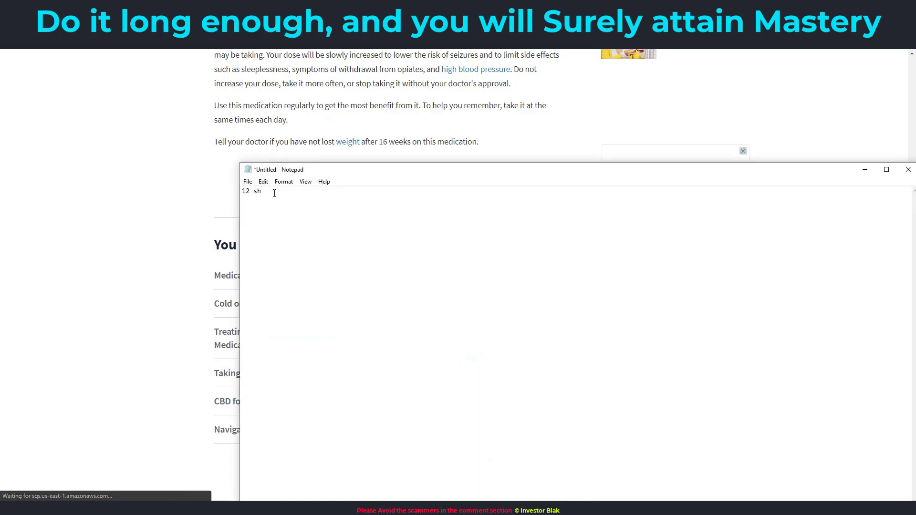
key("BackSpace")
key("BackSpace")
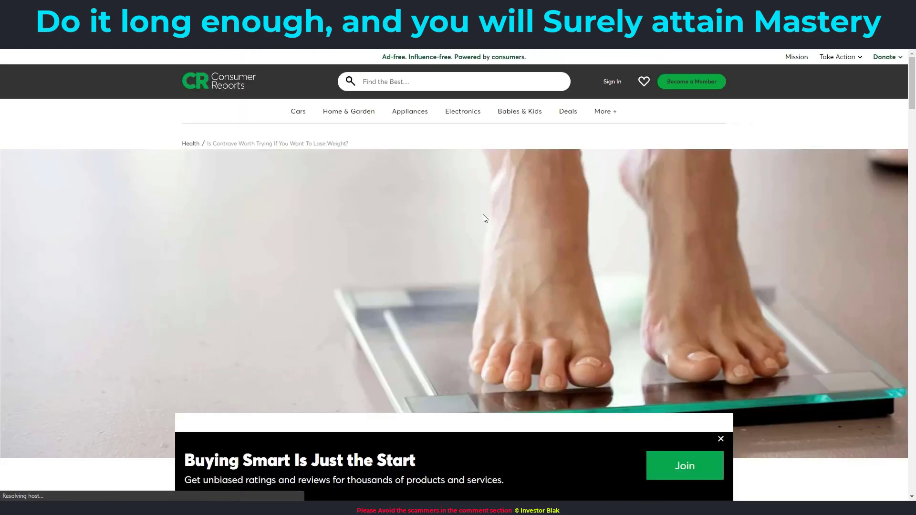
Examine the title and subheadings of the Consumer Reports Contrave article, and append "+3" to the tally in Notepad.
scroll(484, 218, "down", 7)
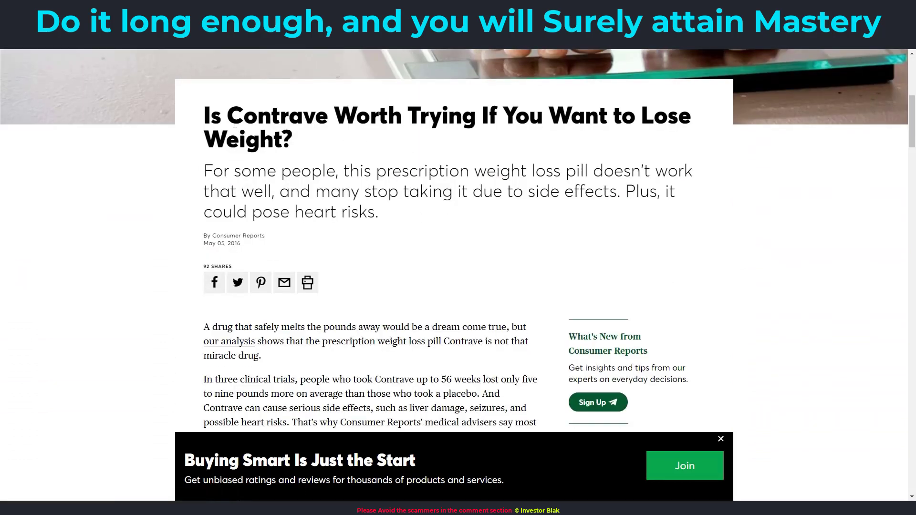
scroll(397, 128, "down", 9)
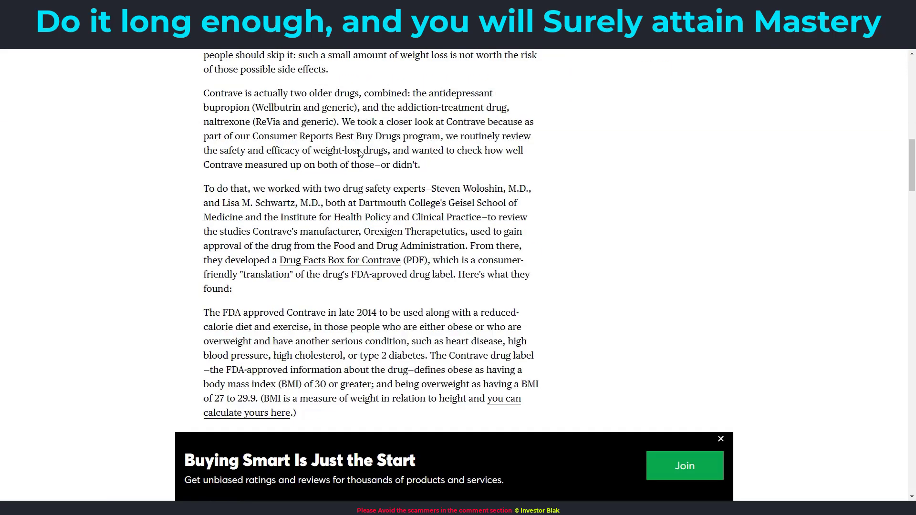
scroll(360, 149, "down", 10)
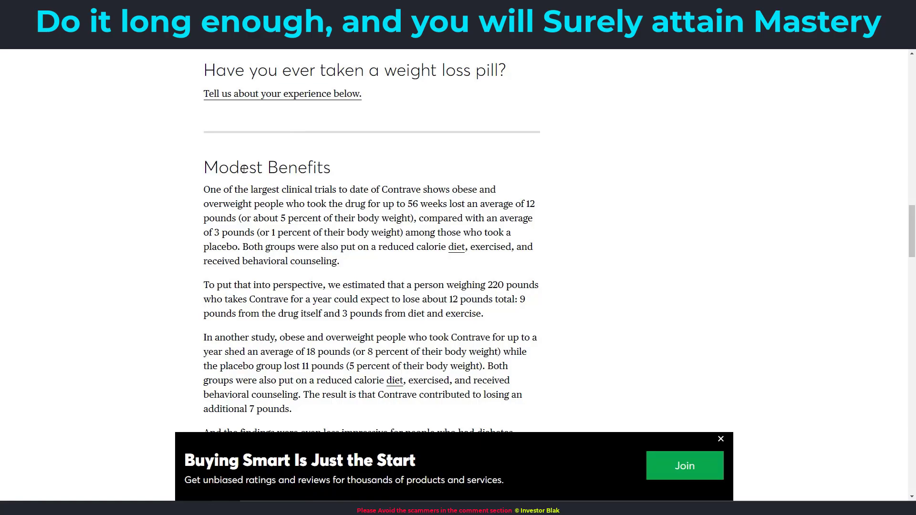
scroll(323, 169, "down", 1)
scroll(323, 170, "down", 15)
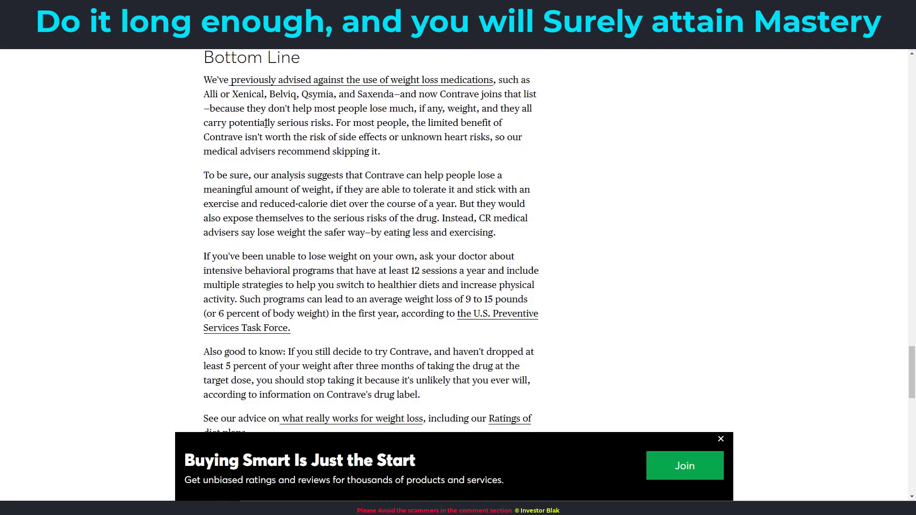
scroll(266, 156, "down", 5)
scroll(266, 156, "up", 20)
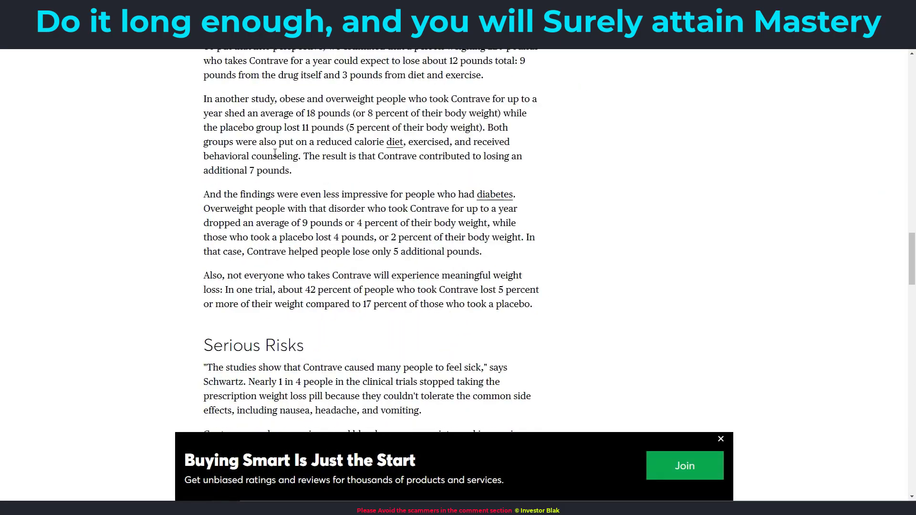
key("alt+Tab")
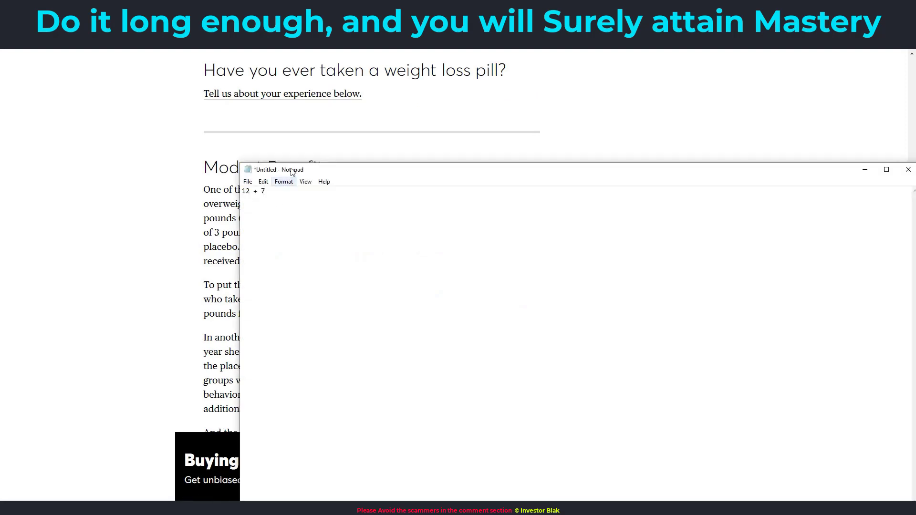
type("+3")
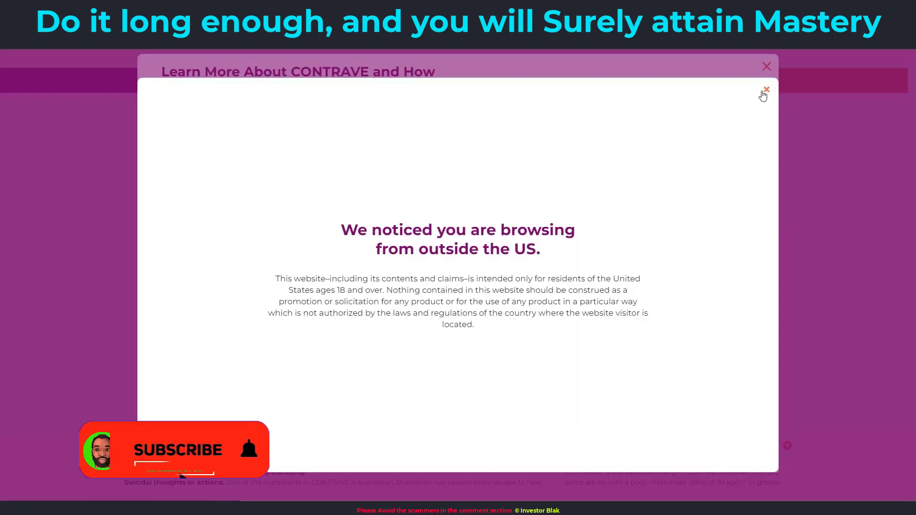
Dismiss the outside-US notice and the prescription savings pop-up on the Contrave success story page to view its headline and form.
left_click(766, 90)
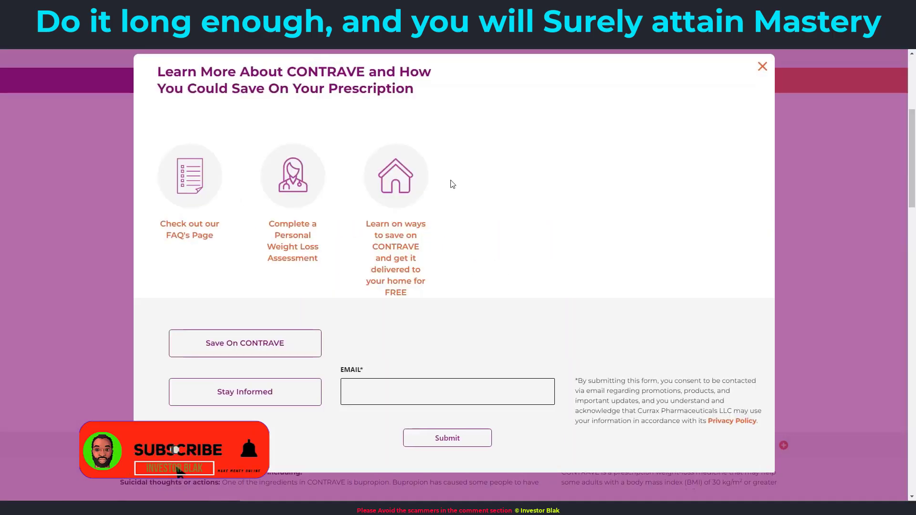
left_click(763, 66)
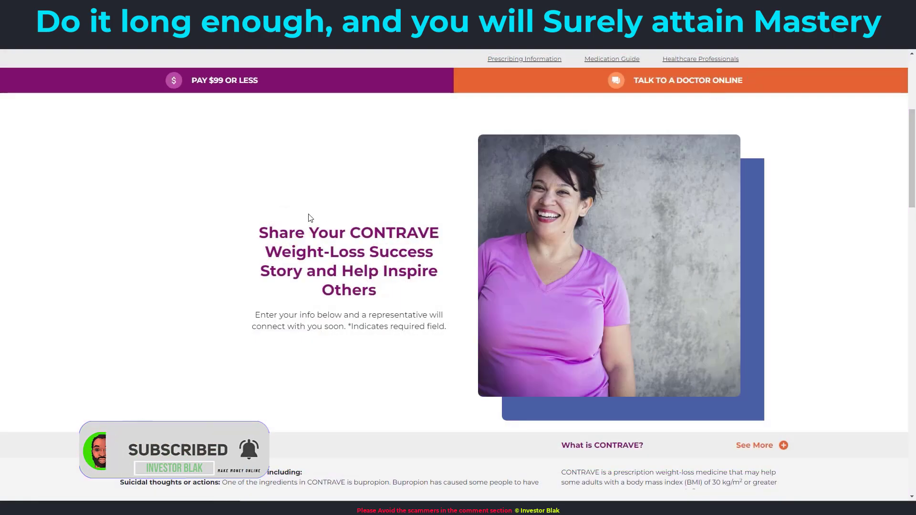
scroll(329, 216, "down", 7)
scroll(297, 262, "up", 10)
scroll(300, 262, "down", 6)
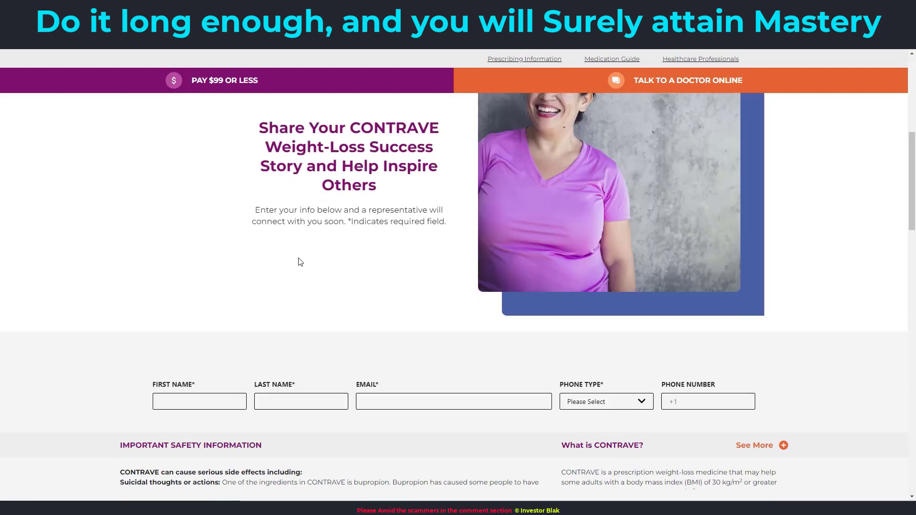
Examine the Contrave page's Important Safety Information and What is CONTRAVE? sections through to the footer, and check the tally in Notepad.
scroll(301, 262, "down", 8)
scroll(299, 258, "up", 3)
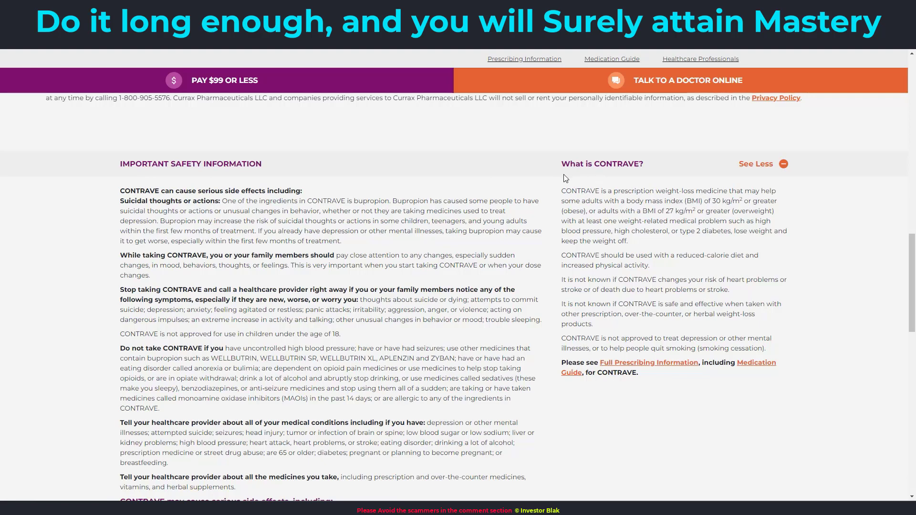
scroll(198, 153, "down", 7)
scroll(198, 152, "down", 8)
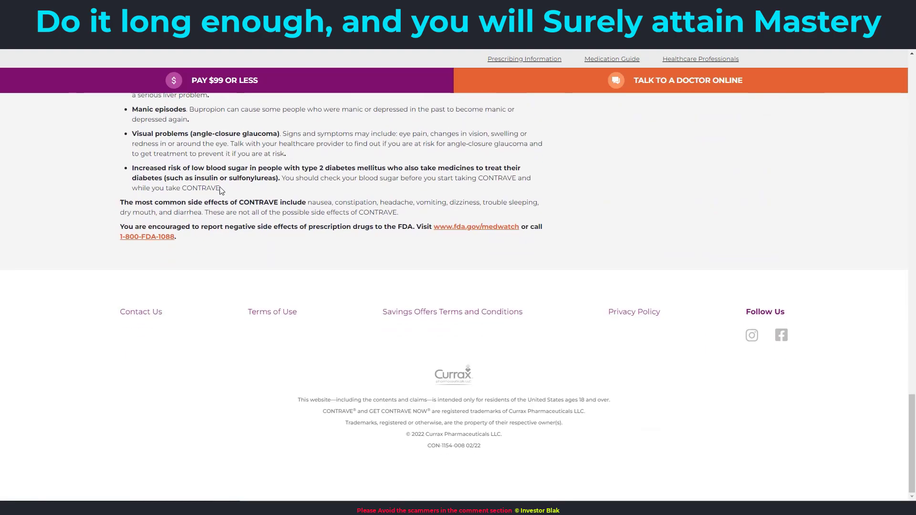
key("alt+Tab")
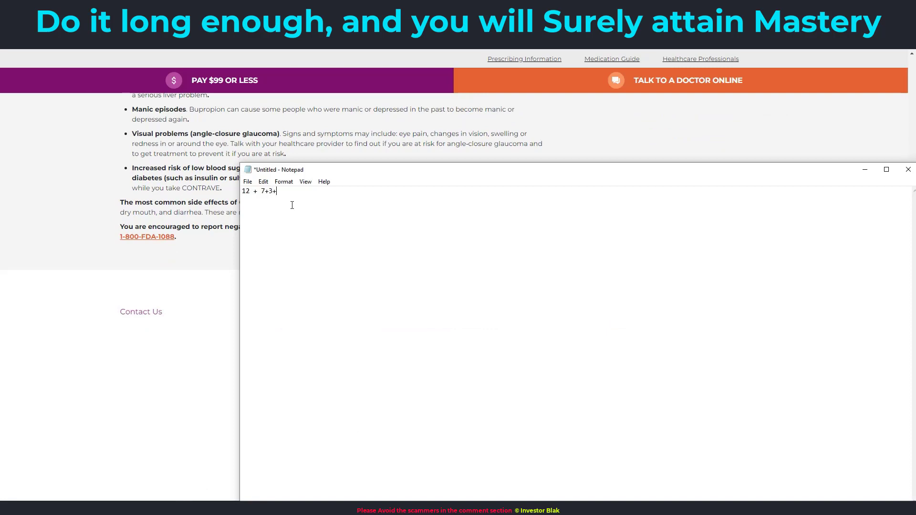
key("alt+Tab")
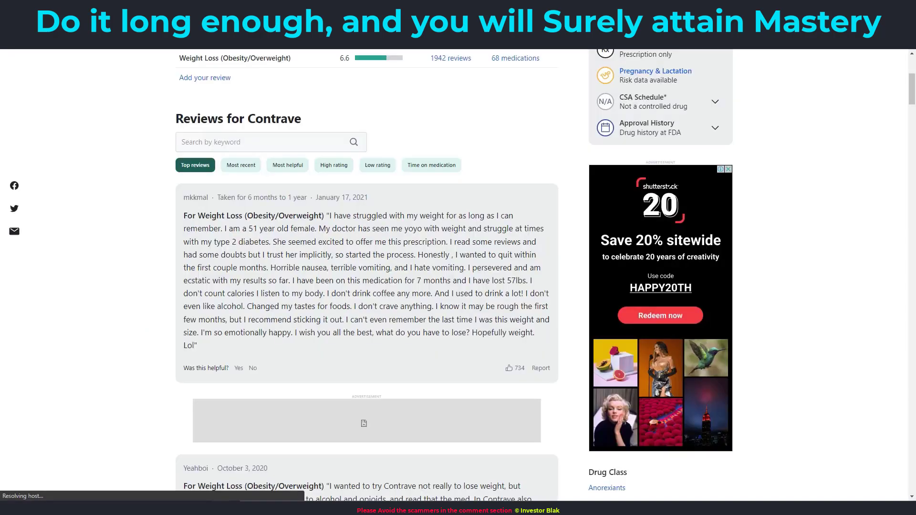
Re-examine the Drugs.com Contrave page's subheadings, from the user reviews to the frequently asked questions.
scroll(413, 172, "up", 2)
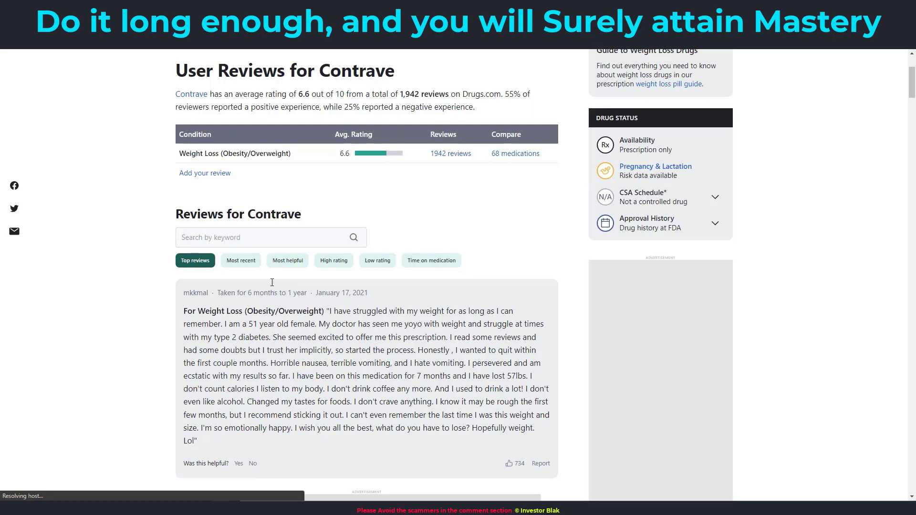
scroll(292, 292, "up", 3)
scroll(293, 281, "down", 15)
scroll(296, 272, "down", 20)
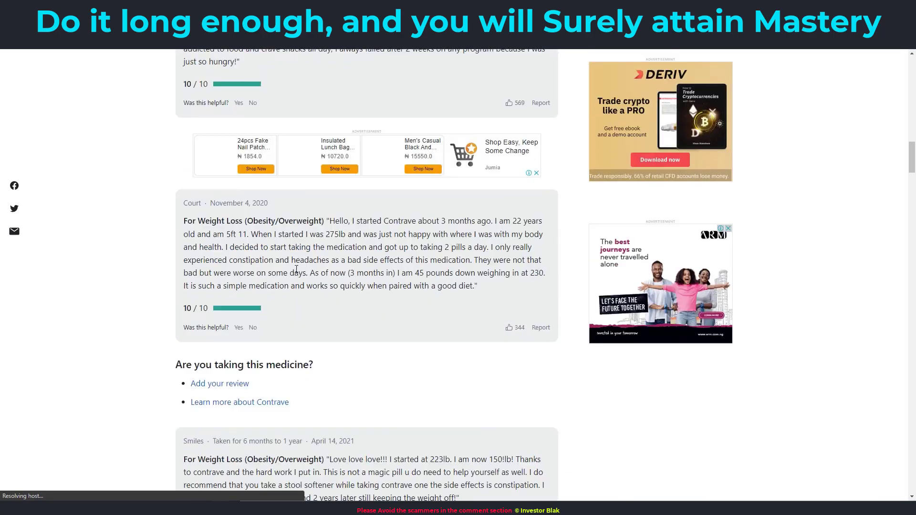
scroll(296, 273, "up", 6)
scroll(297, 273, "up", 15)
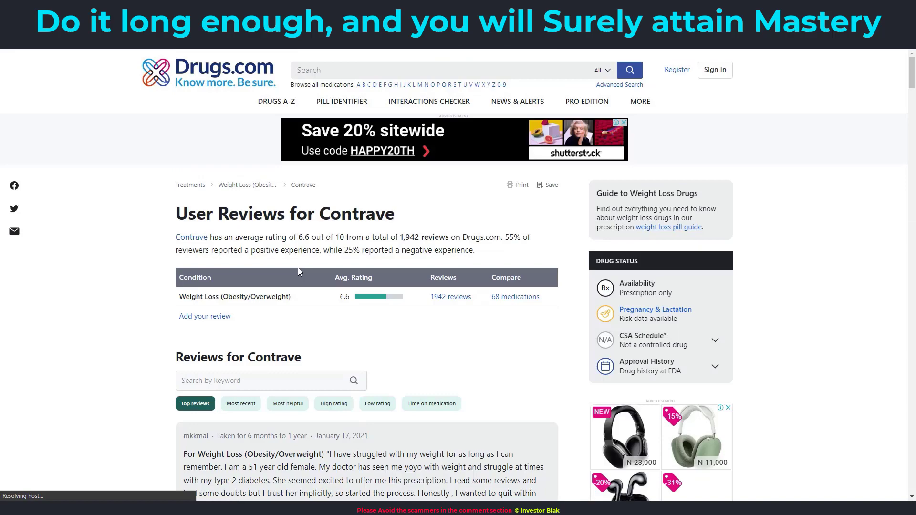
scroll(305, 277, "down", 12)
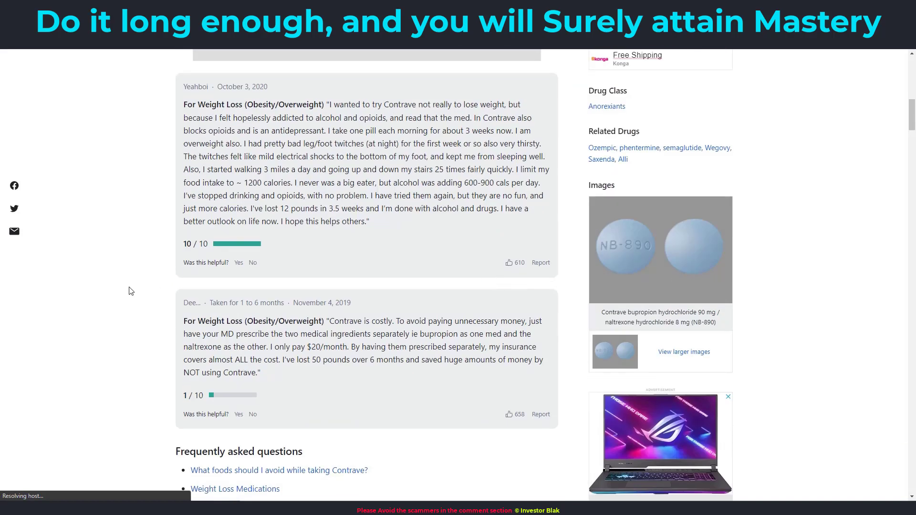
Open Calculator alongside the Notepad tally and rearrange both windows so the tally "12 + 7+3+3" can be read.
scroll(318, 298, "down", 15)
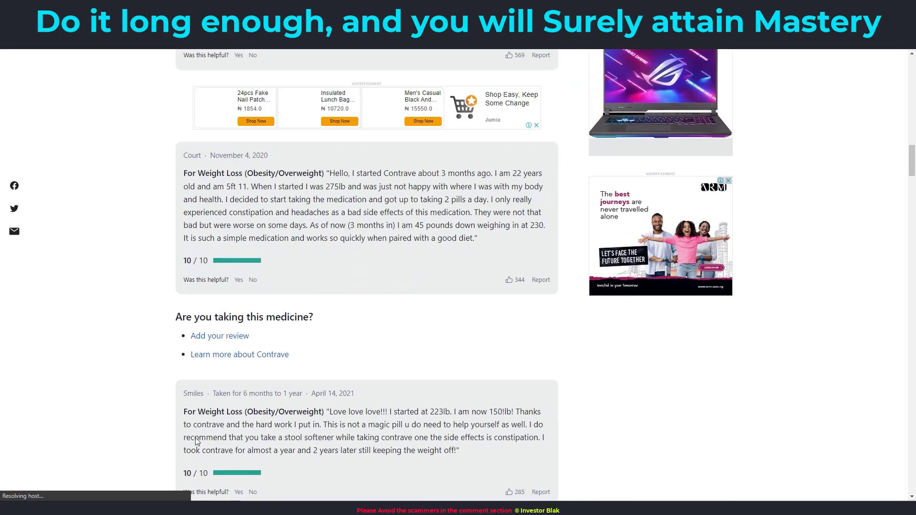
key("alt+Tab")
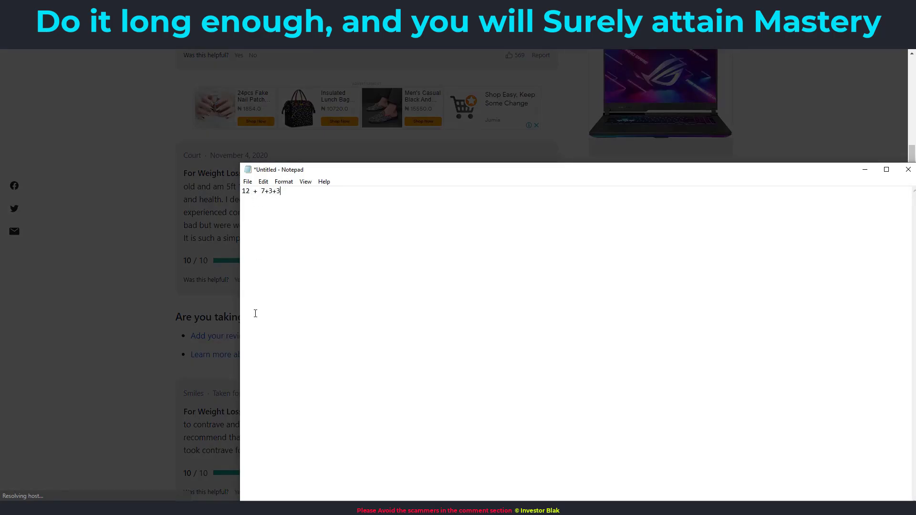
left_click_drag(501, 173, 629, 175)
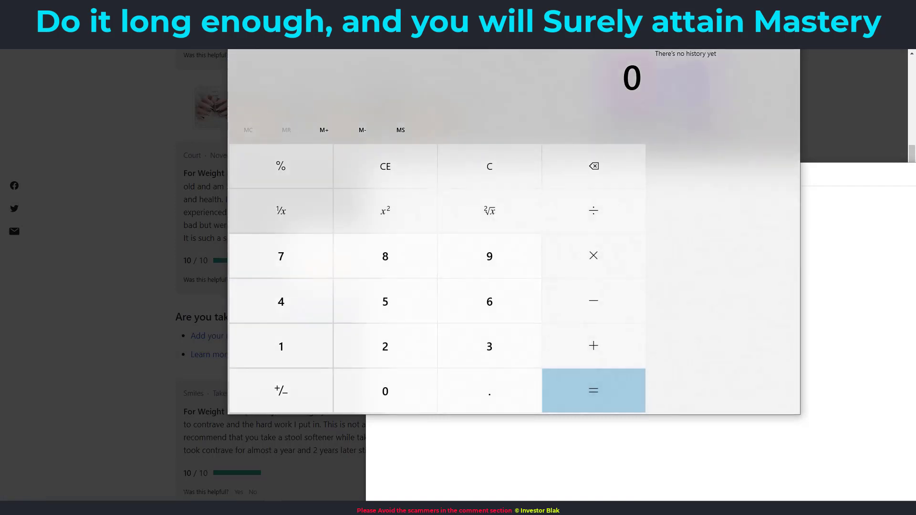
left_click_drag(703, 12, 234, 82)
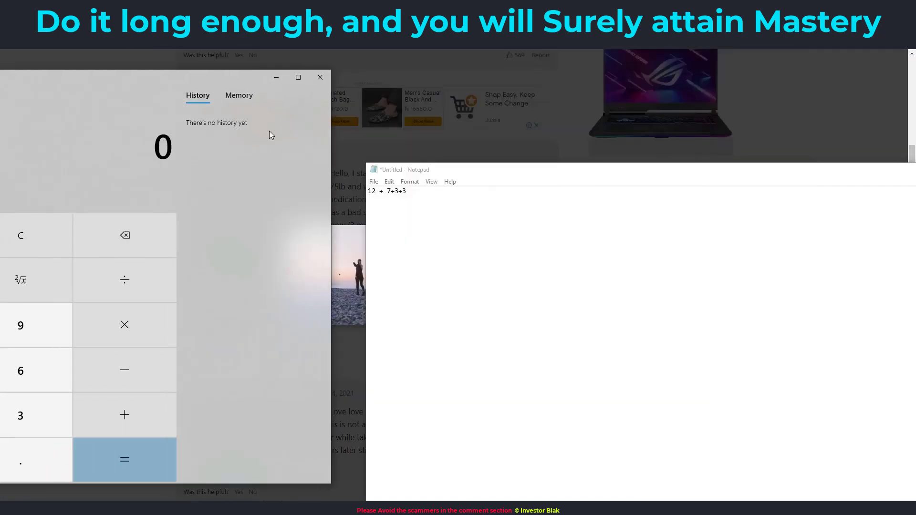
left_click_drag(372, 191, 410, 193)
left_click(376, 205)
left_click(159, 87)
left_click_drag(96, 78, 419, 89)
Divide 25 by 4 in Calculator to average the subheadings per article, and minimise Calculator.
left_click(242, 419)
left_click(249, 388)
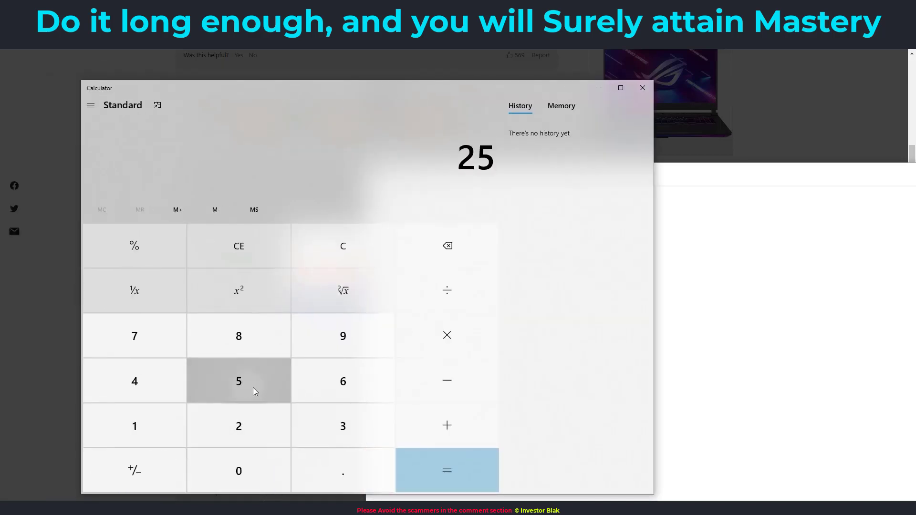
left_click(447, 305)
key("4")
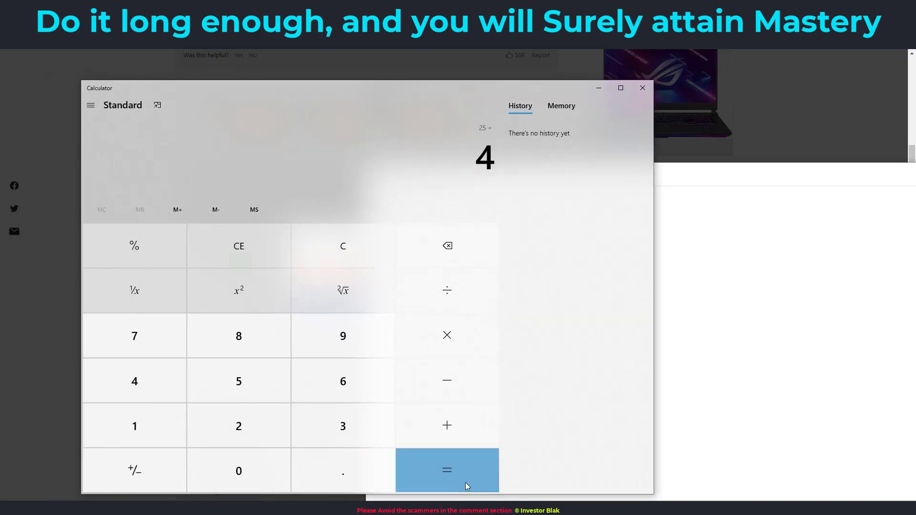
left_click(484, 487)
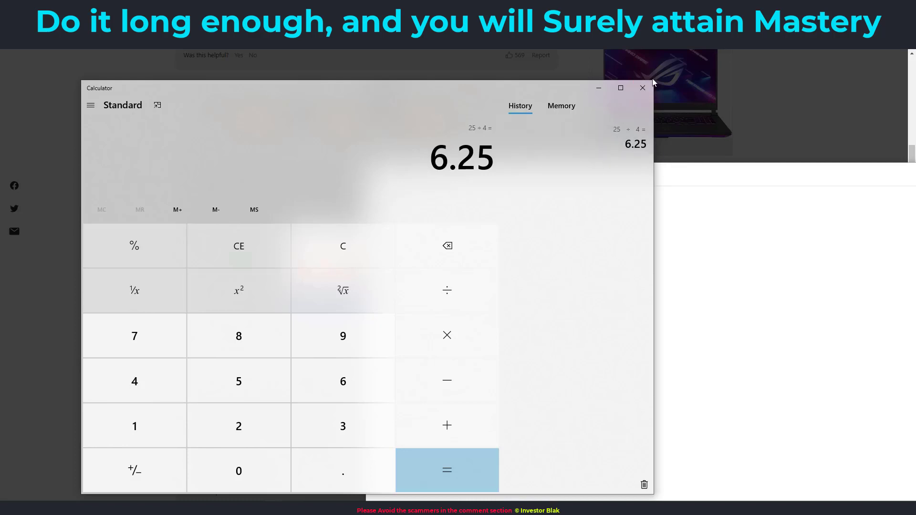
left_click(600, 88)
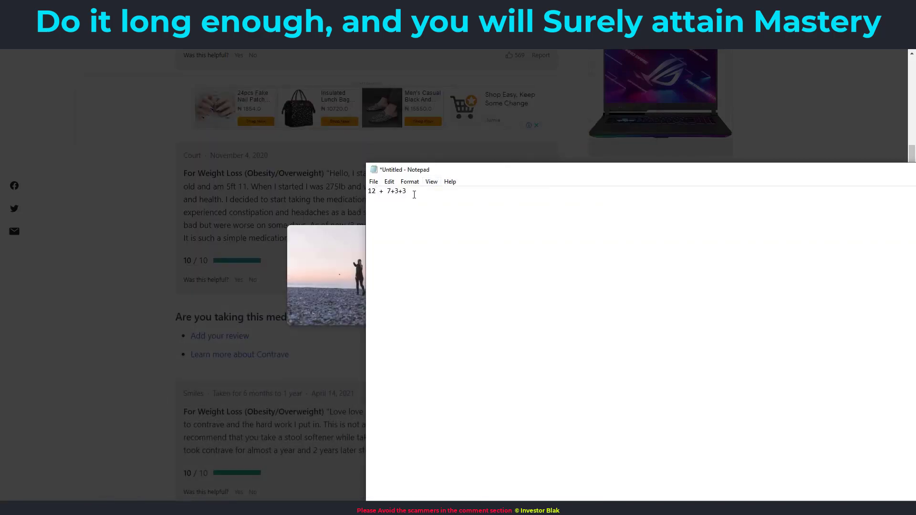
Replace the tally in Notepad with "7 sub heading", and minimise the Notepad window.
left_click_drag(414, 195, 325, 194)
type("7 sub heading")
left_click_drag(818, 173, 507, 171)
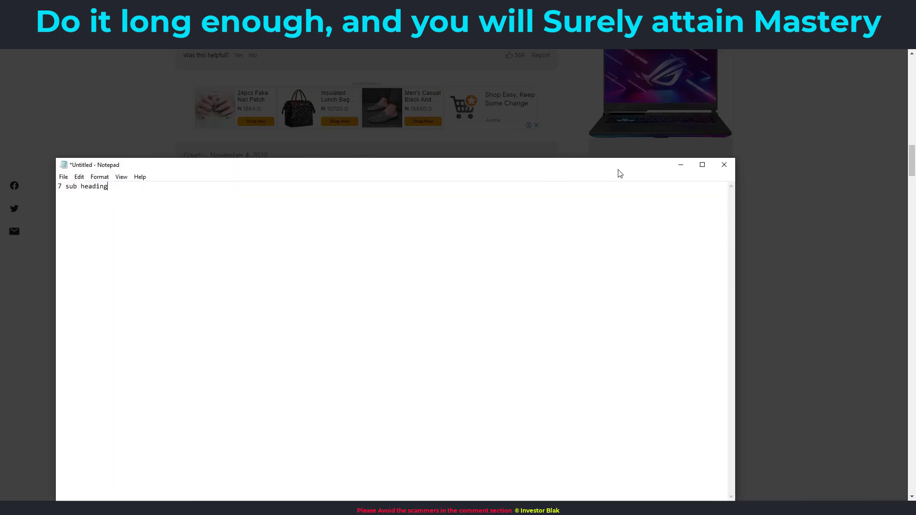
left_click(682, 168)
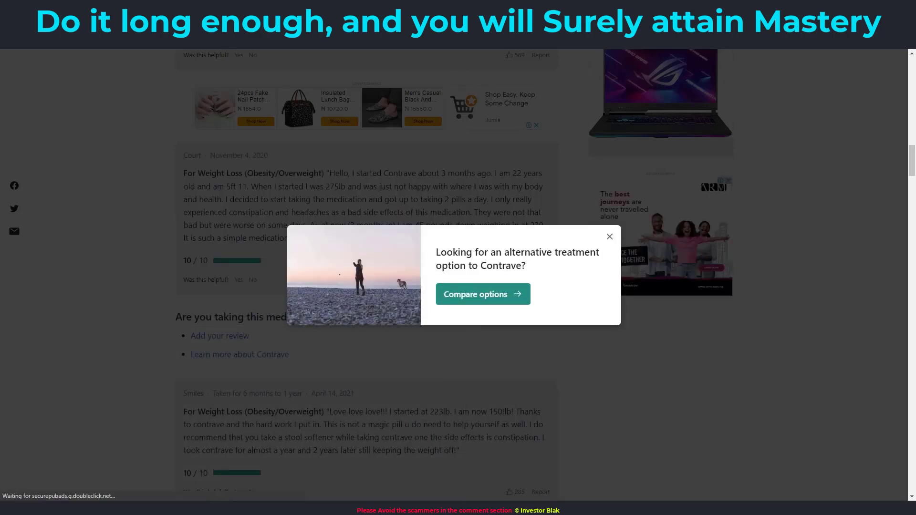
Check the analysis steps in the Google Docs outline, and find the Word Counter website in a new browser tab.
left_click(229, 8)
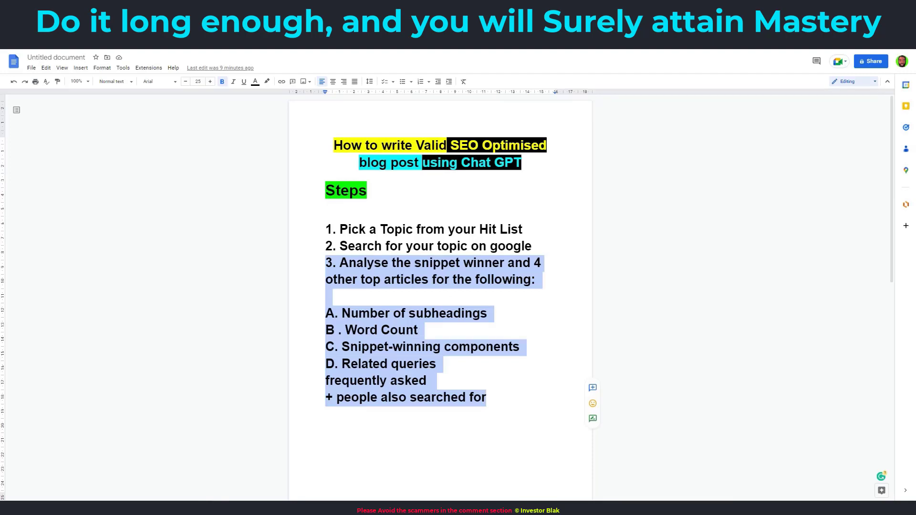
key("ctrl+t")
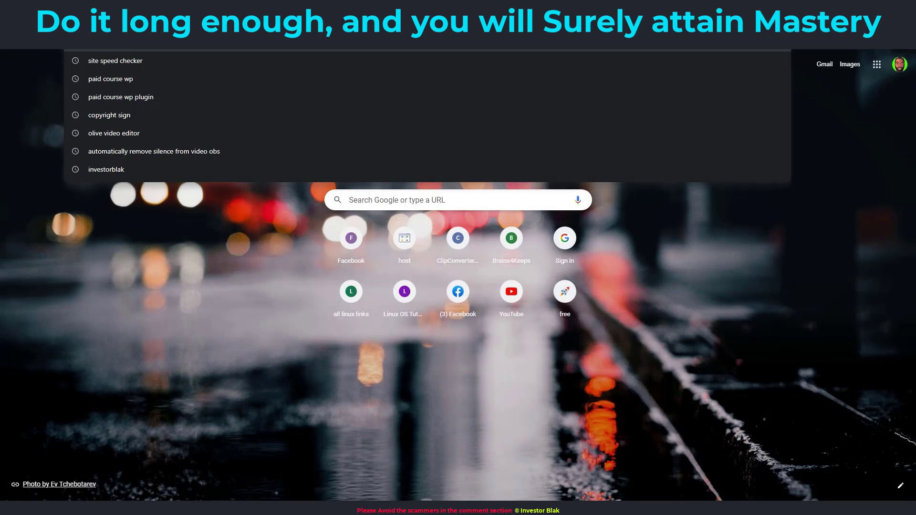
type("word")
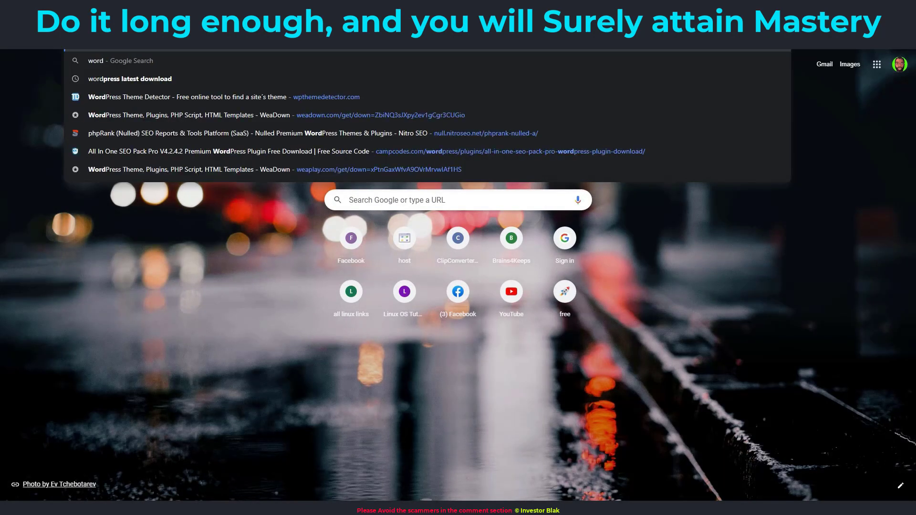
key("Return")
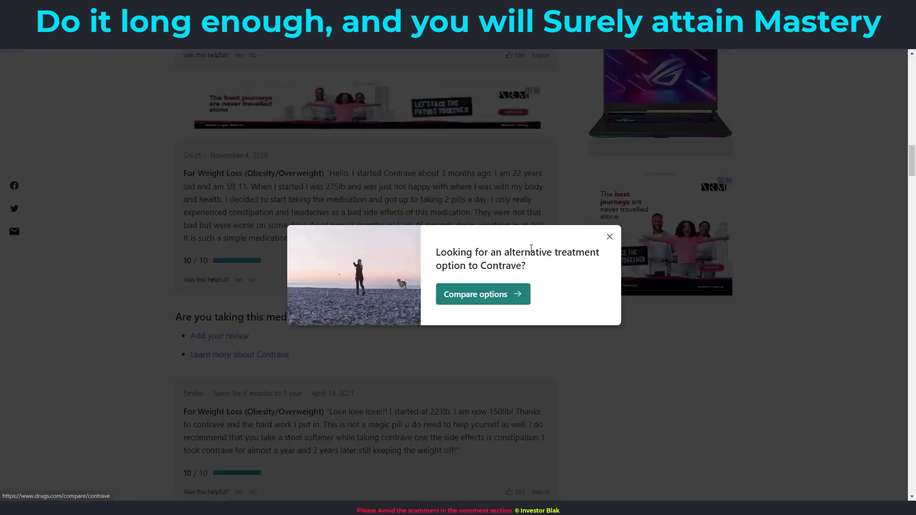
Dismiss the alternative-treatment pop-up on the Drugs.com page, and copy its text through the end of the January 14, 2017 review.
left_click(609, 235)
scroll(229, 160, "up", 5)
scroll(229, 160, "up", 10)
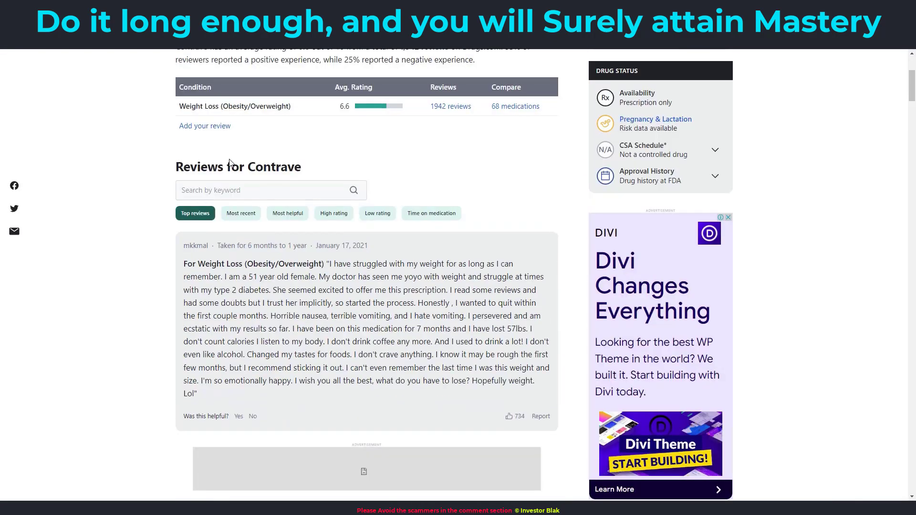
left_click_drag(170, 207, 451, 294)
scroll(211, 435, "down", 15)
scroll(212, 437, "down", 18)
scroll(213, 438, "down", 18)
scroll(213, 438, "down", 18)
scroll(213, 439, "down", 20)
scroll(213, 441, "up", 12)
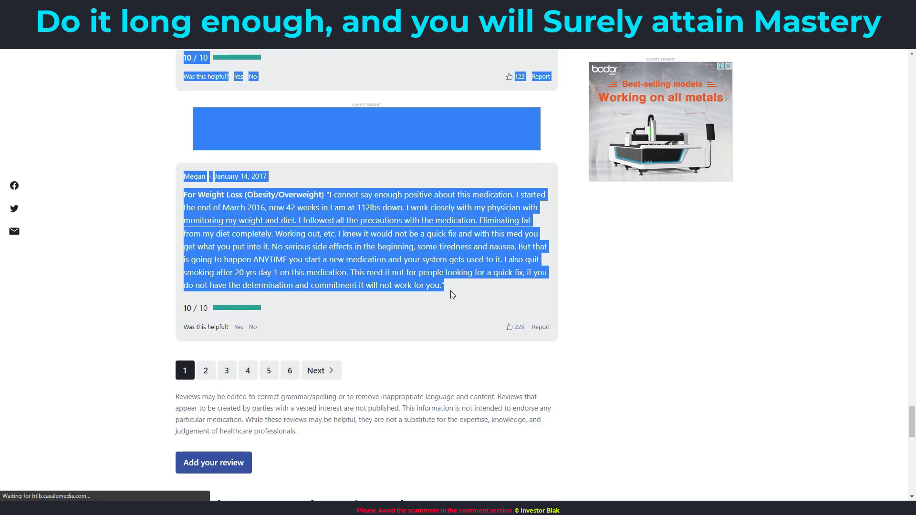
Replace the text in Word Counter with the copied Drugs.com reviews, and highlight the resulting word count.
key("ctrl+Tab")
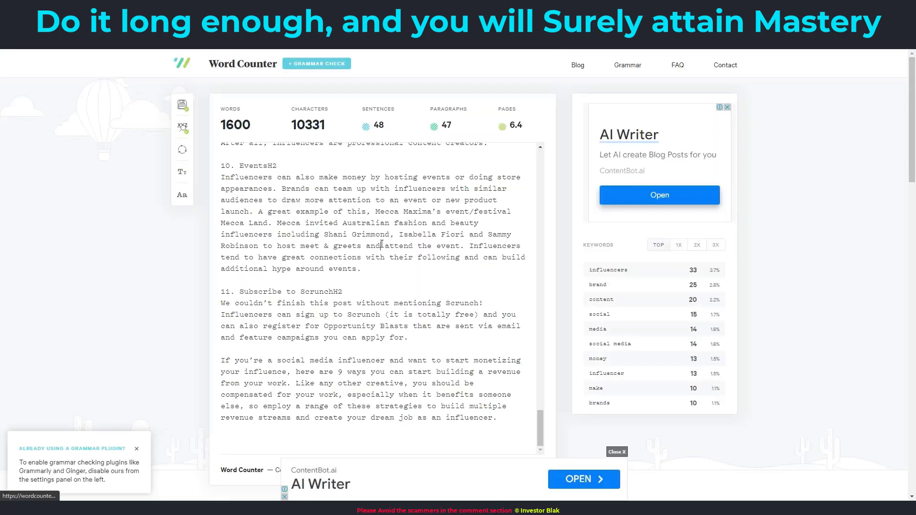
key("ctrl+a")
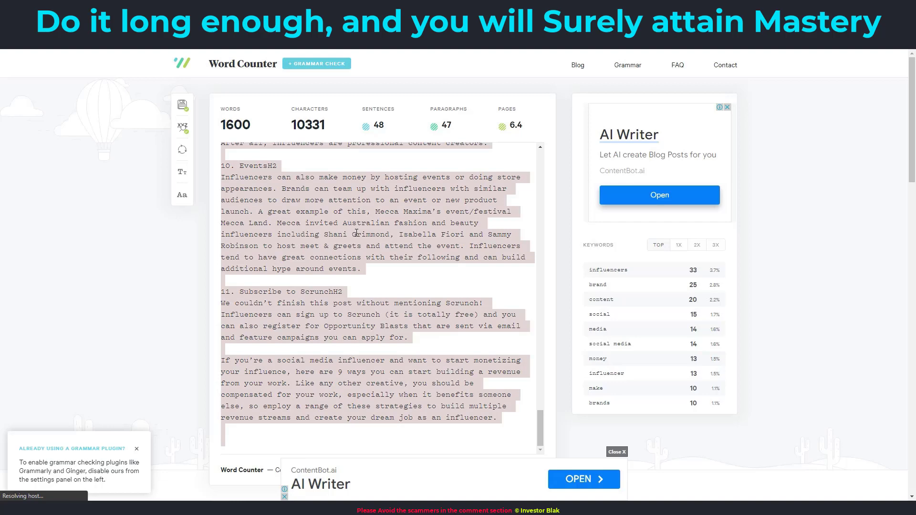
key("ctrl+v")
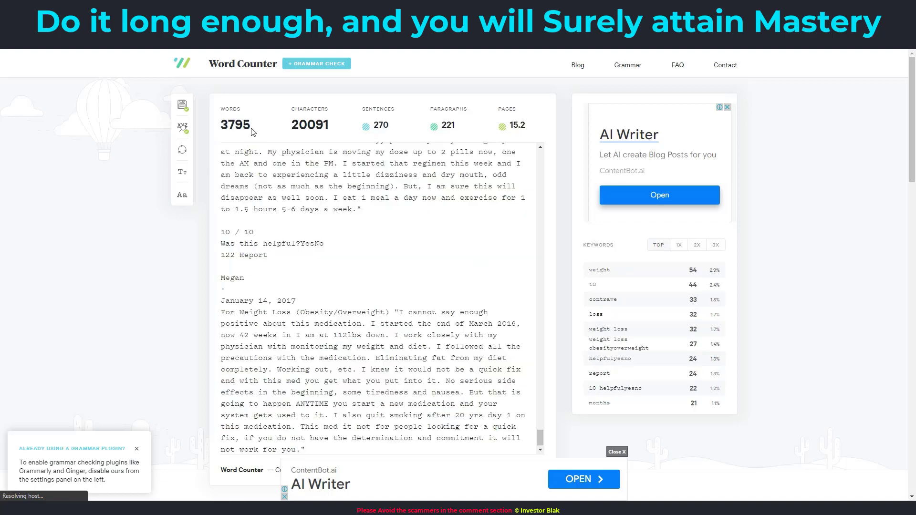
left_click_drag(253, 133, 216, 132)
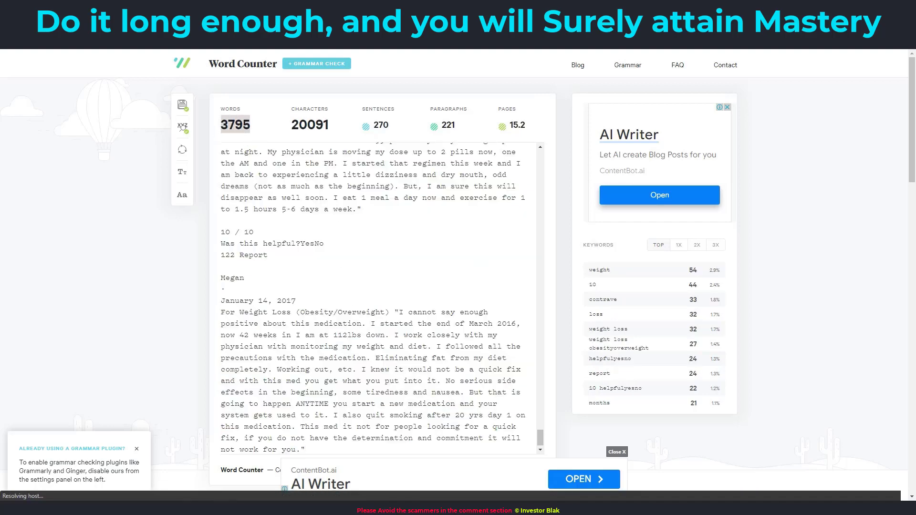
Copy the Important Safety Information text from the Contrave page, and replace the Word Counter text with it.
key("alt+Tab")
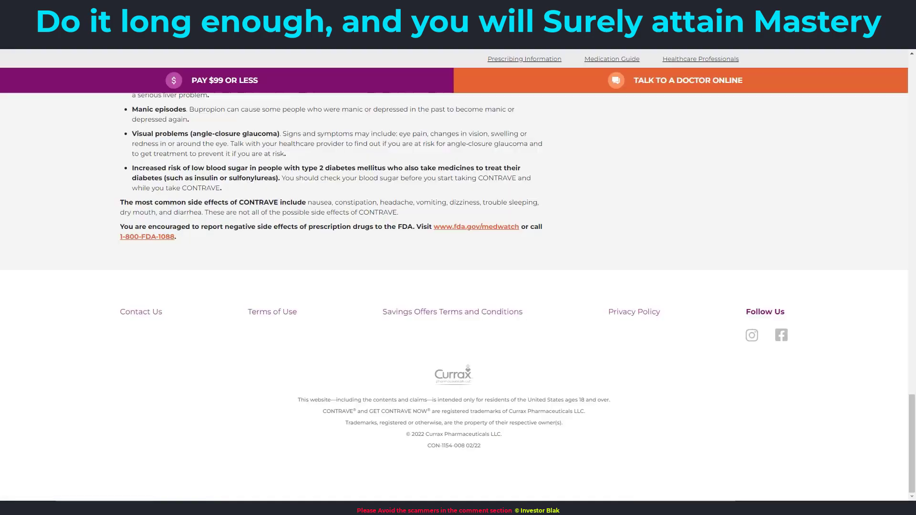
scroll(313, 213, "up", 20)
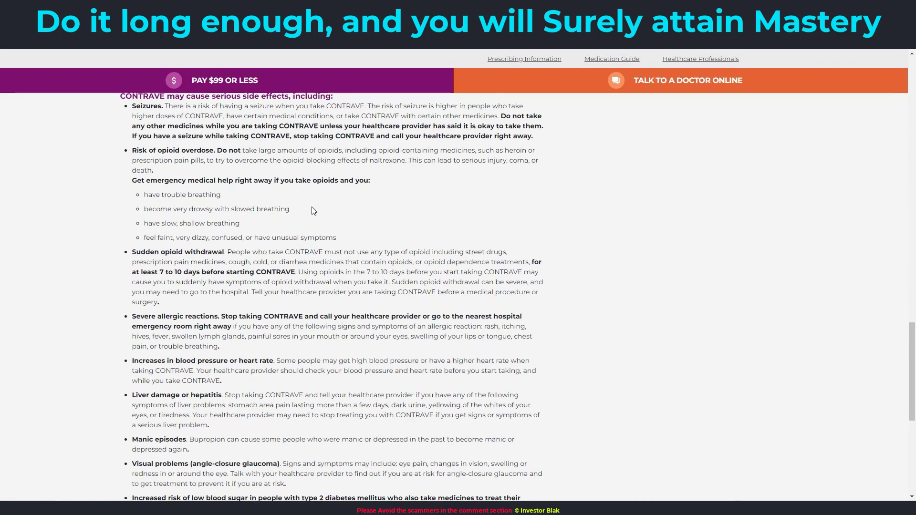
scroll(313, 209, "down", 15)
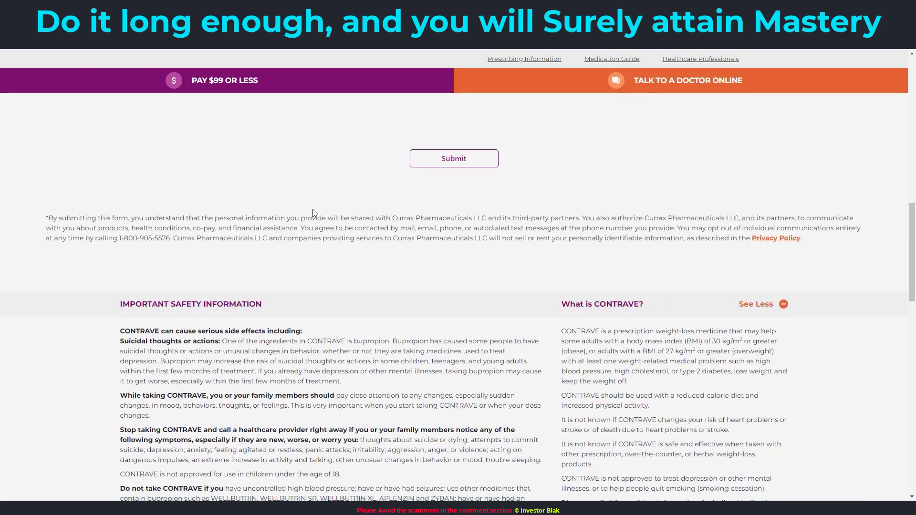
left_click_drag(142, 137, 271, 265)
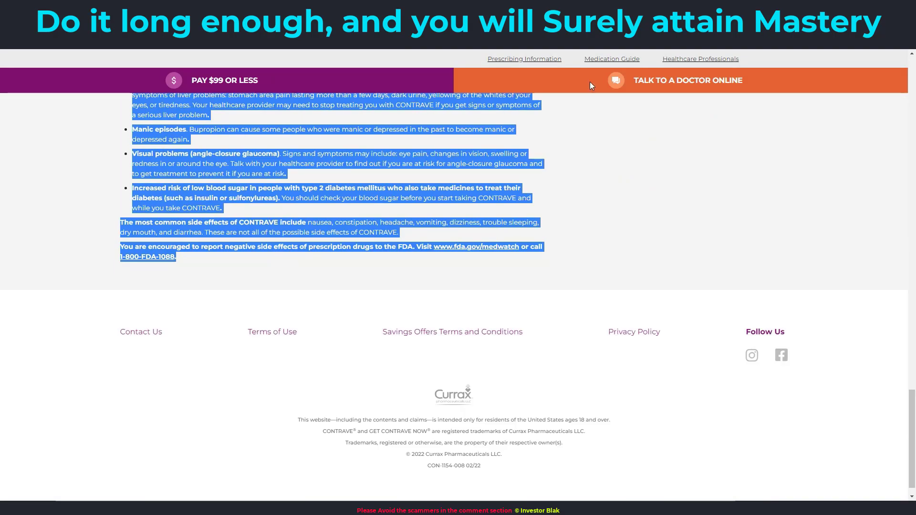
left_click(497, 7)
left_click(371, 229)
key("ctrl+a")
key("ctrl+v")
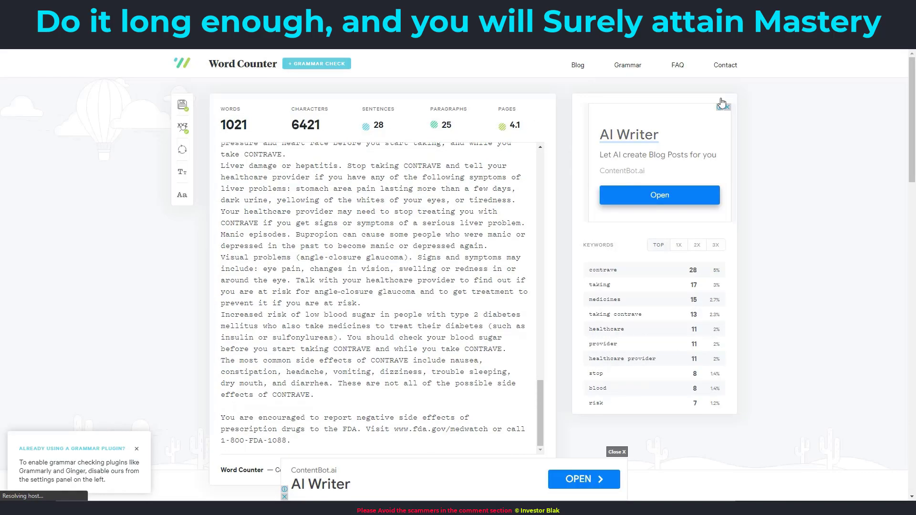
Copy the Contrave page's What is CONTRAVE? text, and append it on a new line at the end of the Word Counter text.
left_click(430, 8)
scroll(706, 251, "up", 12)
scroll(705, 251, "up", 6)
left_click_drag(573, 345, 582, 457)
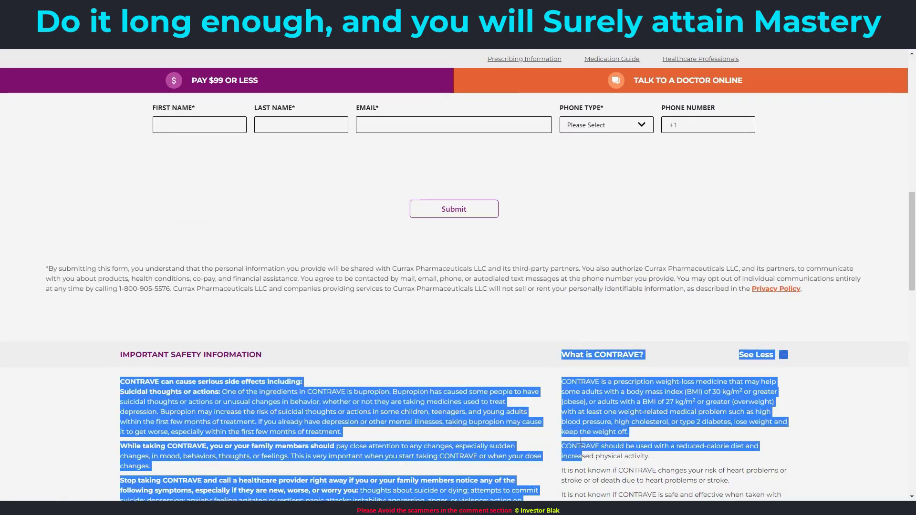
scroll(673, 329, "down", 5)
left_click_drag(672, 329, 555, 313)
scroll(694, 165, "up", 4)
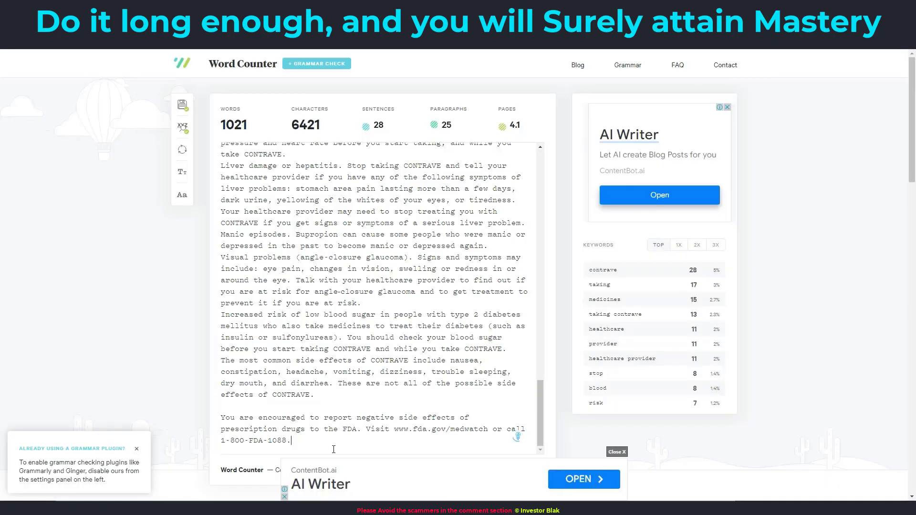
key("Return")
key("ctrl+v")
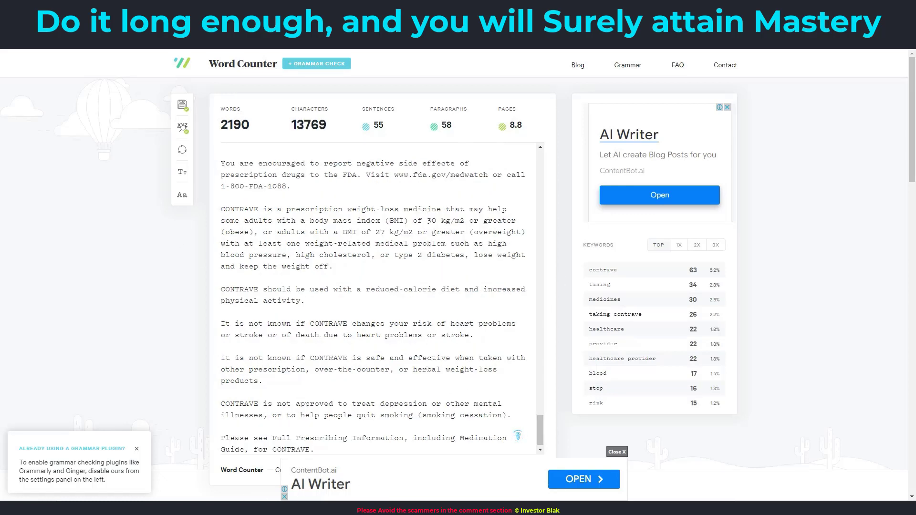
Note the word count as "3k," on the line below the subheading figure in Notepad, and minimise the window.
left_click(471, 508)
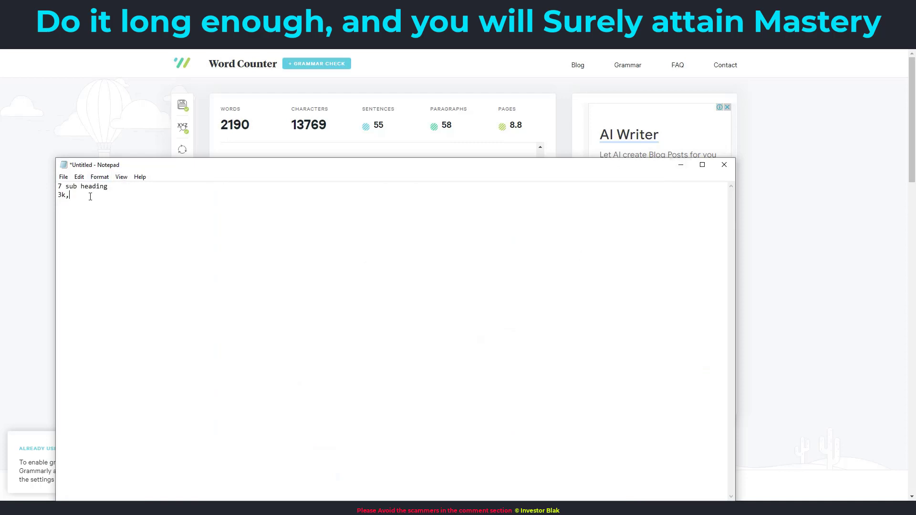
left_click(681, 165)
Copy the Outlook Contrave article from its beginning through the closing disclaimer, and replace the Word Counter text with it.
key("ctrl+Tab")
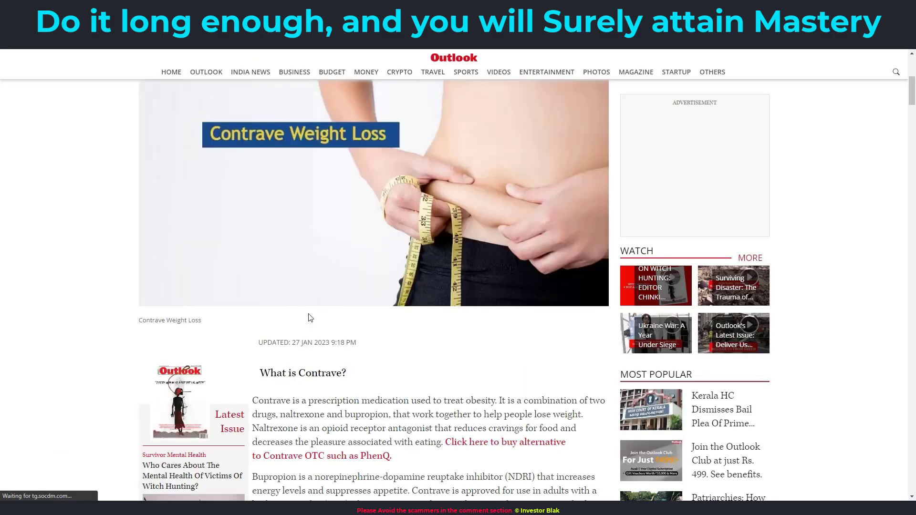
scroll(310, 313, "up", 5)
left_click_drag(138, 203, 543, 336)
scroll(554, 172, "up", 6)
scroll(561, 187, "up", 2)
scroll(573, 196, "up", 3)
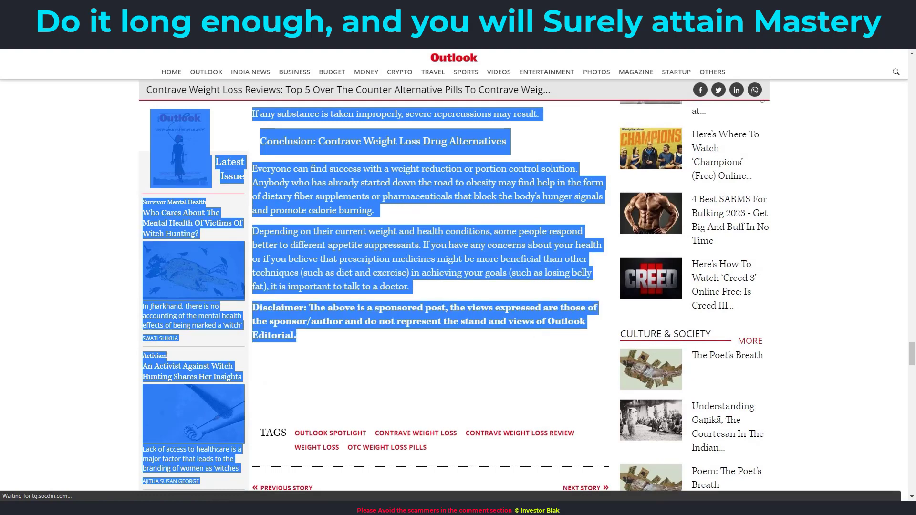
left_click(668, 7)
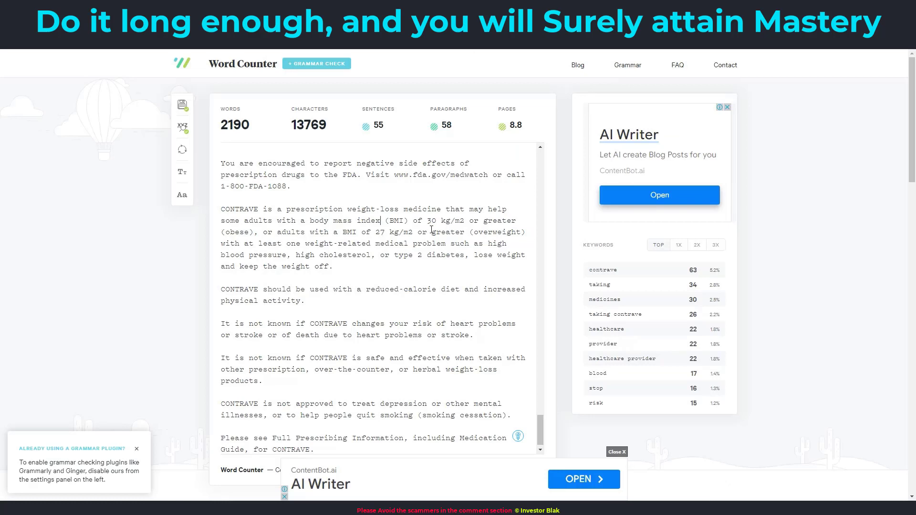
key("ctrl+a")
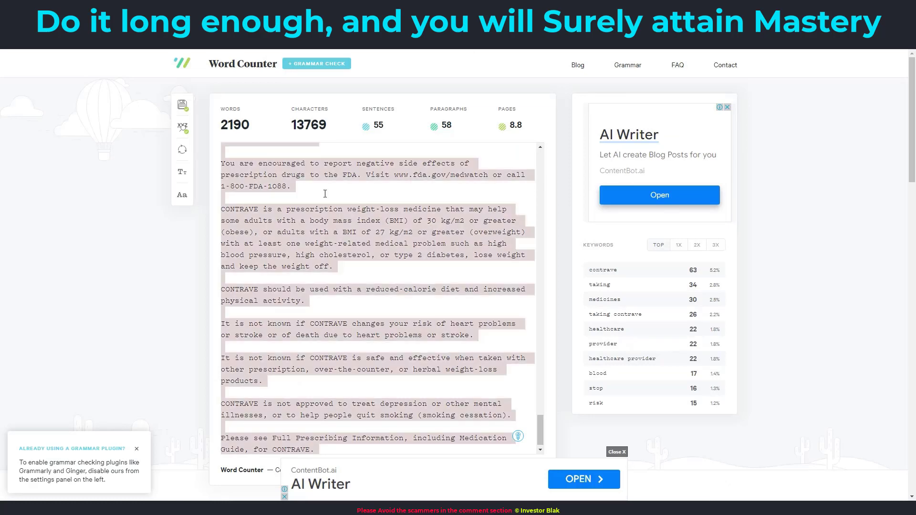
key("ctrl+v")
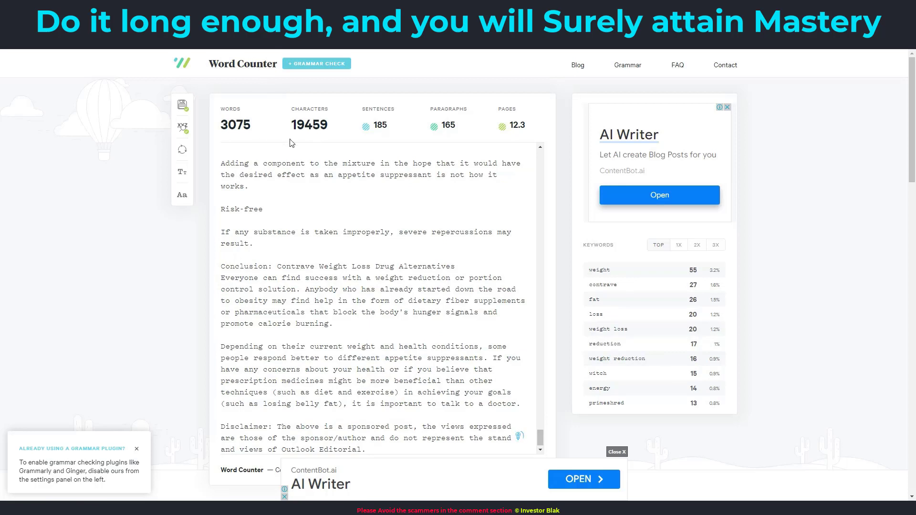
Copy the Consumer Reports Contrave article from its title through the Editor's Note, and replace the Word Counter text with it.
key("alt+Tab")
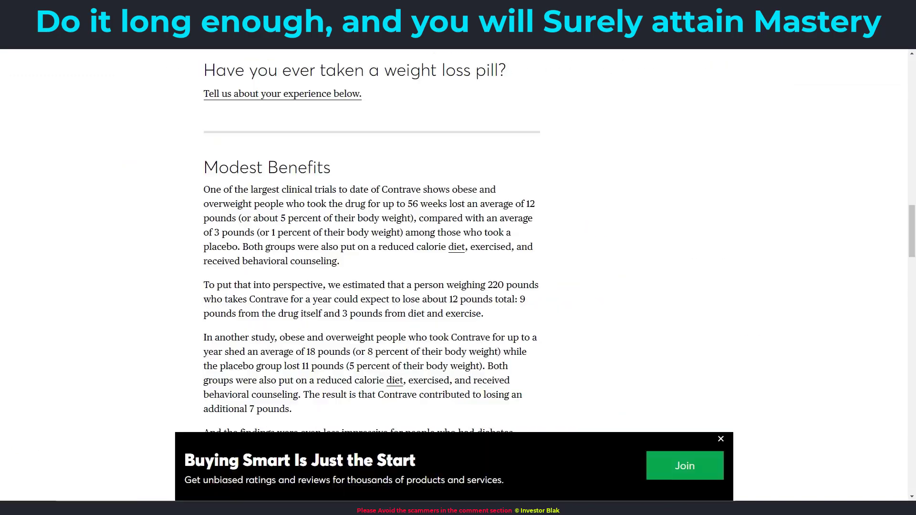
scroll(306, 234, "up", 15)
scroll(305, 234, "down", 6)
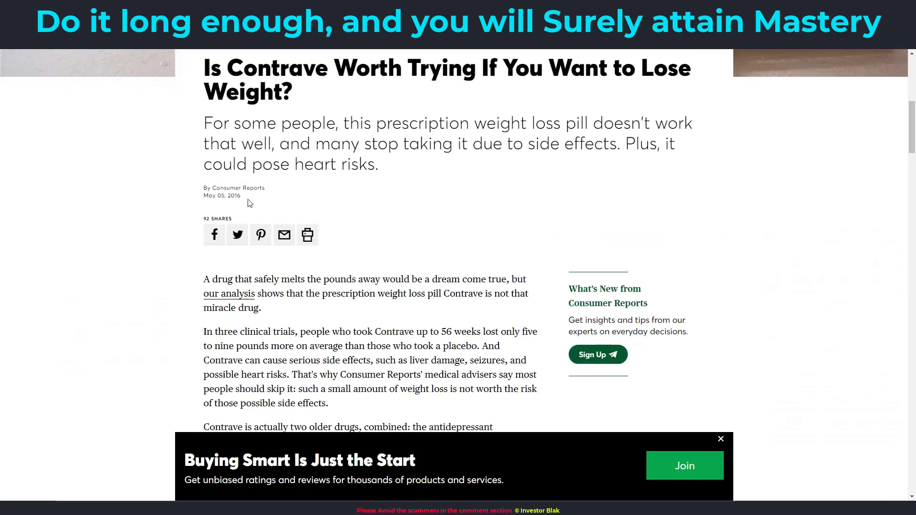
left_click_drag(204, 69, 507, 183)
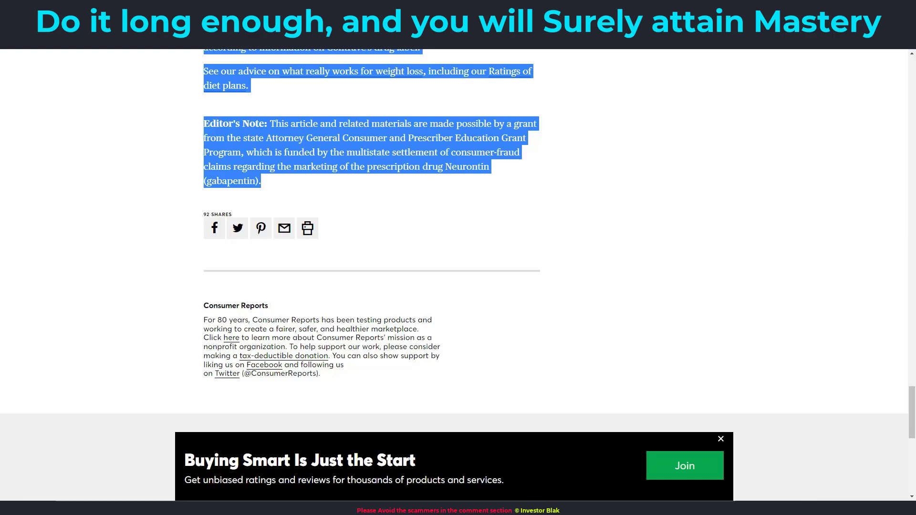
left_click(525, 9)
key("ctrl+a")
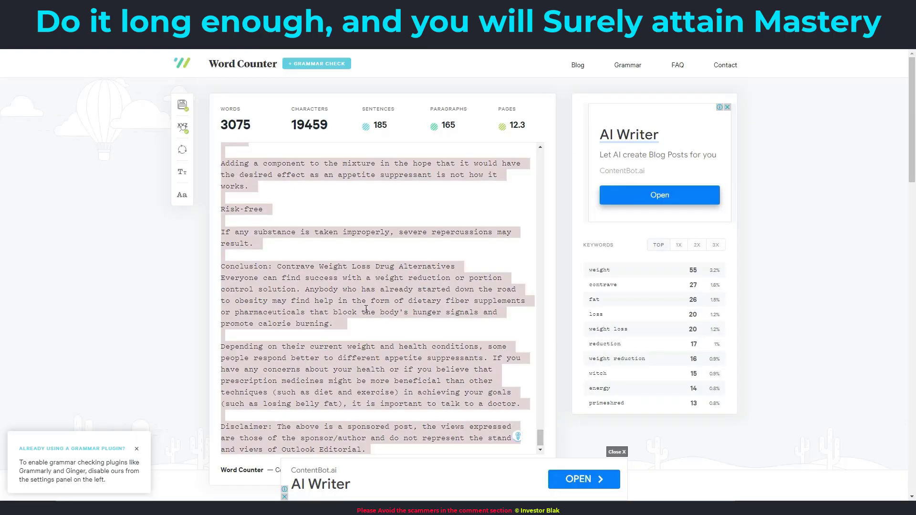
key("BackSpace")
key("ctrl+v")
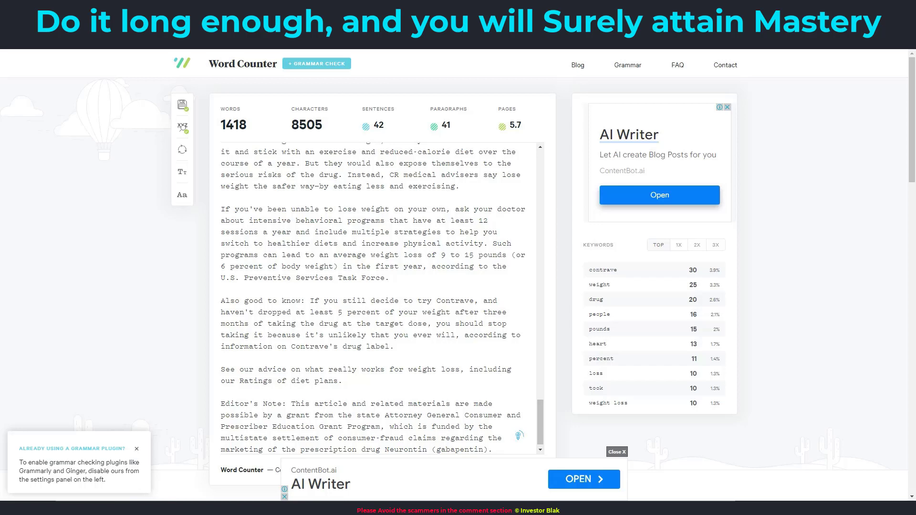
Look through the WebMD Contrave page, including its Uses, Side Effects, Precautions and Interactions sections, for the article text.
key("alt+Tab")
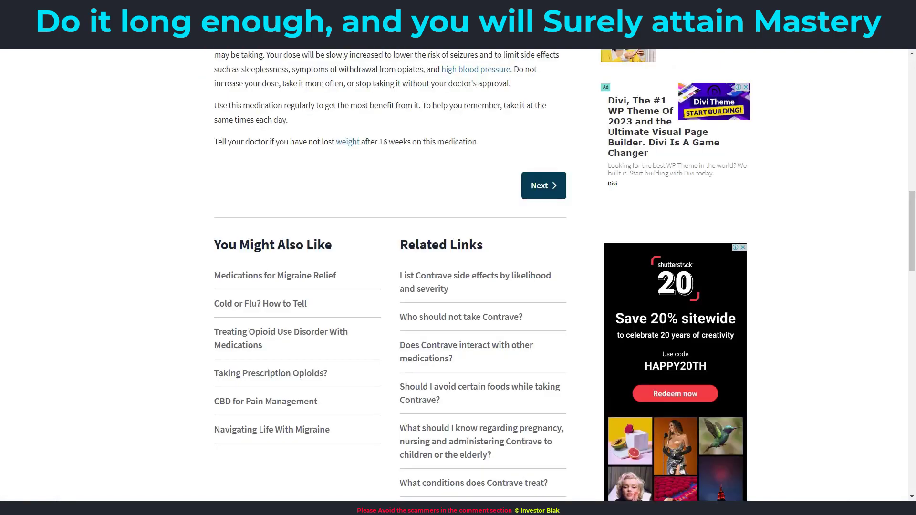
scroll(463, 238, "up", 15)
scroll(445, 228, "down", 5)
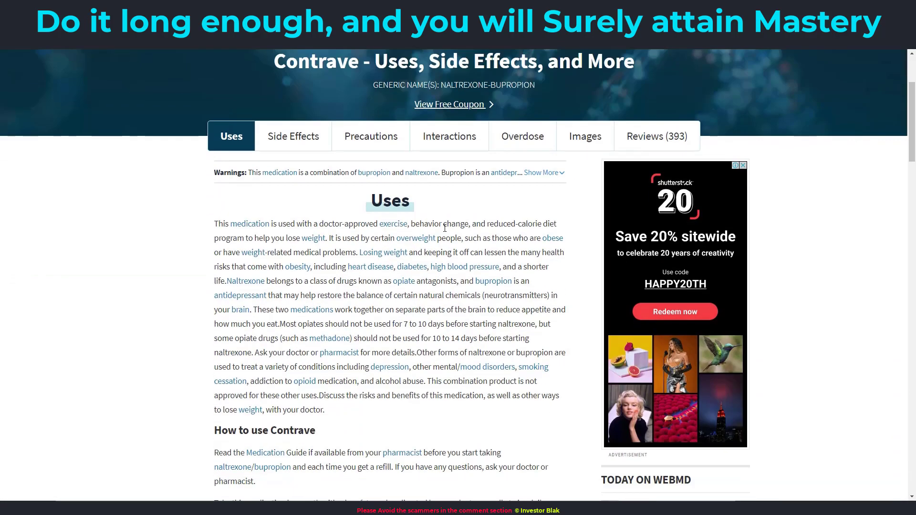
scroll(445, 228, "down", 1)
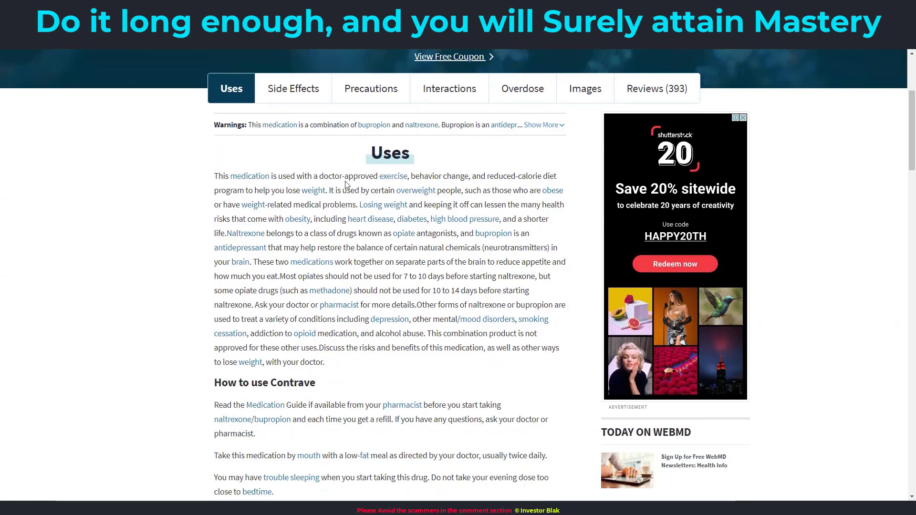
scroll(445, 231, "down", 3)
scroll(417, 193, "up", 5)
scroll(416, 194, "down", 3)
scroll(416, 193, "up", 5)
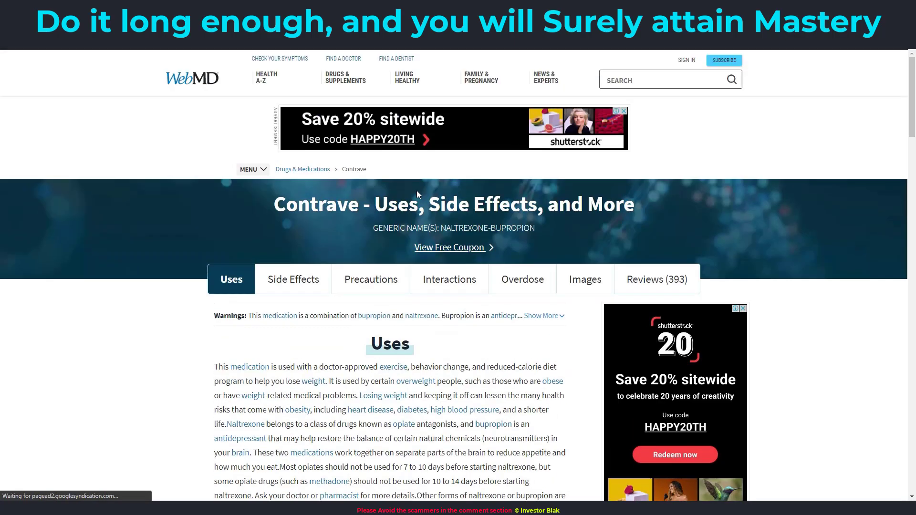
left_click(298, 286)
left_click(368, 289)
left_click(419, 287)
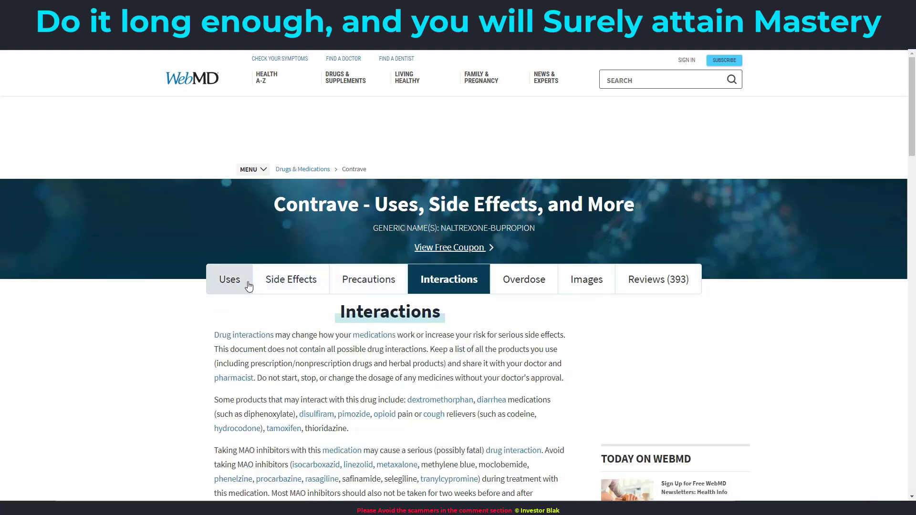
Copy the WebMD page's Uses text through the end of How to use Contrave, and replace the Word Counter text with it.
left_click(231, 281)
scroll(273, 370, "down", 6)
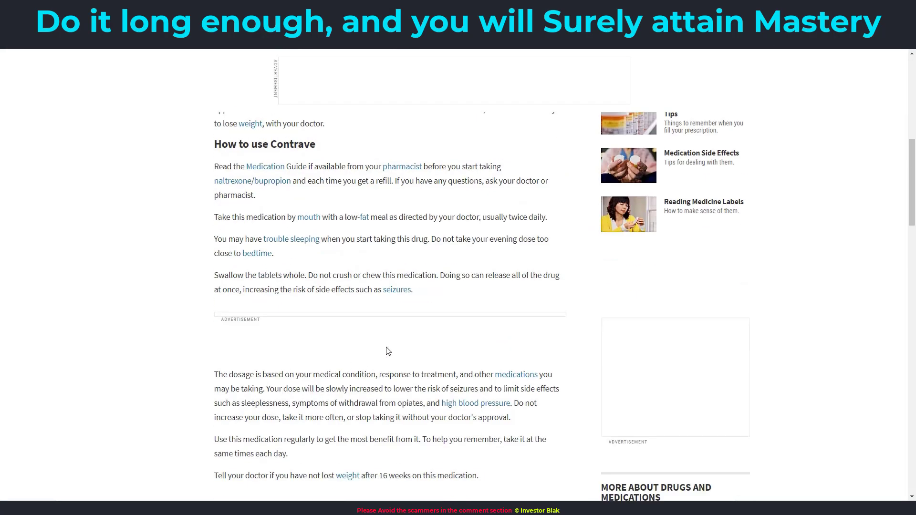
scroll(649, 205, "up", 10)
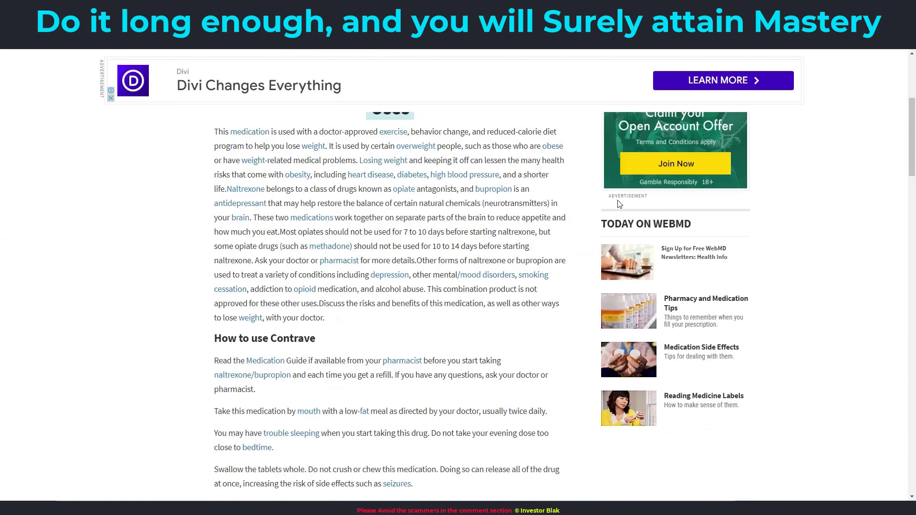
left_click_drag(204, 304, 483, 429)
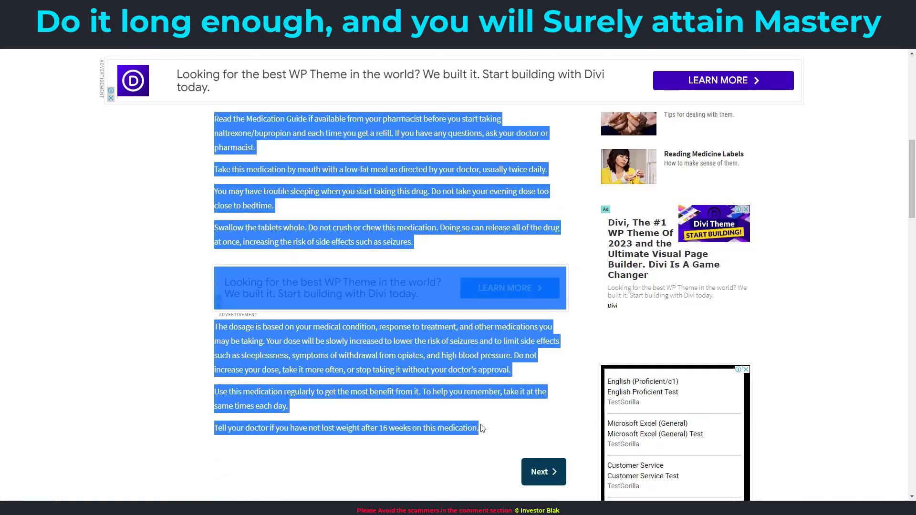
scroll(503, 317, "up", 10)
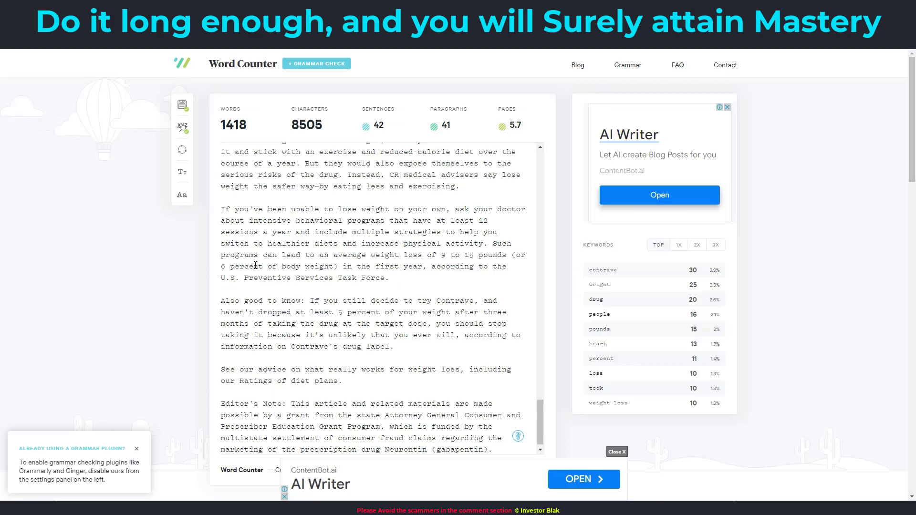
key("ctrl+a")
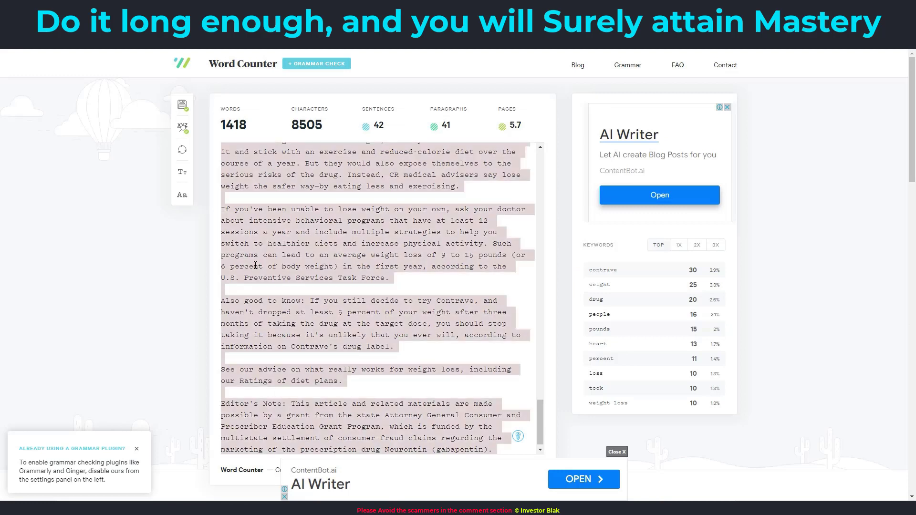
key("ctrl+v")
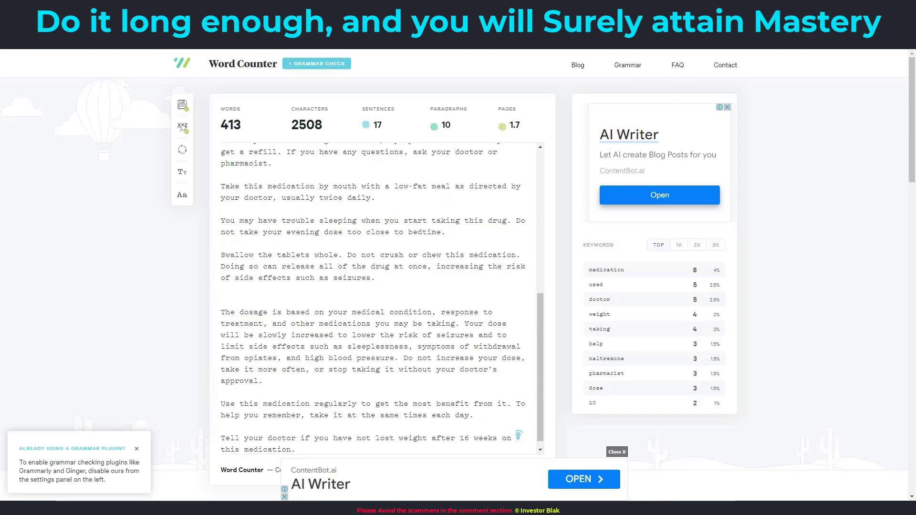
Complete the Notepad word-count line with ",2k" so it reads "3k,2k,3k,1k,2k", and minimise the window.
key("alt+Tab")
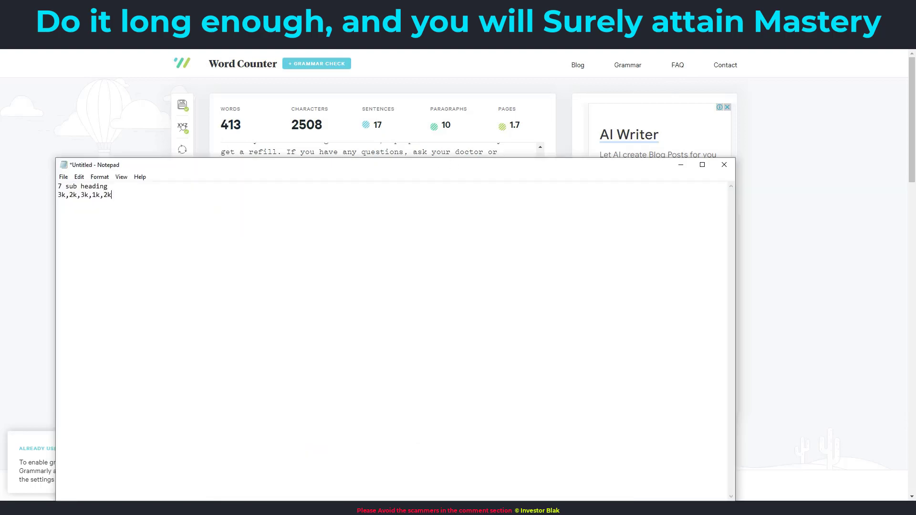
key("alt+Tab")
key("ctrl+Tab")
key("ctrl+Tab")
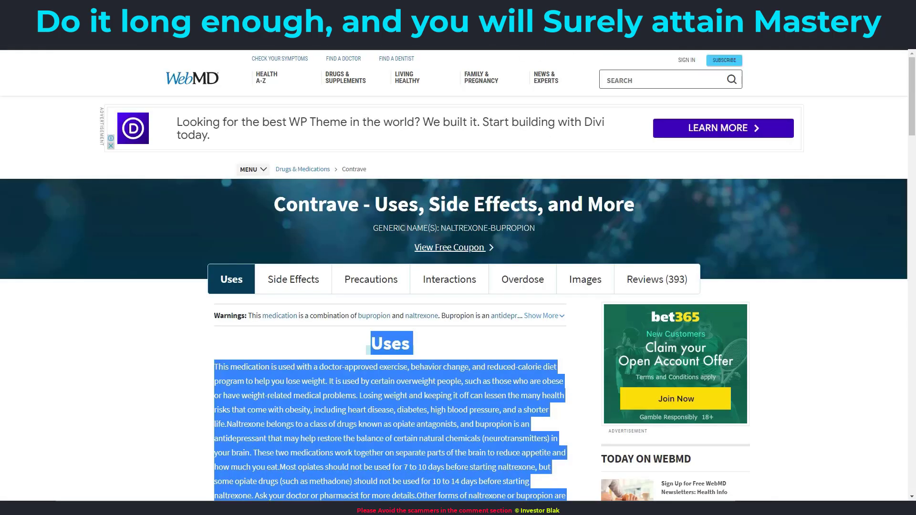
key("alt+Tab")
type(",2k")
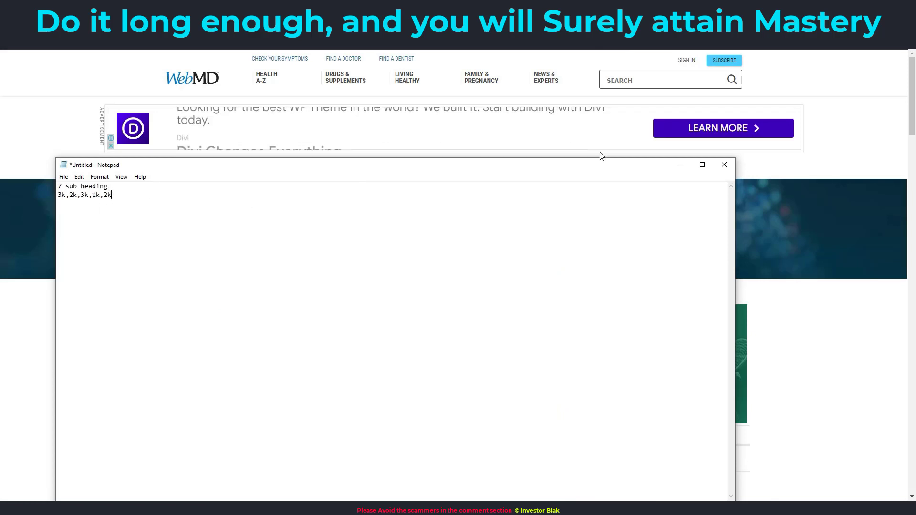
left_click(681, 167)
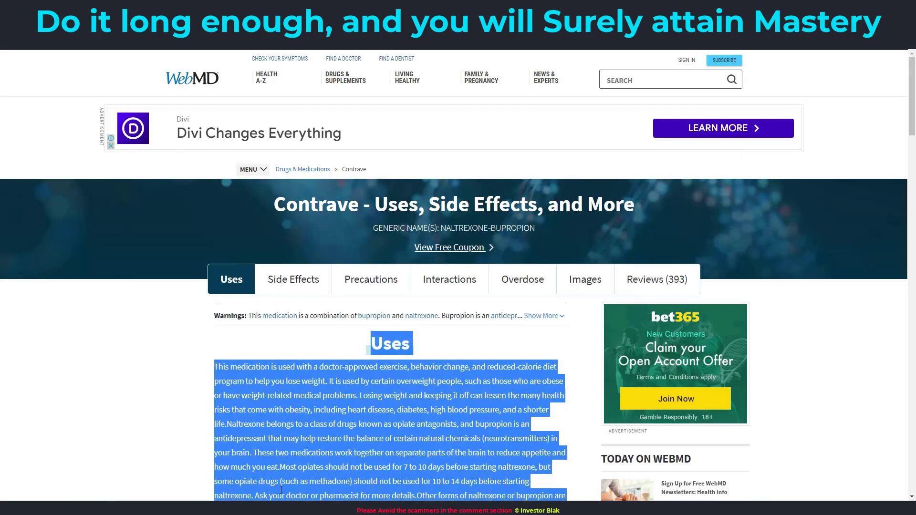
Switch to Calculator, clear its history, and divide 11000 by 5 to average the article word counts.
left_click(283, 508)
left_click(349, 249)
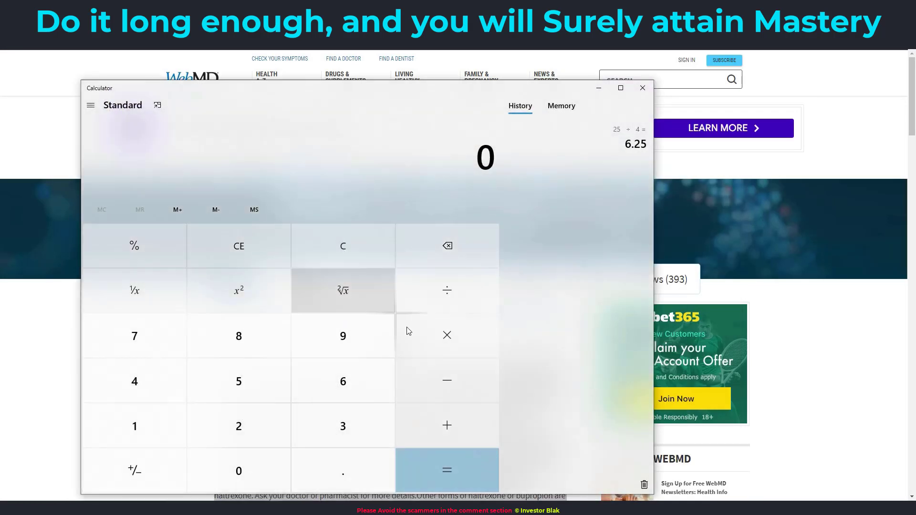
left_click(645, 486)
left_click(148, 438)
left_click(156, 438)
triple_click(224, 474)
left_click(445, 304)
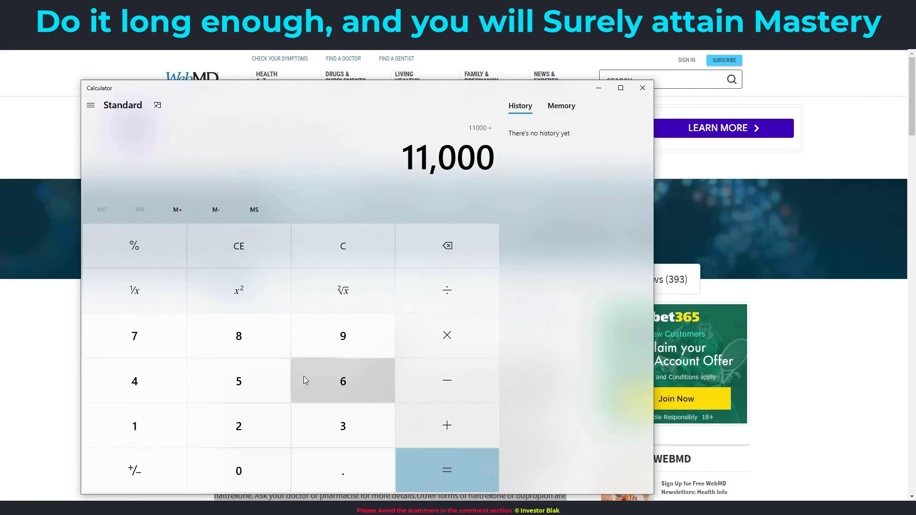
left_click(269, 394)
left_click(451, 471)
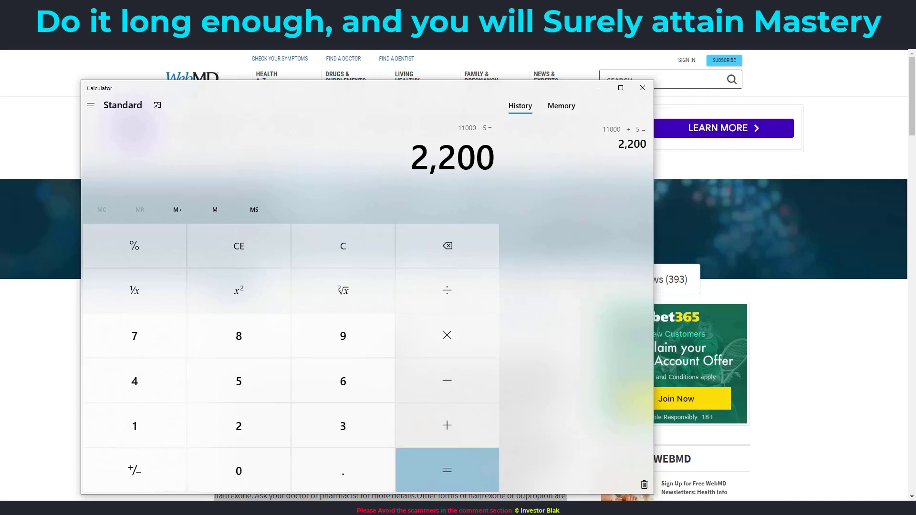
Replace the list of individual article word counts in Notepad with the calculated average.
left_click(311, 508)
left_click_drag(118, 198, 50, 198)
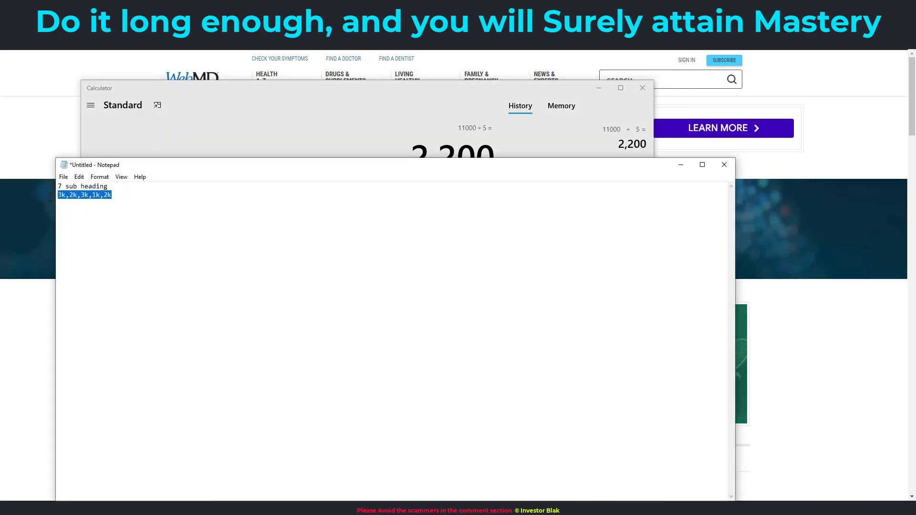
type("2")
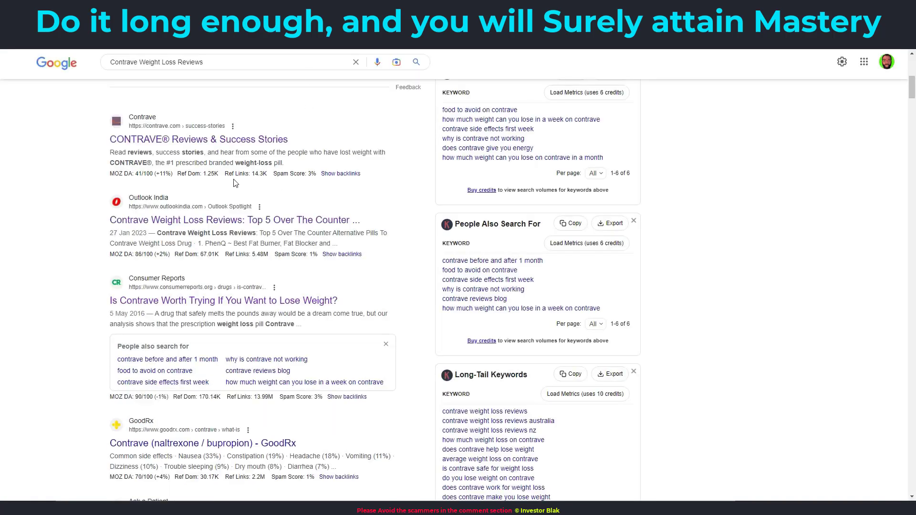
Review the search results and the opened Contrave user reviews, Contrave safety information and Outlook articles for their content and structure.
scroll(241, 200, "up", 8)
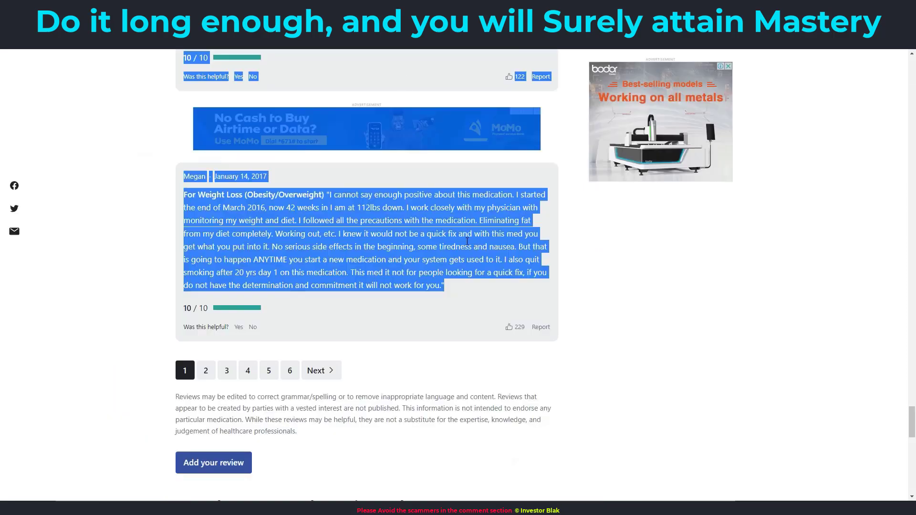
scroll(441, 234, "down", 5)
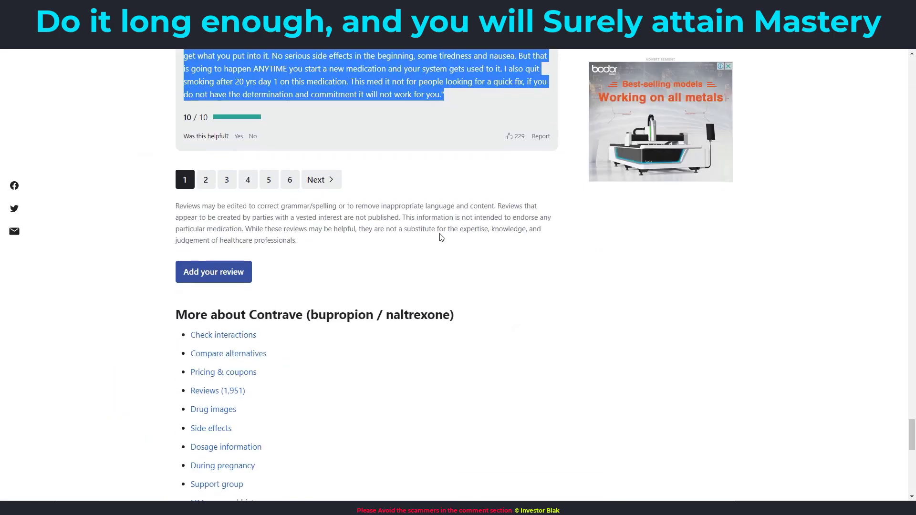
scroll(440, 234, "up", 10)
scroll(441, 233, "up", 10)
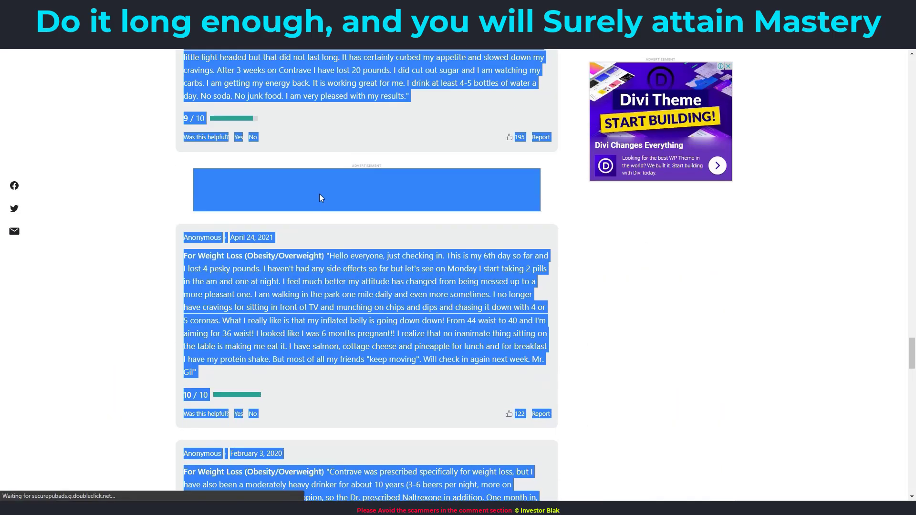
scroll(253, 193, "down", 15)
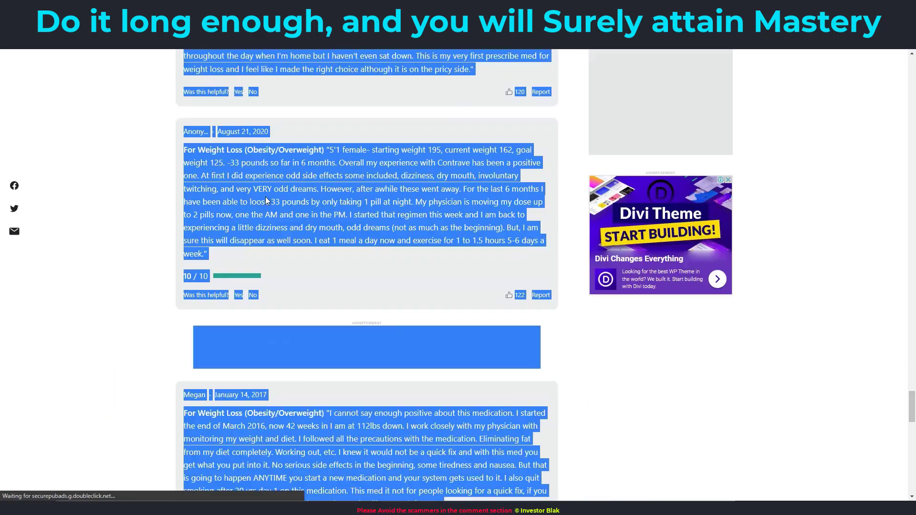
scroll(276, 206, "up", 10)
scroll(276, 206, "up", 10)
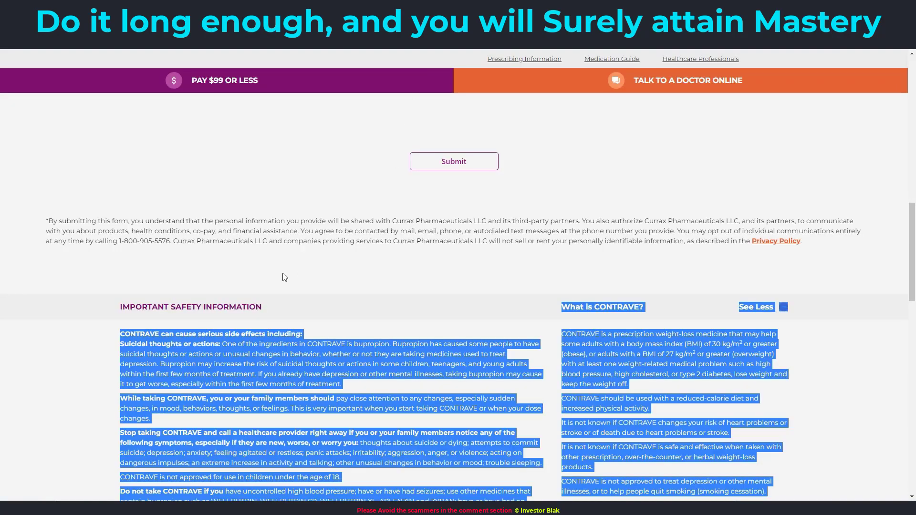
scroll(282, 279, "down", 20)
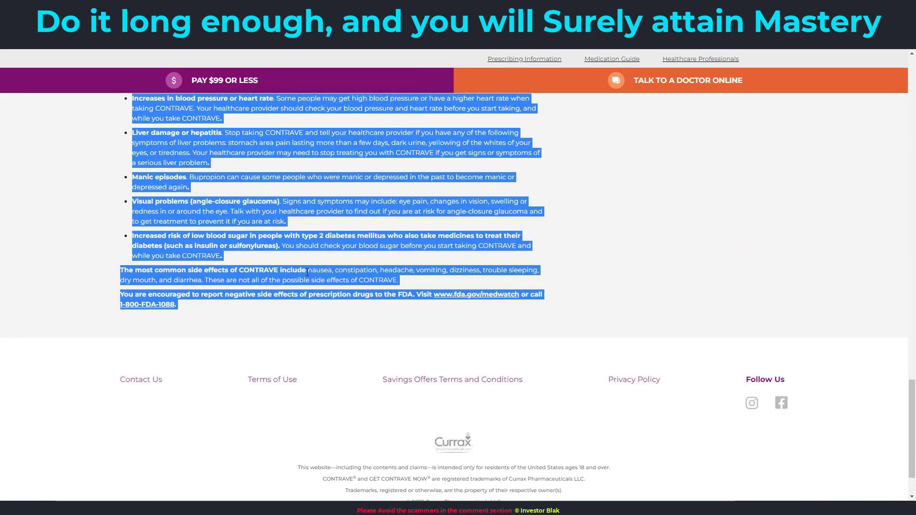
scroll(307, 273, "up", 20)
scroll(311, 274, "down", 6)
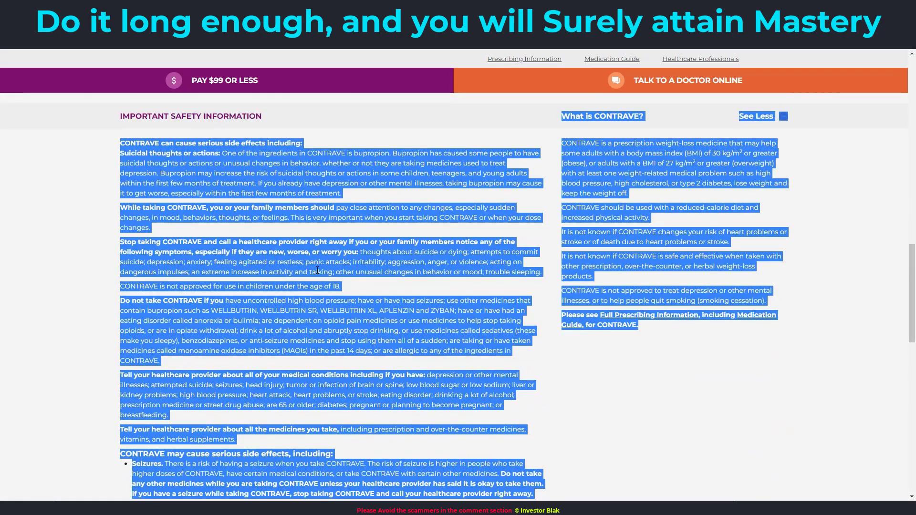
scroll(280, 217, "down", 3)
scroll(385, 182, "up", 8)
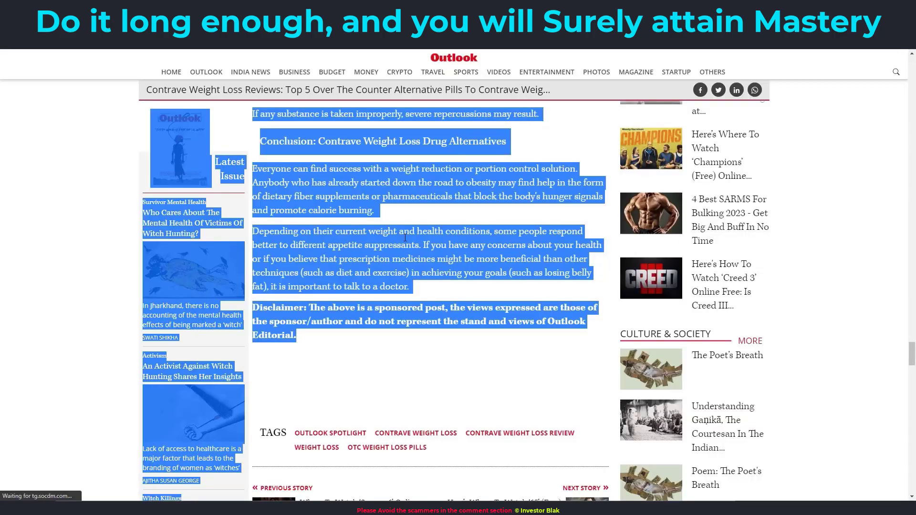
scroll(388, 247, "up", 12)
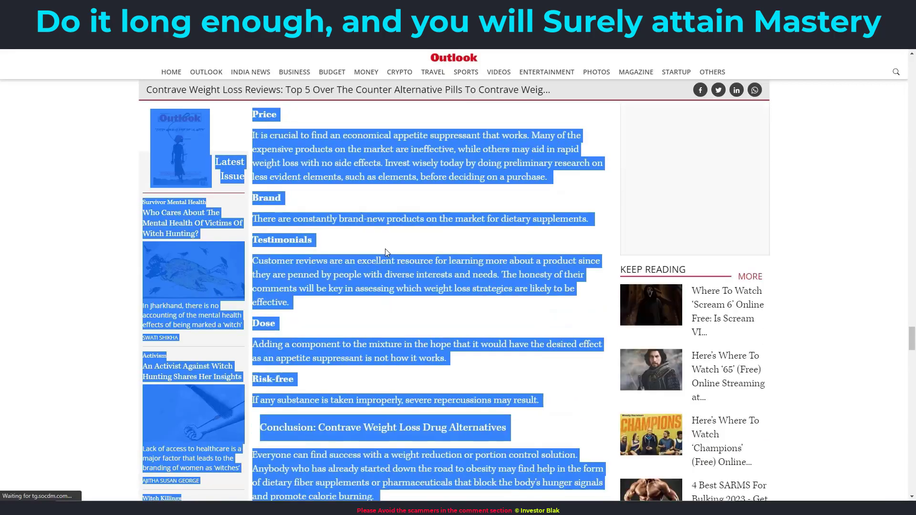
scroll(388, 246, "up", 15)
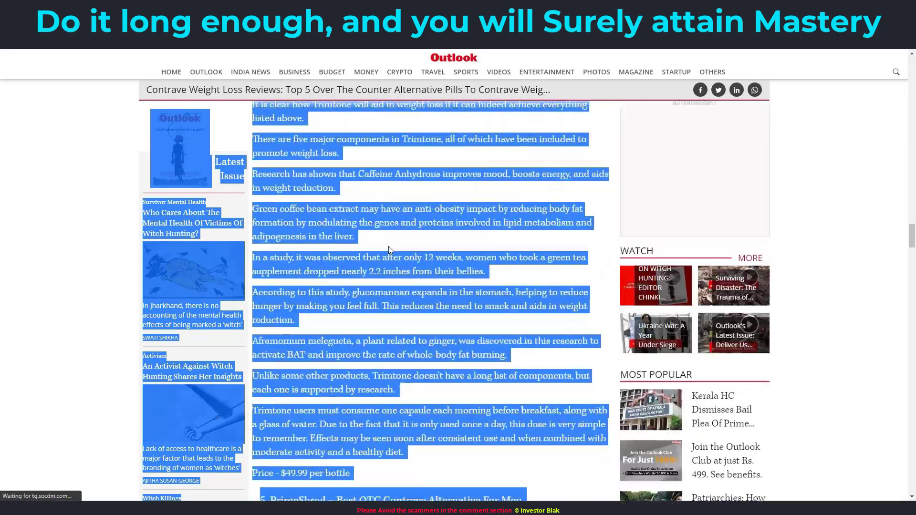
Skim the Outlook and Consumer Reports articles on Contrave to examine how their content is structured.
scroll(389, 246, "up", 5)
scroll(388, 246, "down", 12)
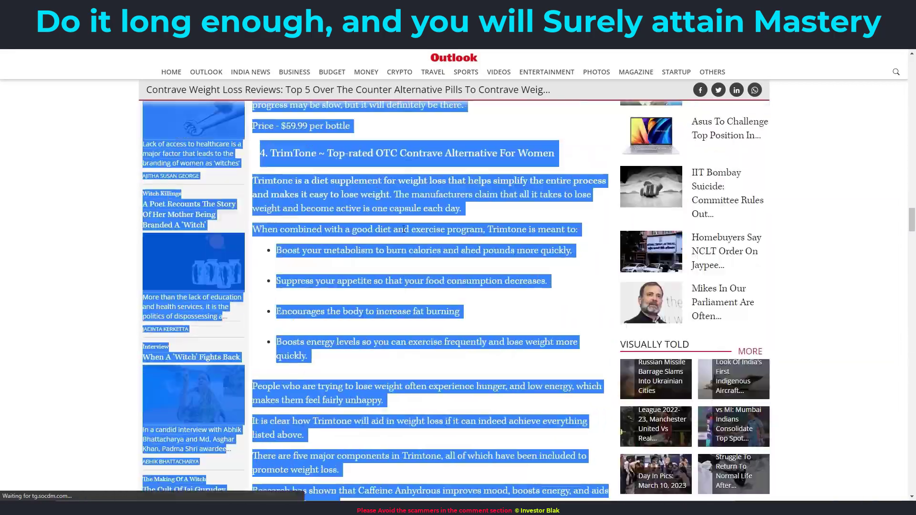
scroll(401, 244, "up", 10)
scroll(391, 234, "up", 12)
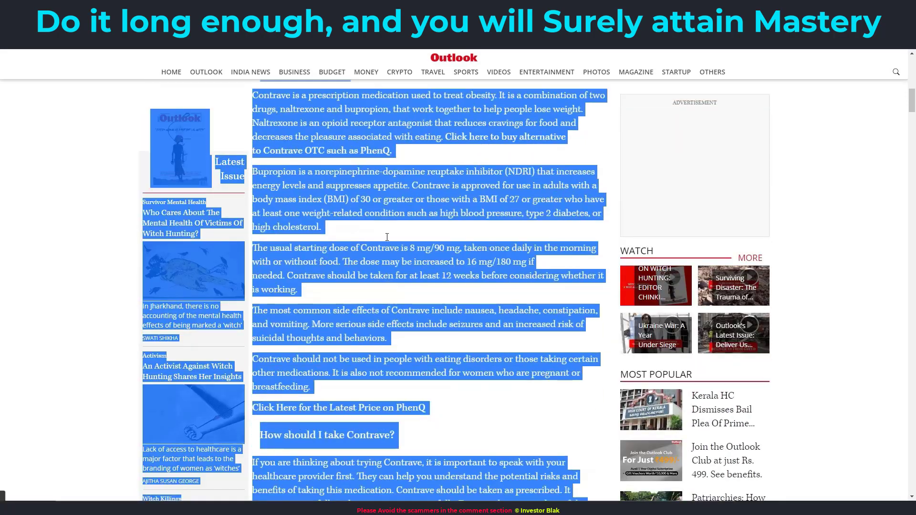
scroll(389, 240, "down", 5)
scroll(388, 236, "down", 1)
scroll(390, 235, "up", 15)
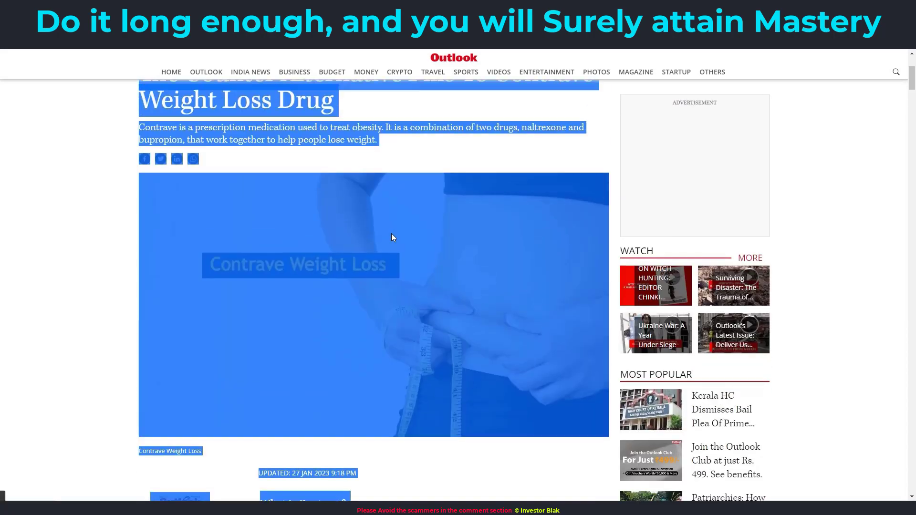
scroll(411, 273, "down", 5)
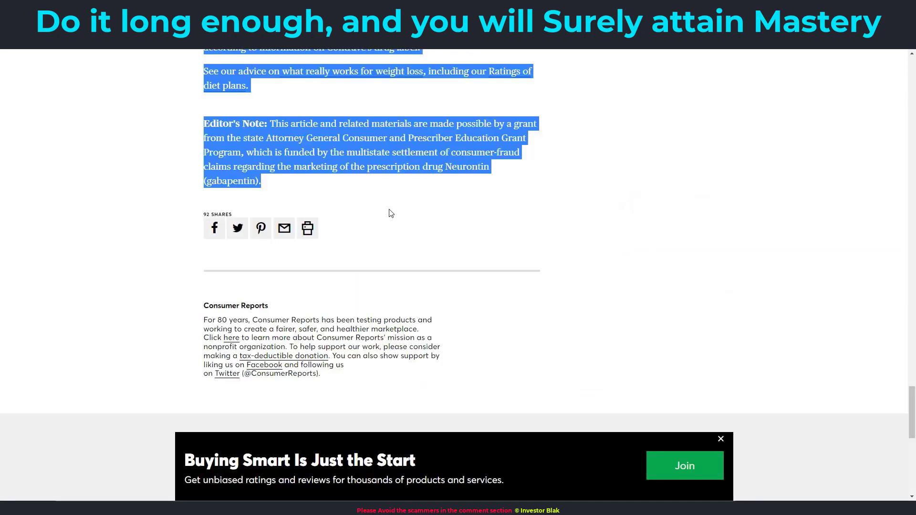
scroll(399, 200, "up", 6)
scroll(399, 200, "up", 15)
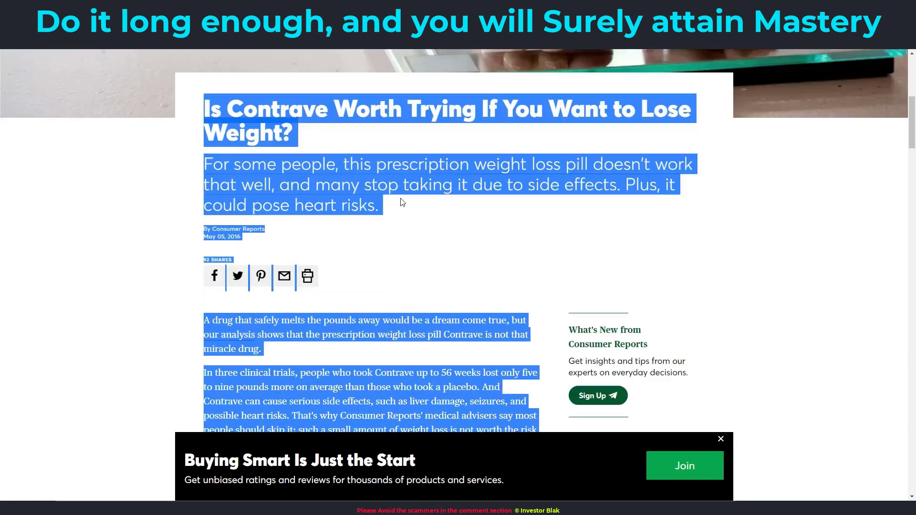
scroll(402, 203, "up", 5)
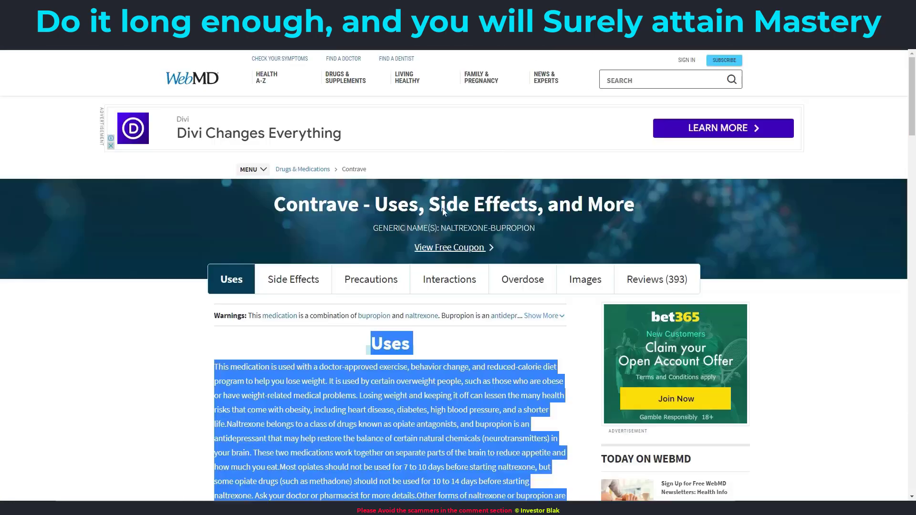
Examine the WebMD Contrave page's Uses section and its user reviews for layout and content components.
scroll(382, 217, "down", 5)
scroll(382, 217, "up", 5)
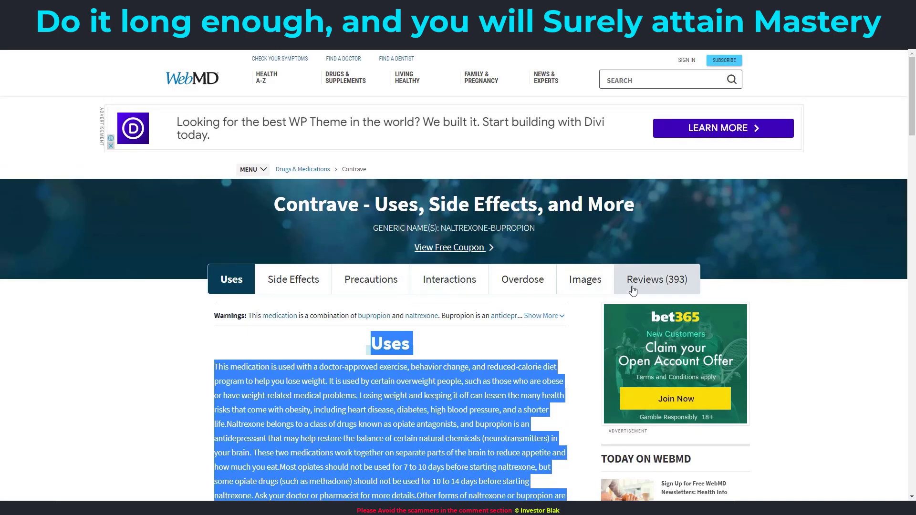
left_click(429, 363)
scroll(429, 363, "down", 15)
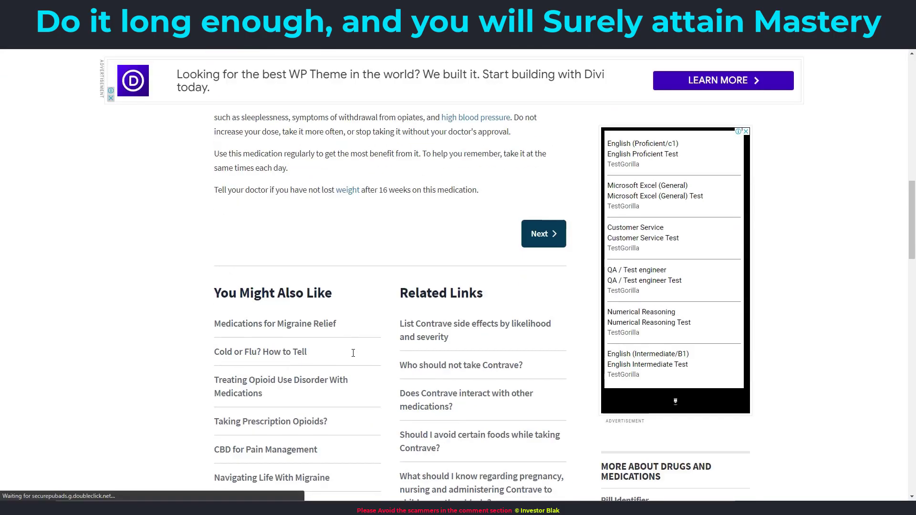
scroll(354, 352, "up", 7)
scroll(354, 351, "up", 10)
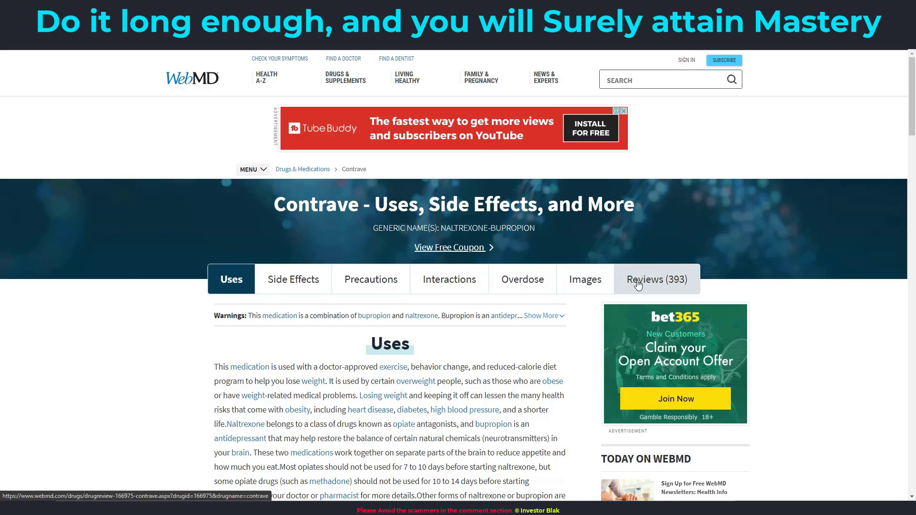
left_click(640, 283)
scroll(374, 359, "down", 5)
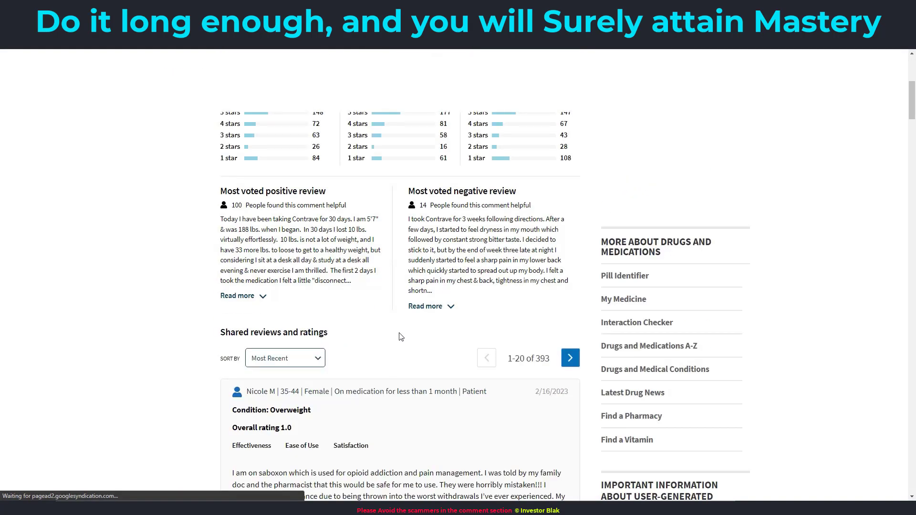
scroll(427, 283, "up", 5)
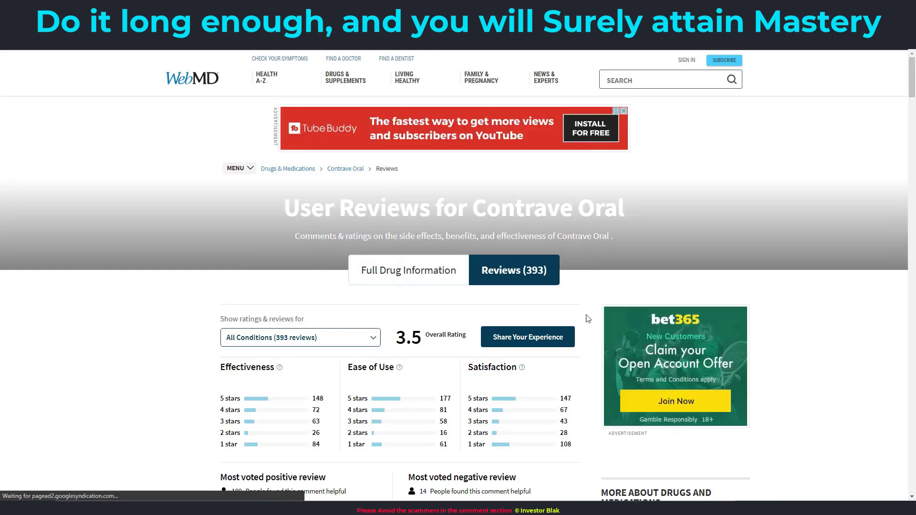
scroll(510, 232, "down", 5)
scroll(494, 250, "up", 5)
scroll(403, 305, "down", 3)
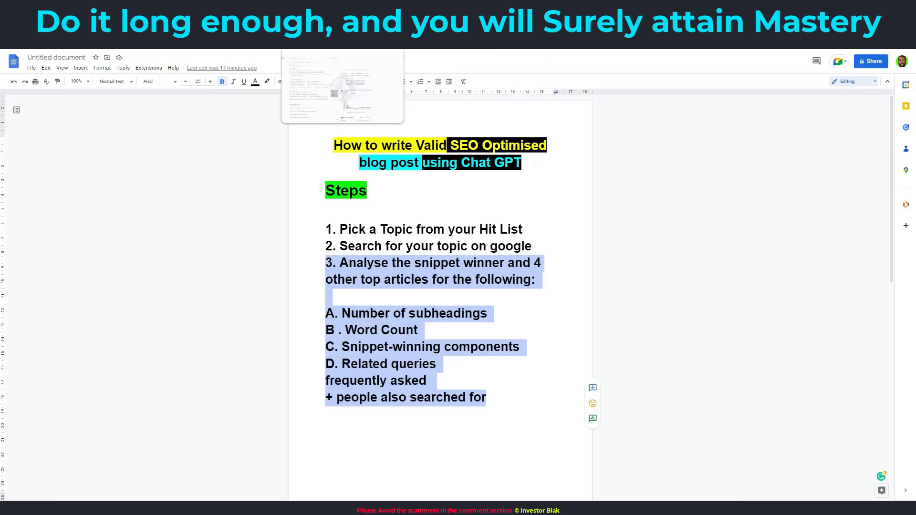
Return to the Google results for Contrave Weight Loss Reviews and load more People also ask questions using "Does anyone lose weight with Contrave?".
left_click(313, 10)
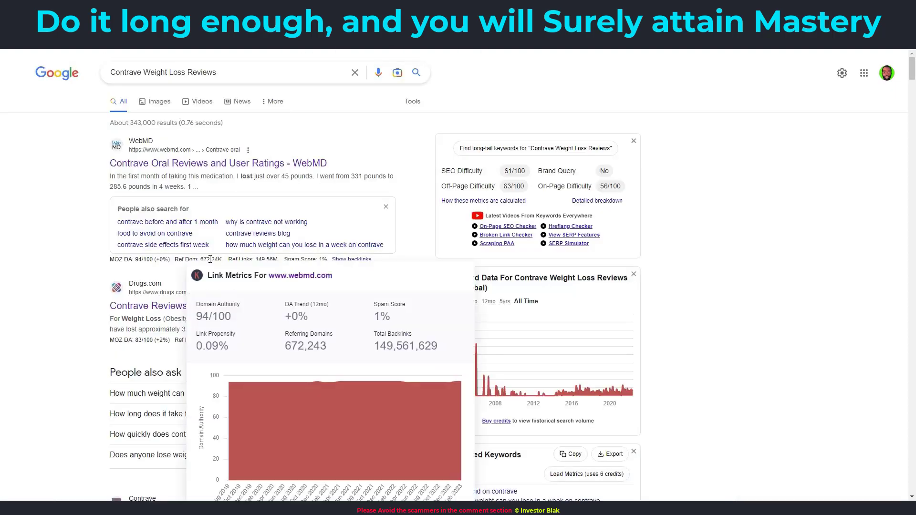
scroll(88, 250, "down", 4)
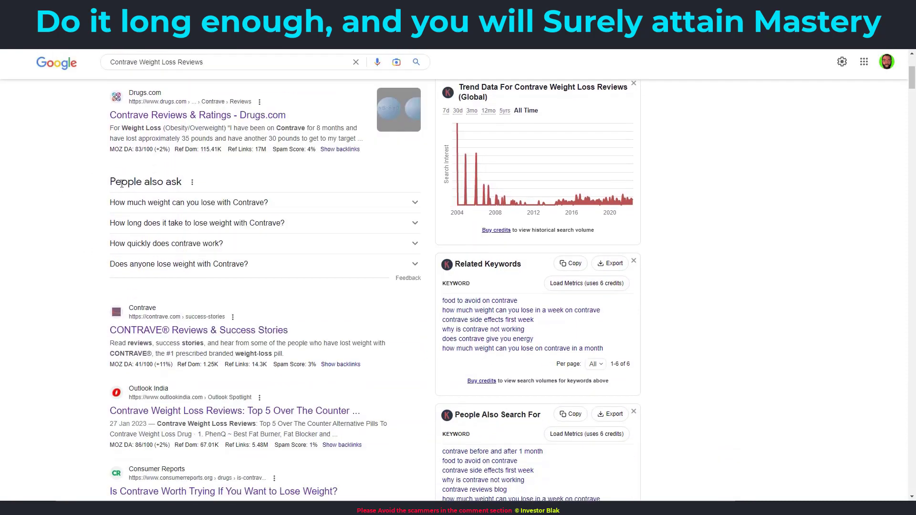
left_click(414, 266)
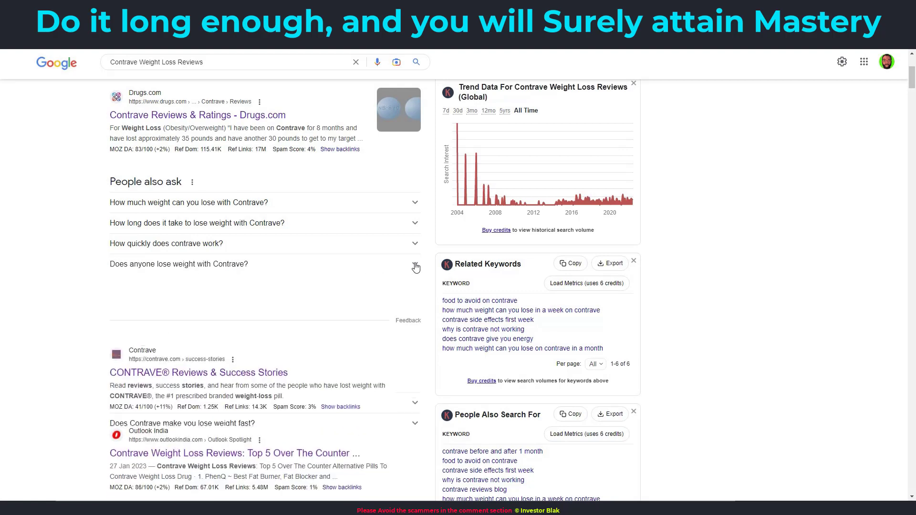
left_click(416, 266)
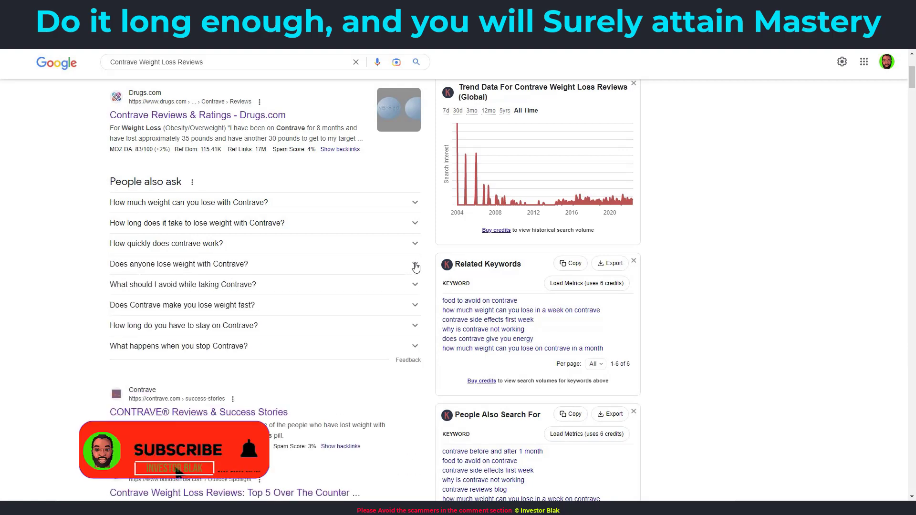
left_click(416, 266)
left_click(416, 266)
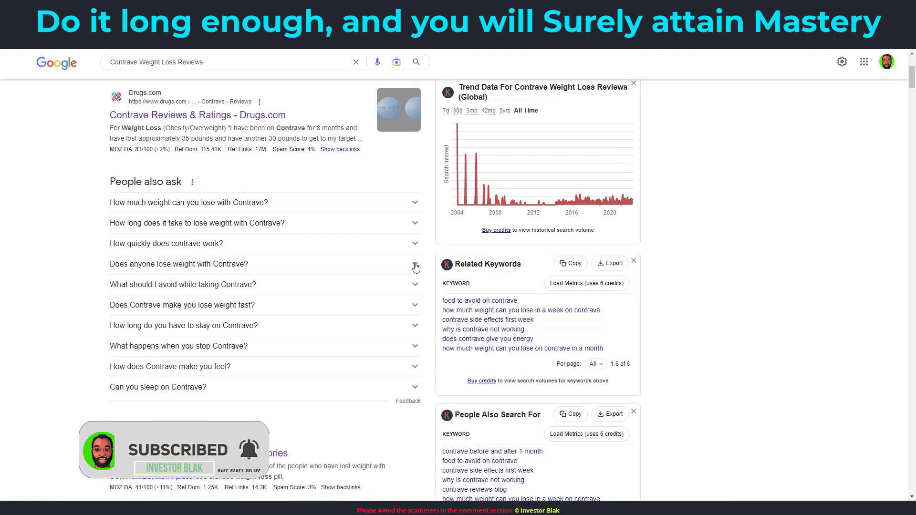
left_click(416, 267)
left_click(416, 267)
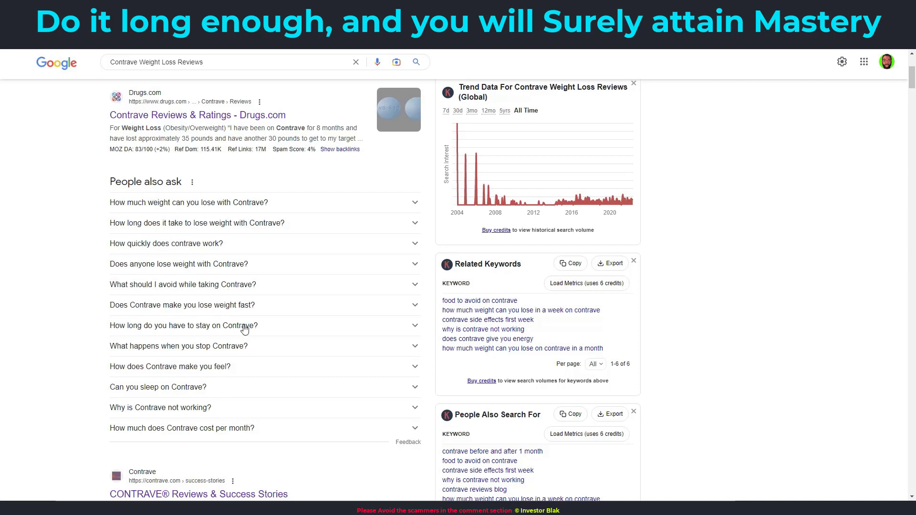
Check the Notepad notes, return to the search results, and load further People also ask questions by expanding and collapsing existing ones.
key("alt+Tab")
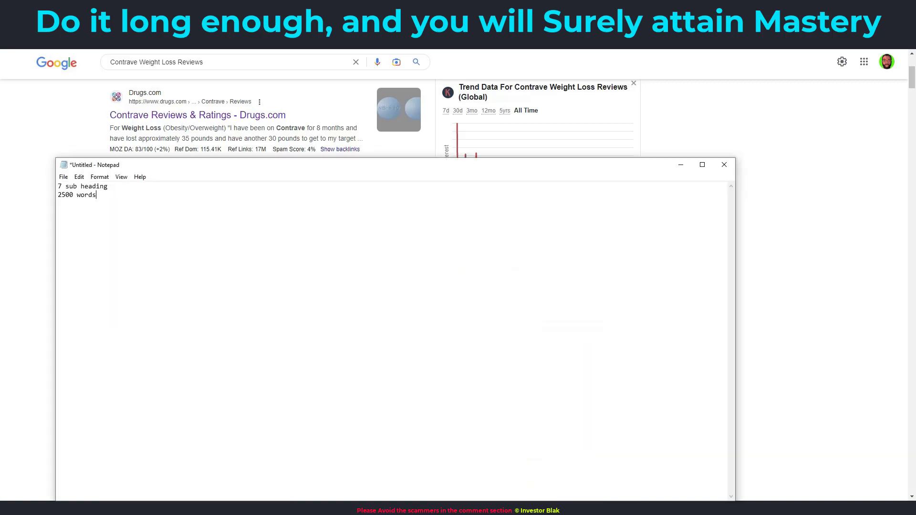
left_click(64, 140)
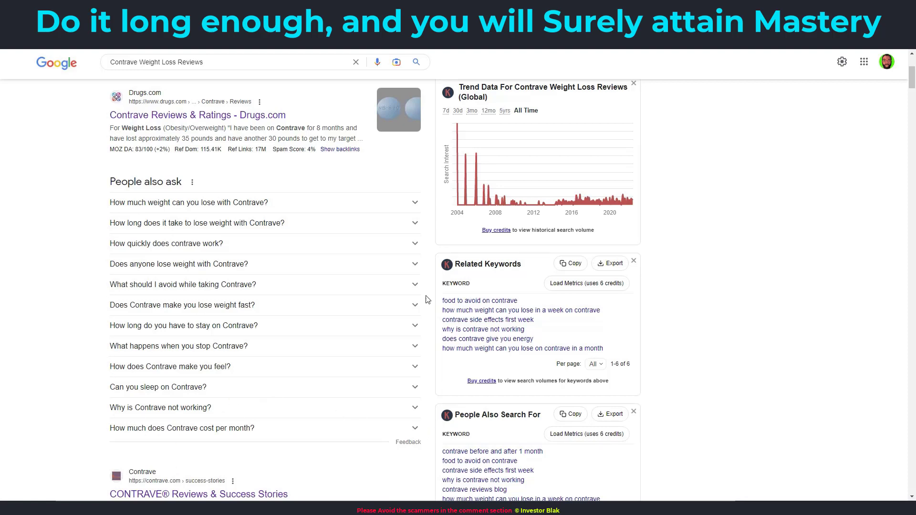
left_click(414, 286)
left_click(414, 287)
left_click(415, 287)
left_click(415, 287)
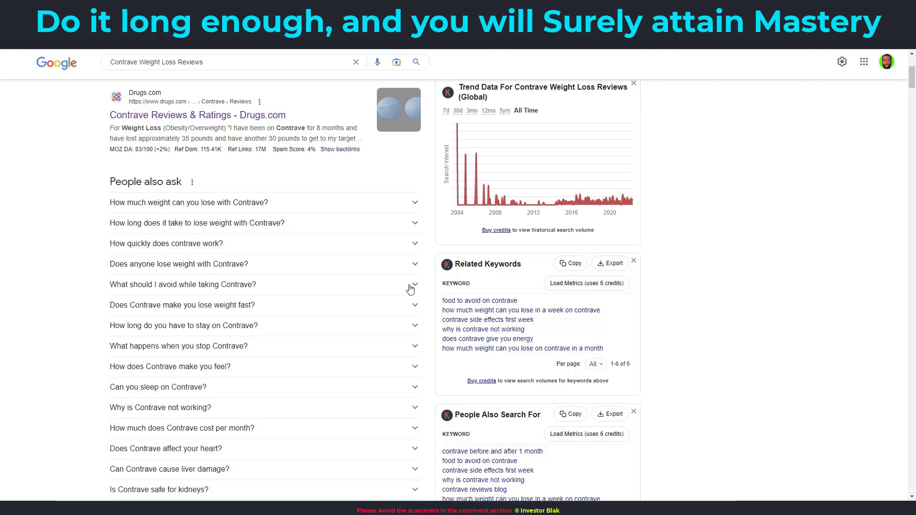
left_click(415, 266)
left_click(416, 267)
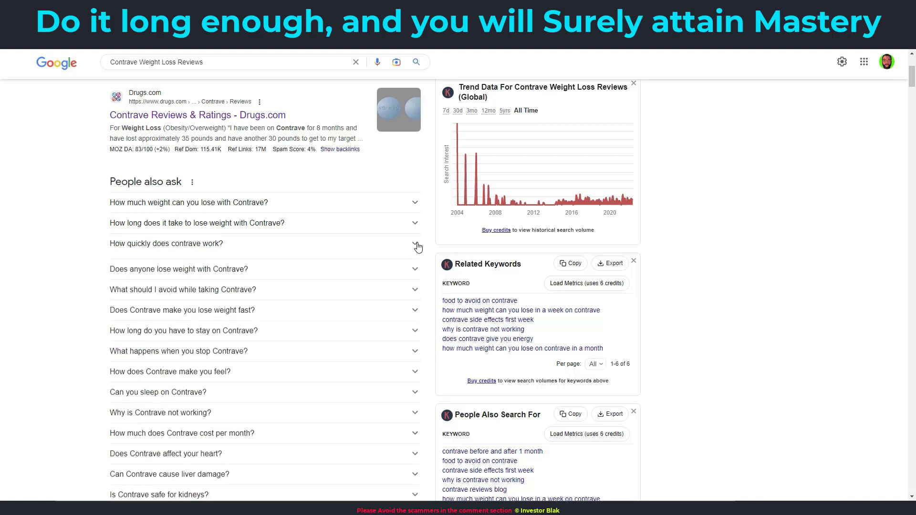
Copy all the People also ask questions into Notepad beneath a "faq" heading below the word count.
left_click_drag(94, 204, 265, 351)
scroll(120, 432, "down", 4)
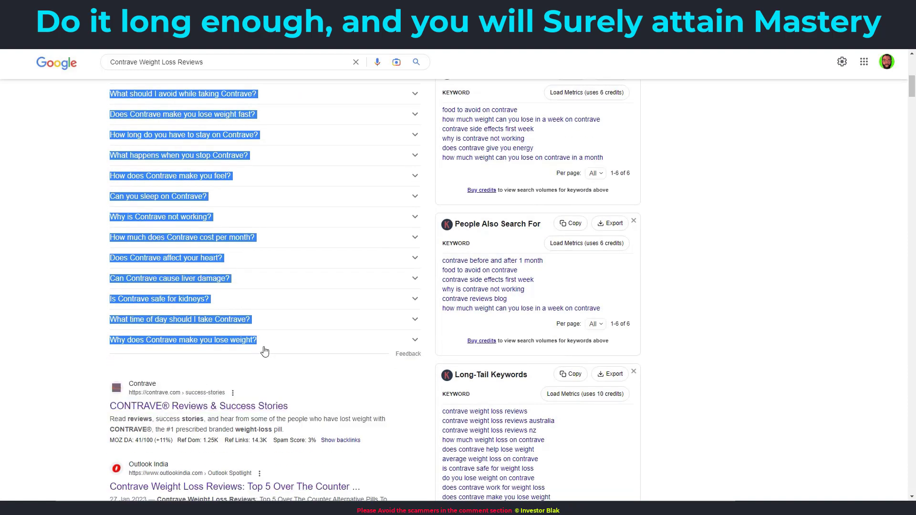
key("alt+Tab")
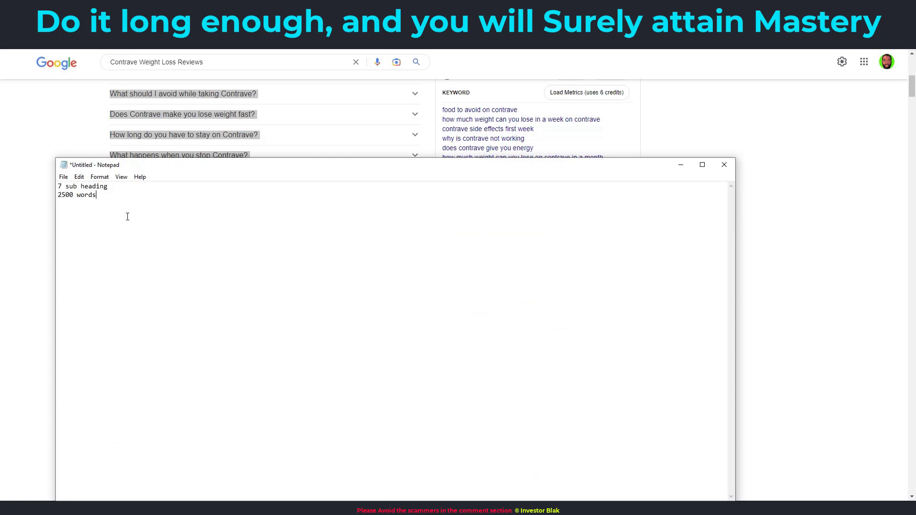
type("faq")
type("How much weight can you lose with Contrave? How long does it take to lose weight with Contrave? How quickly does contrave work? Does anyone lose weight with Contrave? What should I avoid while taking Contrave? Does Contrave make you lose weight fast? How long do you have to stay on Contrave? What happens when you stop Contrave? How does Contrave make you feel? Can you sleep on Contrave? Why is Contrave not working? How much does Contrave cost per month? Does Contrave affect your heart? Can Contrave cause liver damage? Is Contrave safe for kidneys? What time of day should I take Contrave? Why does Contrave make you lose weight?")
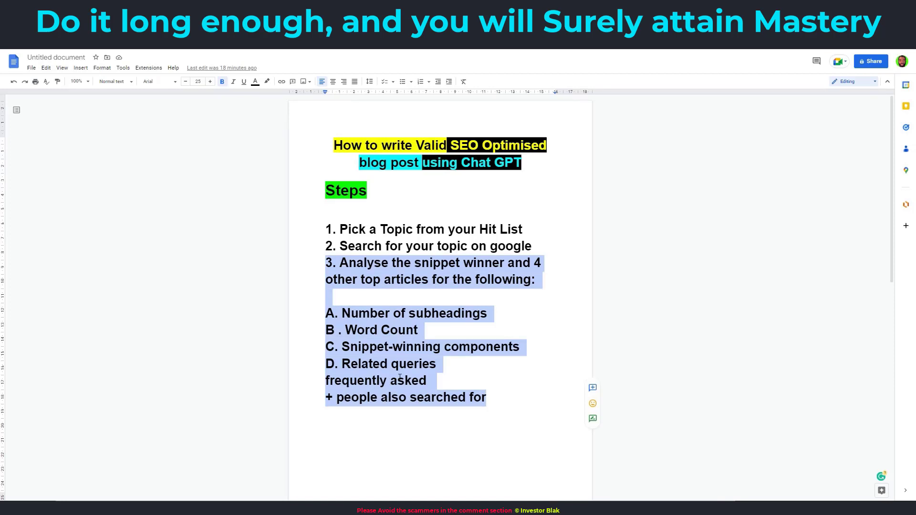
Return to the Google results and copy the six related search suggestions at the end of the page.
key("alt+Tab")
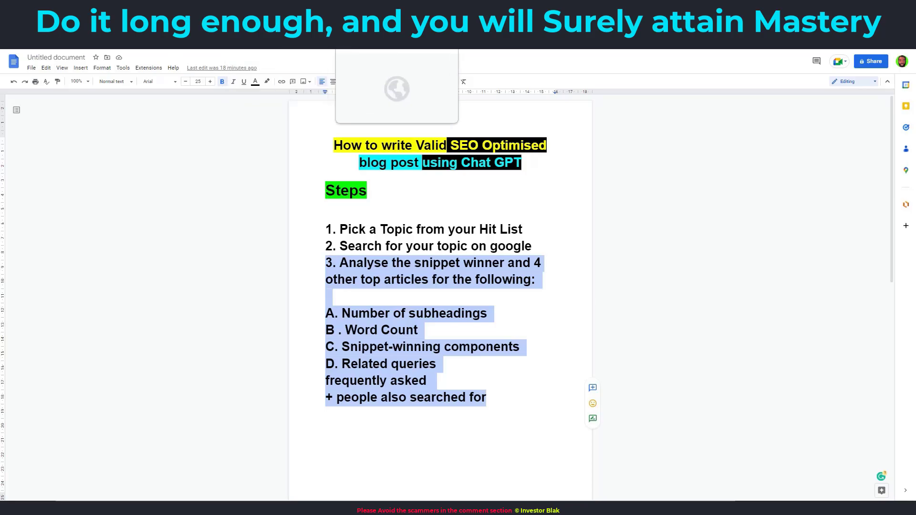
scroll(266, 366, "down", 7)
scroll(267, 365, "down", 20)
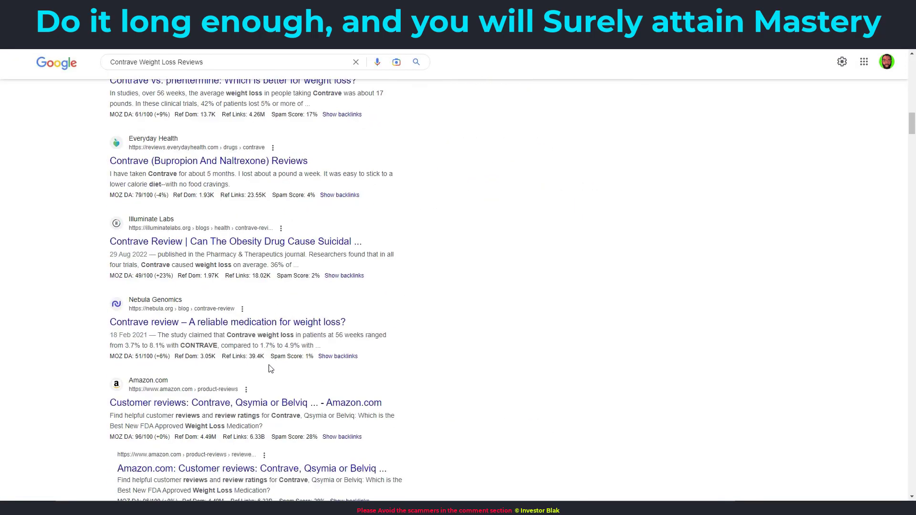
scroll(270, 370, "down", 20)
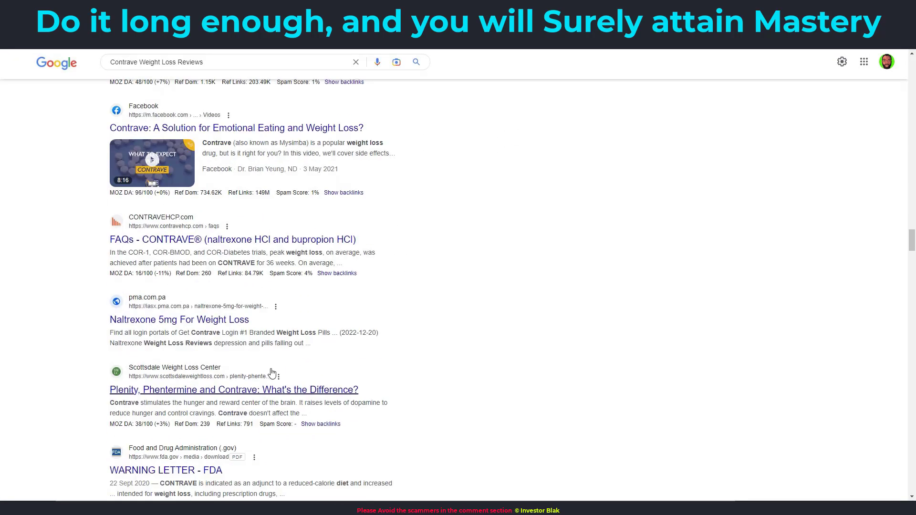
left_click_drag(913, 365, 912, 495)
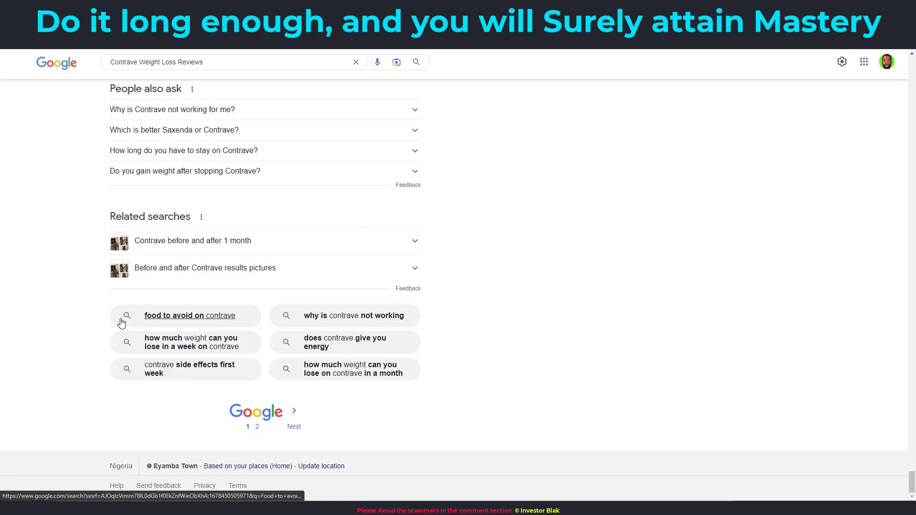
left_click_drag(93, 303, 411, 386)
key("ctrl+c")
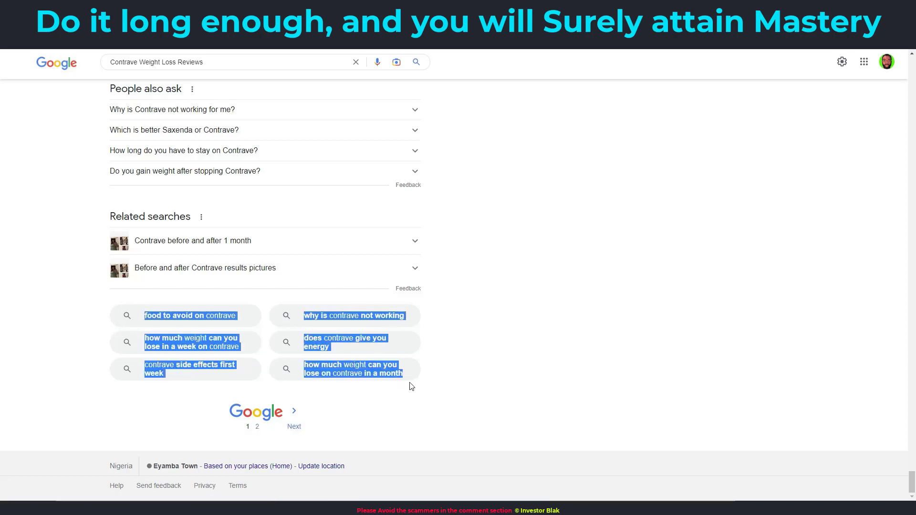
Paste the related searches into Notepad below the FAQ questions and remove the blank lines between the two lists.
left_click(293, 508)
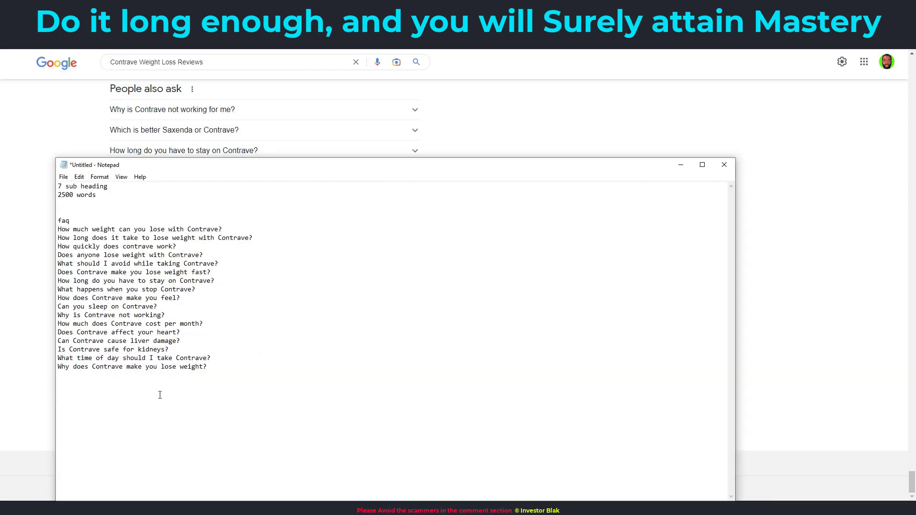
key("ctrl+v")
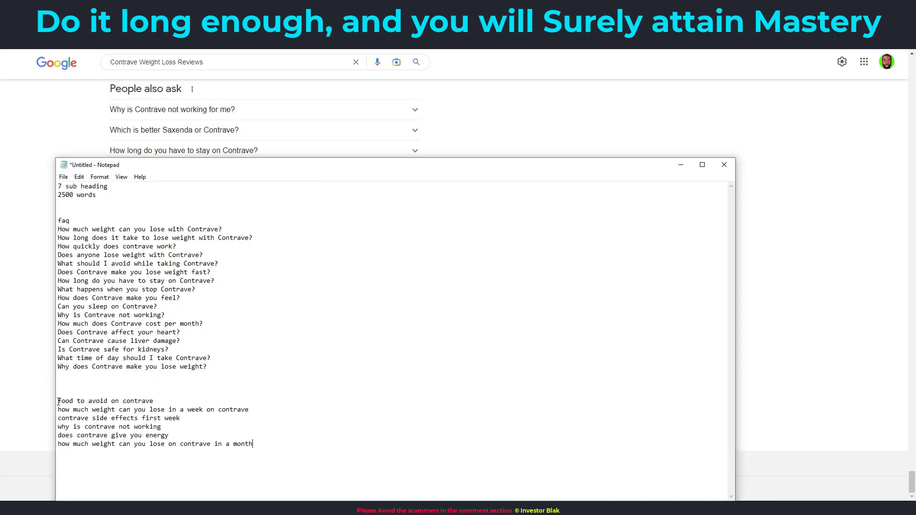
key("BackSpace")
key("BackSpace")
key("BackSpace")
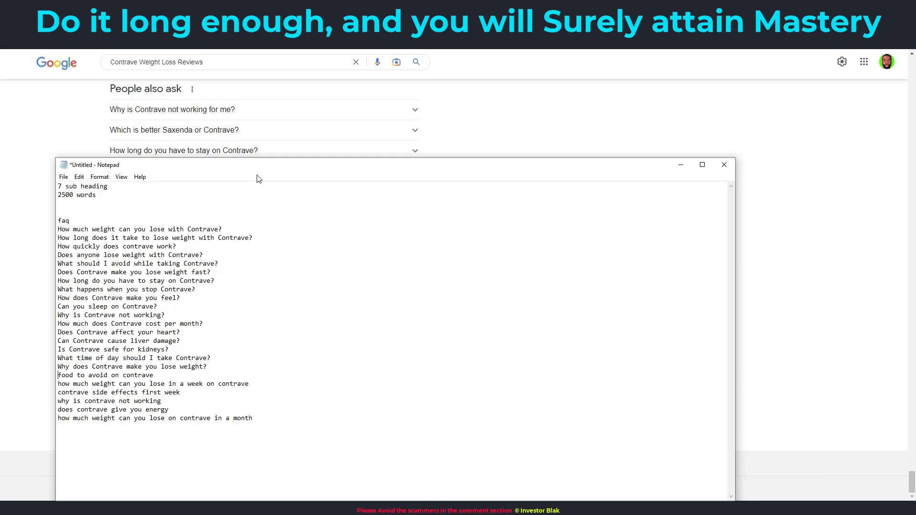
Switch to the Google Docs steps outline and review the article analysis checklist under step 3.
left_click_drag(258, 170, 257, 211)
left_click(292, 8)
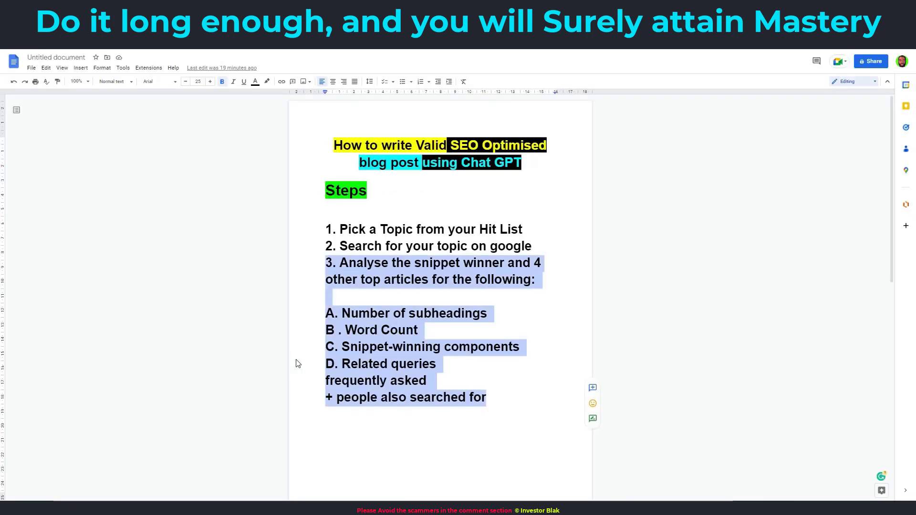
scroll(501, 367, "down", 1)
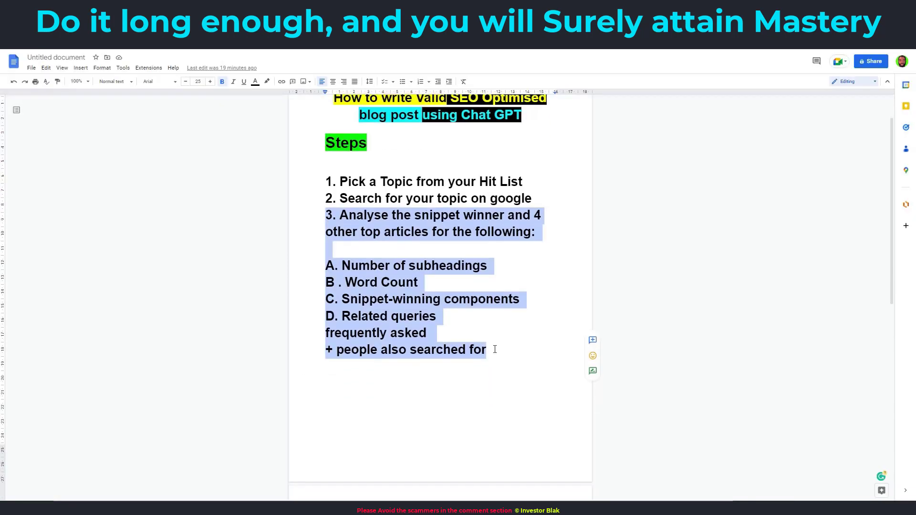
Undo the deletion of the line "4. Feed chat GPT gathered data" below the step 3 checklist.
left_click(495, 349)
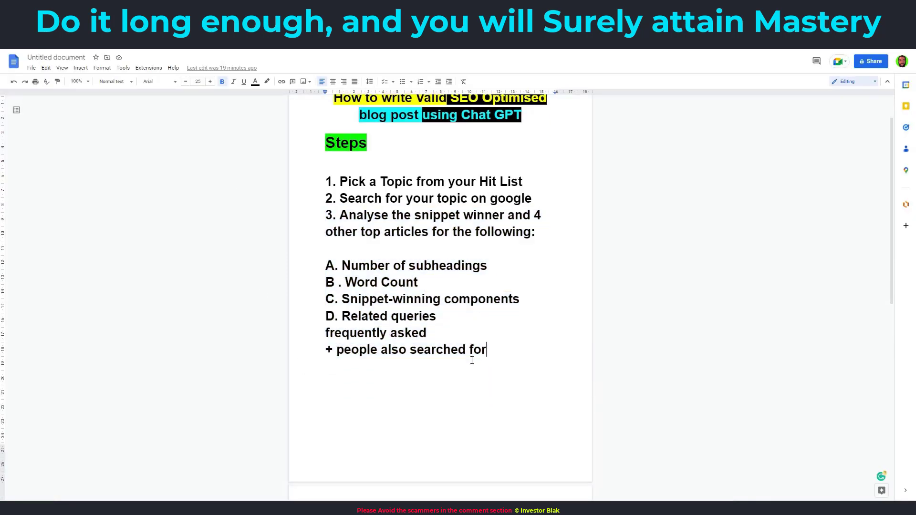
key("ctrl+z")
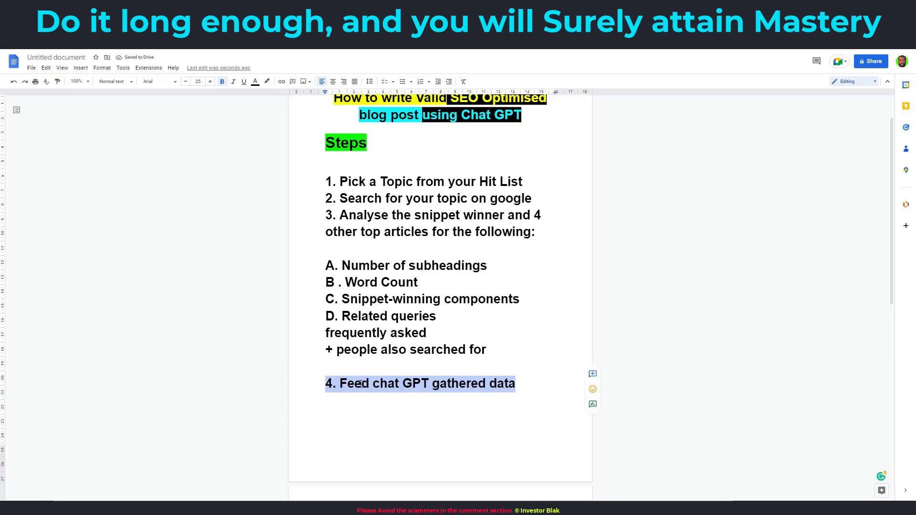
Copy the FAQ questions and related searches from Notepad into the message of a new ChatGPT conversation, with two blank lines above them.
key("alt+Tab")
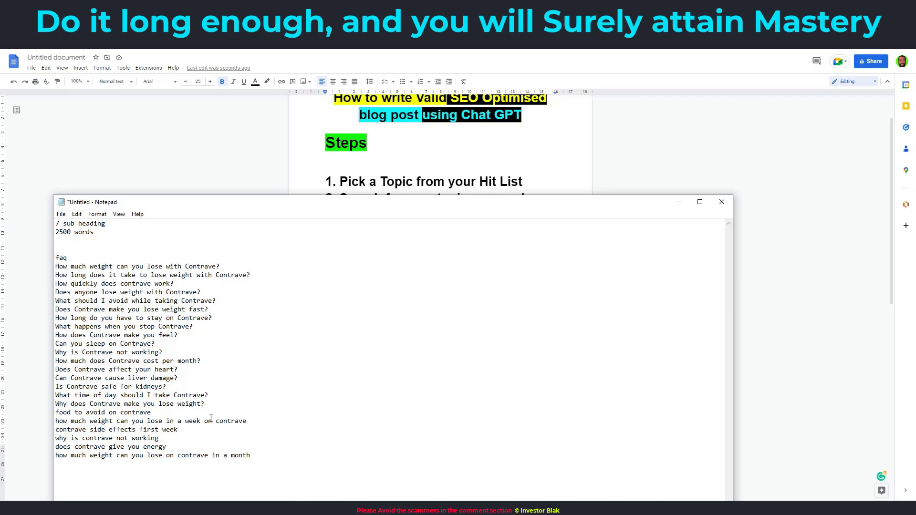
left_click_drag(258, 456, 55, 270)
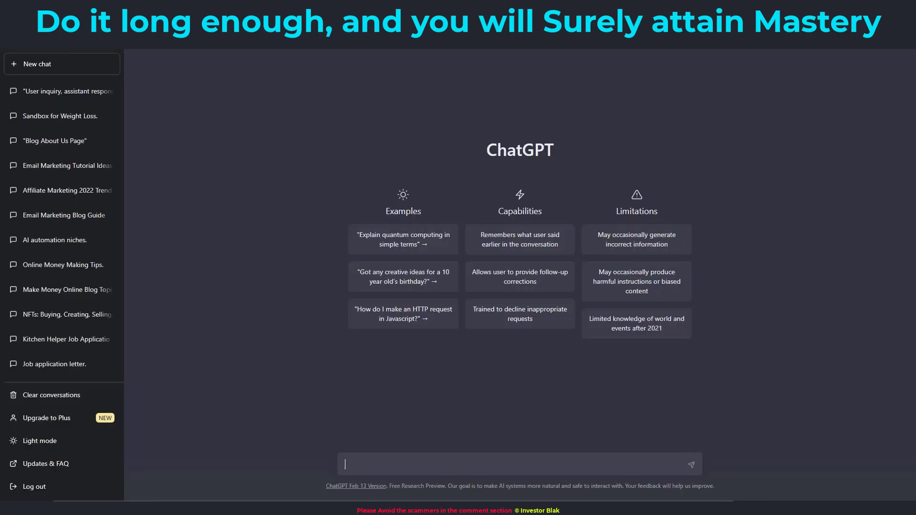
key("F5")
key("ctrl+v")
scroll(396, 430, "up", 10)
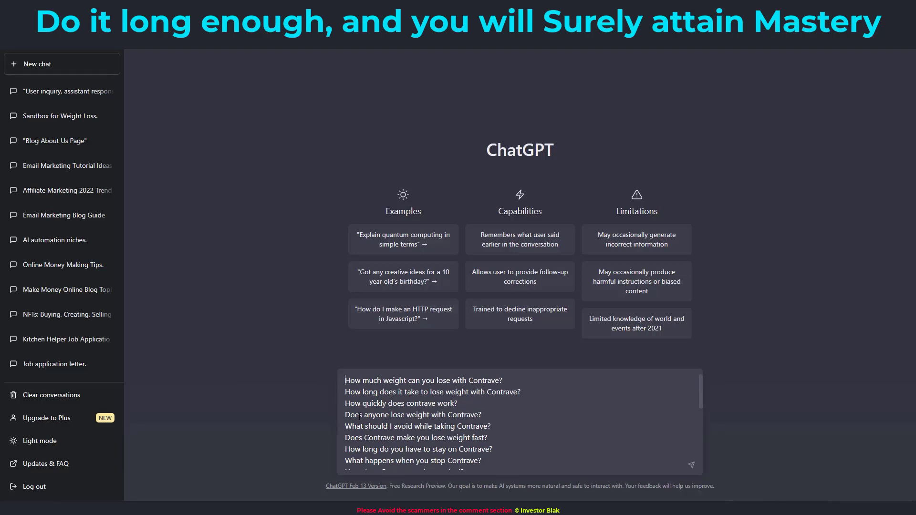
key("shift+Return")
key("shift+Return")
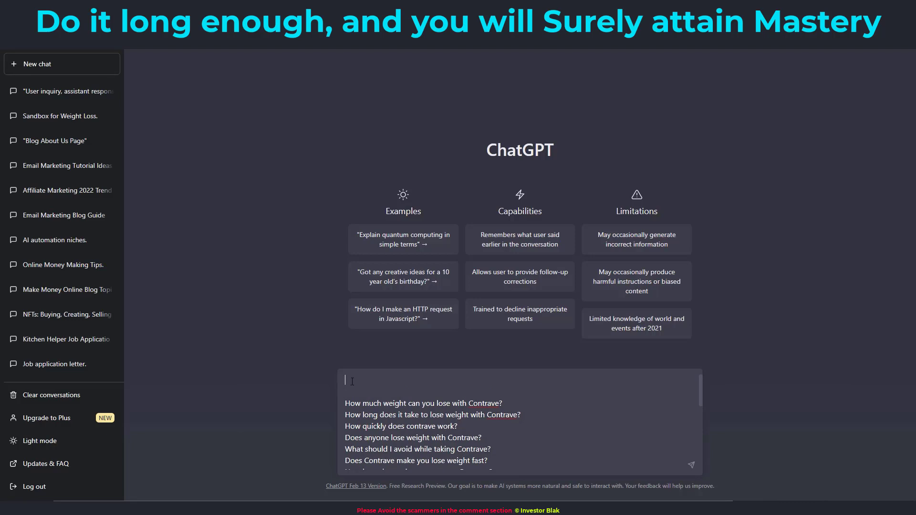
Start the prompt above the question list with "below are some information from my search analysis, help me generate 7 subheading for my blogpost".
type("below are some informa")
type("on from my search ana")
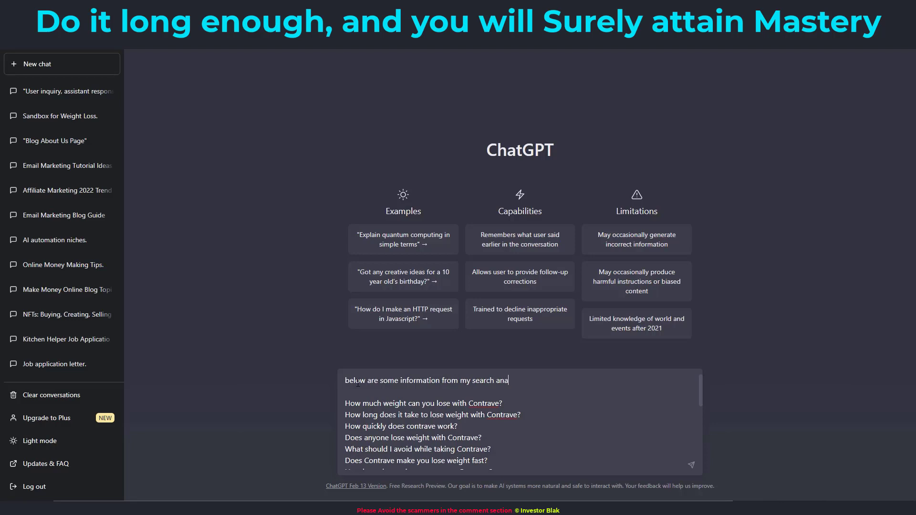
type("lysis, help me generate 7 subheading for the")
key("BackSpace")
key("BackSpace")
key("BackSpace")
key("BackSpace")
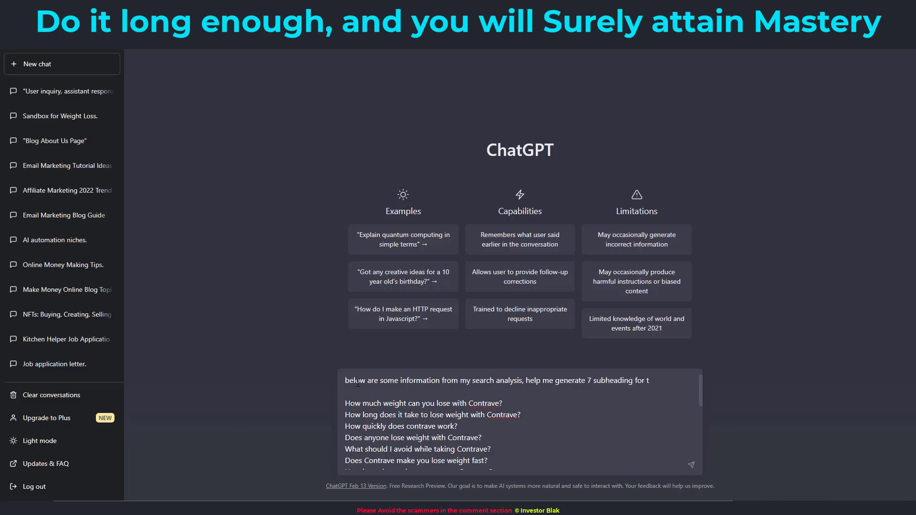
type("my m")
key("BackSpace")
type("blogpost")
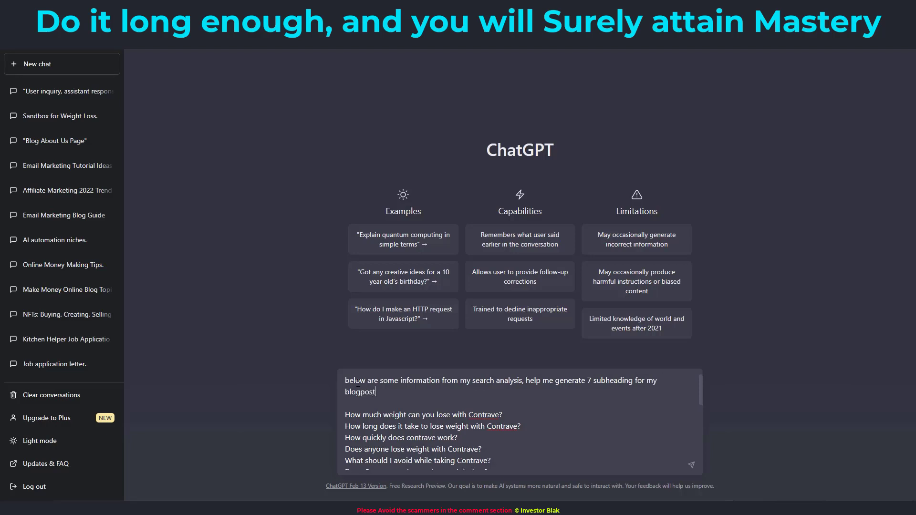
Add "titled" to the prompt, followed by the full WordPress post title in quotes, "Contrave Weight Loss Reviews: The Pros and Cons You Need to Know".
type(" titled \"\"")
key("alt+Tab")
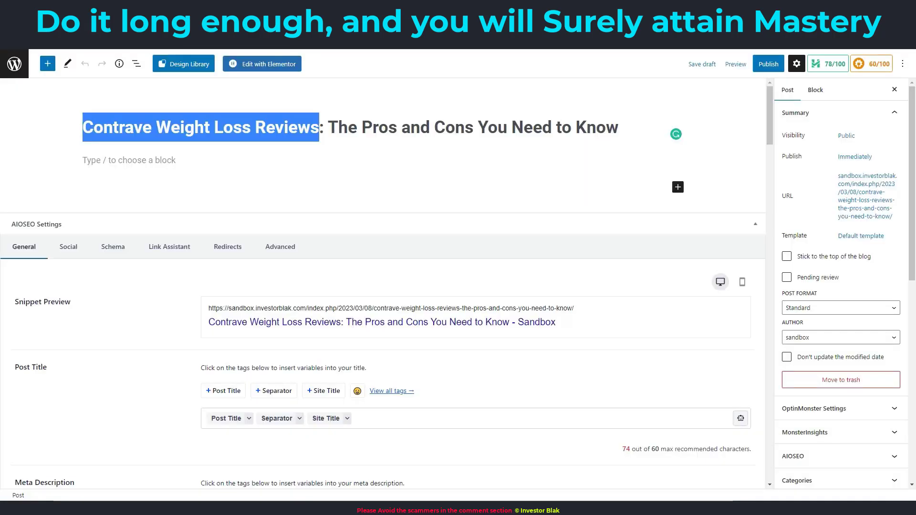
left_click(326, 127)
left_click_drag(83, 127, 620, 131)
key("ctrl+c")
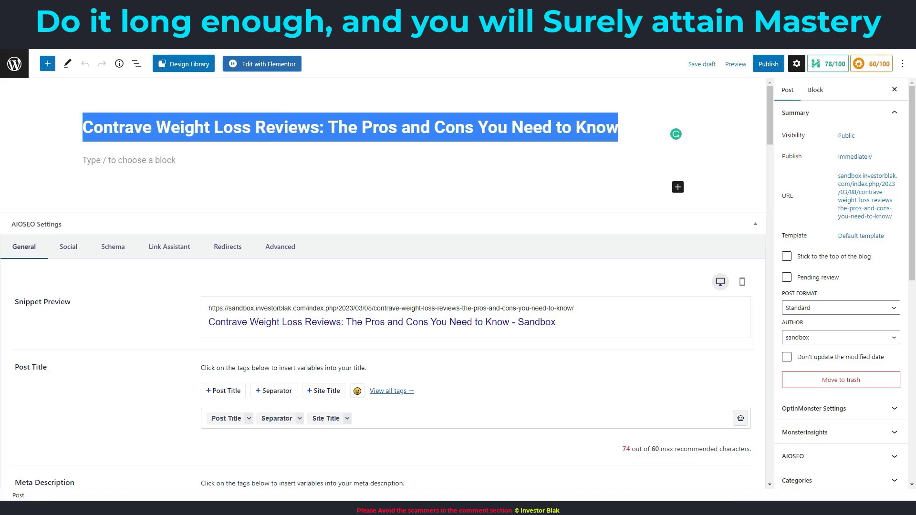
key("ctrl+Tab")
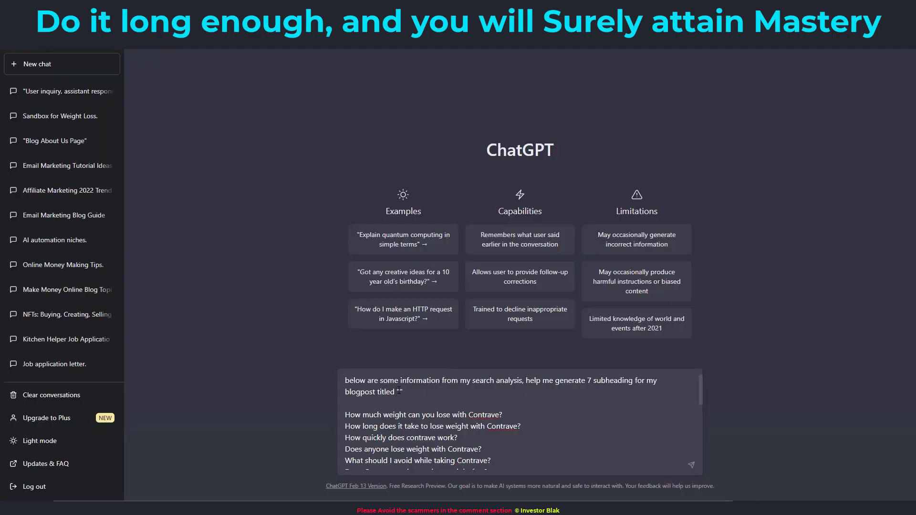
key("ctrl+v")
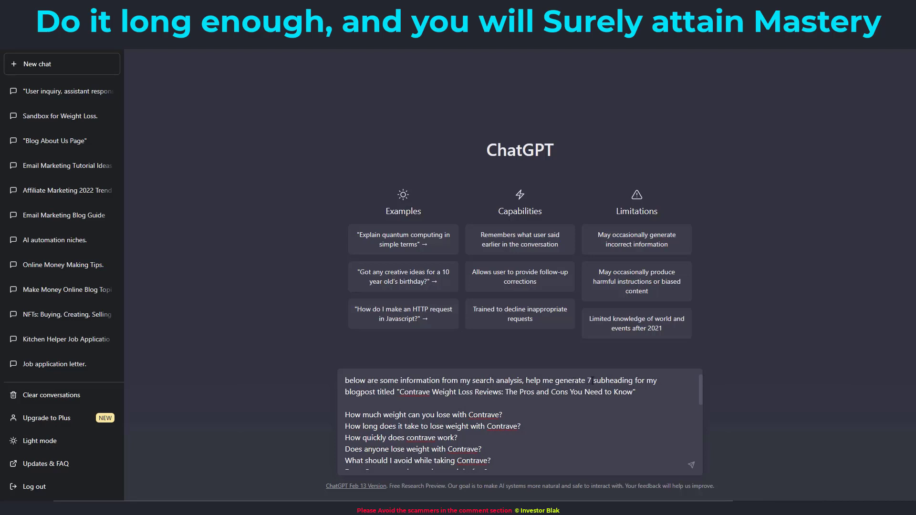
Insert "catchy" before "subheading", add the line "let them be optimised for the keywords contained in the data below", and send the prompt.
type("catchy")
key("Return")
type("let ")
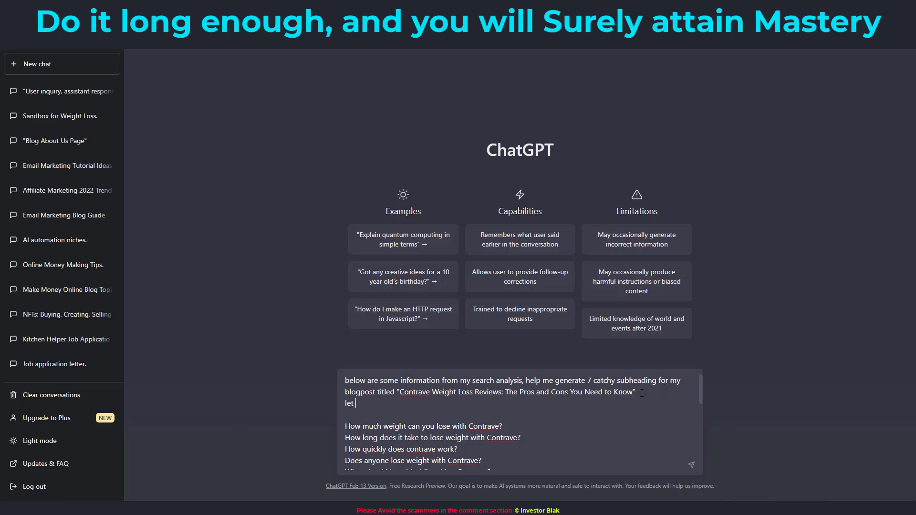
type("them be optimised for the keyword")
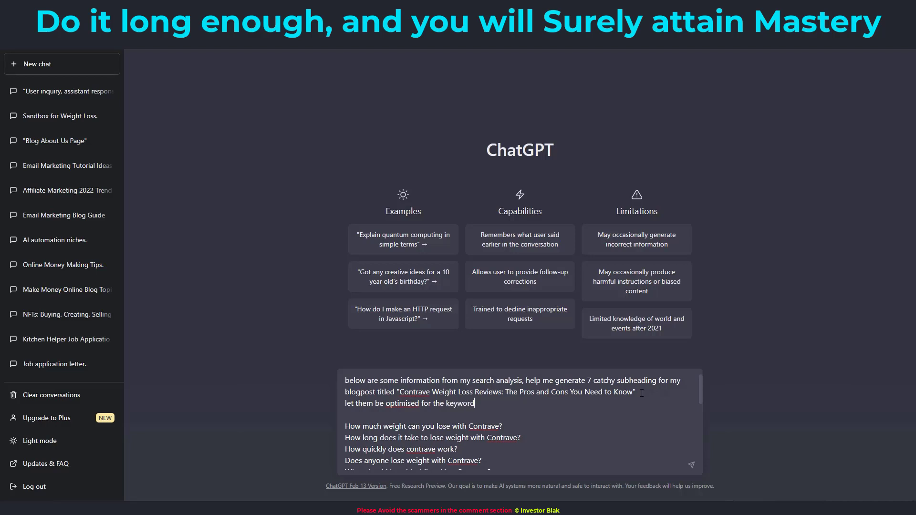
type("s contained in the data below")
left_click(692, 466)
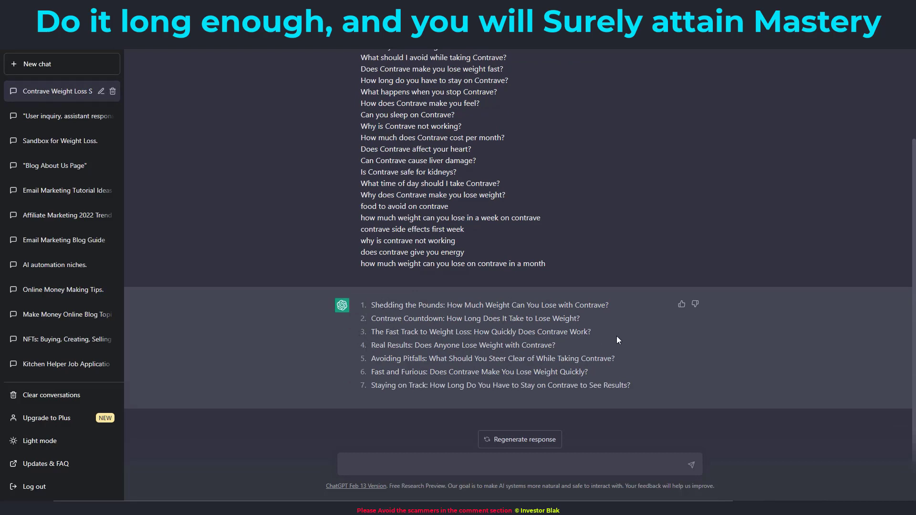
Copy the seven generated subheadings from ChatGPT's reply.
left_click_drag(633, 386, 372, 305)
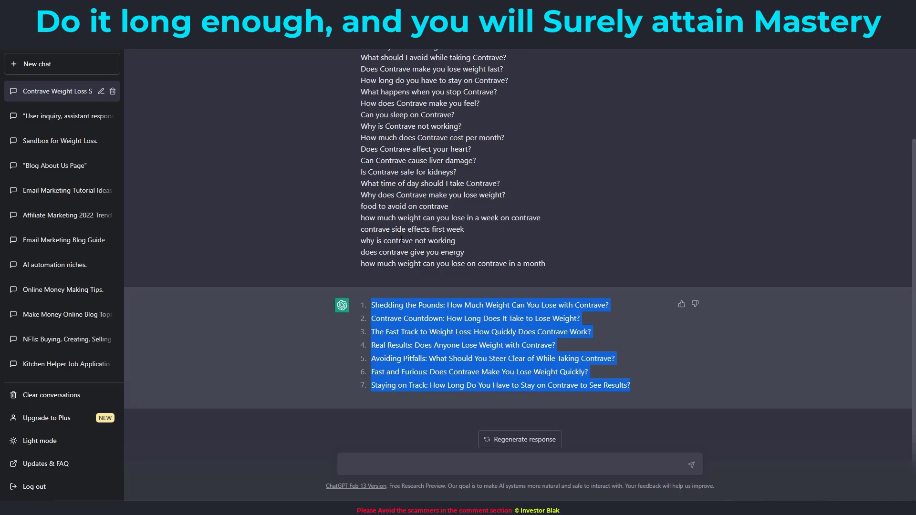
scroll(415, 171, "up", 2)
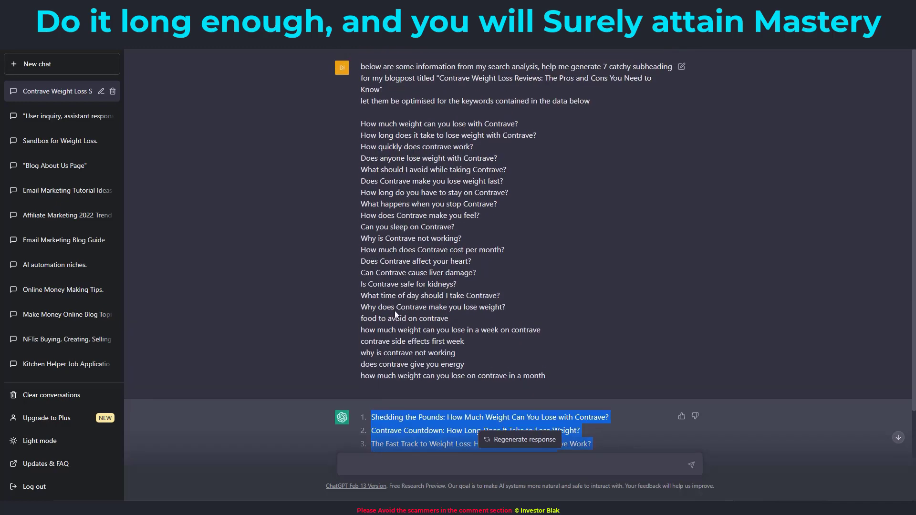
scroll(385, 351, "down", 2)
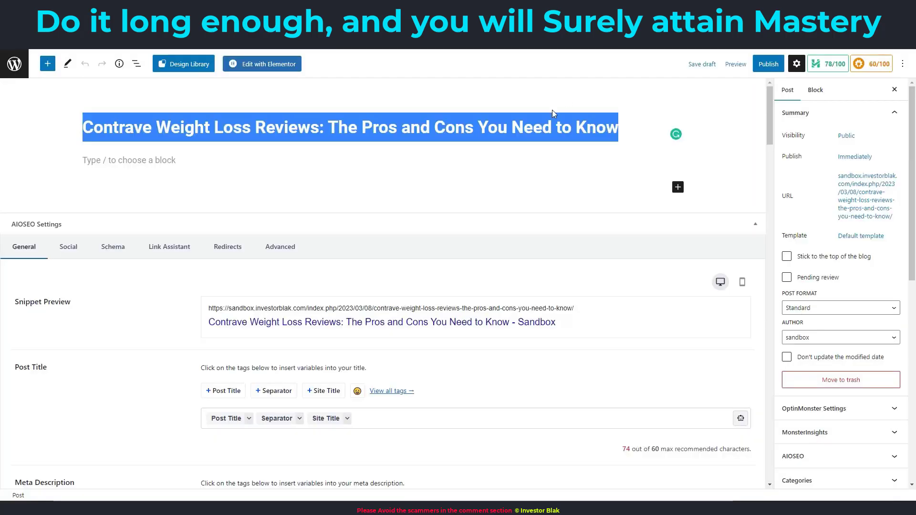
Try to paste the seven copied subheadings straight into the empty body of the WordPress post.
left_click(147, 161)
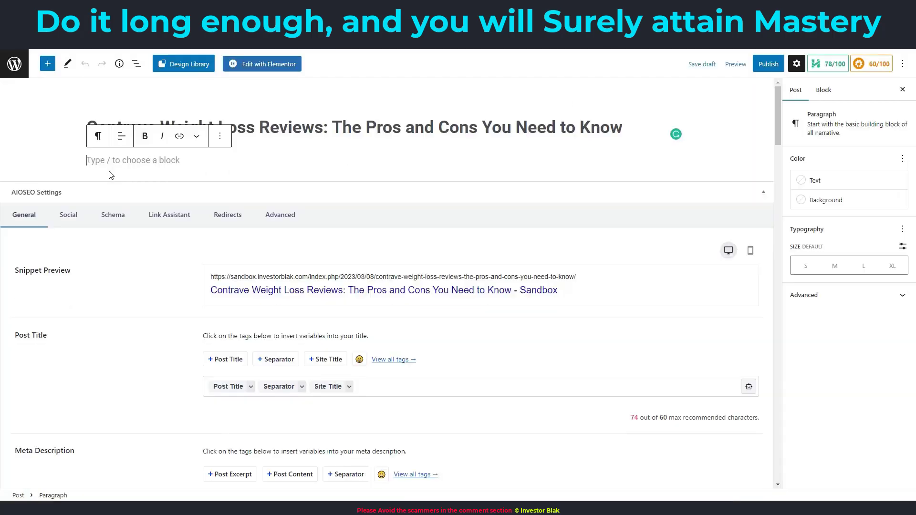
left_click(87, 165)
left_click(88, 162)
left_click(159, 166)
type("1. Shedding the Pounds: How Much Weight Can You Lose with Contrave? 2. Contrave Countdown: How Long Does It Take to Lose Weight? 3. The Fast Track to Weight Loss: How Quickly Does Contrave Work? 4. Real Results: Does Anyone Lose Weight with Contrave? 5. Avoiding Pitfalls: What Should You Steer Clear of While Taking Contrave? 6. Fast and Furious: Does Contrave Make You Lose Weight Quickly? 7. Staying on Track: How Long Do You Have to Stay on Contrave to See Results?")
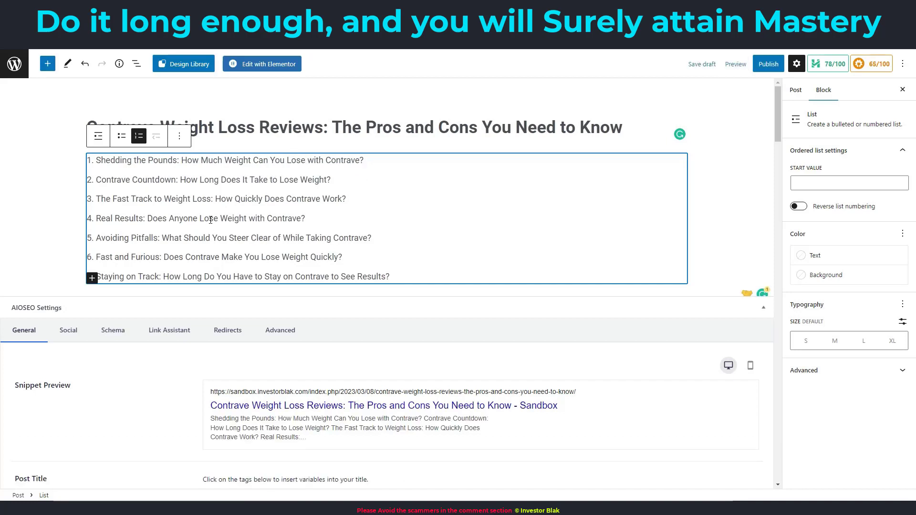
key("ctrl+z")
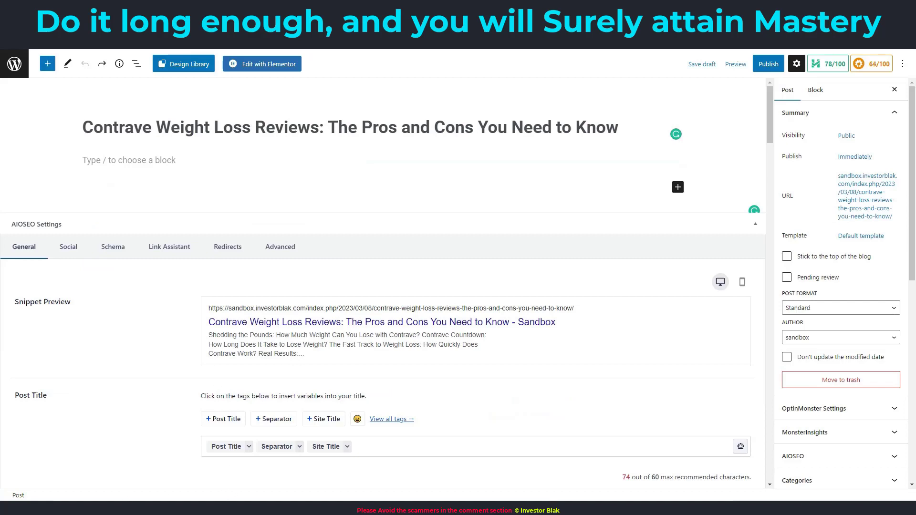
Paste the seven subheadings below the FAQ questions in the Notepad notes and copy them from there as plain text.
key("alt+Tab")
left_click(264, 458)
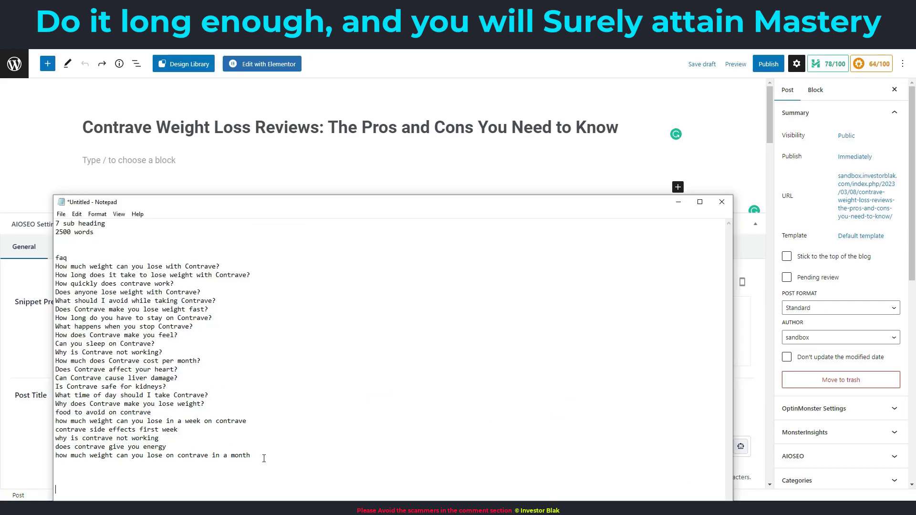
type("Shedding the Pounds: How Much Weight Can You Lose with Contrave? Contrave Countdown: How Long Does It Take to Lose Weight? The Fast Track to Weight Loss: How Quickly Does Contrave Work?")
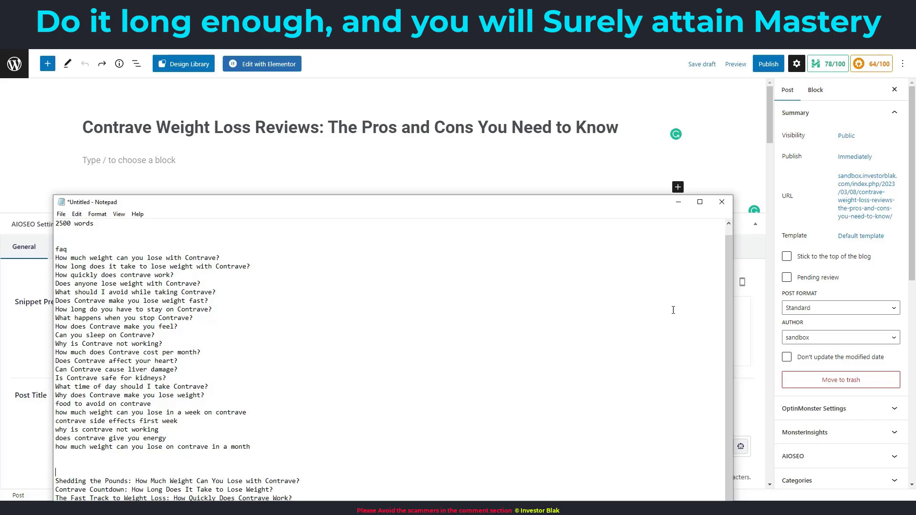
left_click_drag(545, 204, 576, 21)
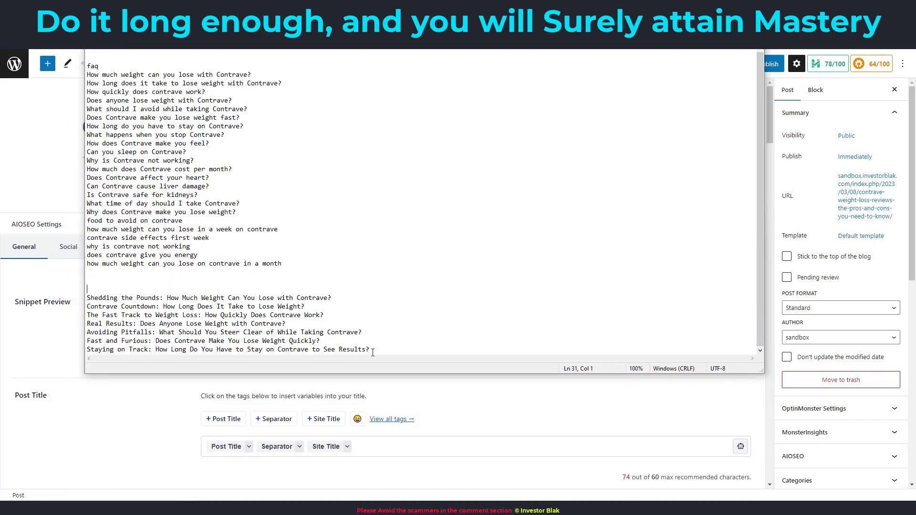
left_click_drag(374, 351, 87, 299)
key("ctrl+c")
Paste the plain-text subheadings into the empty paragraph block under the WordPress post title.
left_click(52, 168)
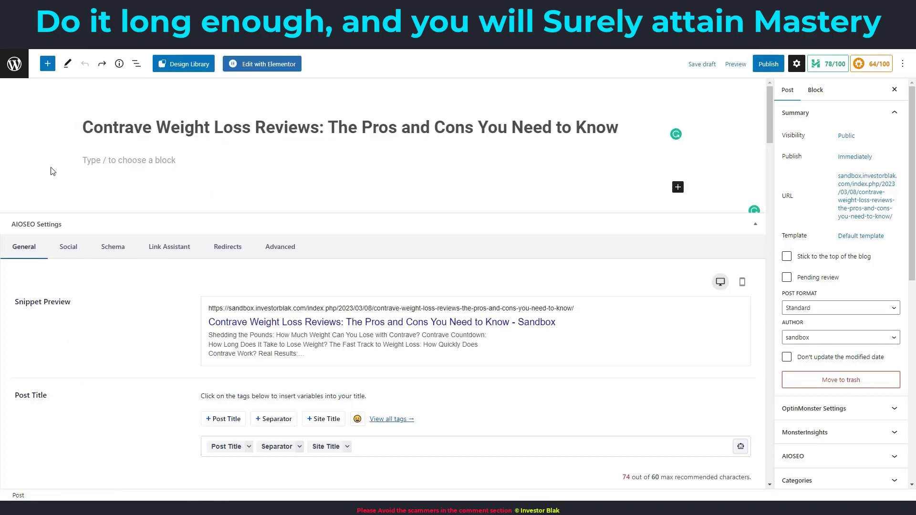
left_click(93, 165)
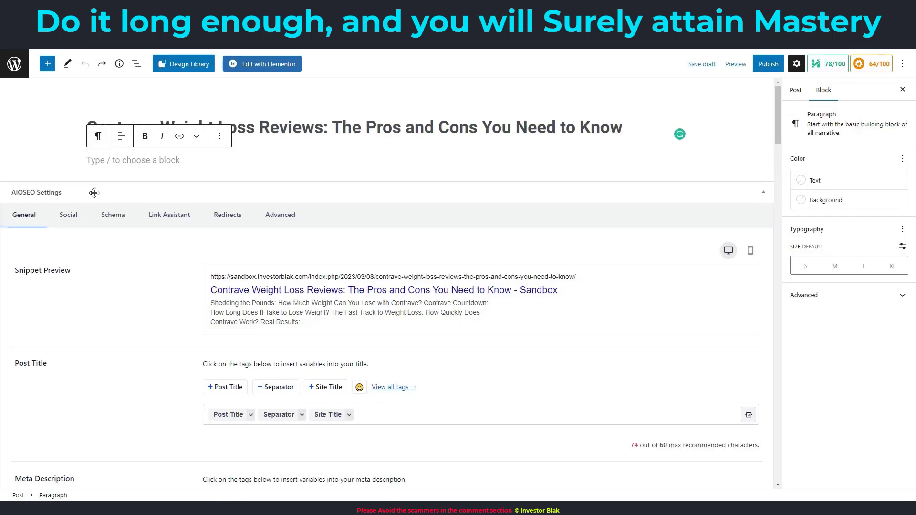
key("ctrl+v")
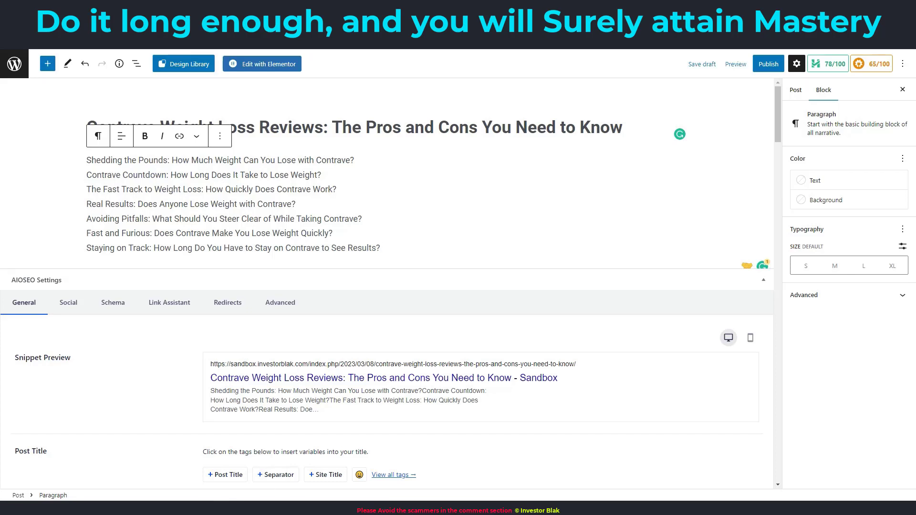
Bring the Notepad notes back up and check the planned subheading count and word count.
left_click(354, 508)
scroll(115, 88, "up", 1)
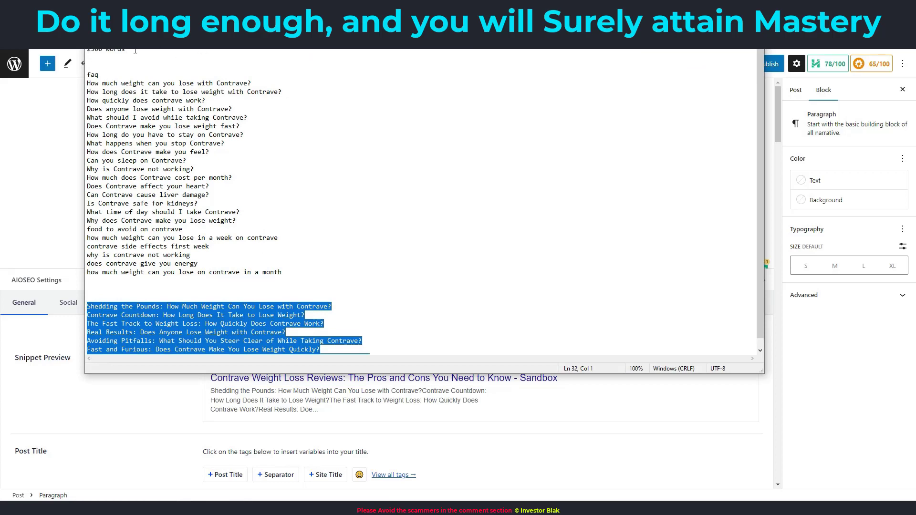
left_click_drag(225, 19, 369, 182)
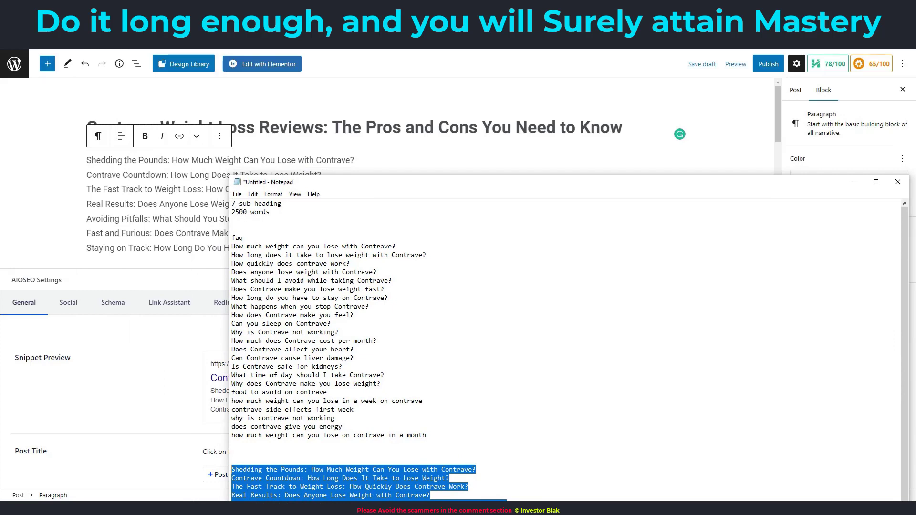
In Calculator, clear the old calculation and history, divide 2500 by 7 for the words per subheading, and minimize the window.
key("alt+Tab")
key("alt+Tab")
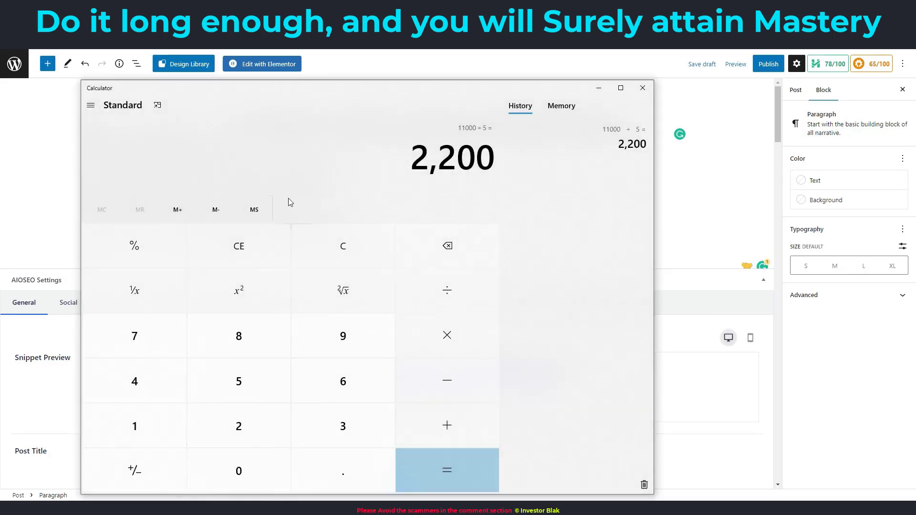
left_click(363, 251)
left_click(644, 485)
left_click(239, 426)
left_click(239, 381)
left_click(238, 471)
left_click(239, 471)
left_click(450, 296)
left_click(147, 344)
key("Return")
left_click_drag(200, 161, 251, 161)
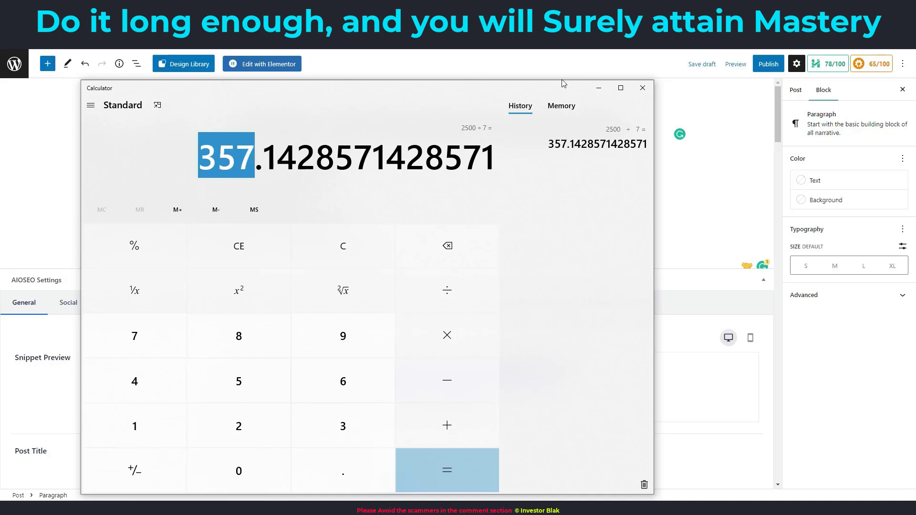
left_click(599, 89)
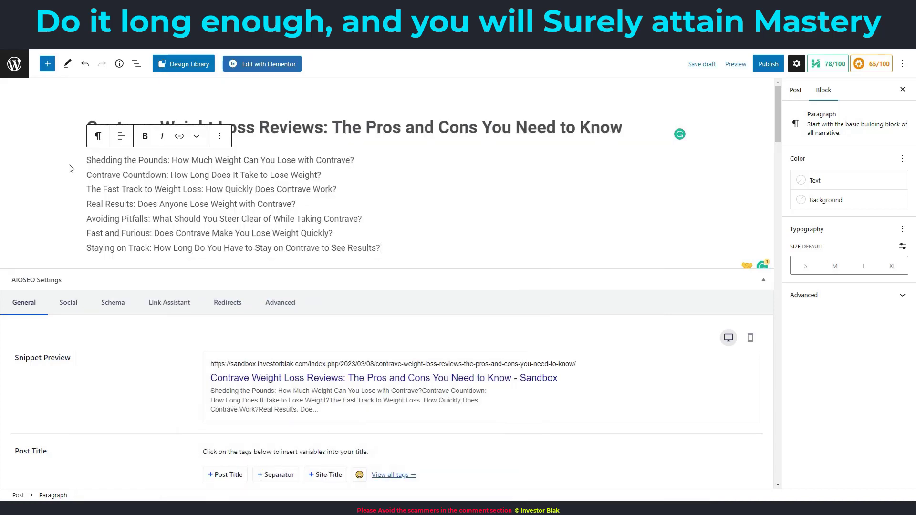
Draft a new ChatGPT message reading "write me a 500 word article for the topic" followed by an empty pair of quotation marks.
left_click_drag(360, 163, 97, 161)
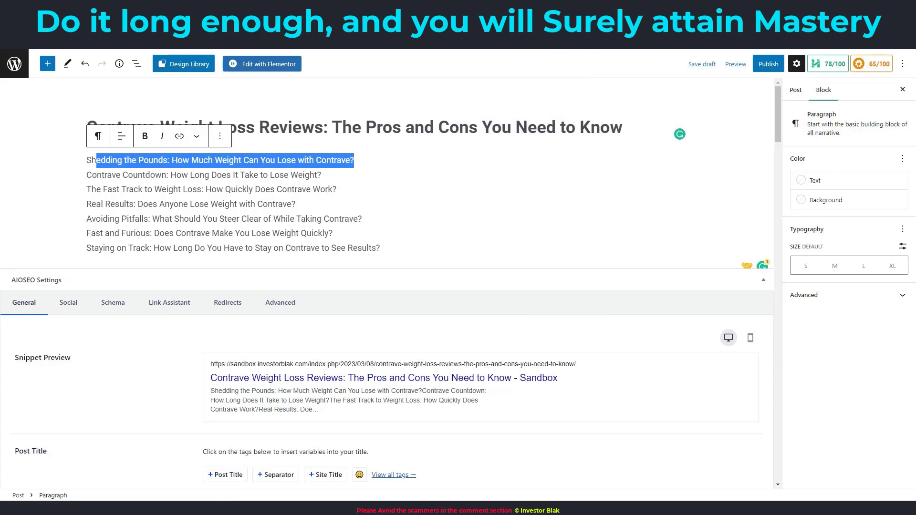
key("ctrl+Tab")
left_click(426, 463)
type("write me")
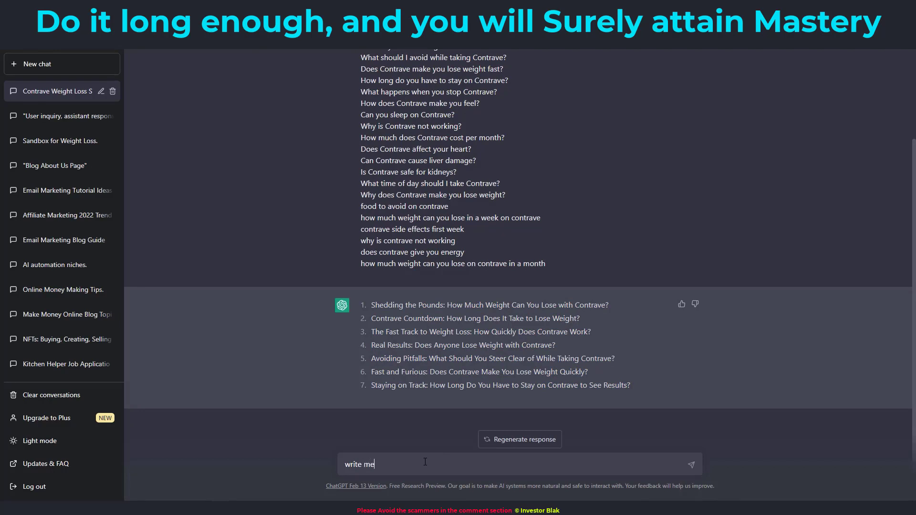
type(" a 500 word article for the topick")
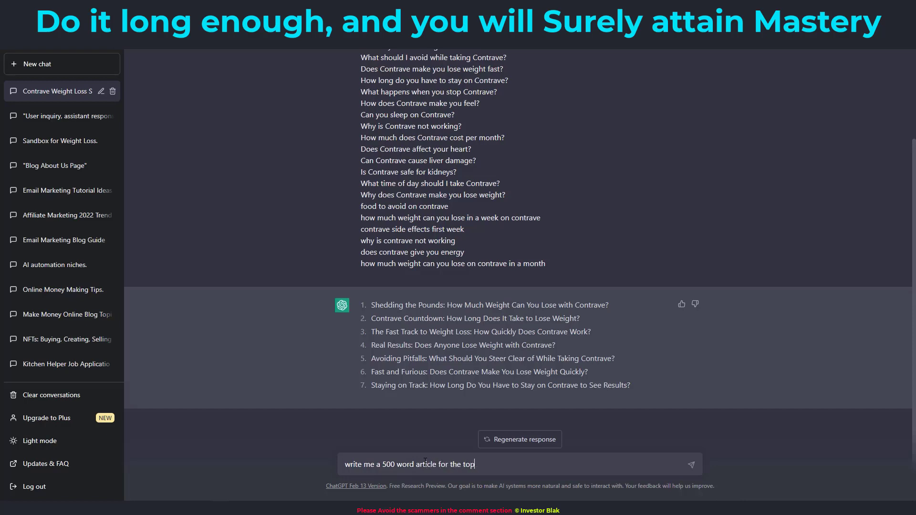
type("\"\"")
left_click(485, 466)
key("BackSpace")
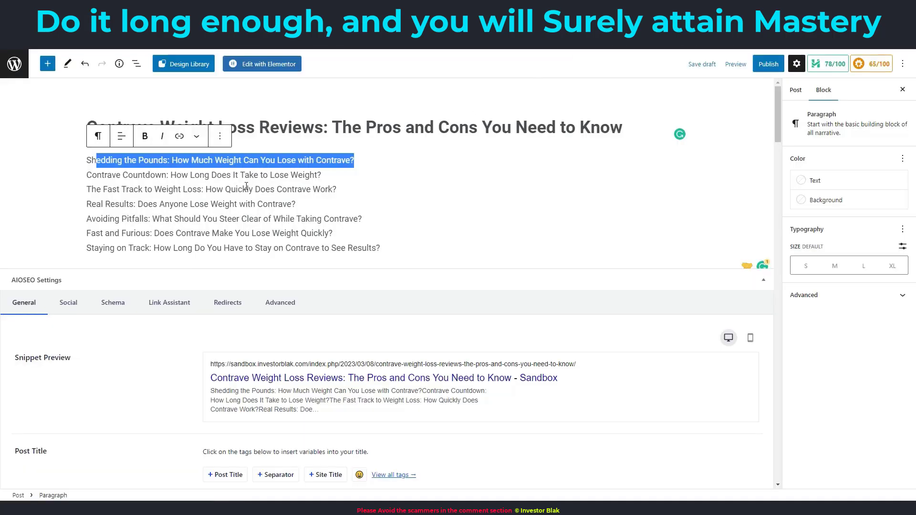
Copy the post's subheading "Shedding the Pounds: How Much Weight Can You Lose with Contrave?" between the prompt's quotation marks and send it to ChatGPT.
left_click_drag(368, 158, 89, 162)
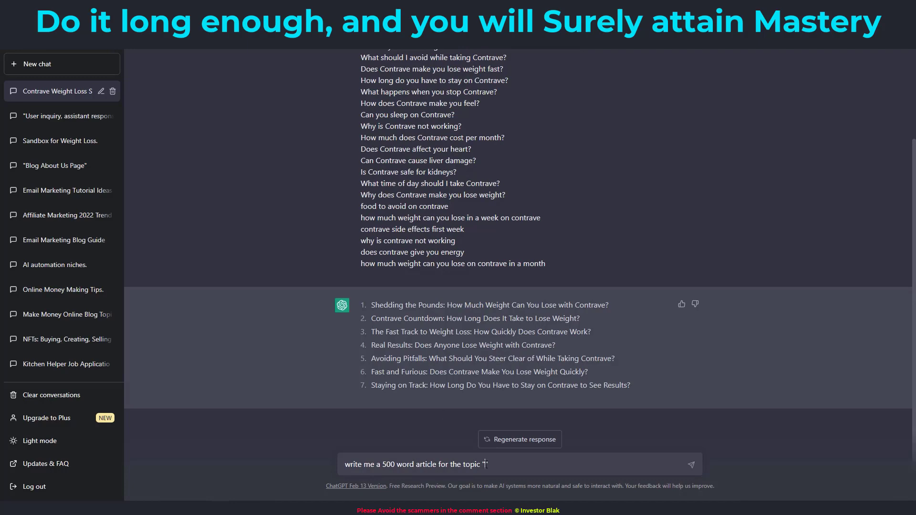
type("Shedding the Pounds: How Much Weight Can You Lose with Contrave?")
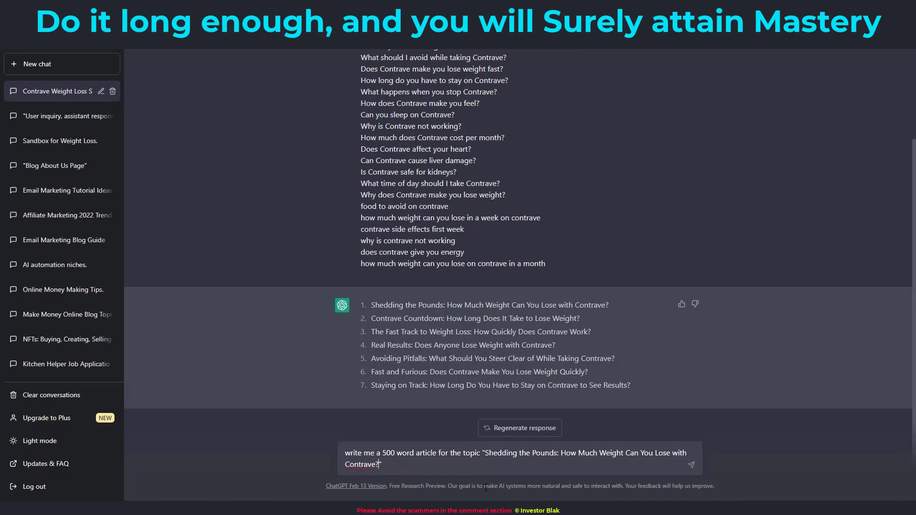
left_click(691, 465)
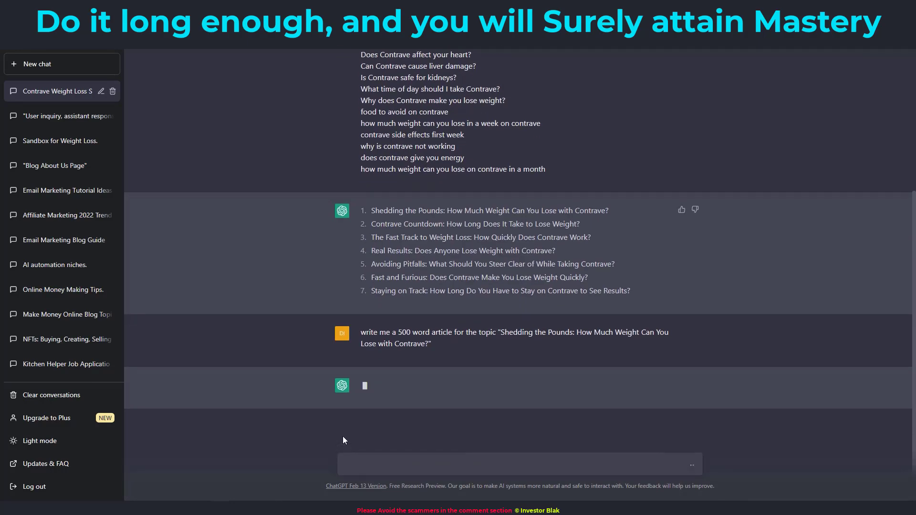
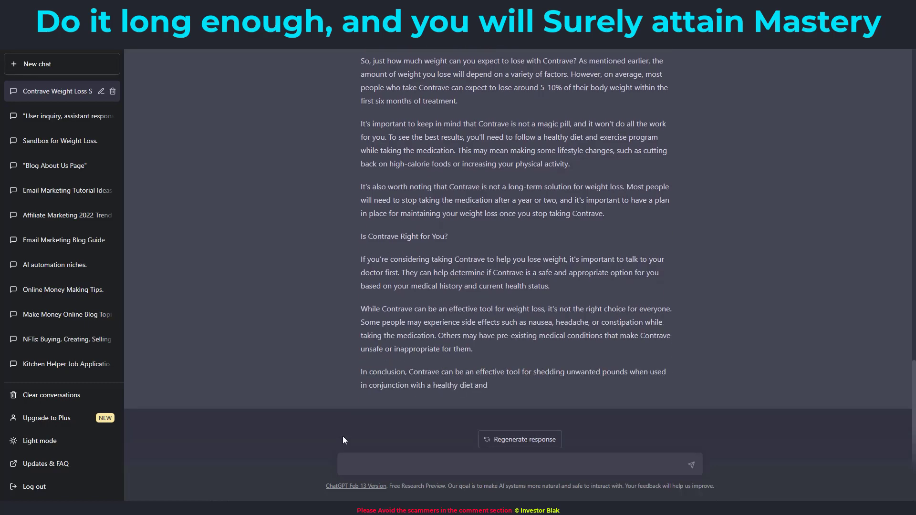
Copy the whole generated article from ChatGPT and replace the existing text in Word Counter with it to check its length.
mouse_move(501, 382)
left_mouse_down()
mouse_move(475, 372)
mouse_move(413, 269)
mouse_move(363, 62)
mouse_move(361, 259)
left_mouse_up()
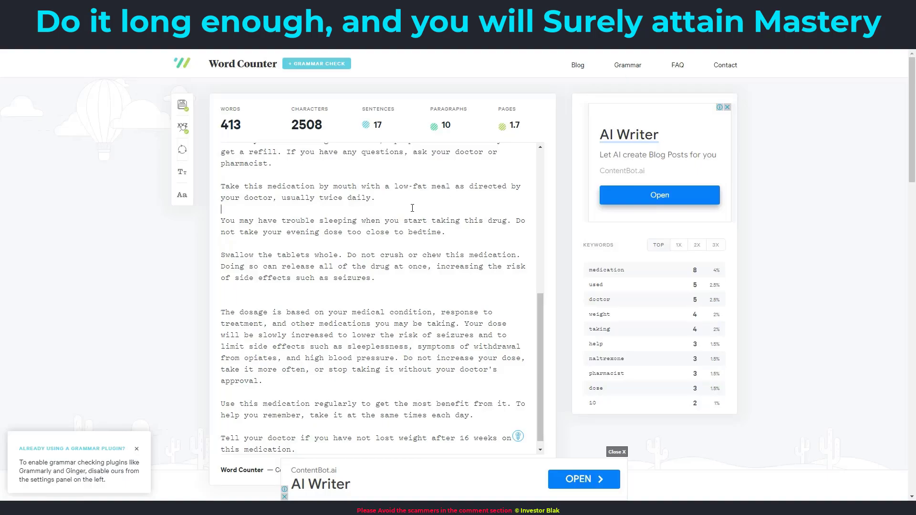
key("ctrl+a")
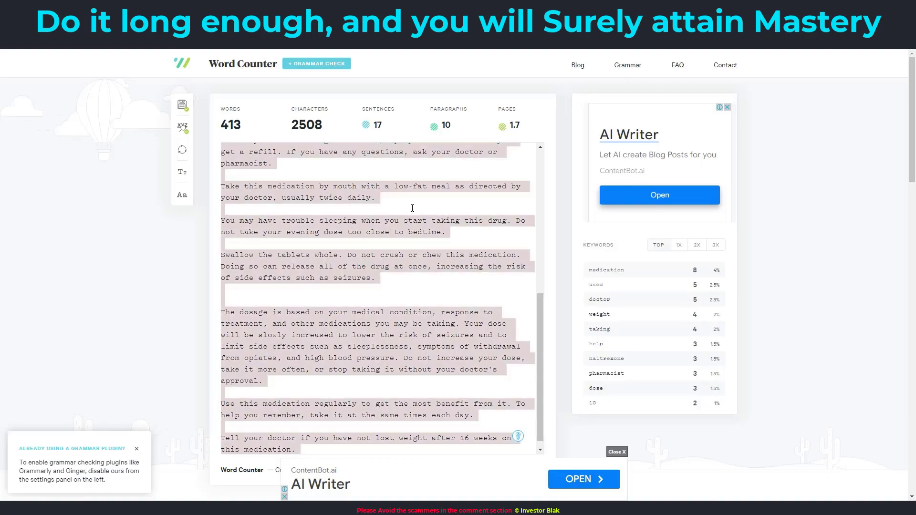
key("ctrl+v")
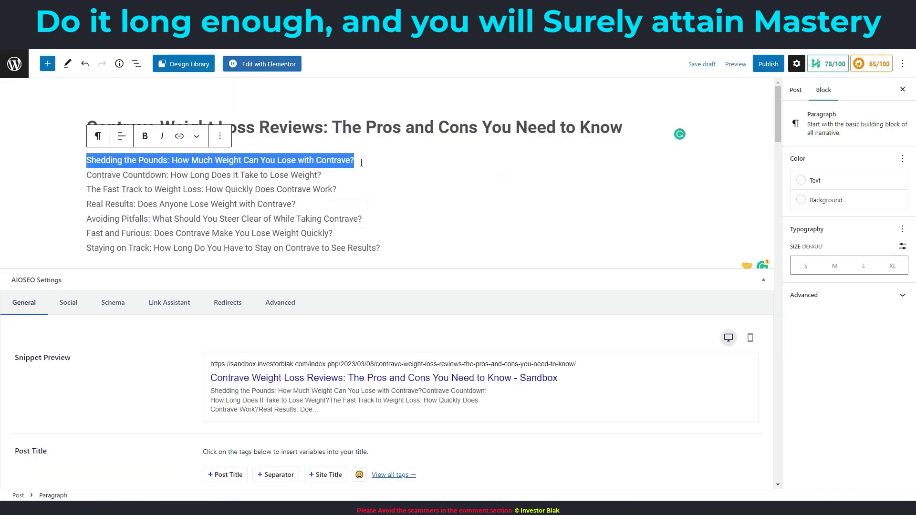
In the WordPress post, convert the subheading list to H2 headings and paste the generated article below "Shedding the Pounds: How Much Weight Can You Lose with Contrave?".
left_click(98, 137)
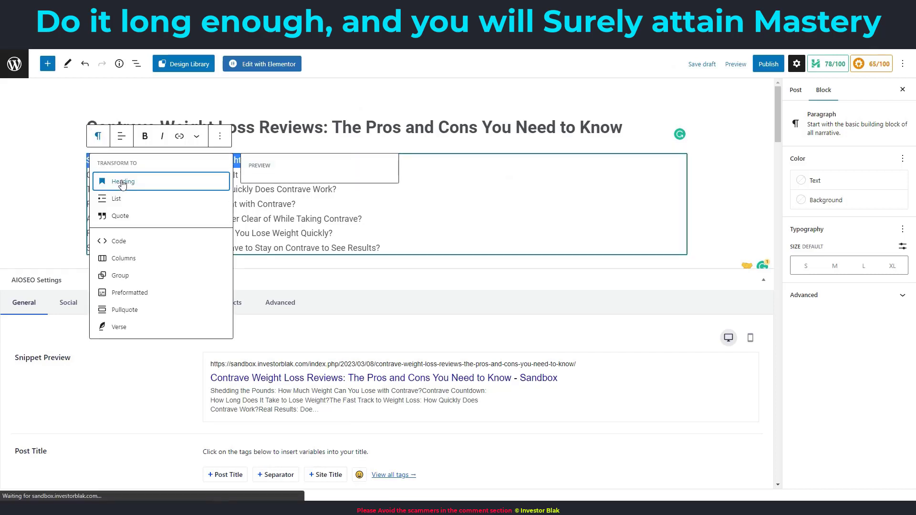
left_click(205, 185)
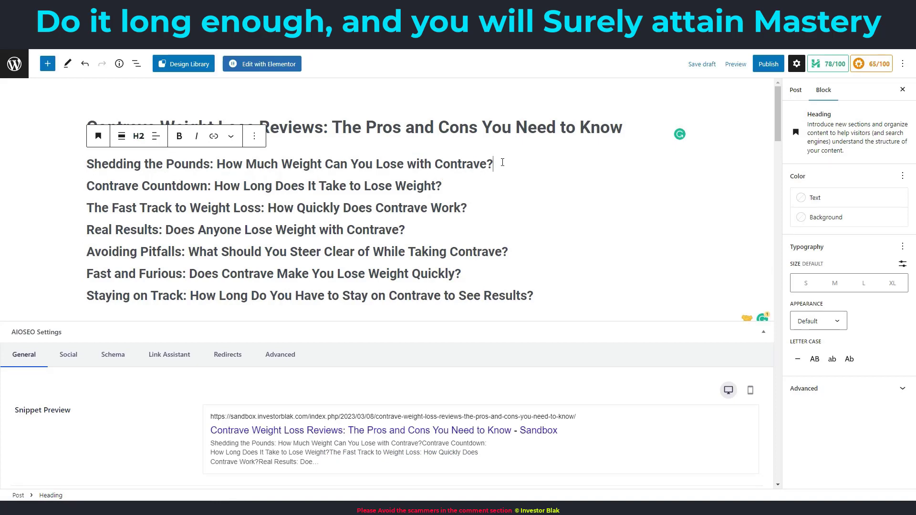
key("Return")
key("Return")
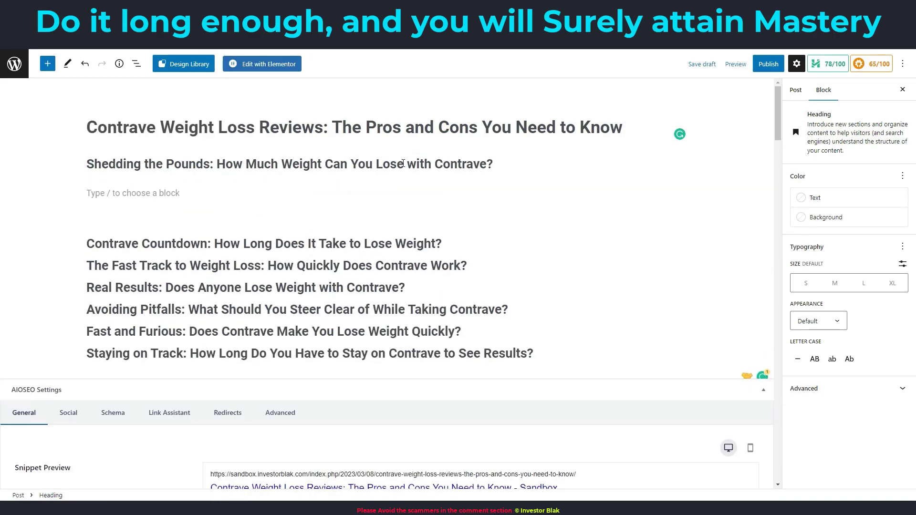
left_click(89, 196)
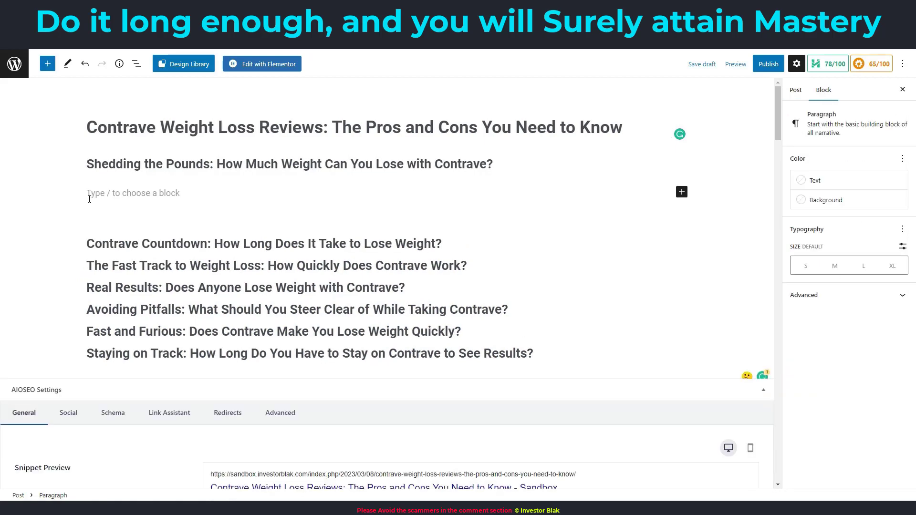
key("ctrl+v")
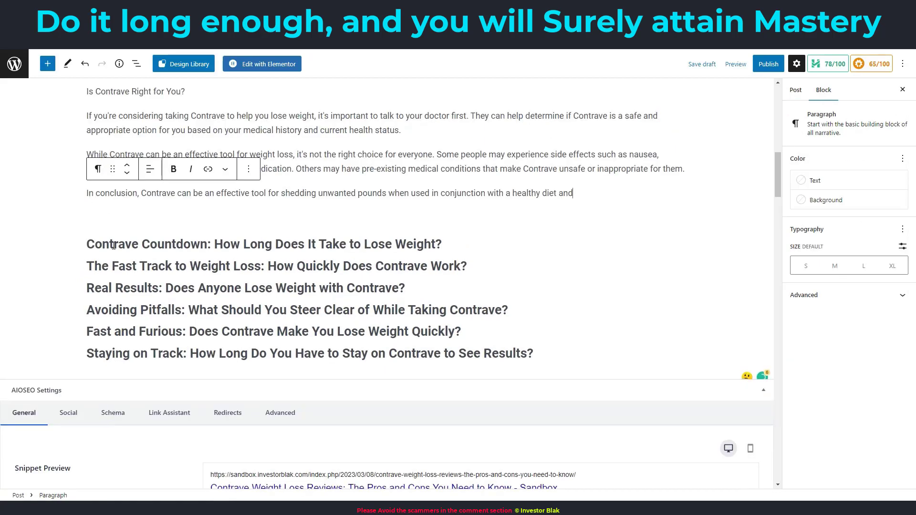
Check the post's word count and outline in the document details, and read through the pasted article.
scroll(114, 248, "up", 15)
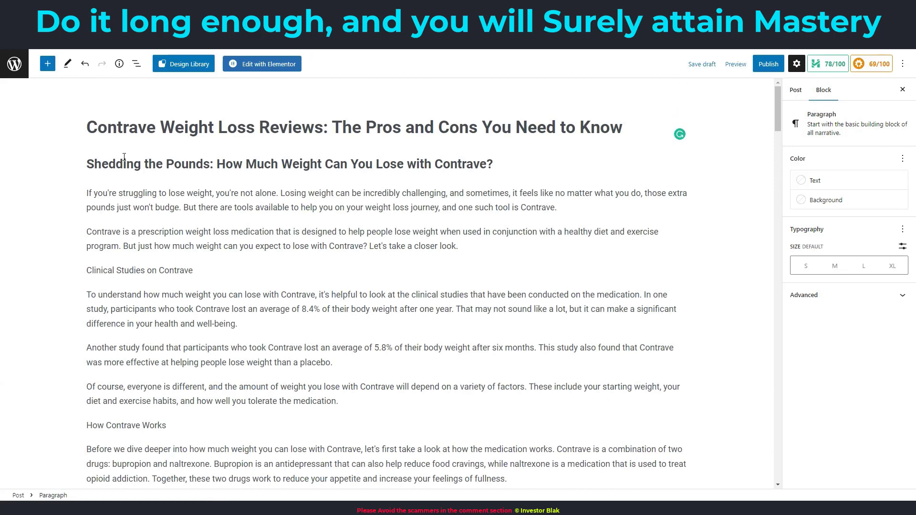
left_click(119, 65)
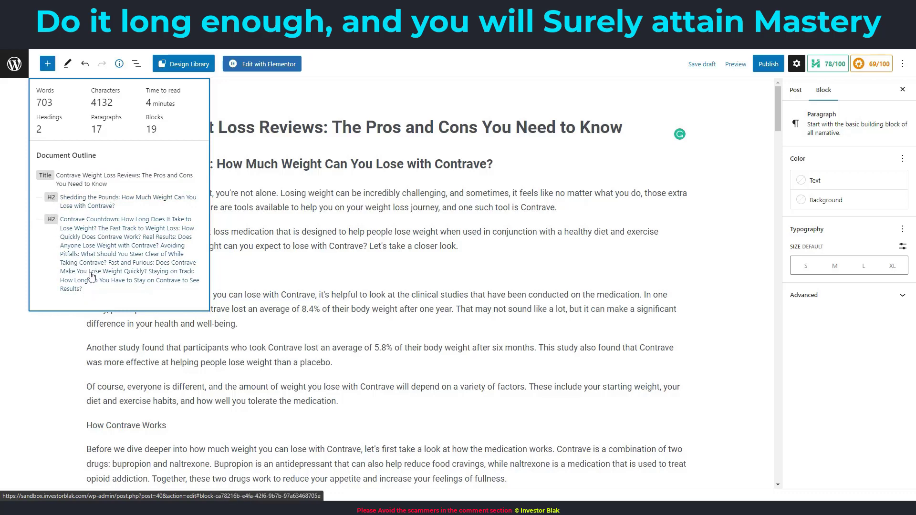
left_click(260, 187)
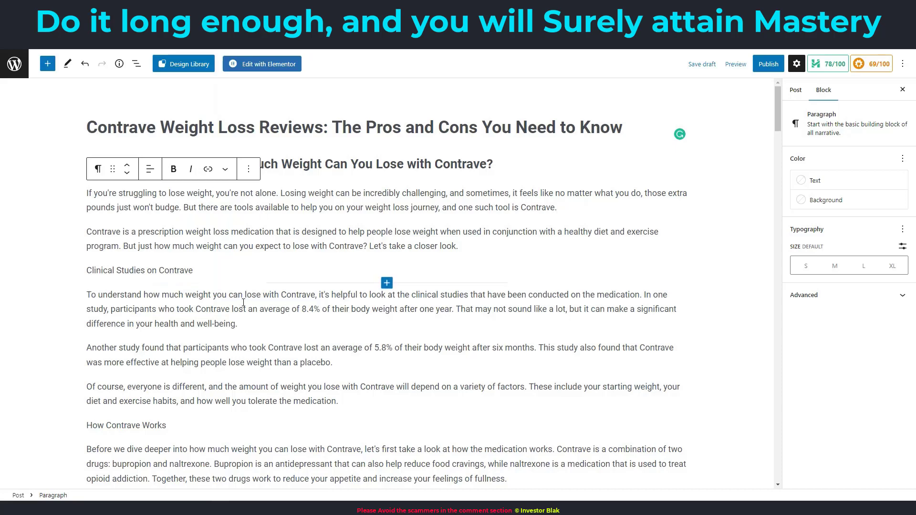
scroll(229, 344, "down", 2)
scroll(230, 344, "down", 3)
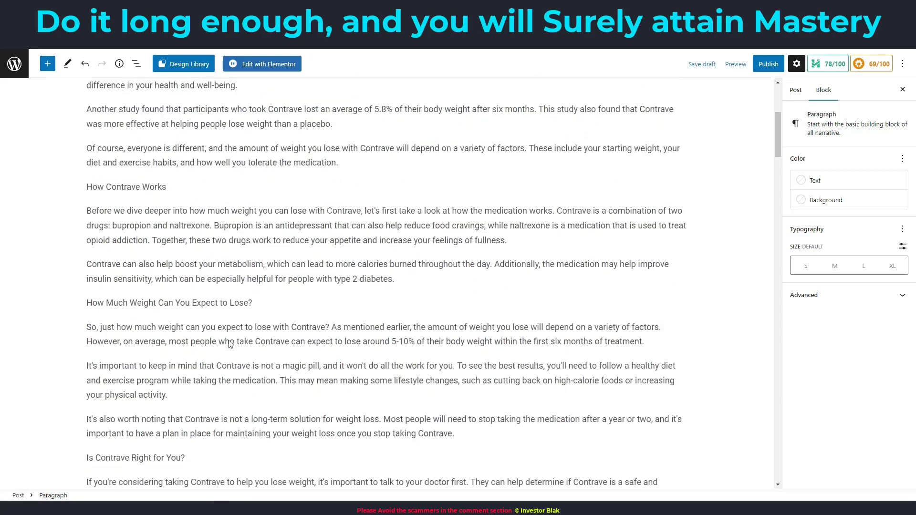
scroll(218, 338, "down", 5)
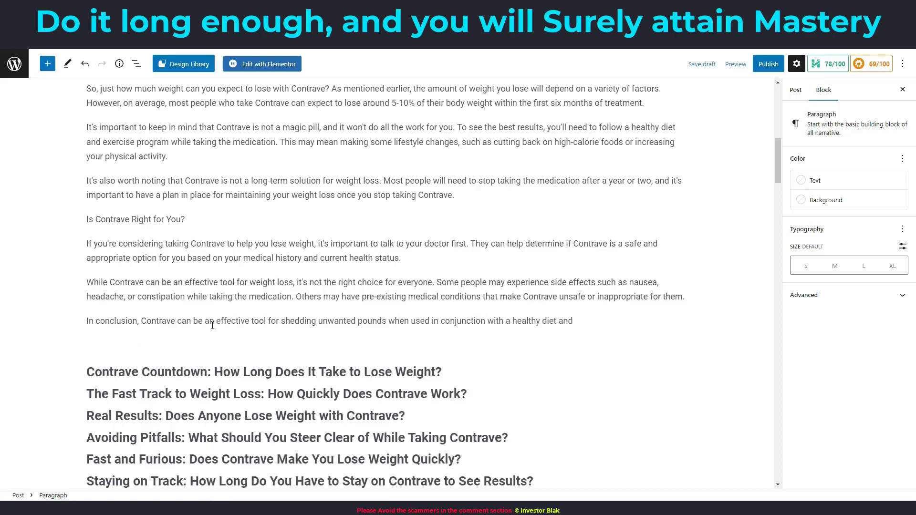
scroll(214, 317, "up", 4)
scroll(275, 386, "down", 4)
Switch to ChatGPT and copy the earlier 500-word article prompt into a new message.
left_click_drag(88, 377, 442, 377)
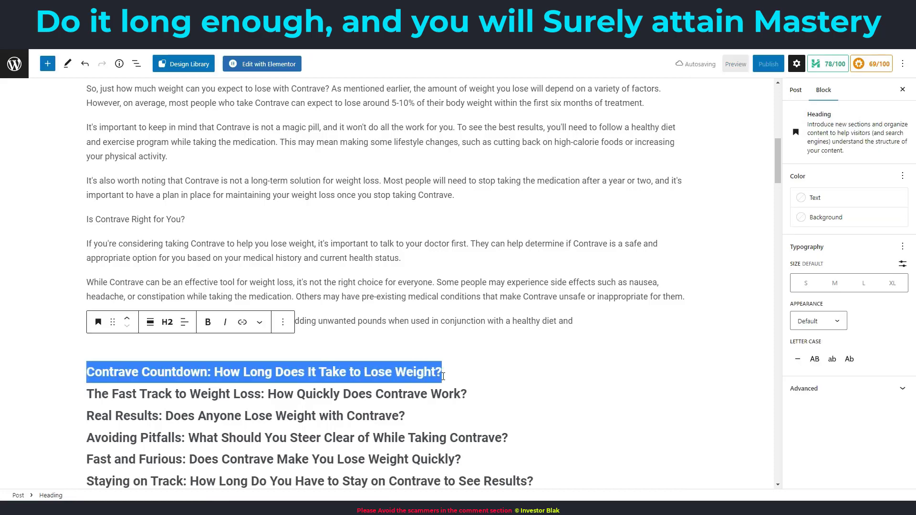
key("alt+Tab")
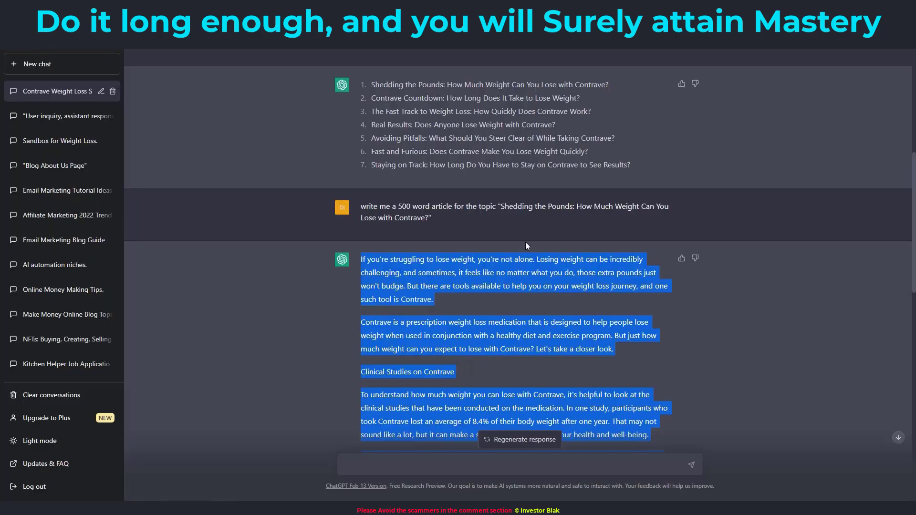
left_click_drag(433, 222, 360, 206)
key("ctrl+c")
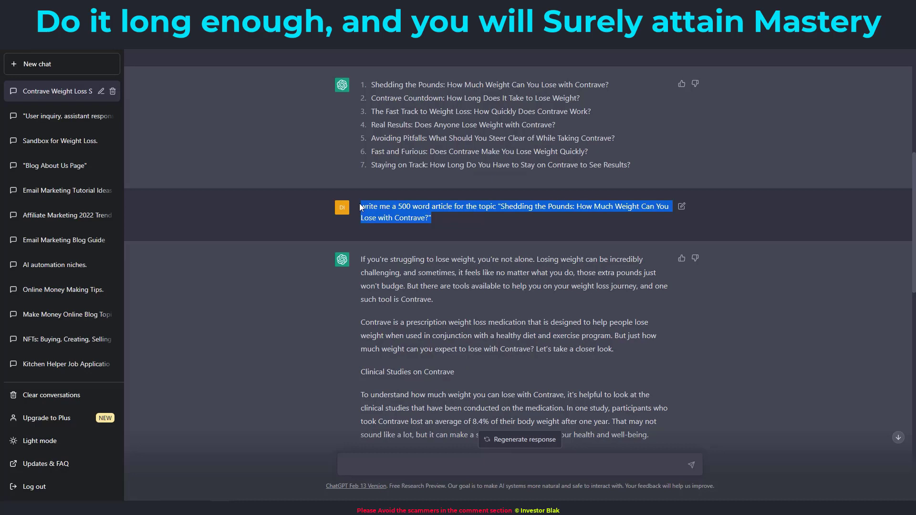
left_click(397, 461)
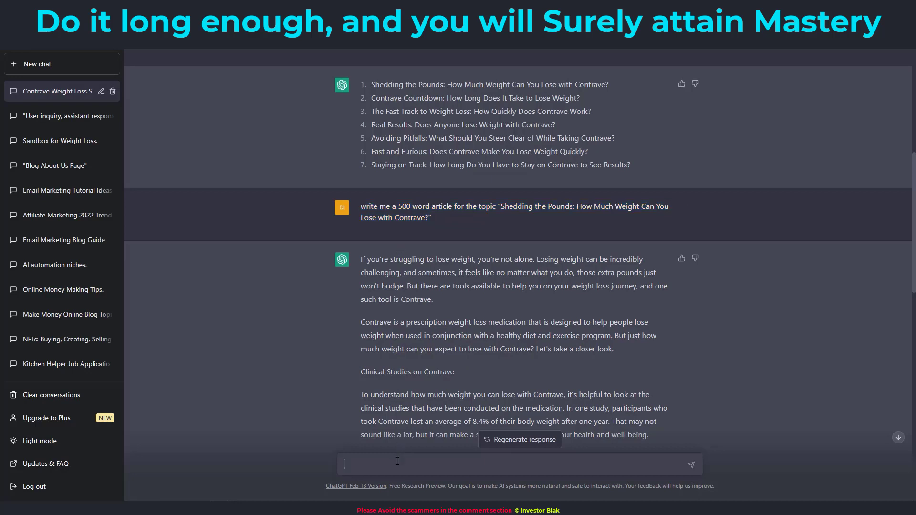
key("ctrl+v")
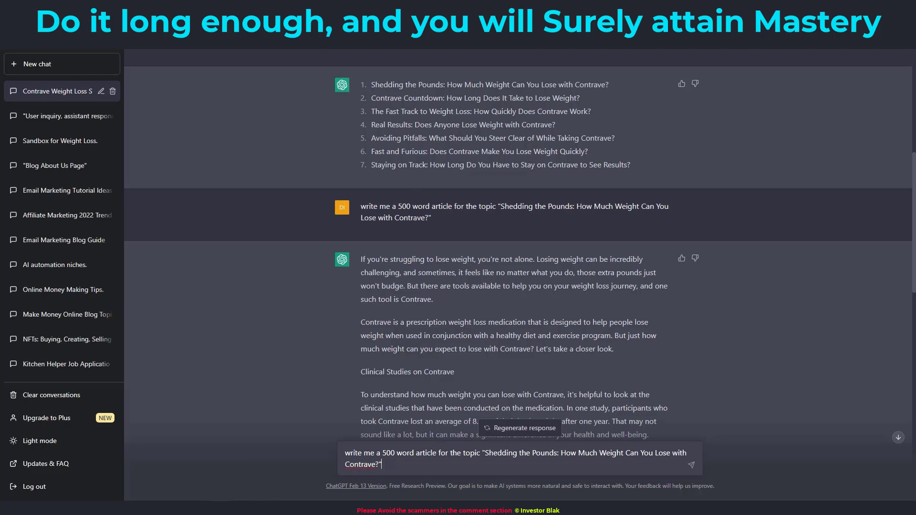
Replace the prompt's quoted topic with the post's subheading "Contrave Countdown: How Long Does It Take to Lose Weight?" and send it to ChatGPT.
left_click(644, 8)
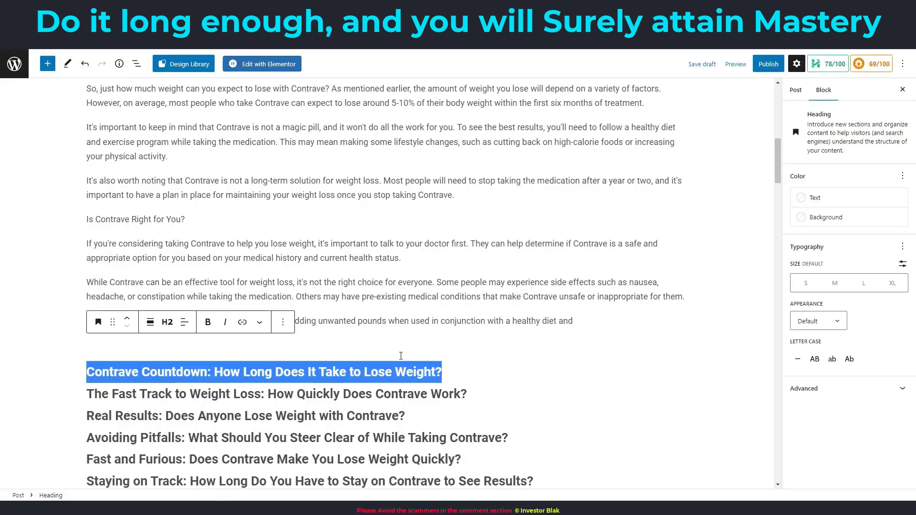
left_click(446, 9)
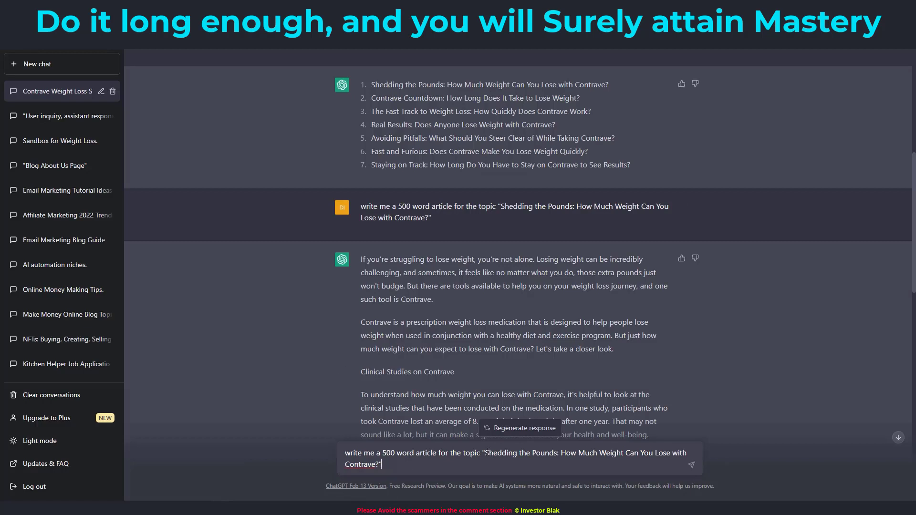
left_click_drag(487, 453, 393, 471)
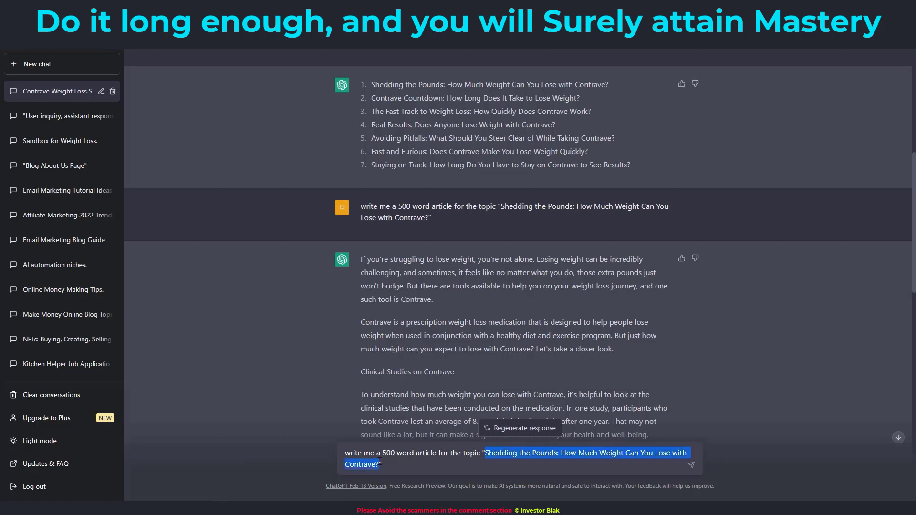
type("Contrave Countdown: How Long Does It Take to Lose Weight?")
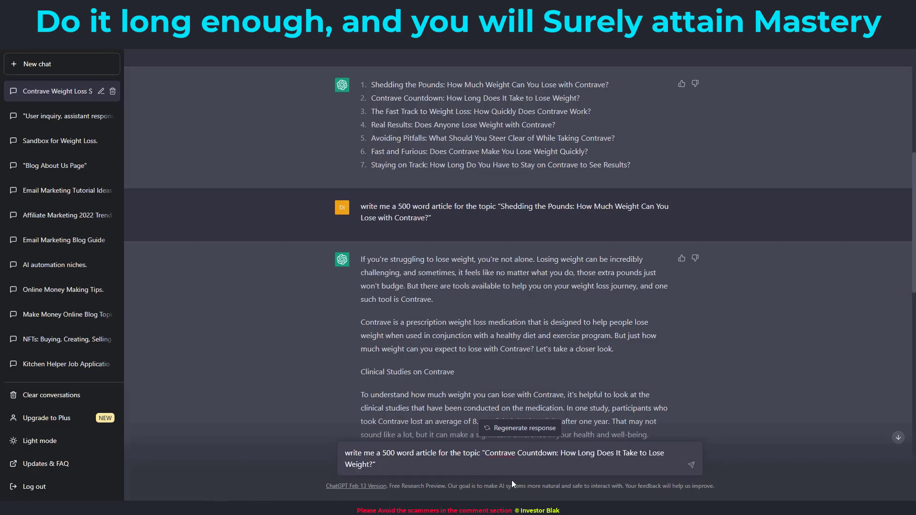
left_click(692, 465)
left_click(897, 439)
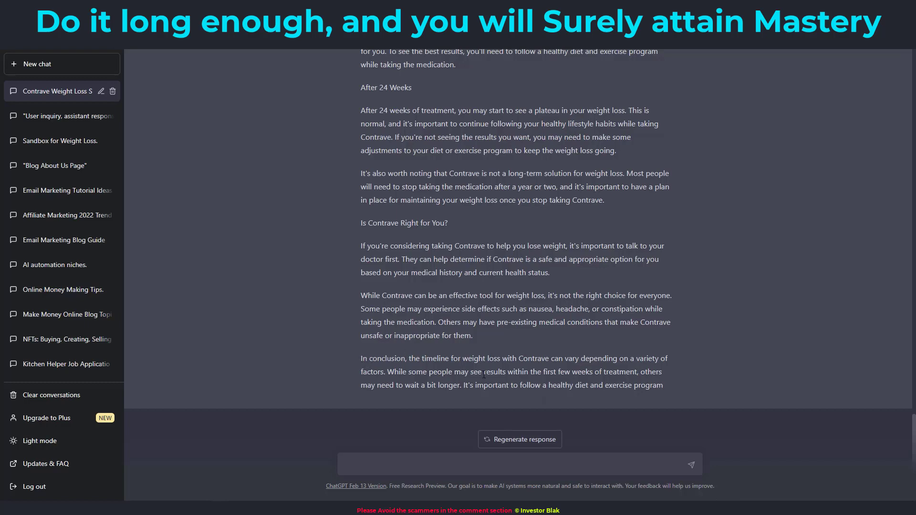
Copy ChatGPT's new article and paste it into the WordPress post below the "Contrave Countdown: How Long Does It Take to Lose Weight?" heading.
left_click_drag(667, 388, 361, 297)
scroll(366, 315, "up", 15)
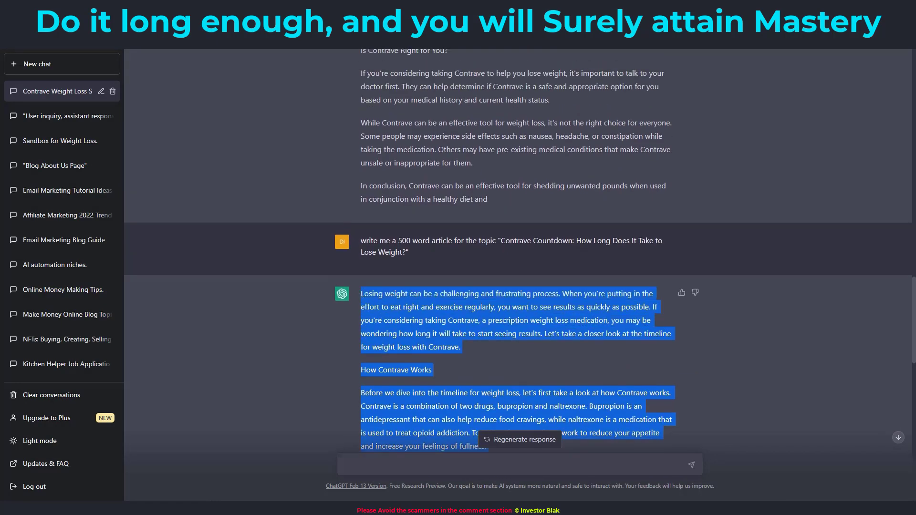
key("alt+Tab")
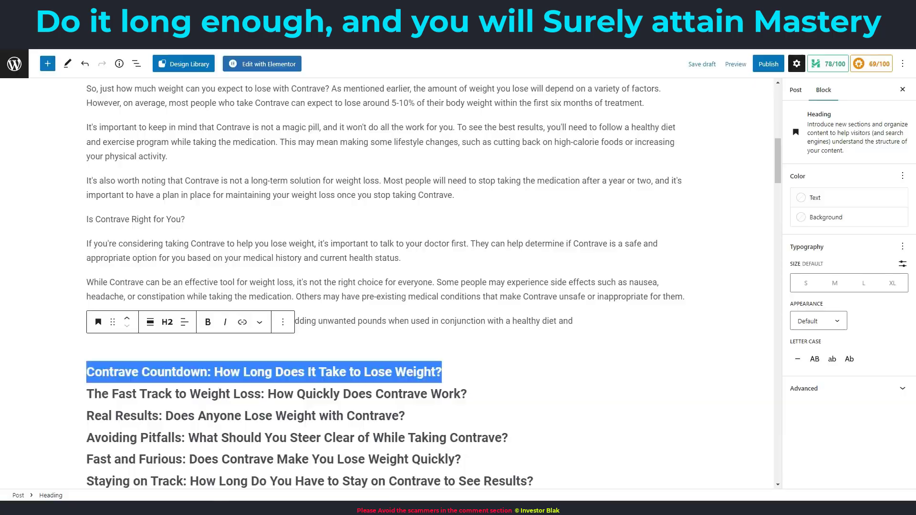
left_click(444, 377)
key("Return")
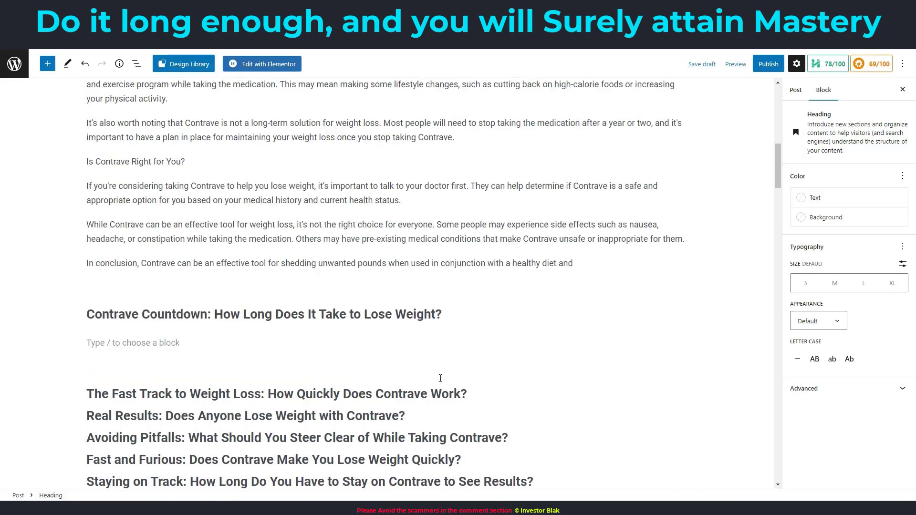
left_click(123, 342)
key("ctrl+v")
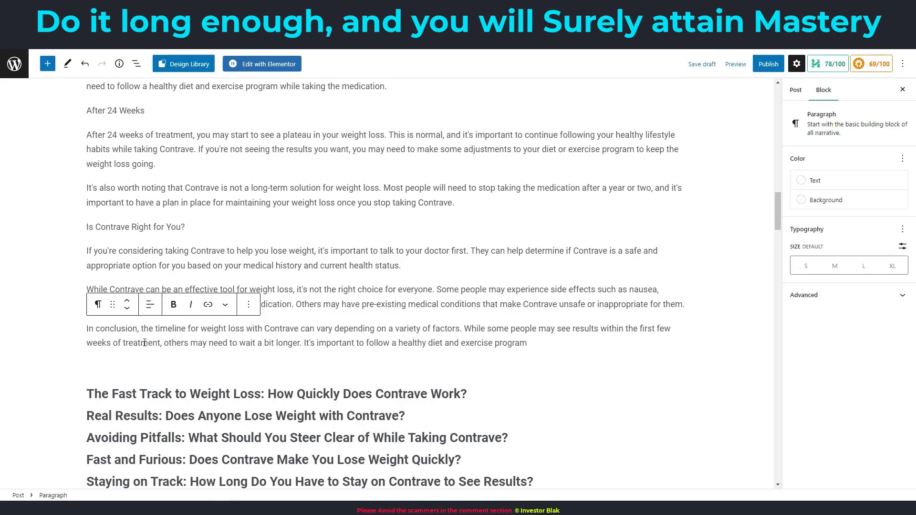
Check the post's word count and heading outline against the planned subheading count and word target in the Notepad notes.
left_click(119, 63)
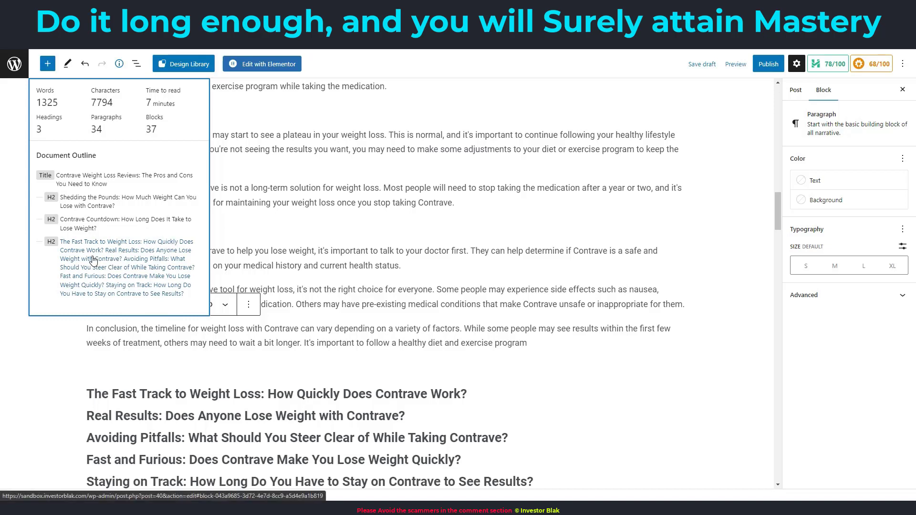
left_click(93, 260)
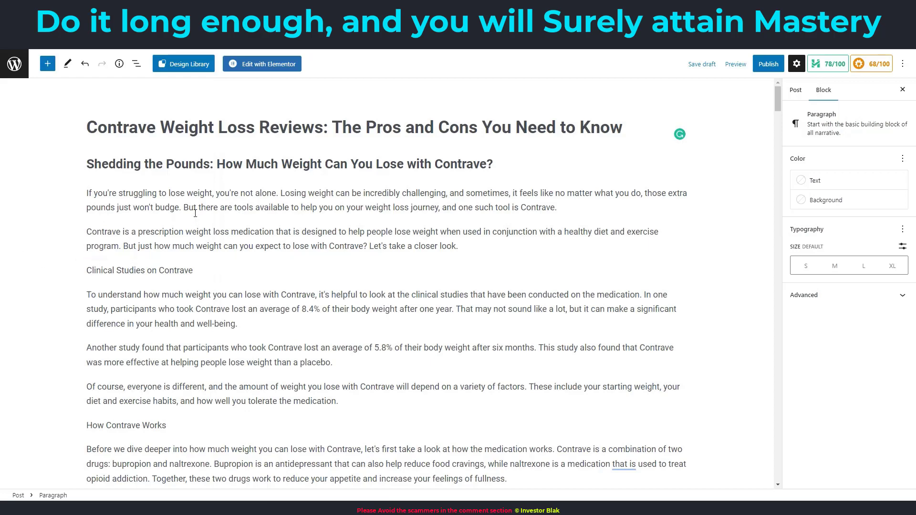
scroll(197, 216, "down", 1)
scroll(200, 216, "up", 1)
left_click(119, 66)
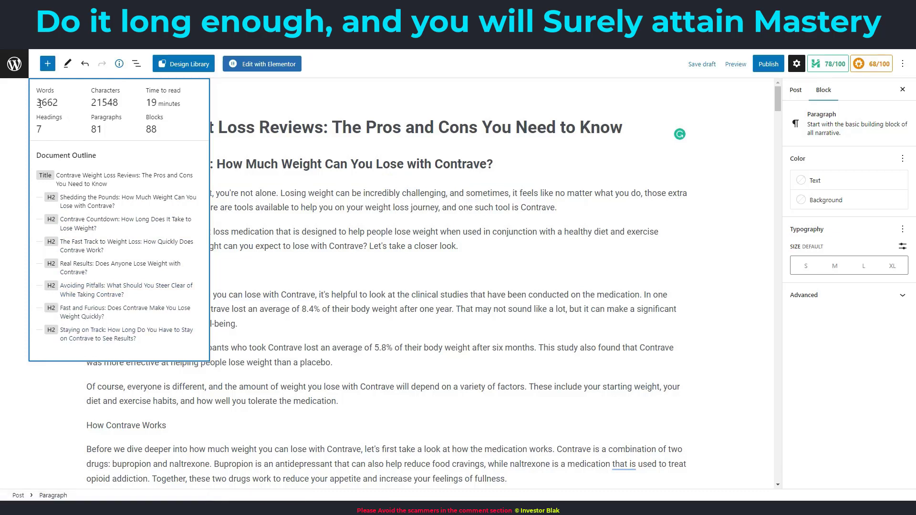
left_click_drag(37, 102, 59, 105)
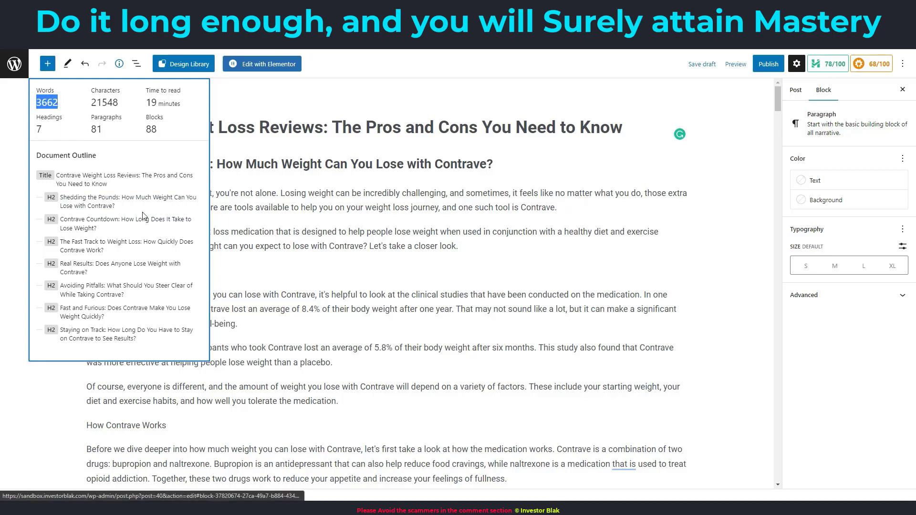
key("alt+Tab")
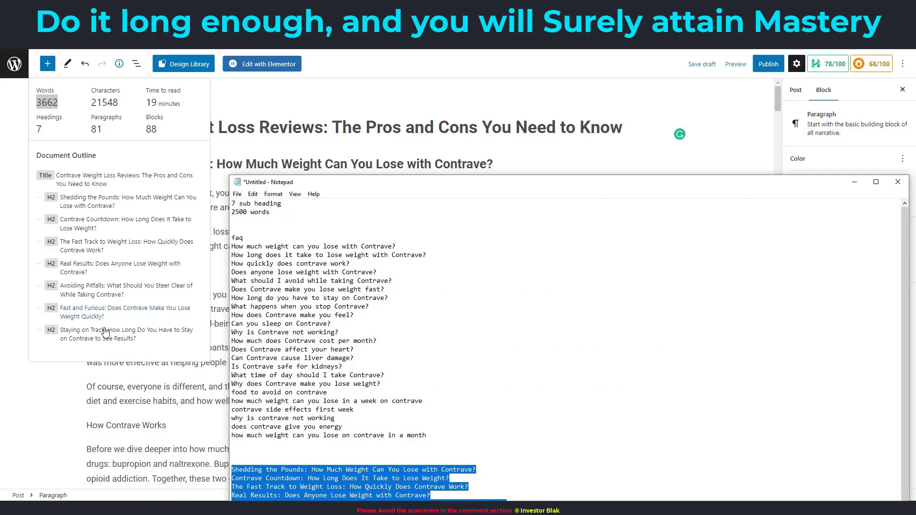
left_click(50, 417)
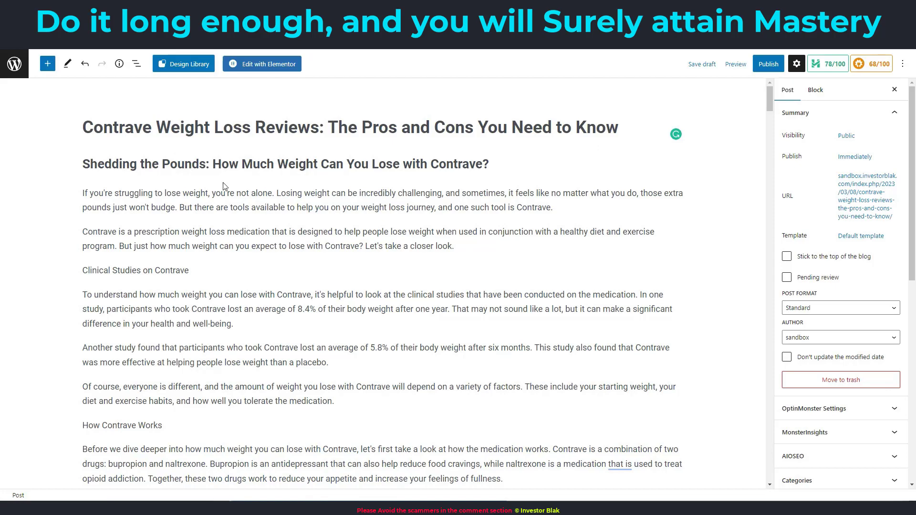
Read through the assembled post from the title to the closing paragraph of the "Staying on Track" section.
scroll(190, 227, "down", 15)
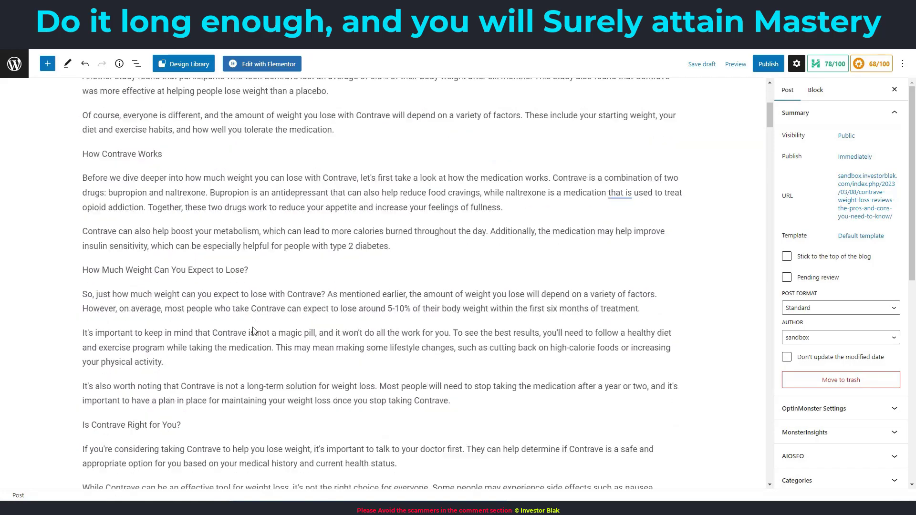
scroll(262, 347, "down", 15)
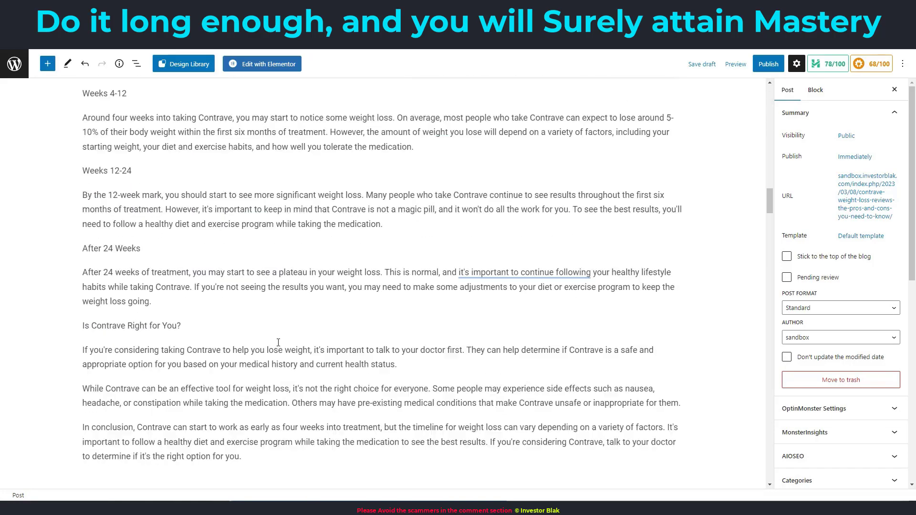
left_click_drag(769, 243, 758, 349)
scroll(758, 349, "up", 10)
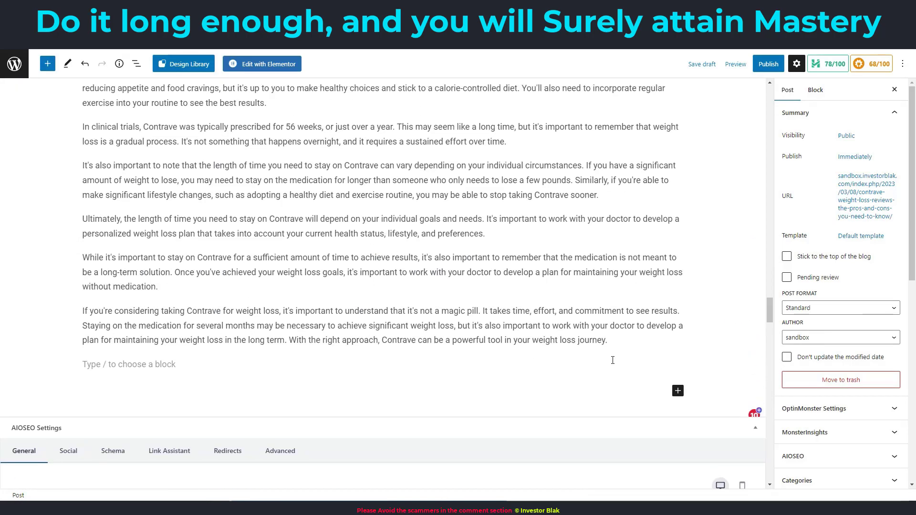
triple_click(197, 315)
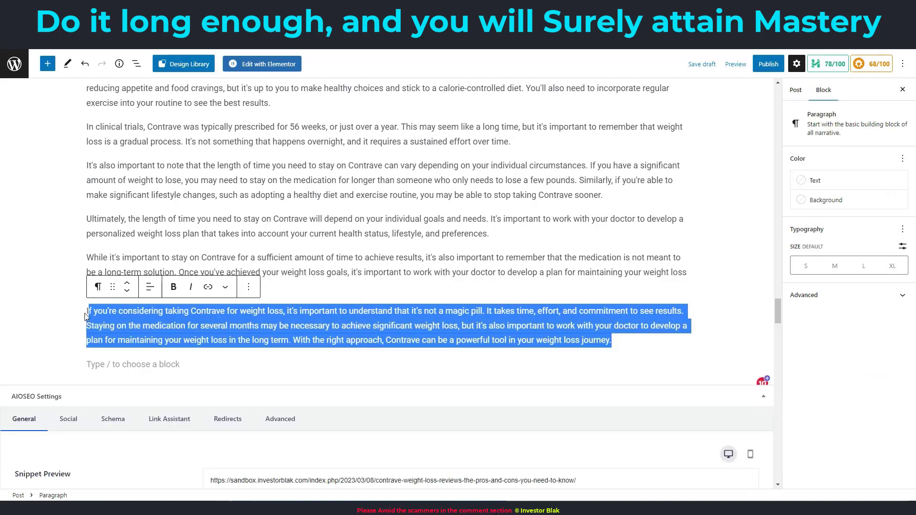
scroll(281, 319, "up", 15)
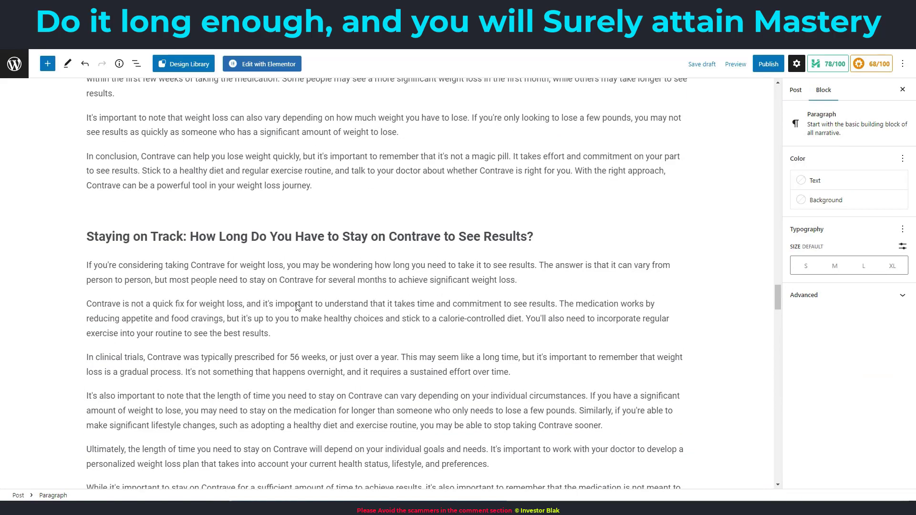
scroll(292, 322, "up", 15)
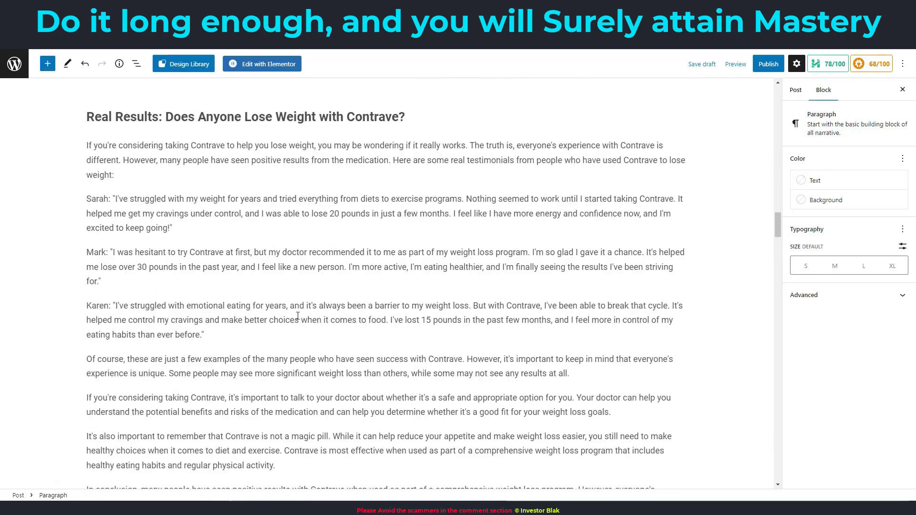
scroll(300, 316, "up", 15)
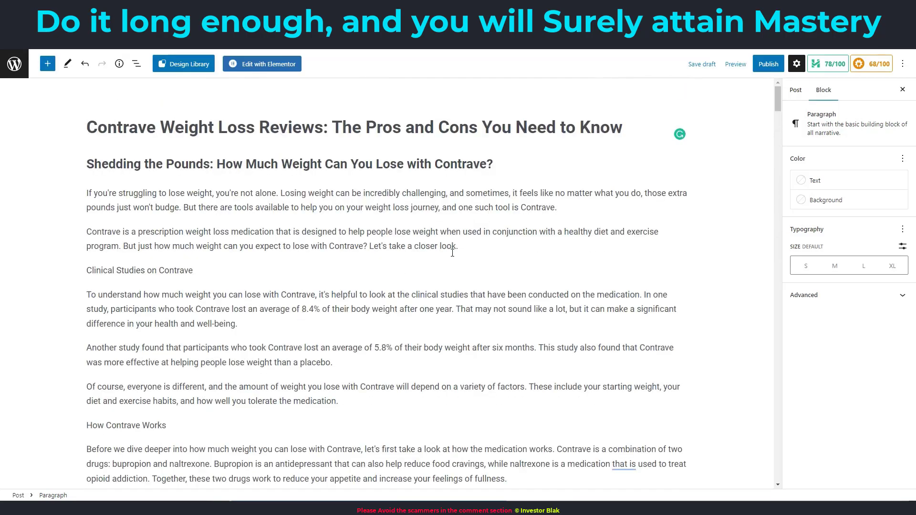
In the "Contrave Countdown" section, accept Grammarly's edits: "trying", a comma after "bupropion", removal of "that is", and the rewritten plateau sentence.
scroll(680, 140, "down", 6)
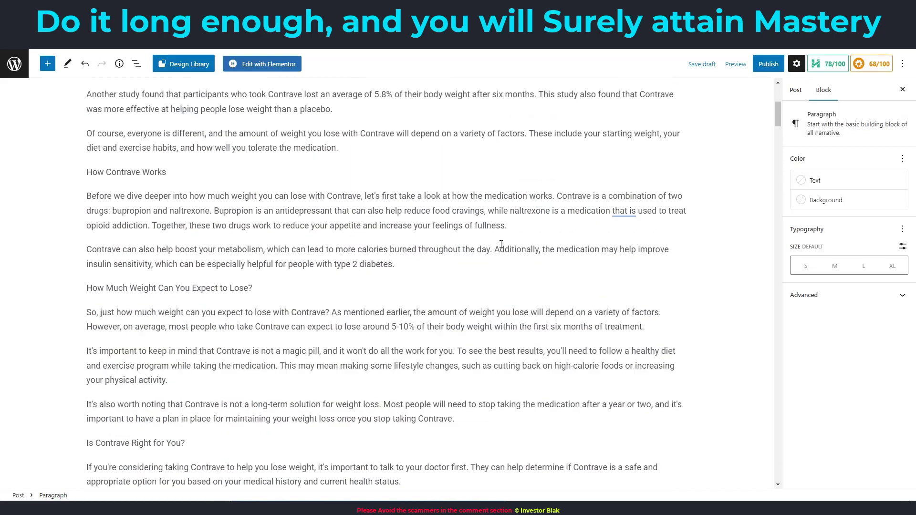
mouse_move(629, 176)
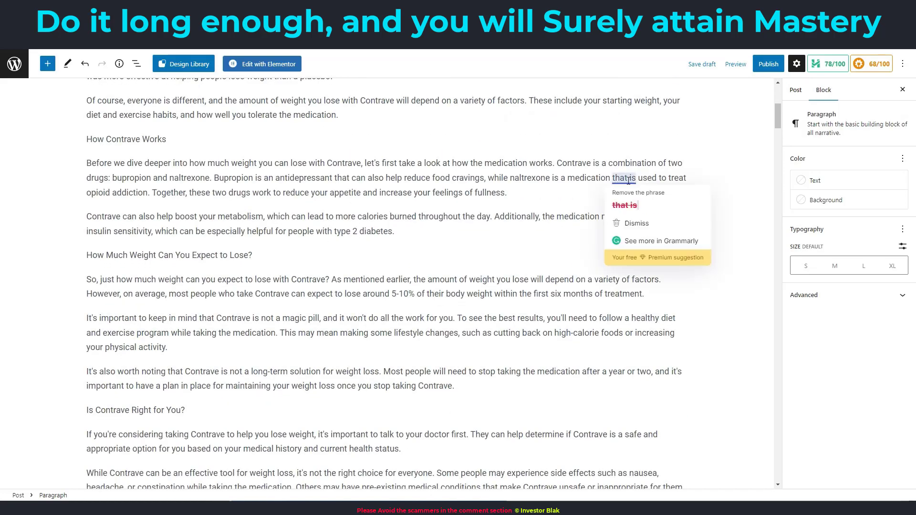
scroll(391, 282, "down", 7)
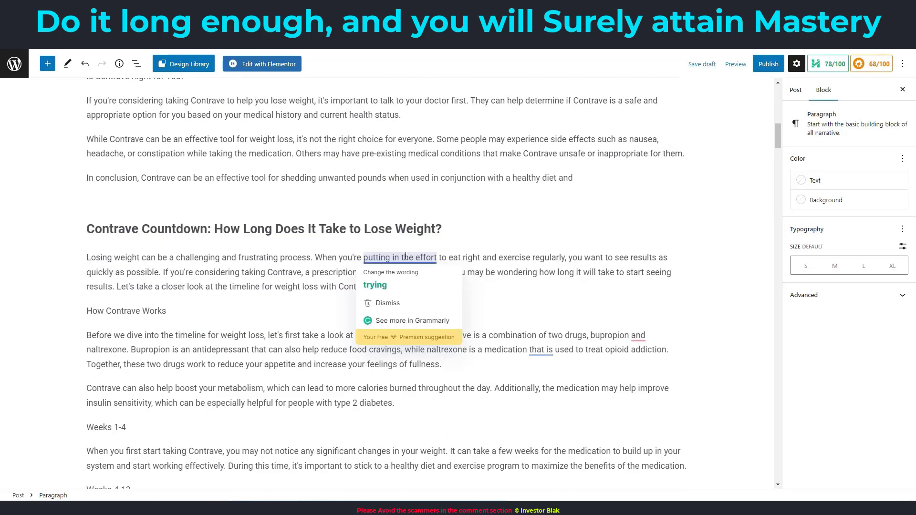
left_click(377, 285)
mouse_move(639, 336)
left_click(633, 358)
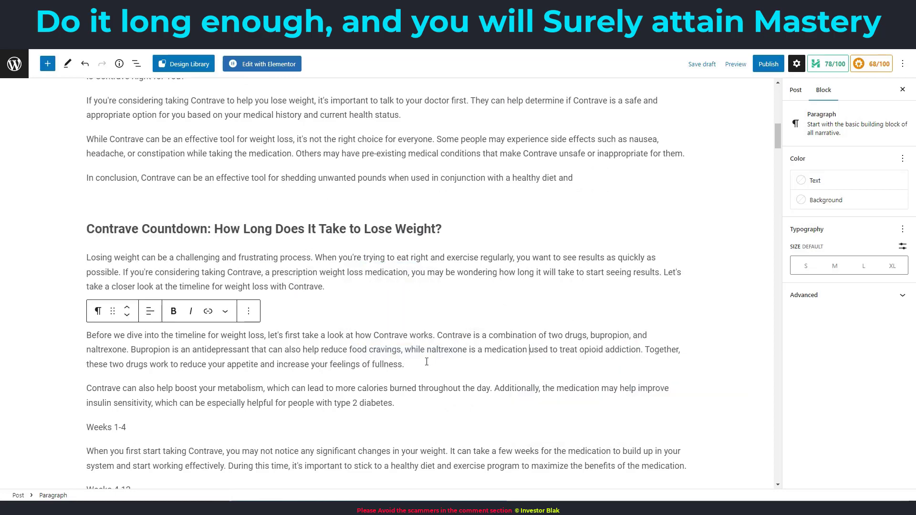
scroll(506, 329, "down", 9)
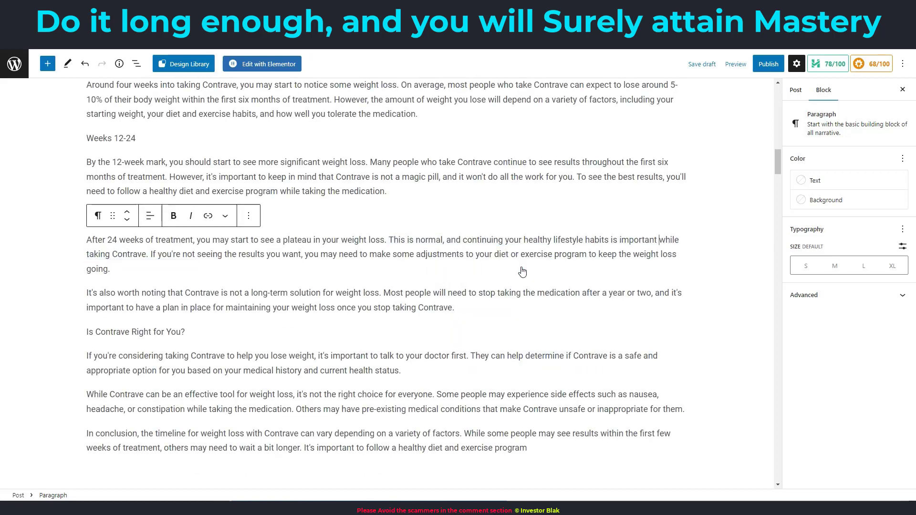
In the "Fast Track to Weight Loss" section, accept Grammarly's "weight-loss" hyphenation, the comma after "bupropion", and the removal of "that is".
scroll(388, 287, "down", 4)
mouse_move(447, 344)
left_click(447, 364)
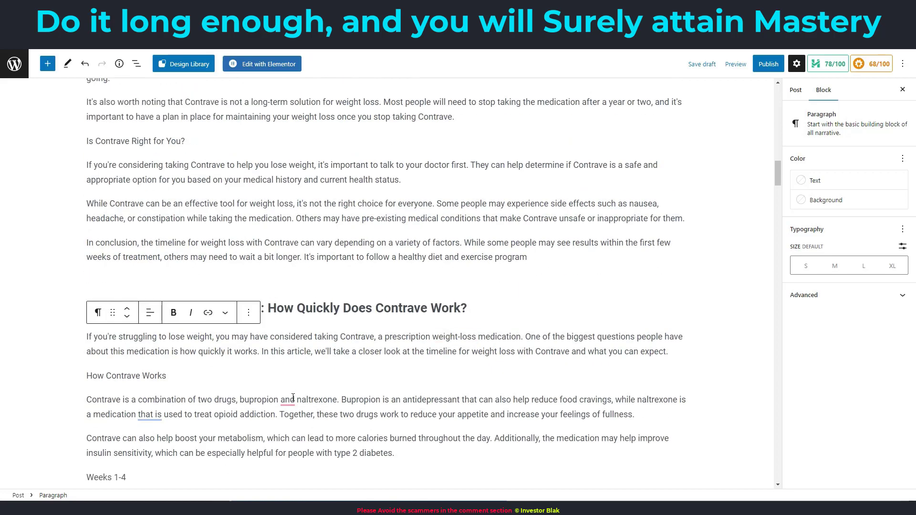
mouse_move(286, 404)
left_click(289, 428)
mouse_move(154, 417)
left_click(159, 348)
Under "After 24 Weeks" in the Fast Track section, accept Grammarly's rewrite "continuing your healthy lifestyle habits is important".
scroll(380, 318, "down", 6)
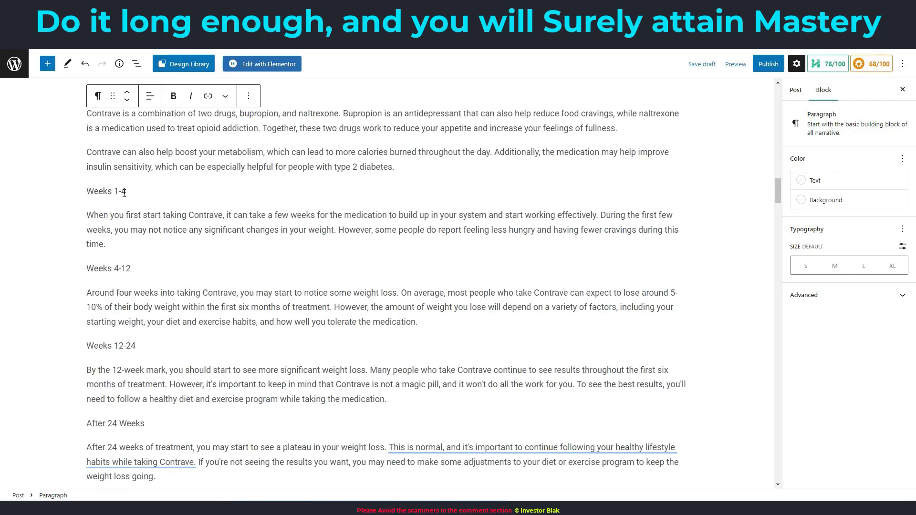
scroll(161, 303, "down", 2)
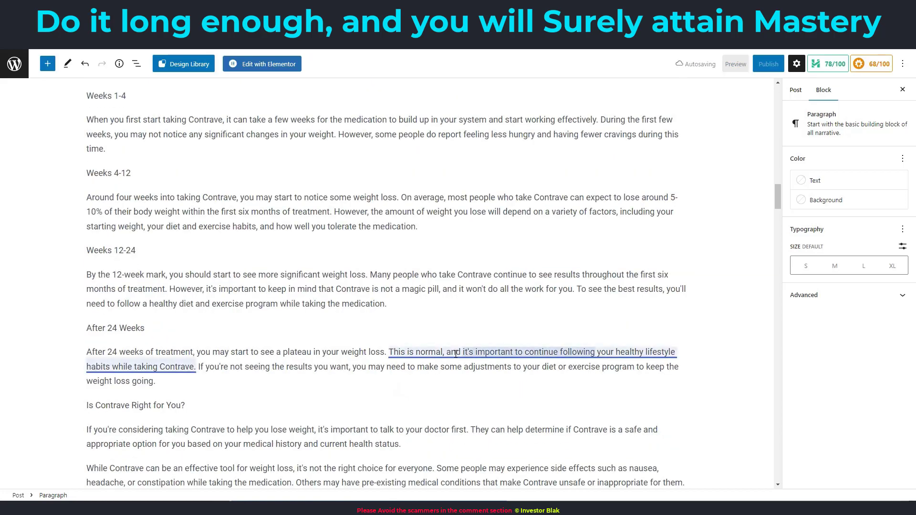
mouse_move(420, 354)
left_click(457, 386)
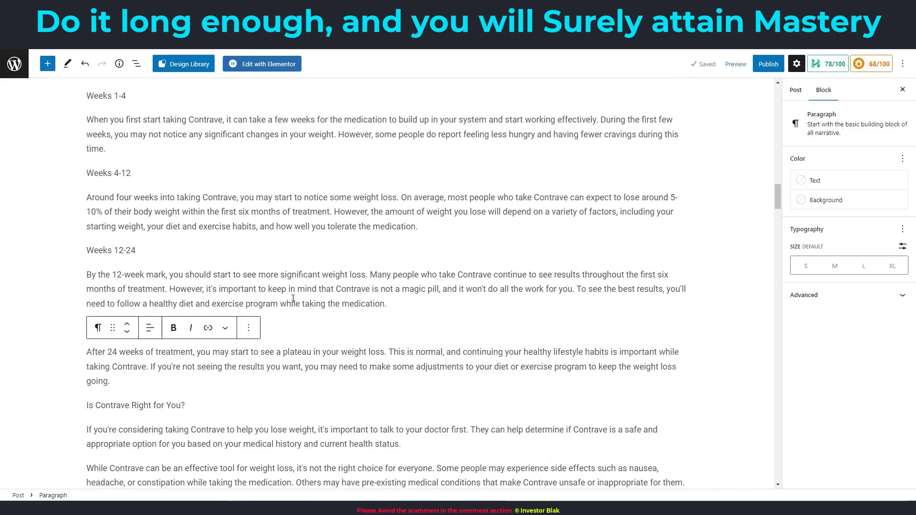
Add an empty block between the metabolism paragraph and "Weeks 1-4" in the Fast Track section, and search the available blocks for "table".
scroll(76, 205, "up", 1)
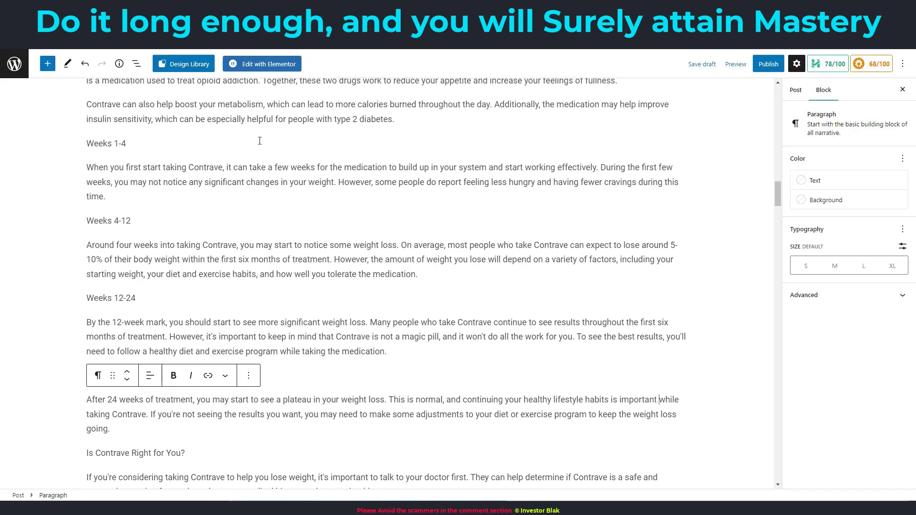
scroll(123, 149, "up", 4)
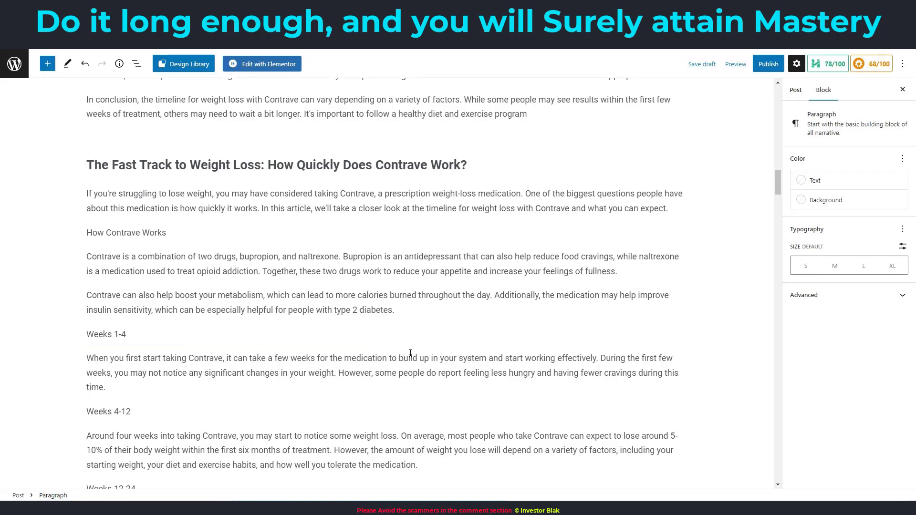
left_click(409, 313)
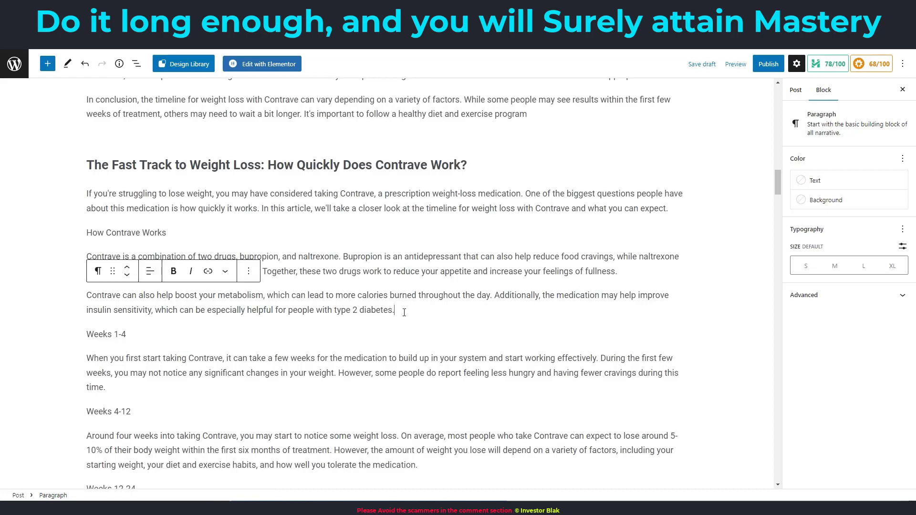
key("Return")
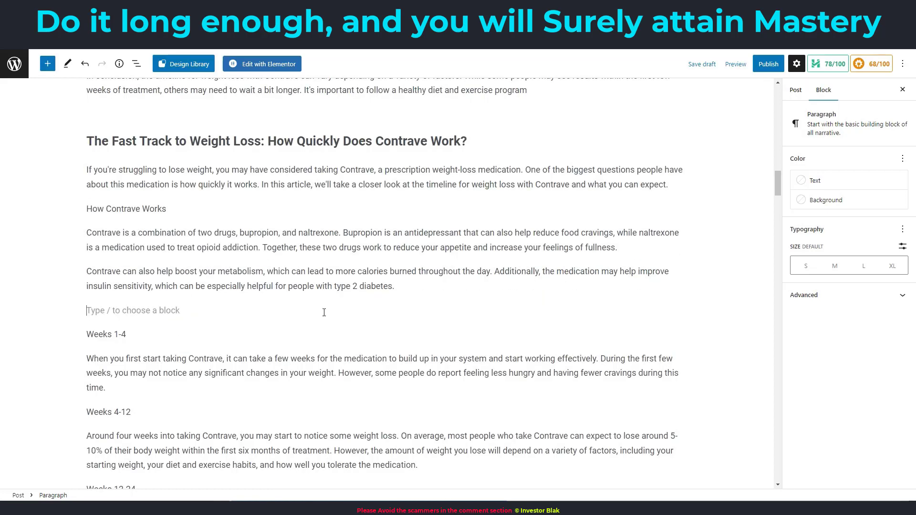
left_click(682, 309)
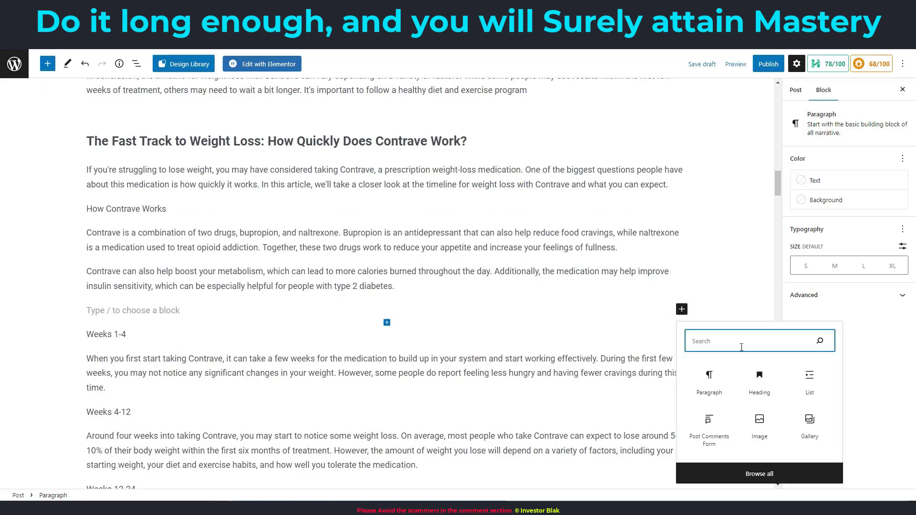
type("table")
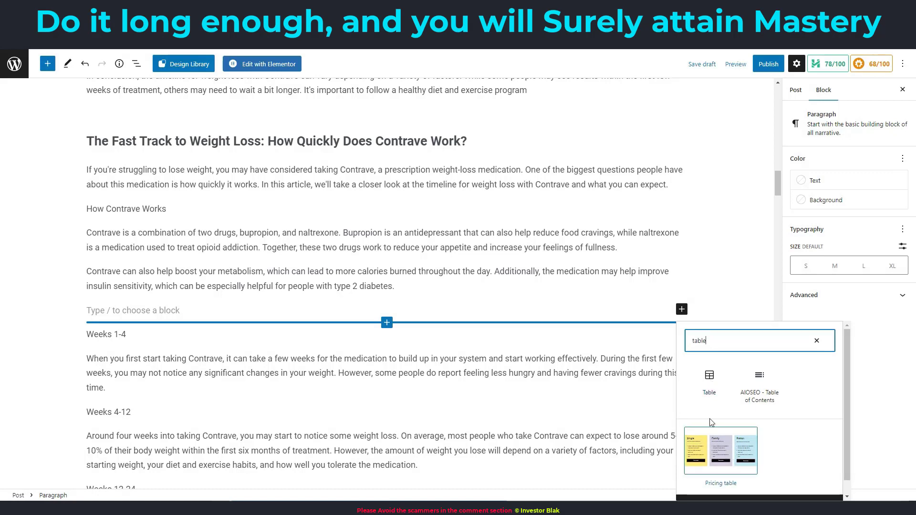
scroll(712, 391, "down", 1)
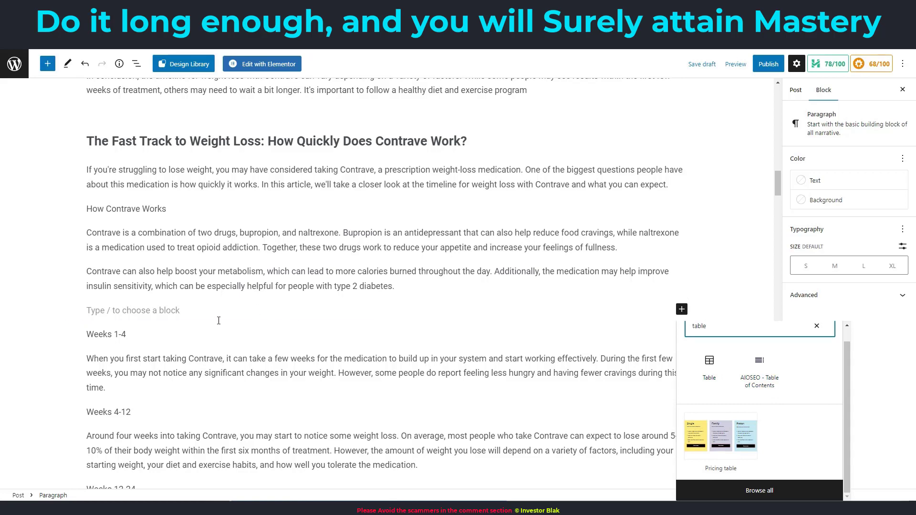
scroll(220, 301, "down", 2)
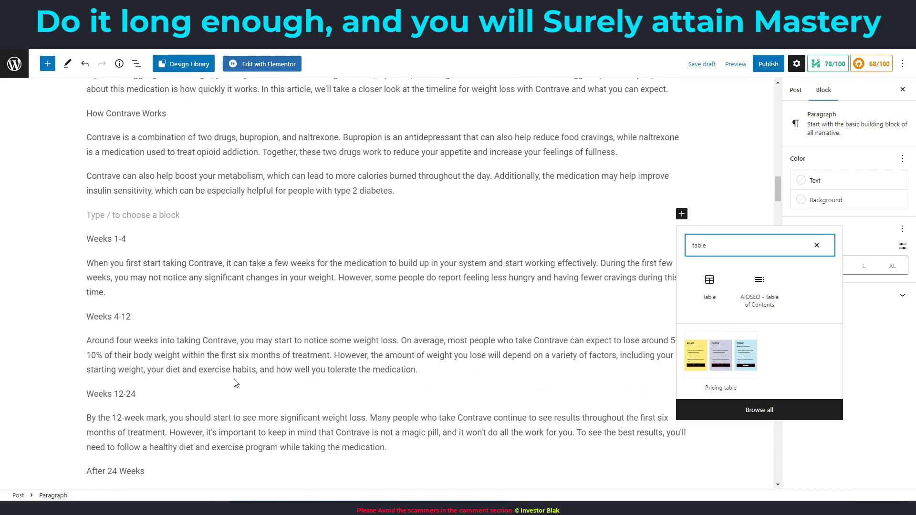
scroll(188, 273, "down", 2)
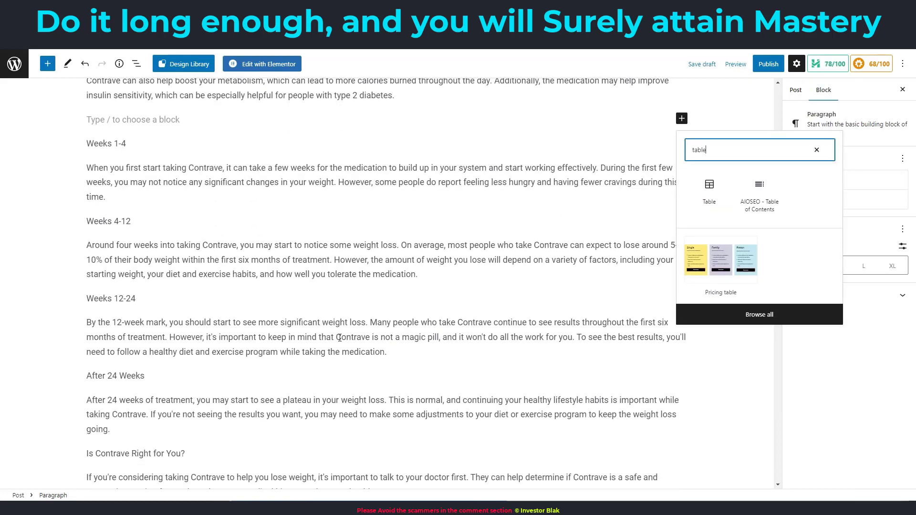
scroll(339, 338, "up", 4)
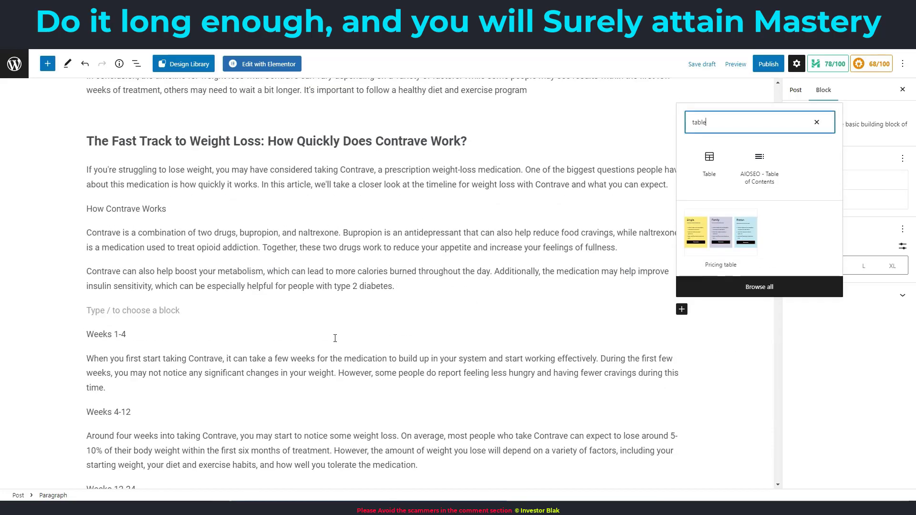
Review the testimonials under "Real Results" and the items to avoid under "Avoiding Pitfalls" for places to improve formatting.
scroll(336, 339, "down", 12)
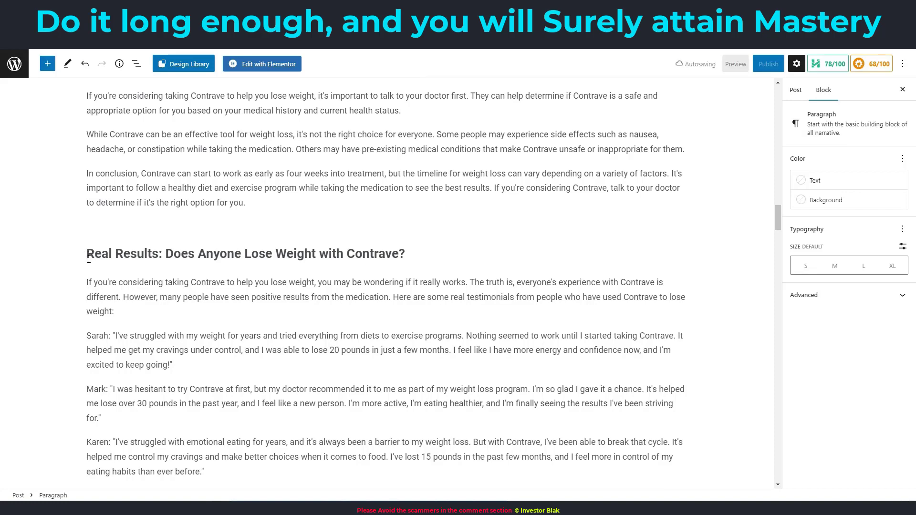
scroll(260, 300, "down", 3)
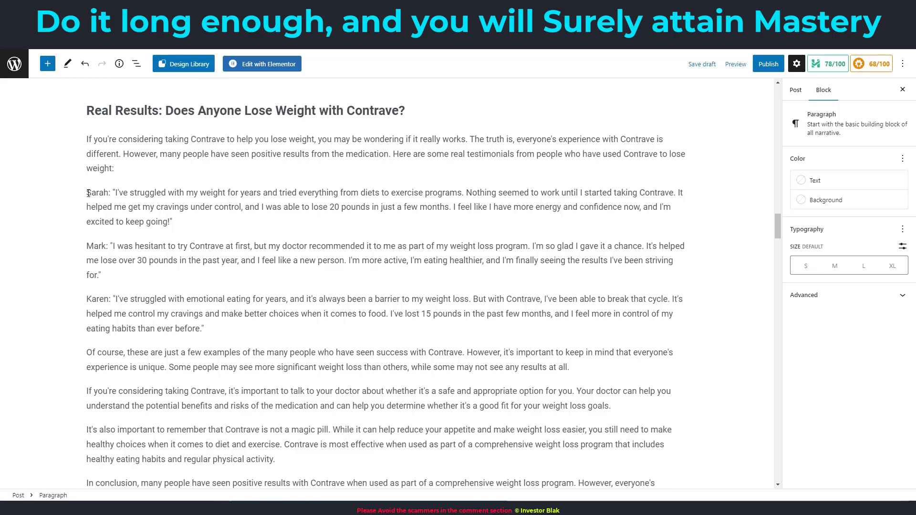
triple_click(100, 205)
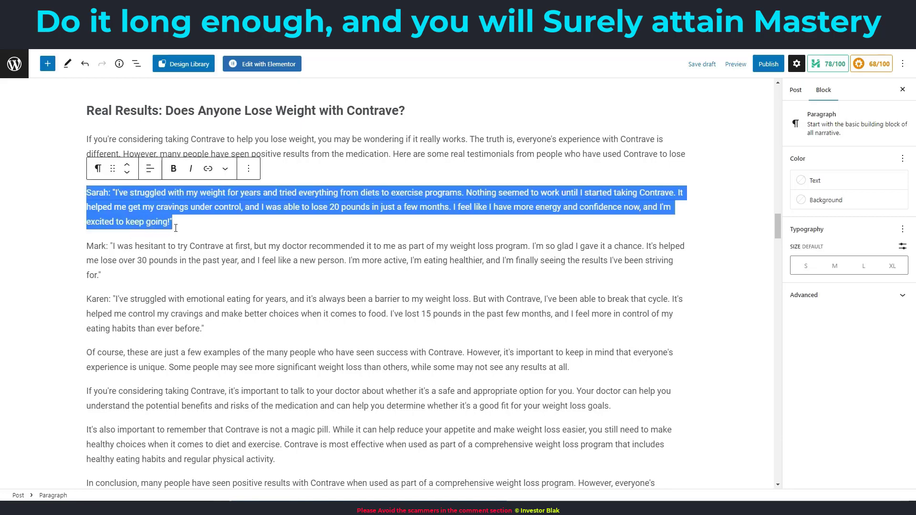
scroll(195, 355, "down", 2)
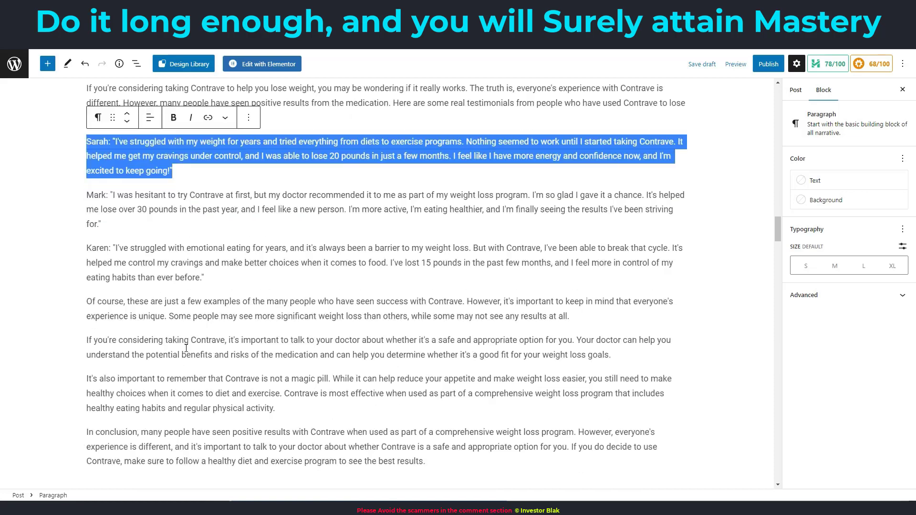
scroll(183, 344, "up", 3)
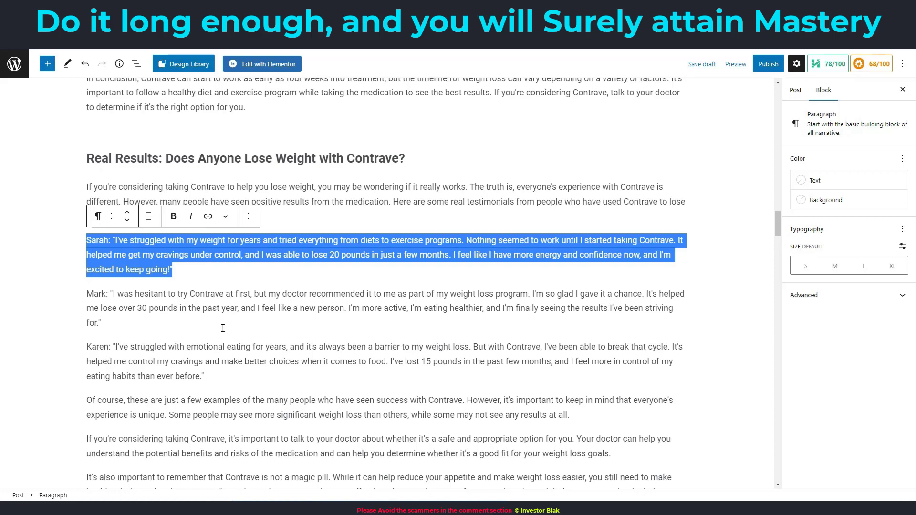
scroll(215, 293, "down", 3)
scroll(215, 318, "down", 4)
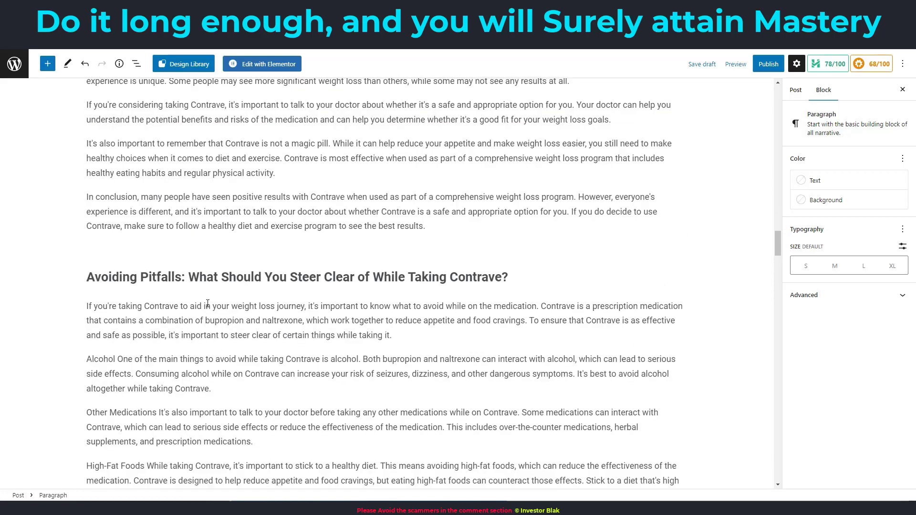
scroll(214, 329, "down", 7)
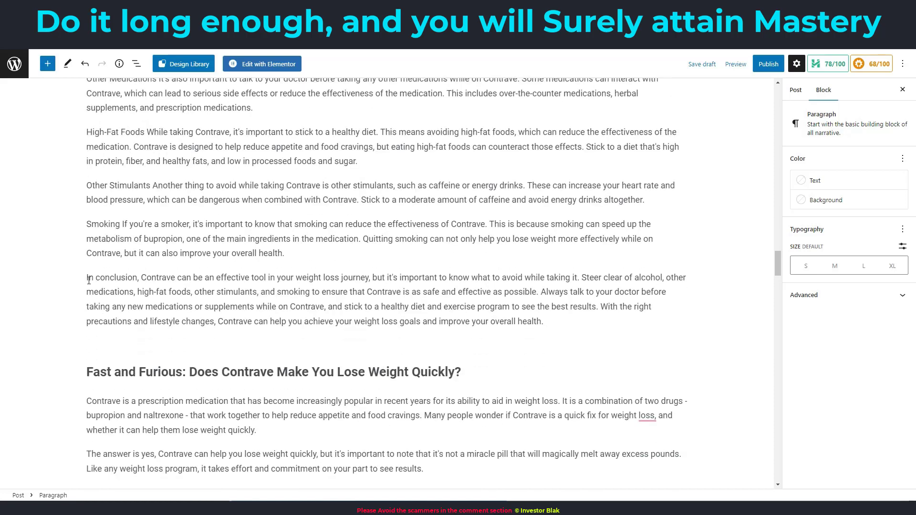
scroll(186, 327, "up", 7)
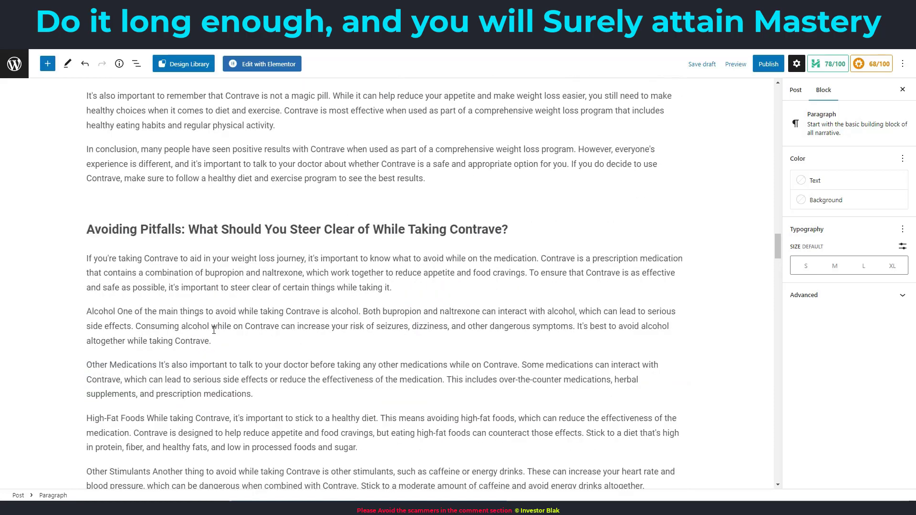
scroll(85, 203, "up", 7)
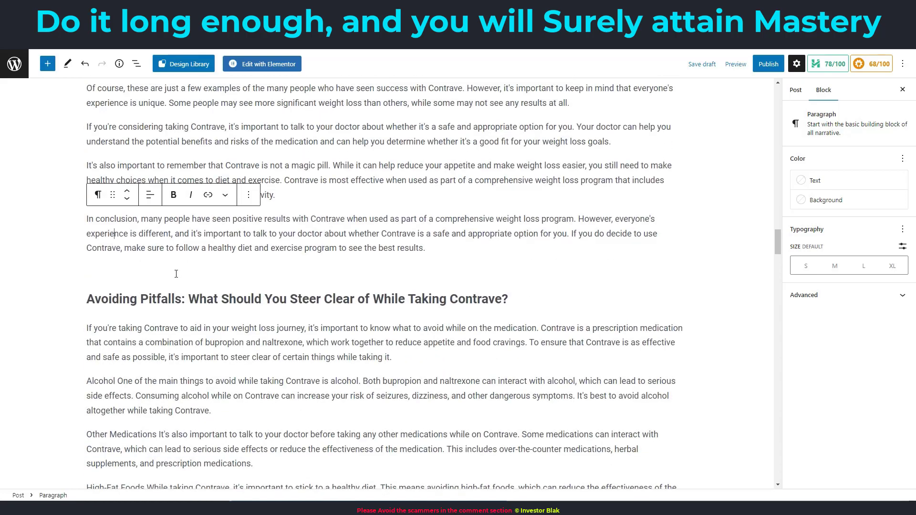
Remove "In conclusion," from the closing paragraph just above the "Real Results" heading.
scroll(170, 280, "up", 1)
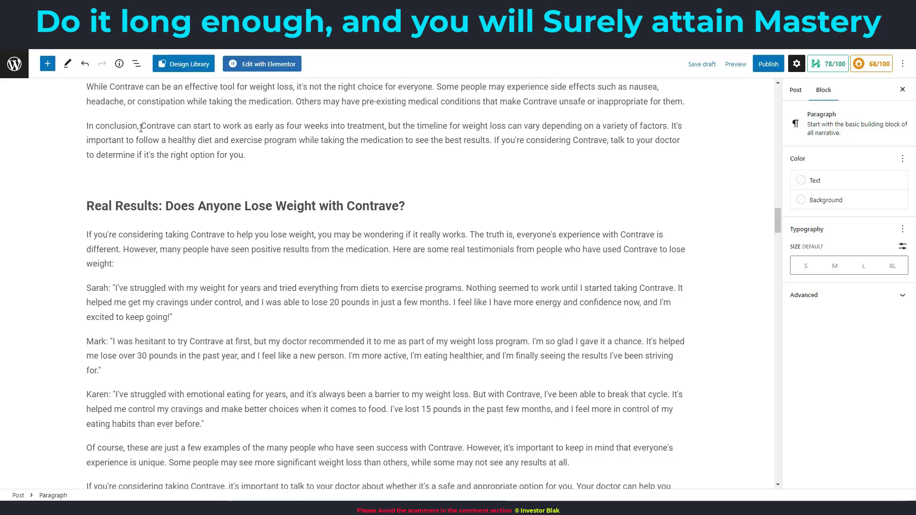
left_click_drag(143, 128, 84, 127)
key("BackSpace")
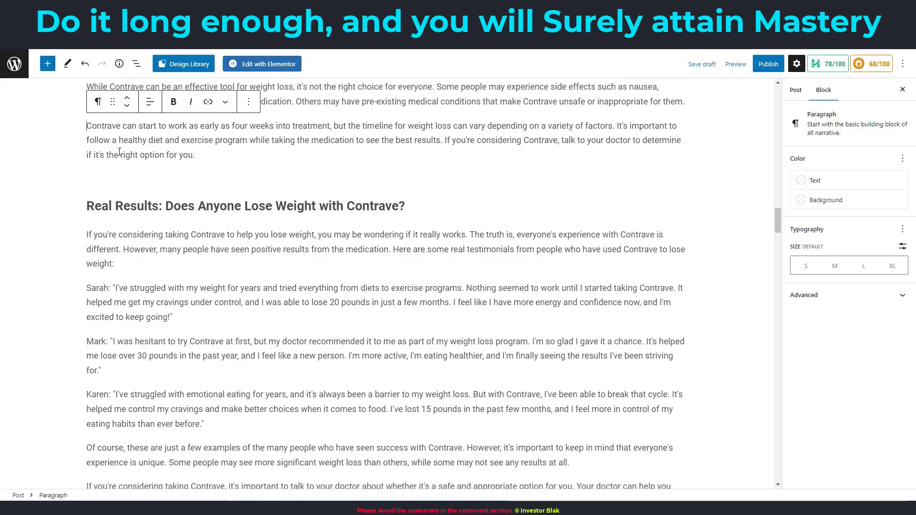
Remove "In conclusion," from the last paragraph of the "Real Results" section and capitalize its new first word, "Many".
scroll(178, 312, "down", 3)
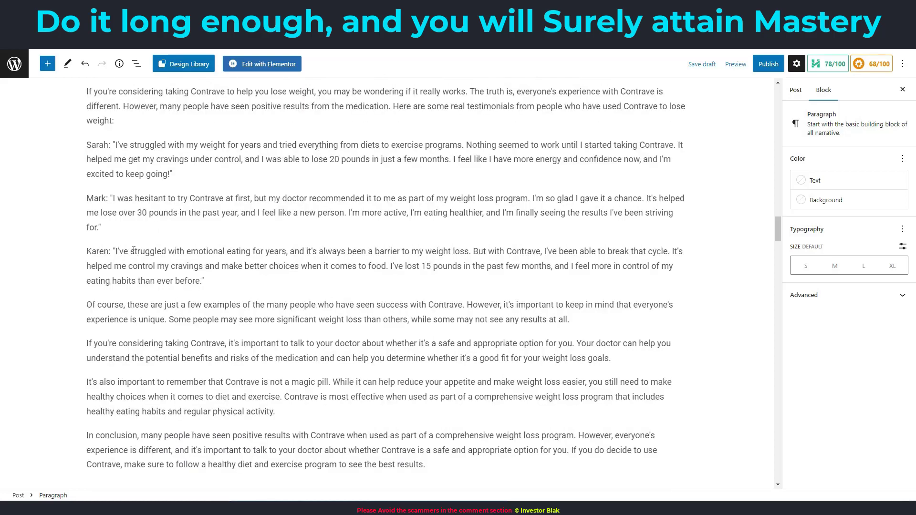
scroll(169, 248, "up", 3)
scroll(171, 252, "down", 2)
scroll(171, 252, "down", 4)
left_click_drag(140, 292, 87, 290)
key("BackSpace")
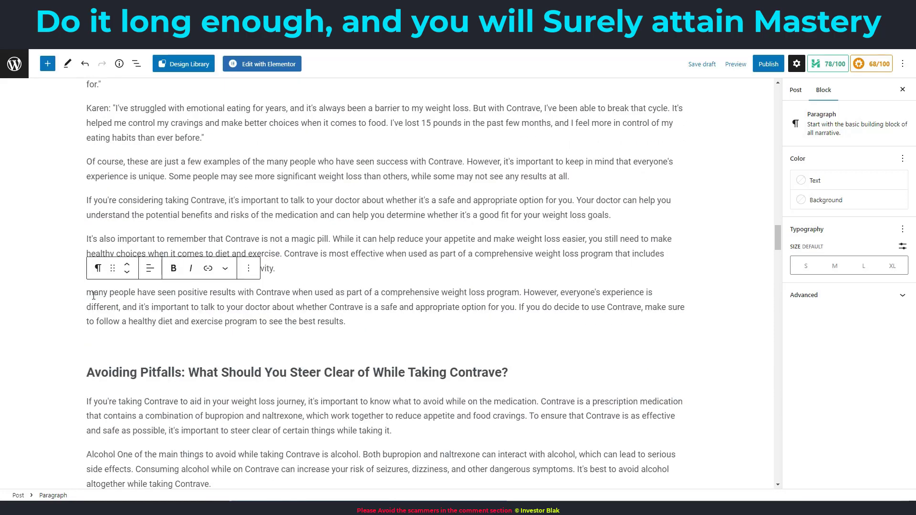
key("Delete")
type("M")
Replace "In conclusion," with "Ultimately," in the closing paragraph of the "Avoiding Pitfalls" section.
scroll(198, 334, "down", 7)
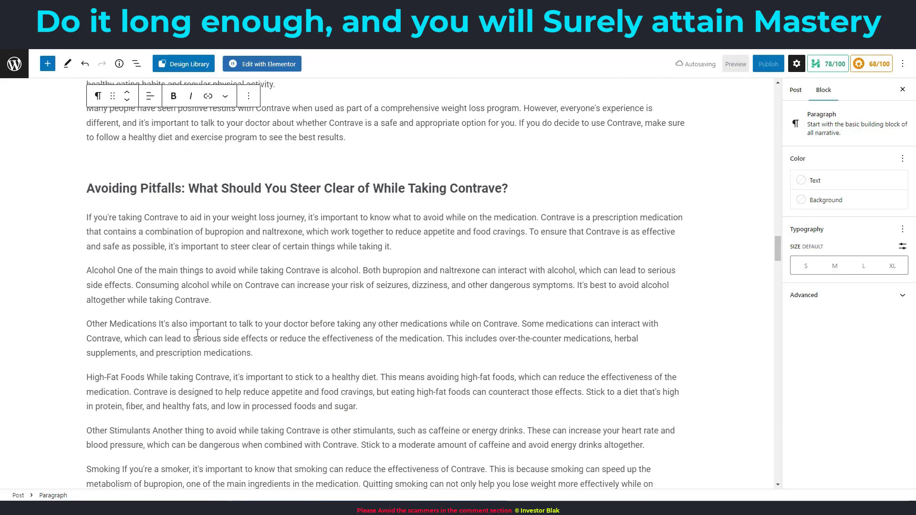
scroll(197, 334, "down", 2)
left_click_drag(141, 277, 89, 276)
key("Delete")
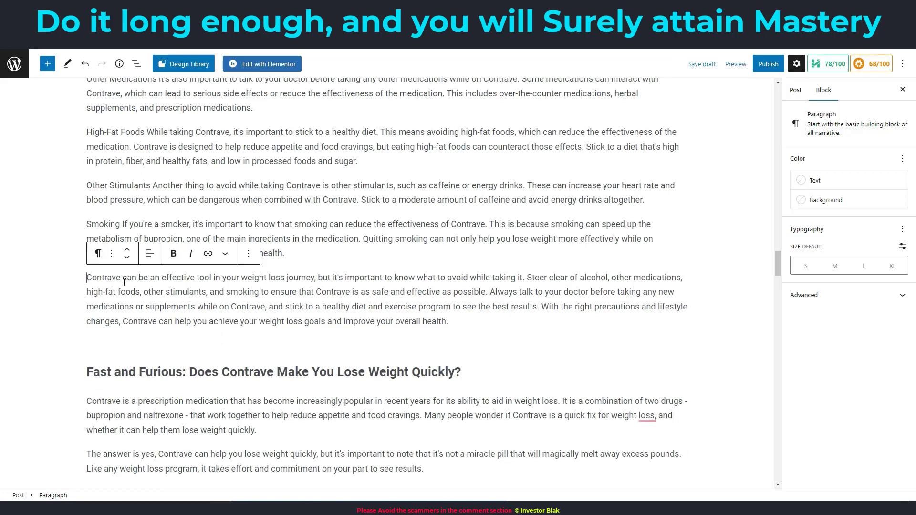
type("Ultimately")
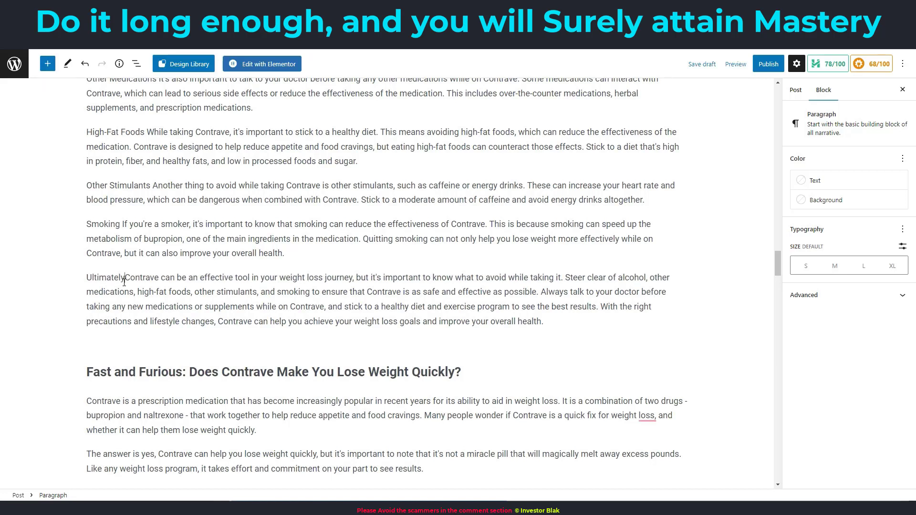
type(",")
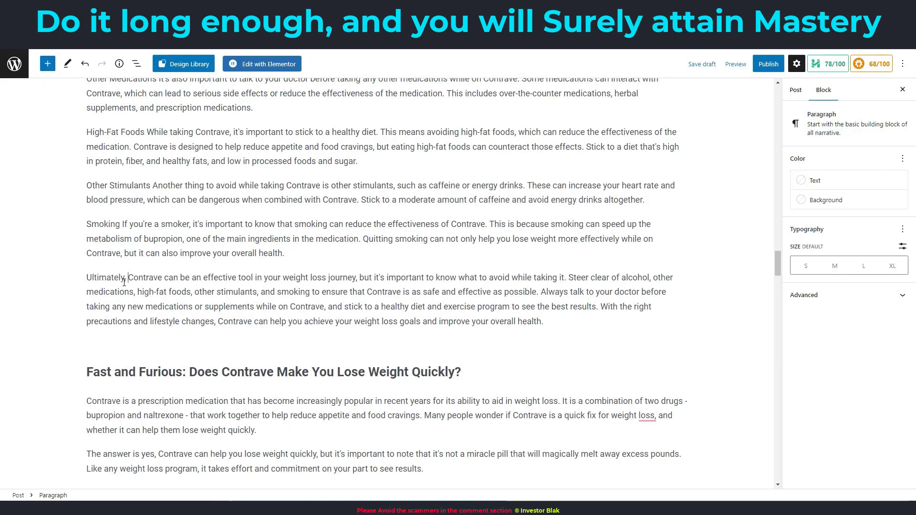
Replace "In conclusion," with "Most certainly," at the start of the last paragraph of the "Fast and Furious" section.
scroll(174, 347, "down", 8)
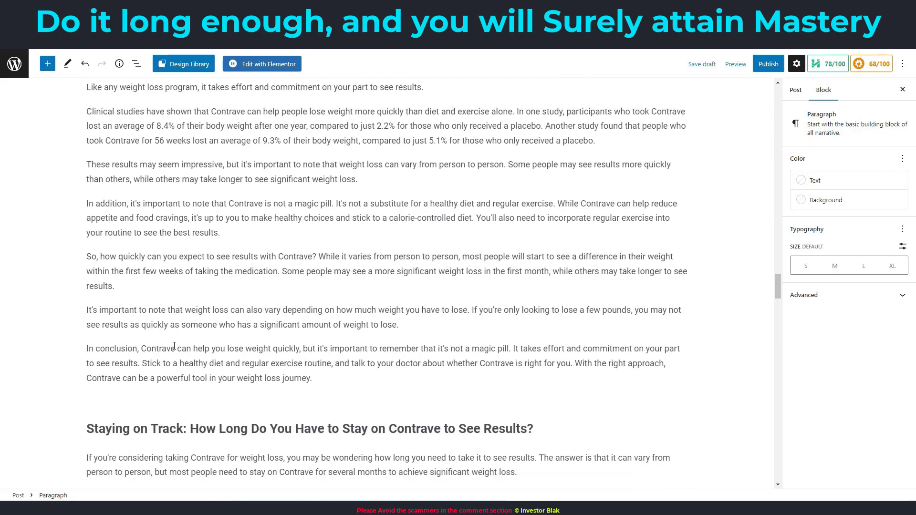
left_click(145, 349)
left_click_drag(142, 350, 86, 347)
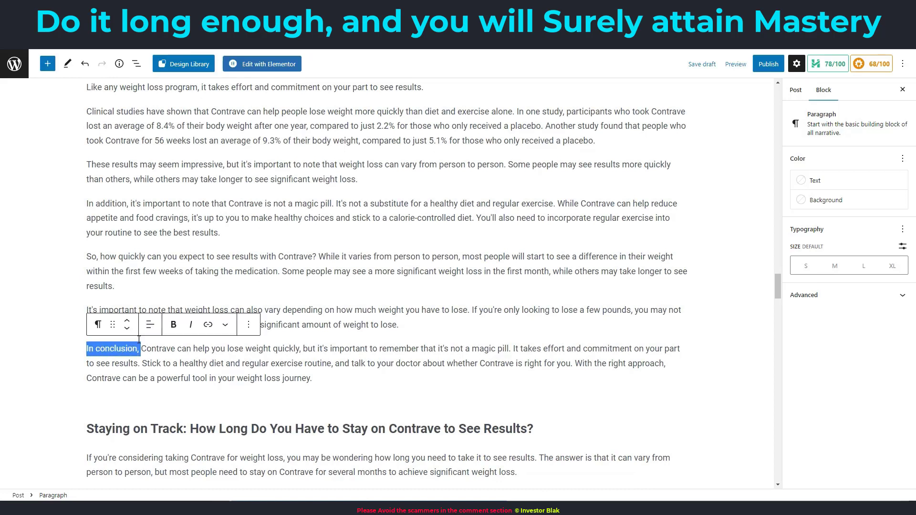
key("BackSpace")
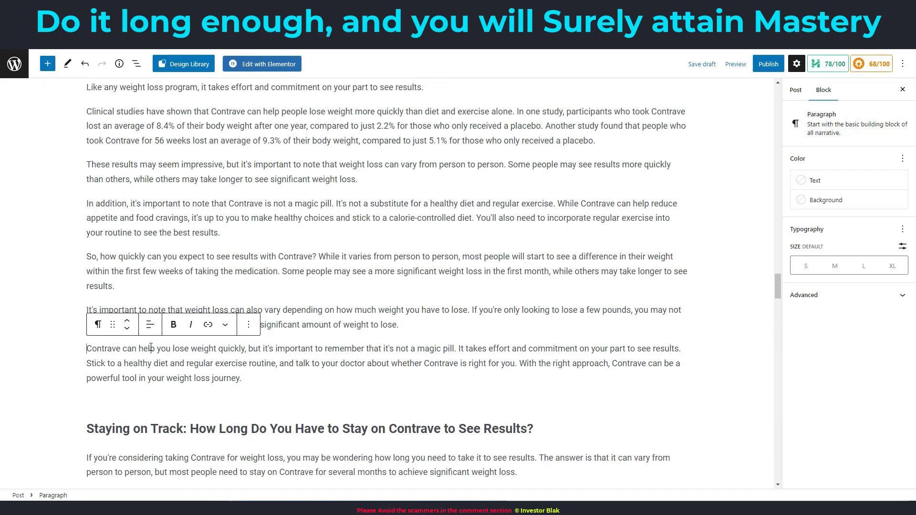
type("Most certain")
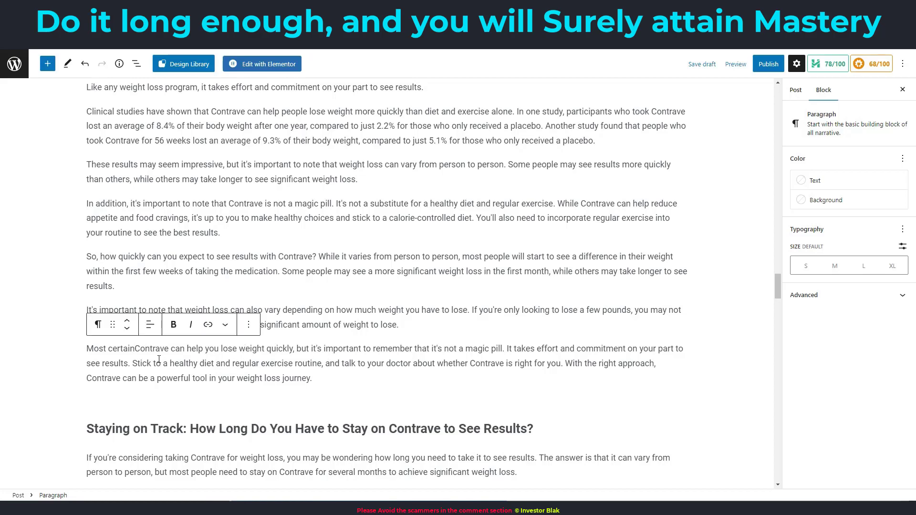
type(",")
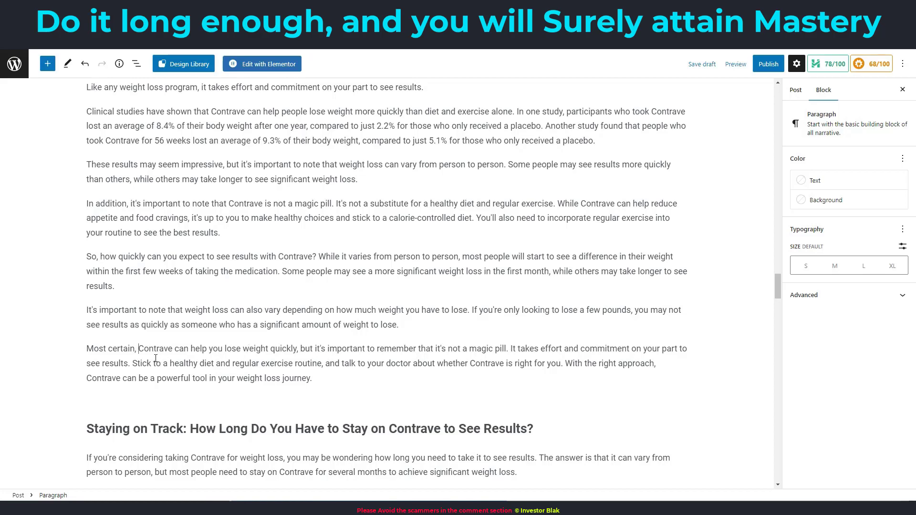
scroll(160, 358, "down", 2)
mouse_move(126, 253)
left_click(125, 281)
scroll(205, 280, "down", 8)
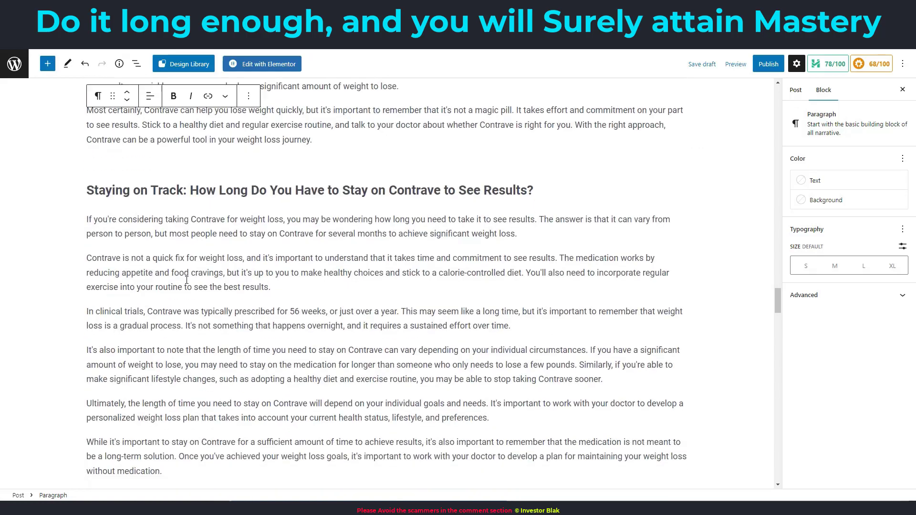
scroll(229, 285, "up", 20)
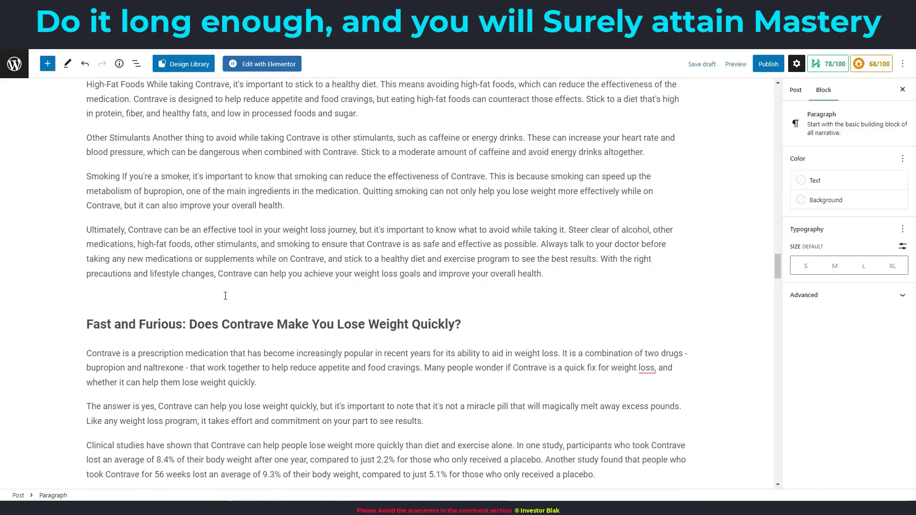
scroll(226, 302, "up", 7)
scroll(238, 287, "up", 15)
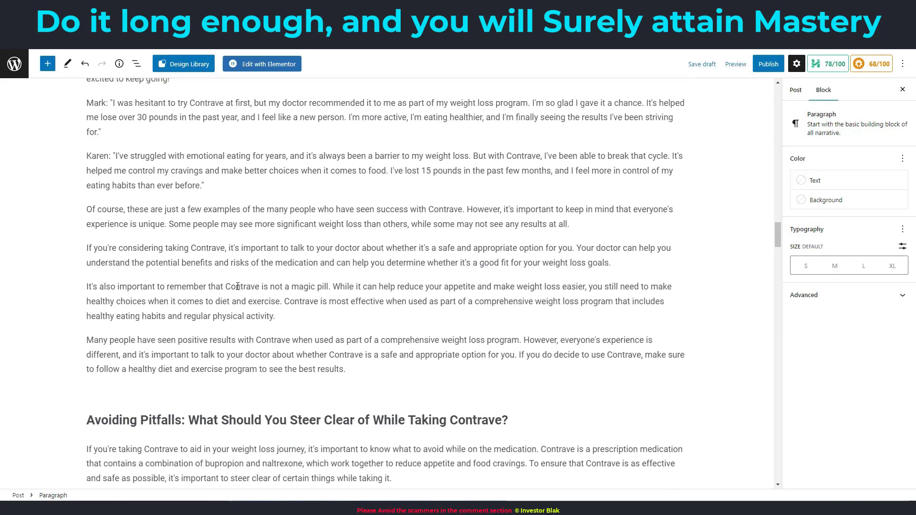
scroll(297, 258, "up", 20)
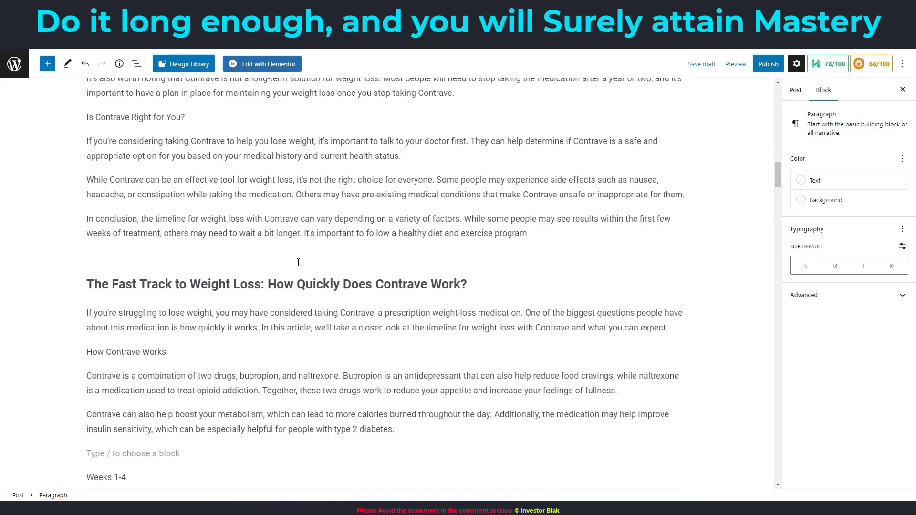
scroll(298, 252, "up", 10)
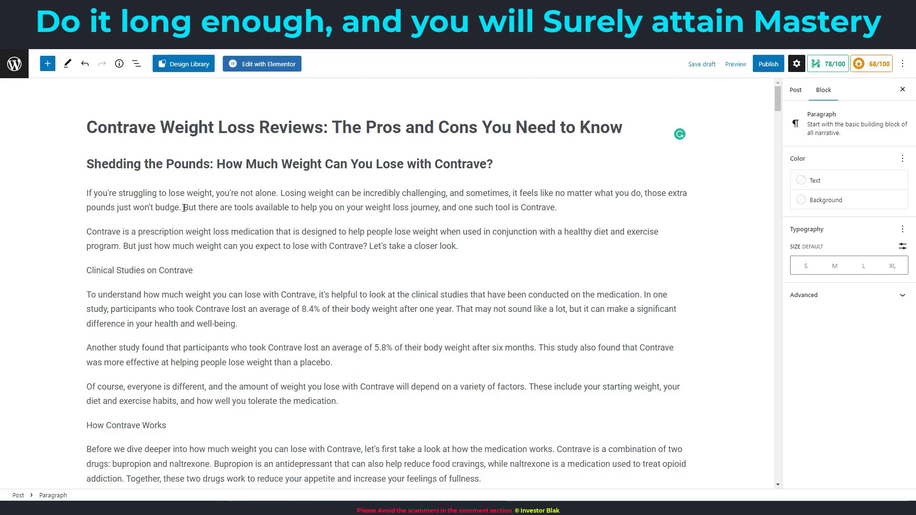
left_click(184, 209)
key("Return")
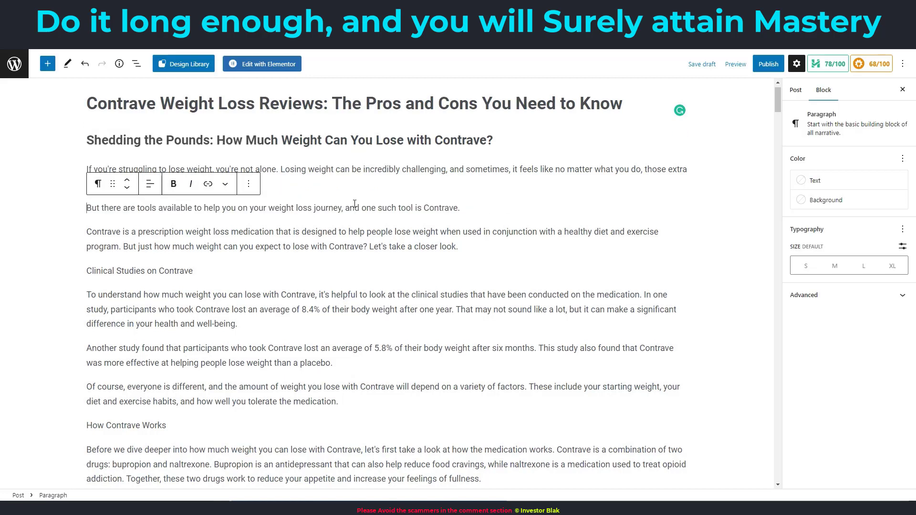
key("BackSpace")
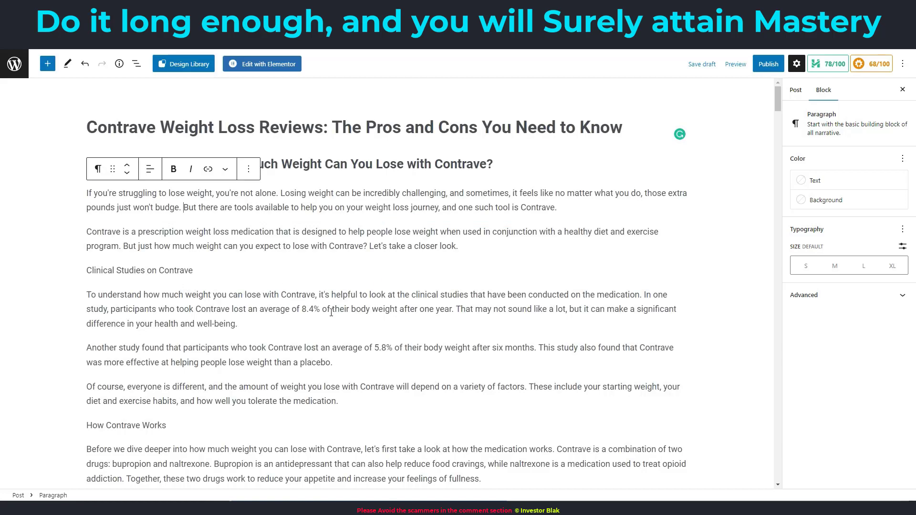
Under the first "How Contrave Works", split the opening paragraph so a new one begins at "Bupropion is an antidepressant".
scroll(359, 310, "down", 4)
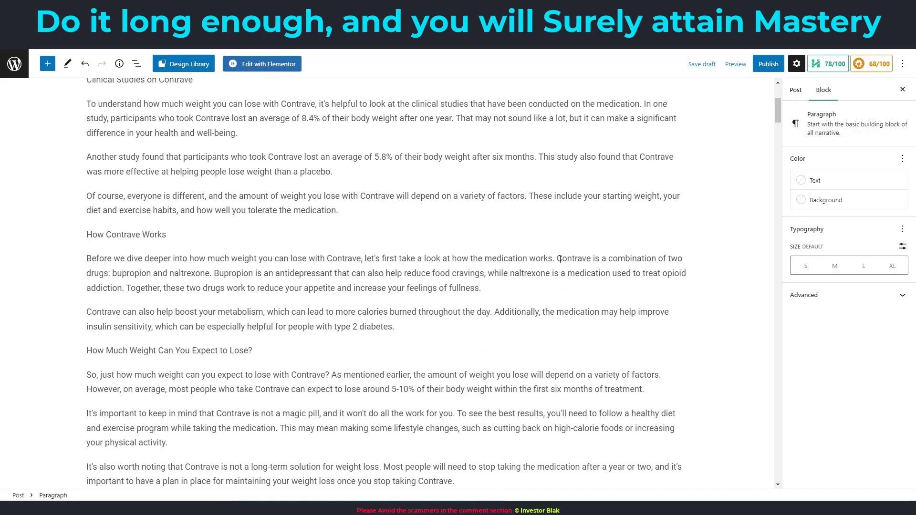
left_click(215, 274)
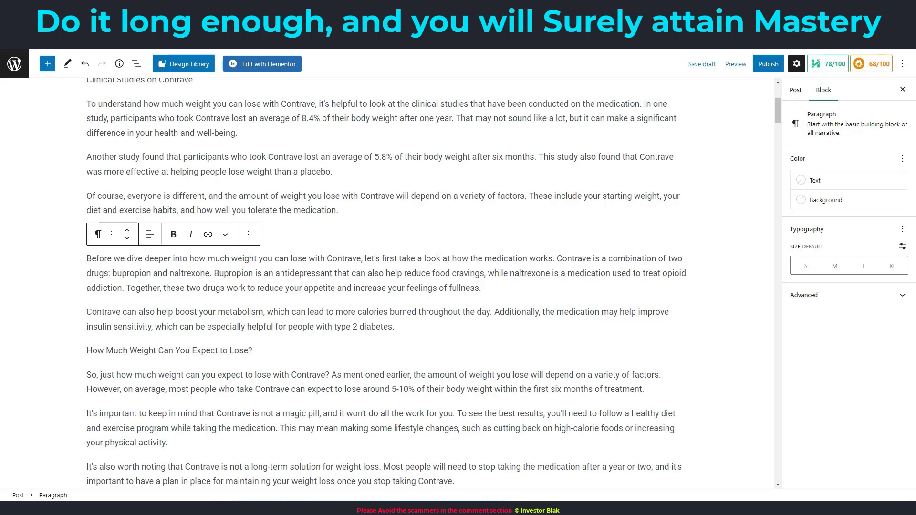
key("Return")
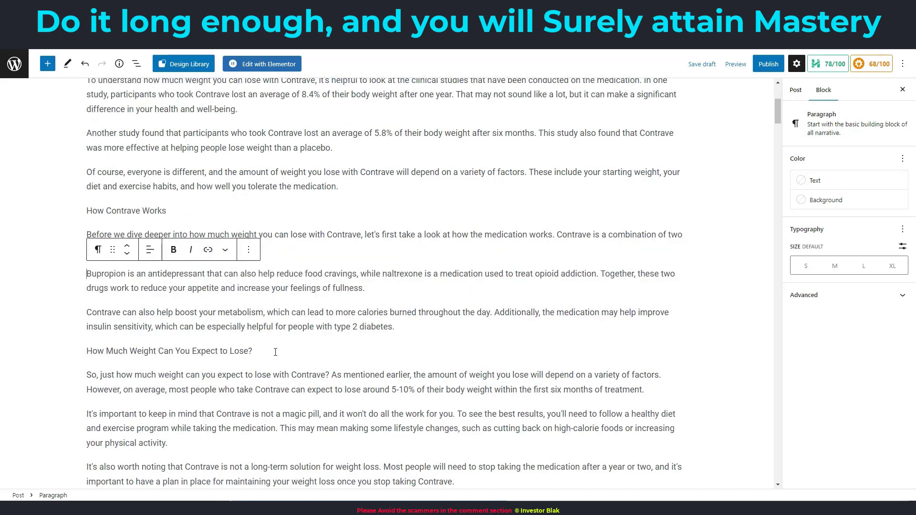
In the "Contrave Countdown" section, start new paragraphs at "If you're considering taking Contrave" and at "Bupropion is an antidepressant".
scroll(275, 352, "down", 3)
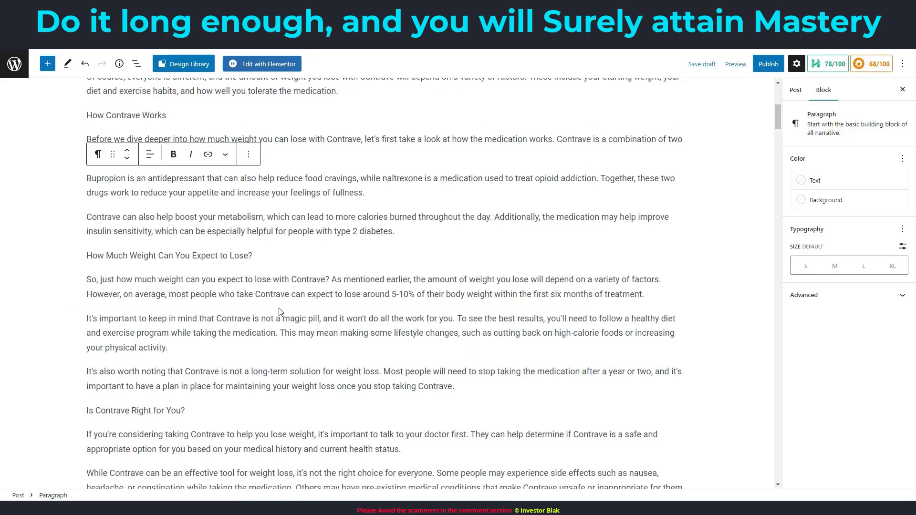
scroll(336, 306, "down", 3)
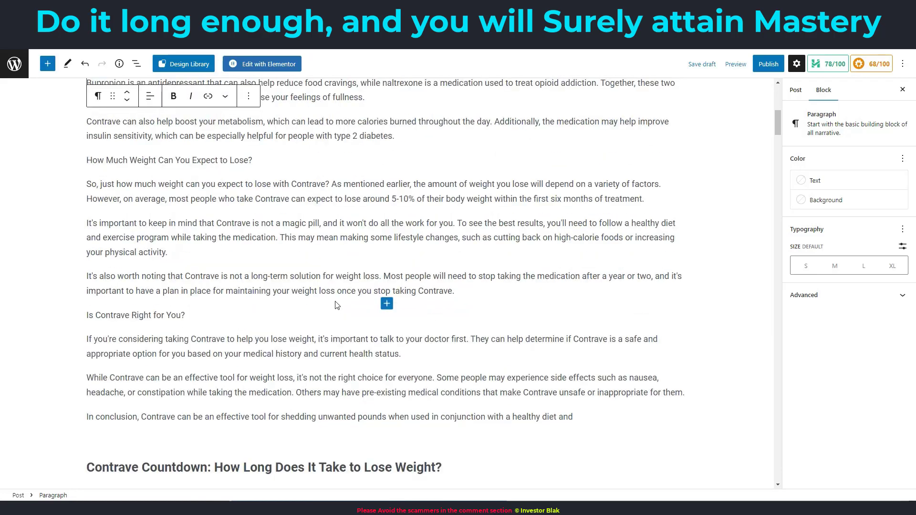
scroll(336, 304, "down", 1)
scroll(336, 304, "down", 7)
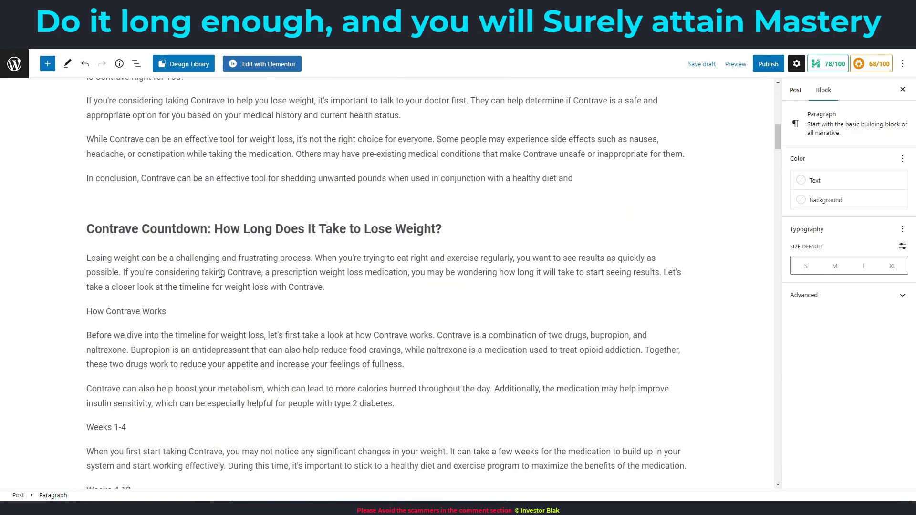
left_click(125, 272)
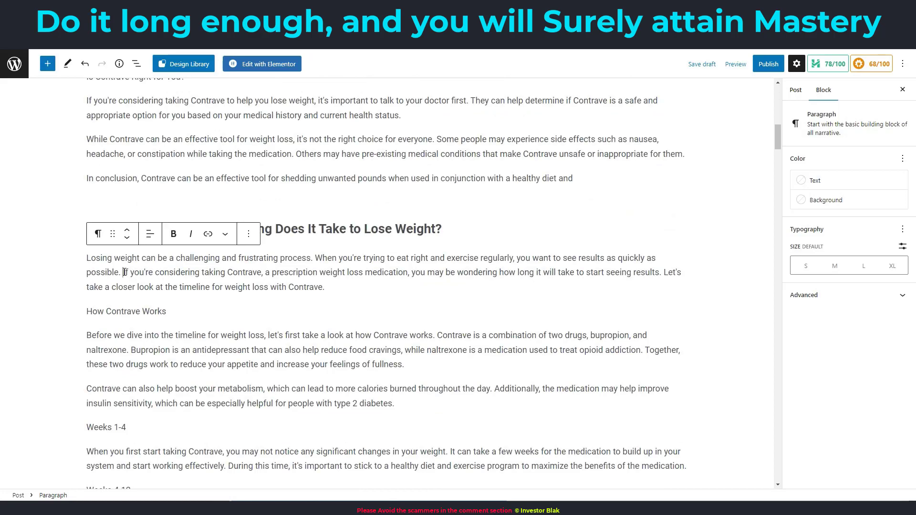
key("Return")
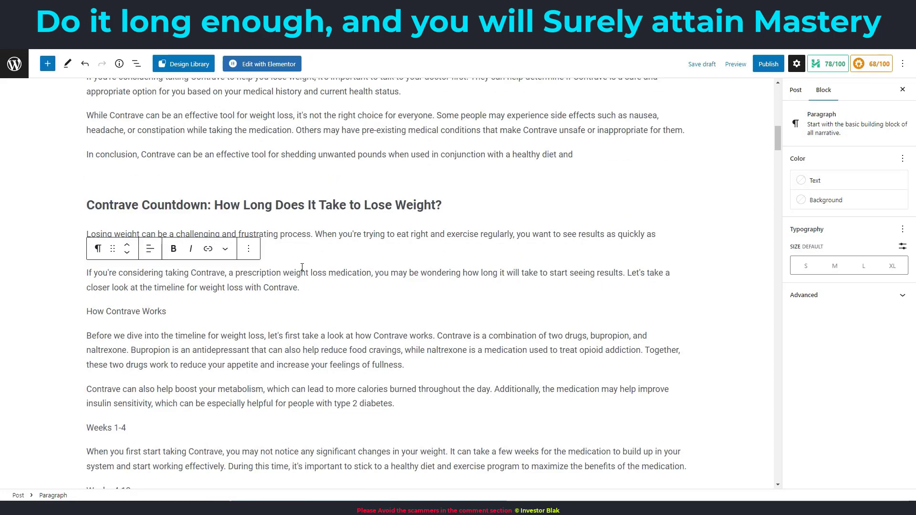
scroll(254, 306, "down", 2)
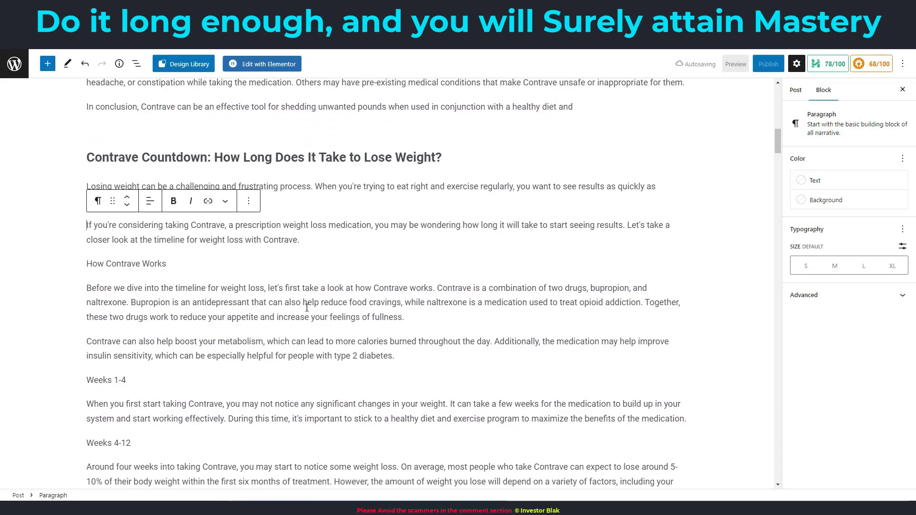
left_click(131, 303)
key("Return")
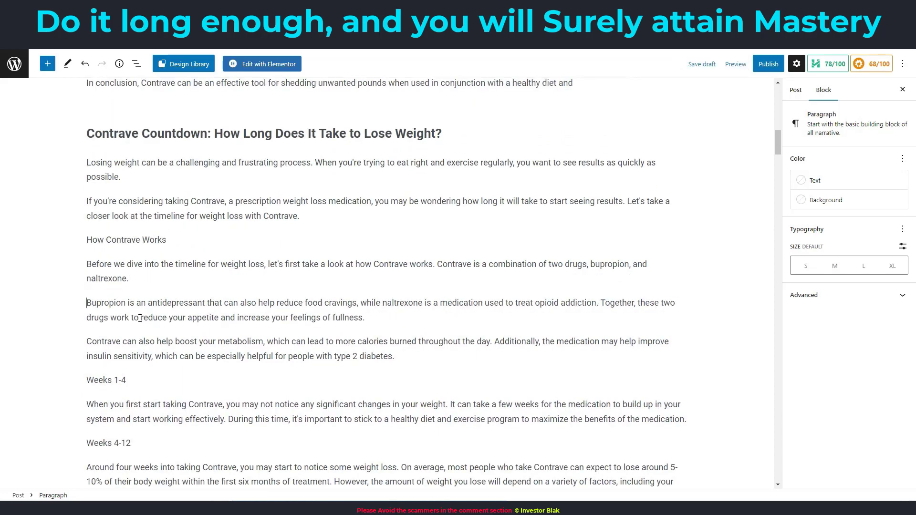
In the "Contrave Countdown" section, split the "Weeks 4-12" and "Weeks 12-24" paragraphs so each "However" sentence starts a new paragraph.
scroll(248, 282, "down", 2)
scroll(247, 282, "down", 1)
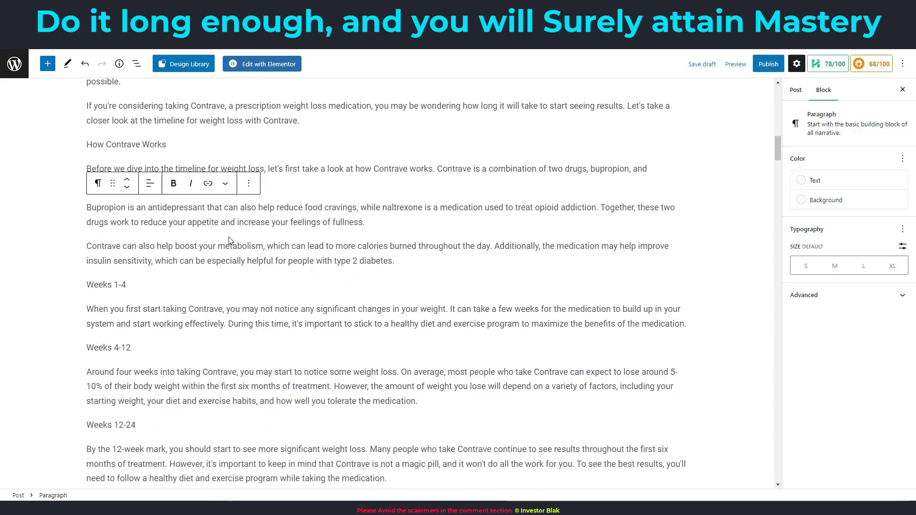
scroll(357, 283, "down", 2)
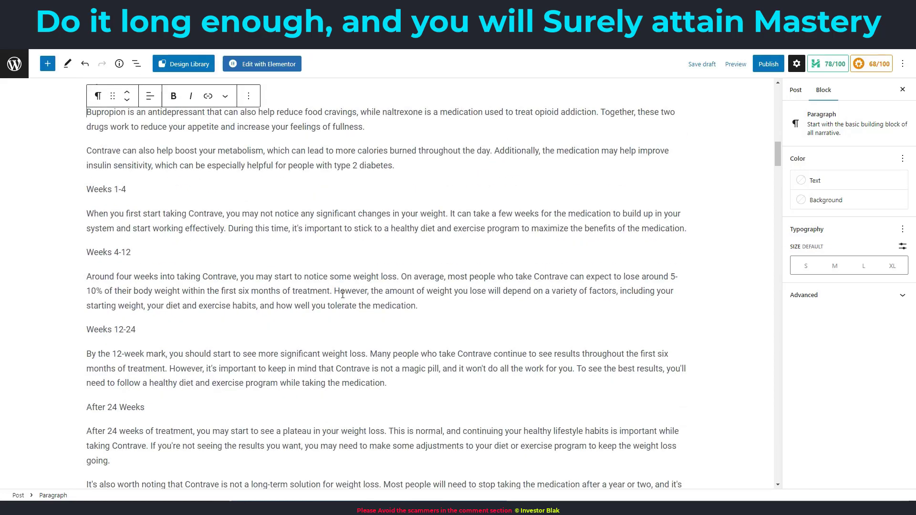
left_click(336, 293)
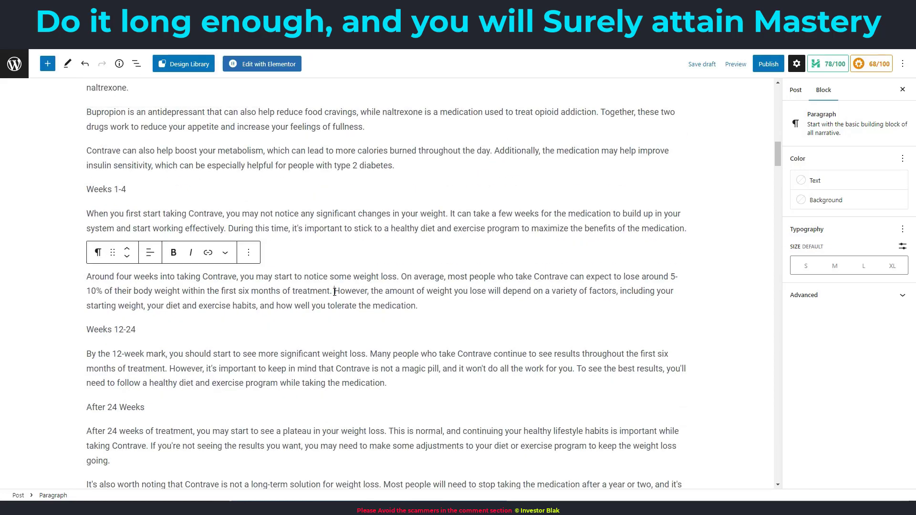
key("Return")
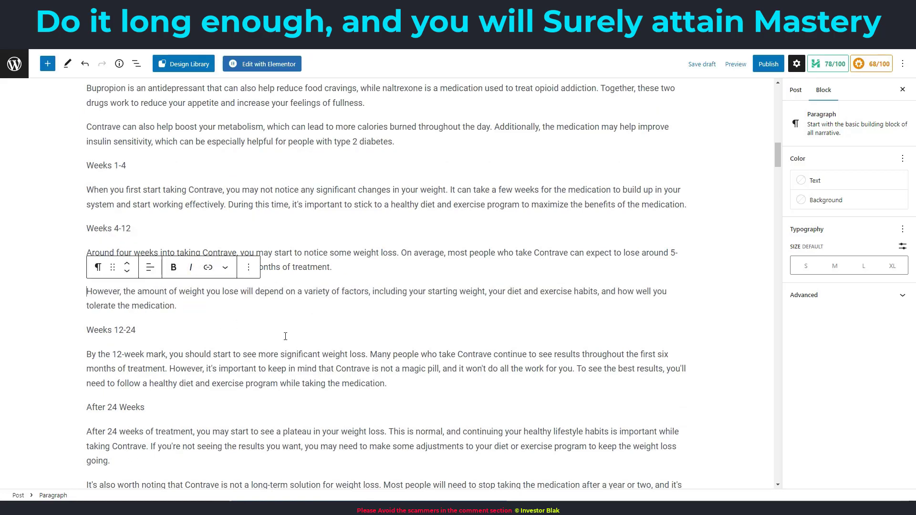
left_click(170, 370)
key("Return")
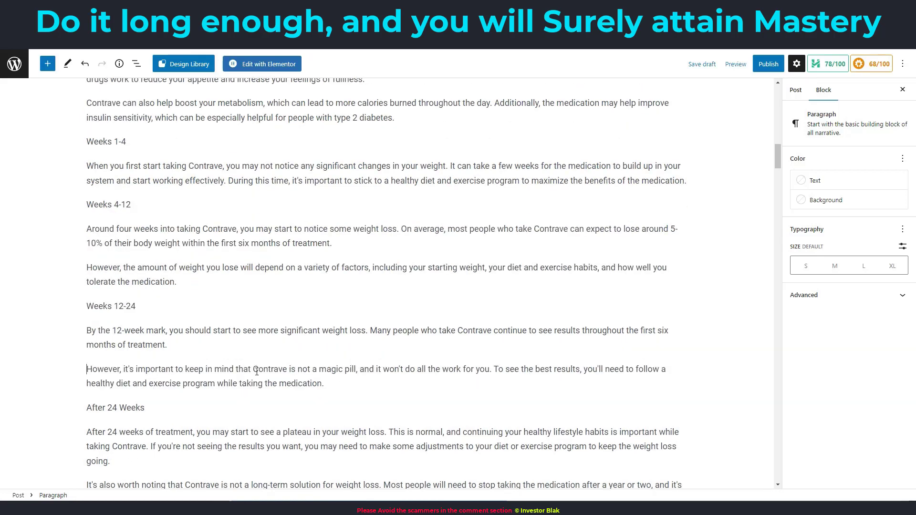
Under "After 24 Weeks" in the "Contrave Countdown" section, start a new paragraph at "If you're not seeing the results you want".
scroll(394, 282, "down", 3)
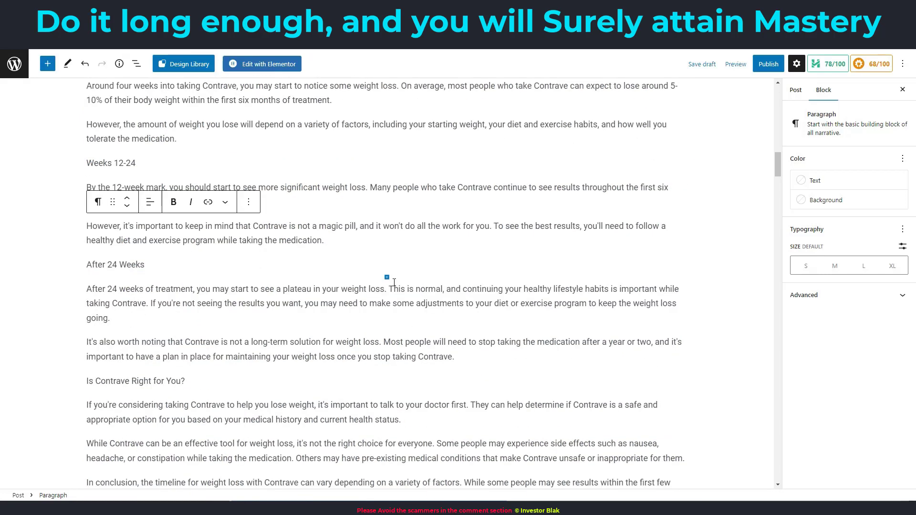
left_click(151, 304)
key("Return")
scroll(371, 349, "down", 3)
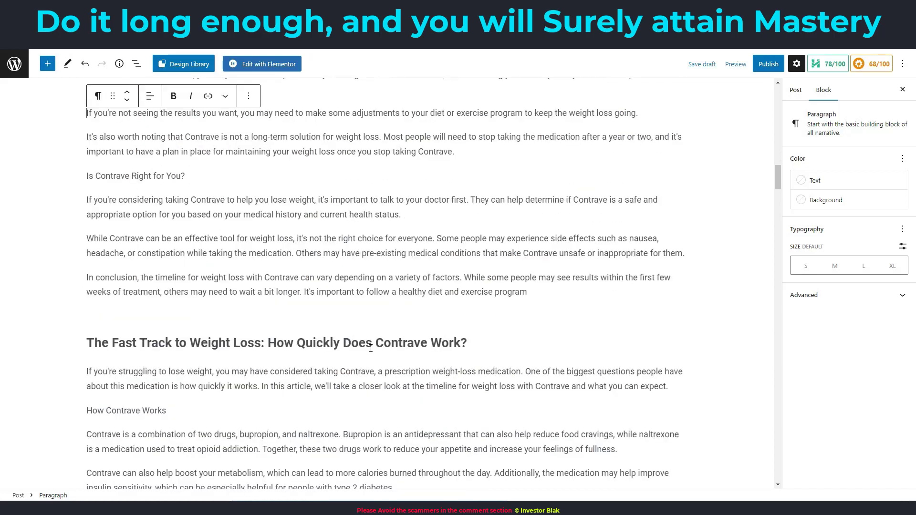
Look through the remaining sections down to the end of the post to check their paragraph lengths.
scroll(344, 335, "down", 3)
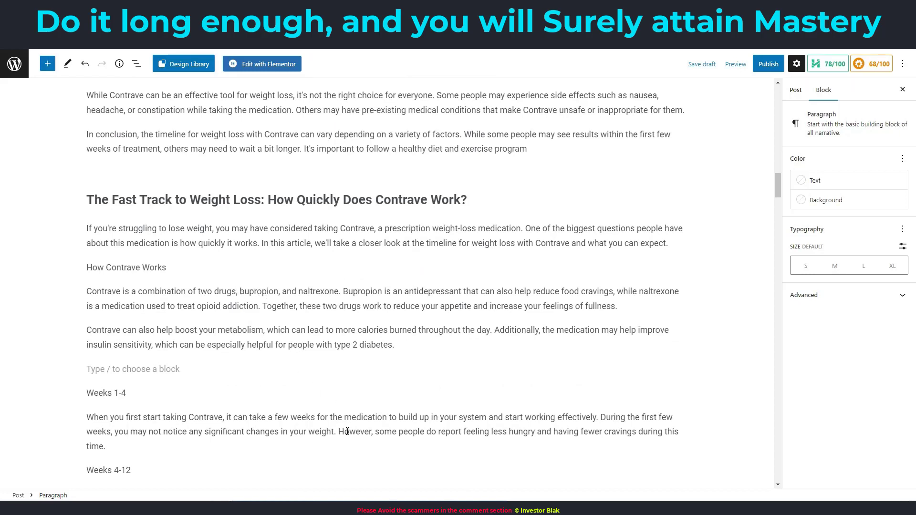
mouse_move(306, 409)
mouse_move(292, 364)
scroll(285, 320, "down", 4)
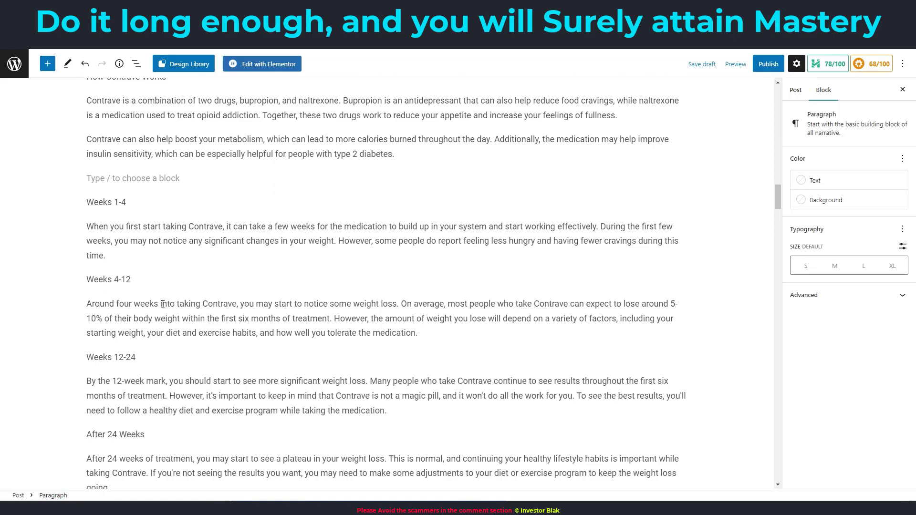
scroll(161, 305, "down", 8)
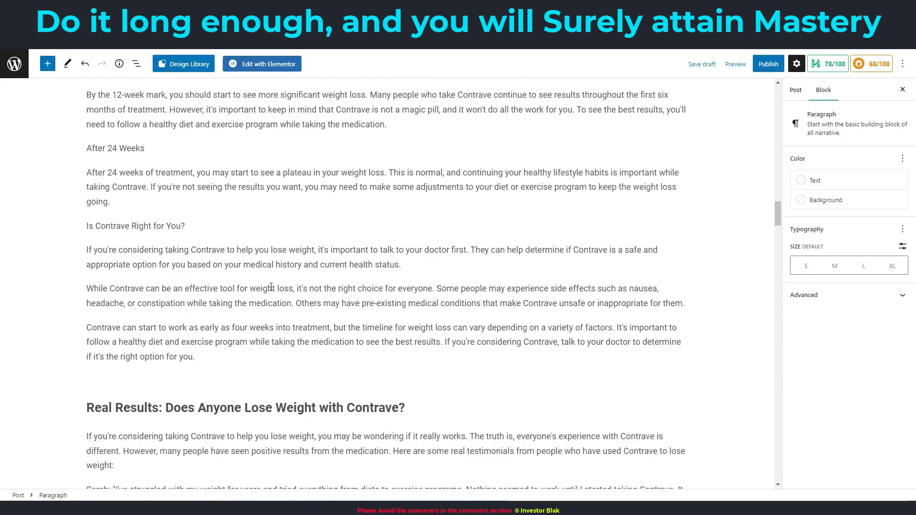
scroll(276, 305, "down", 19)
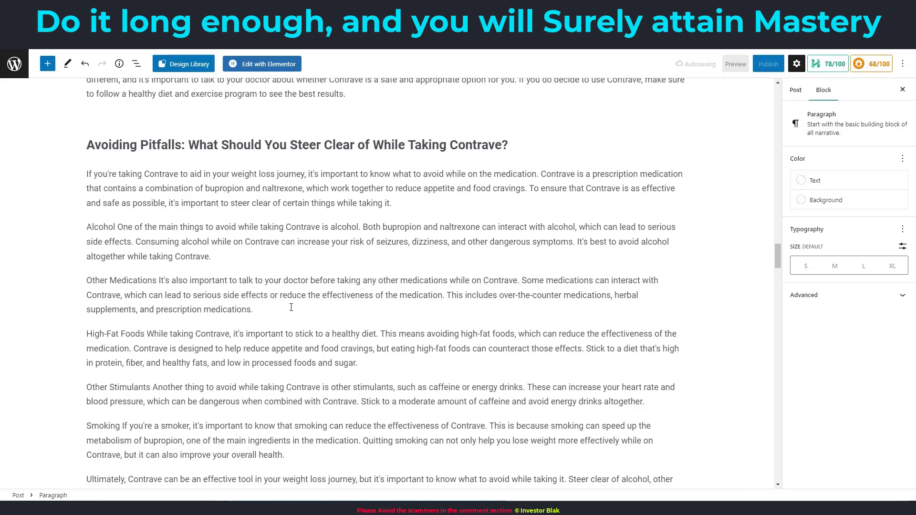
scroll(291, 308, "down", 20)
scroll(304, 300, "up", 4)
scroll(305, 300, "up", 12)
scroll(308, 298, "down", 11)
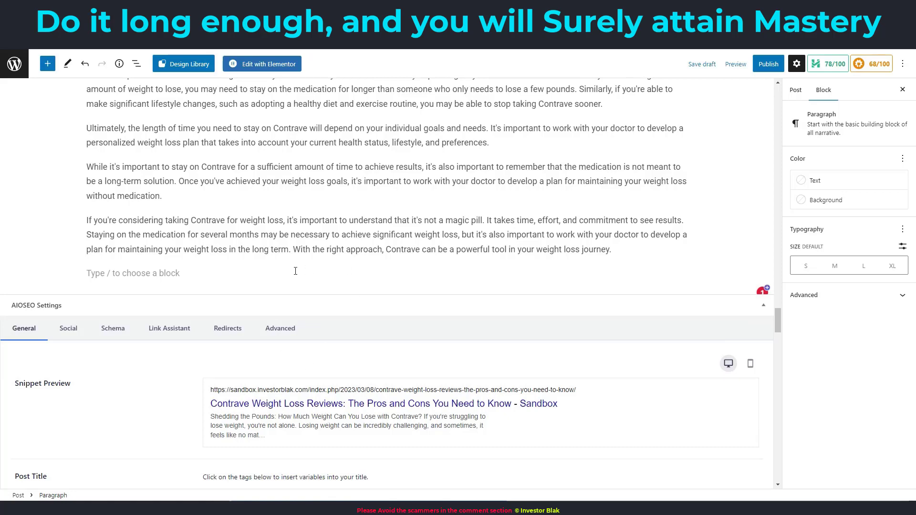
scroll(306, 302, "up", 3)
scroll(306, 301, "up", 10)
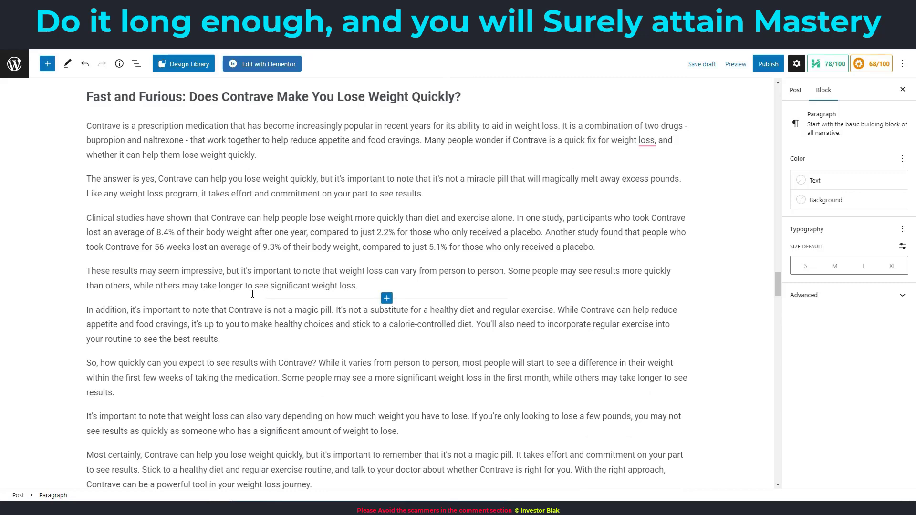
Examine the "Fast and Furious" and "Avoiding Pitfalls" headings and the text around them as possible places for images.
scroll(245, 278, "up", 4)
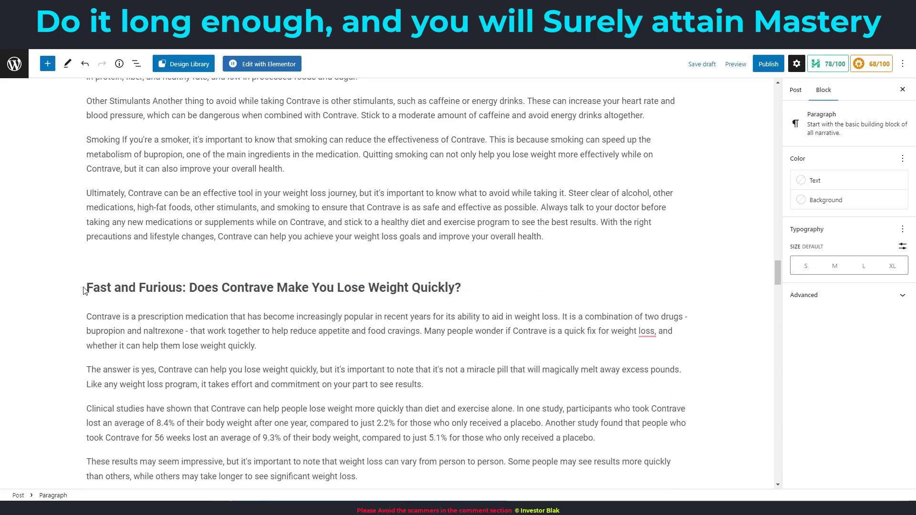
left_click_drag(89, 291, 433, 286)
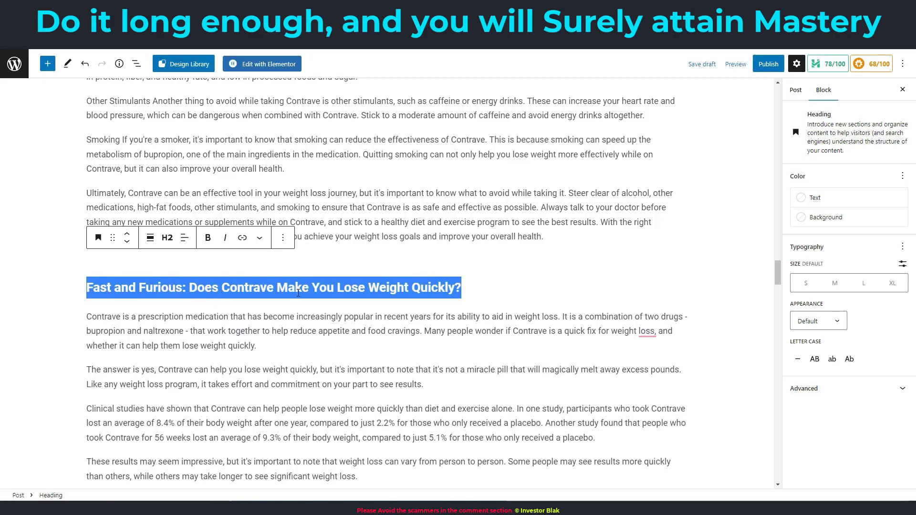
scroll(255, 296, "up", 10)
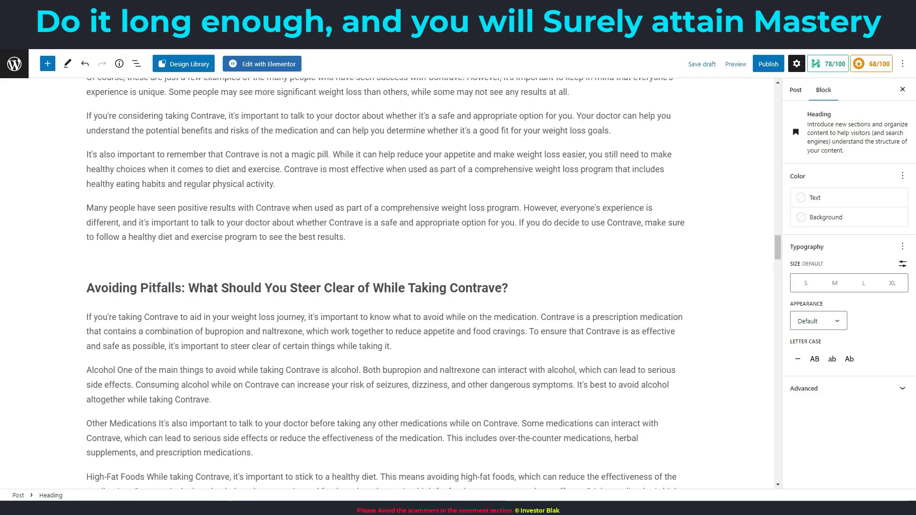
scroll(292, 438, "down", 5)
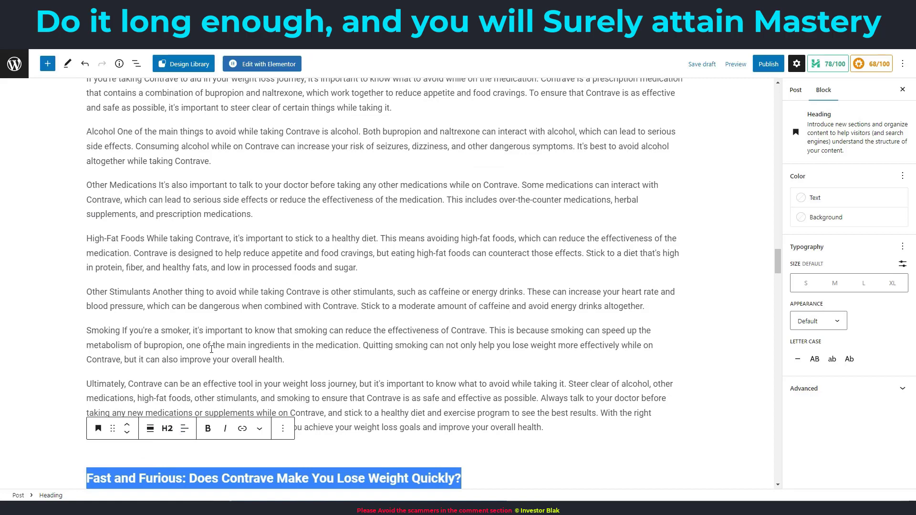
scroll(234, 343, "down", 3)
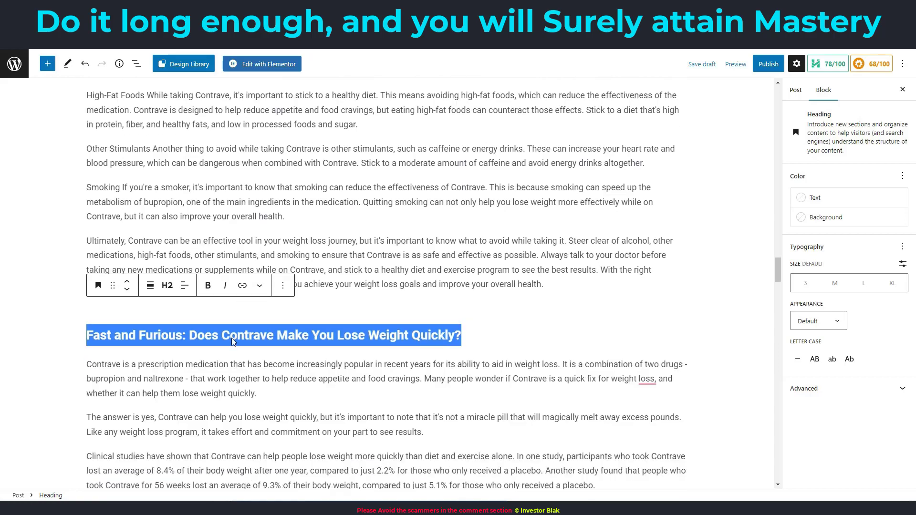
scroll(224, 342, "up", 10)
scroll(224, 342, "up", 15)
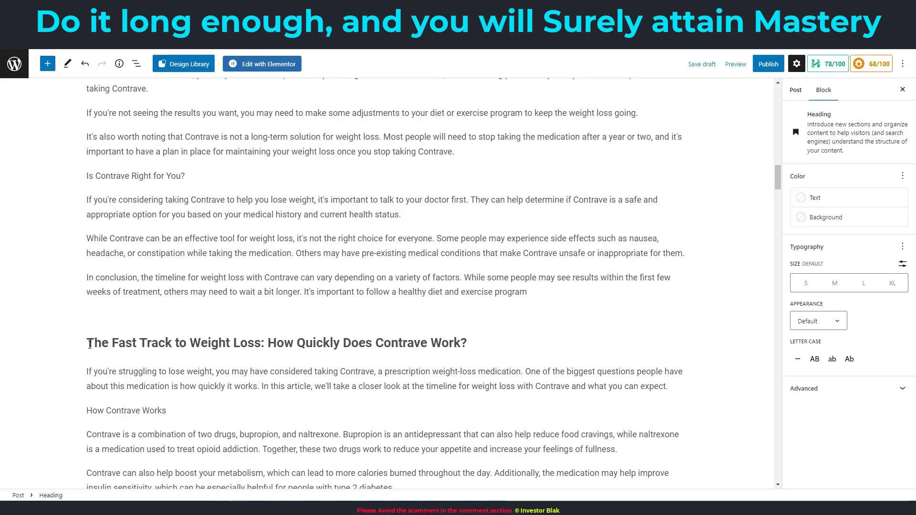
Insert an Image block directly below the heading "The Fast Track to Weight Loss: How Quickly Does Contrave Work?".
left_click_drag(87, 344, 467, 345)
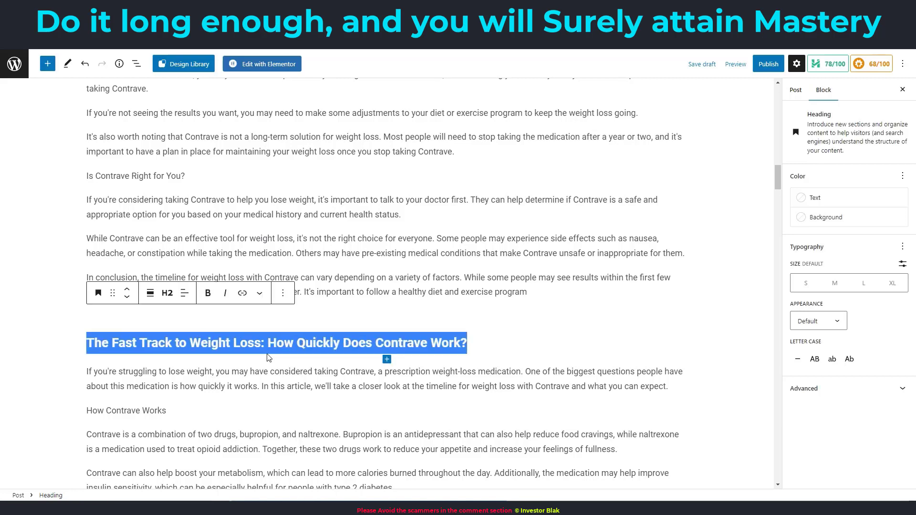
mouse_move(387, 362)
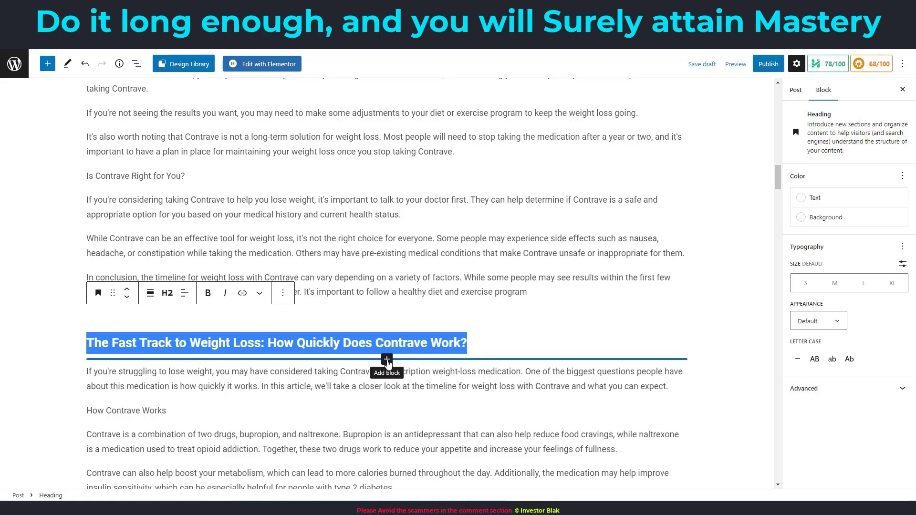
left_click(388, 360)
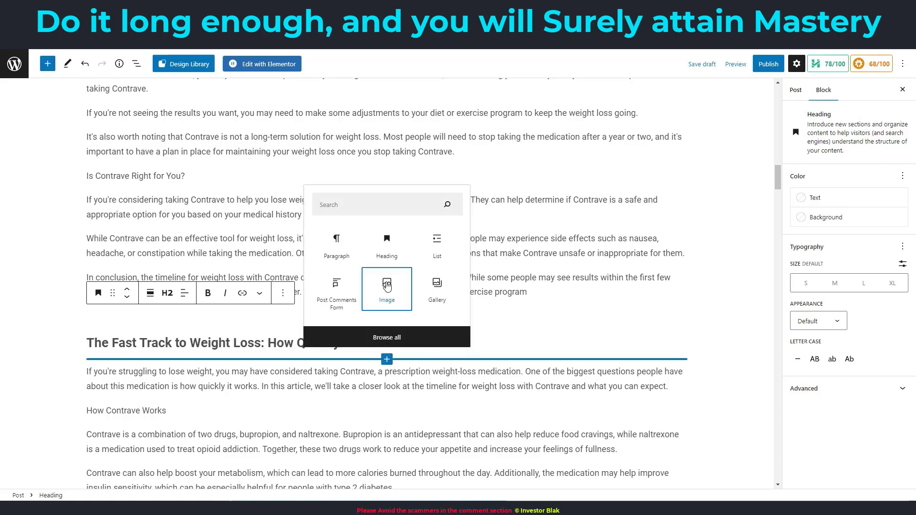
left_click(387, 285)
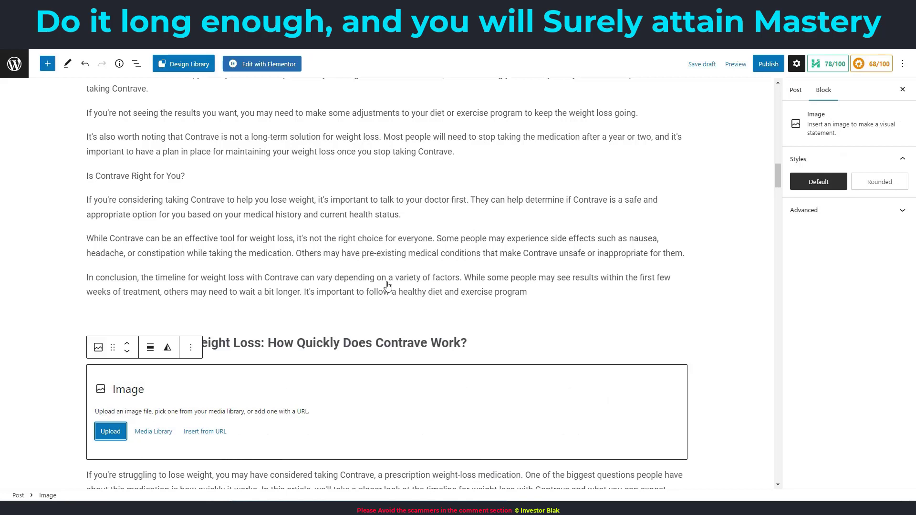
Upload the "newsletter" picture from the desktop icons folder in Pictures to the media library.
left_click(144, 438)
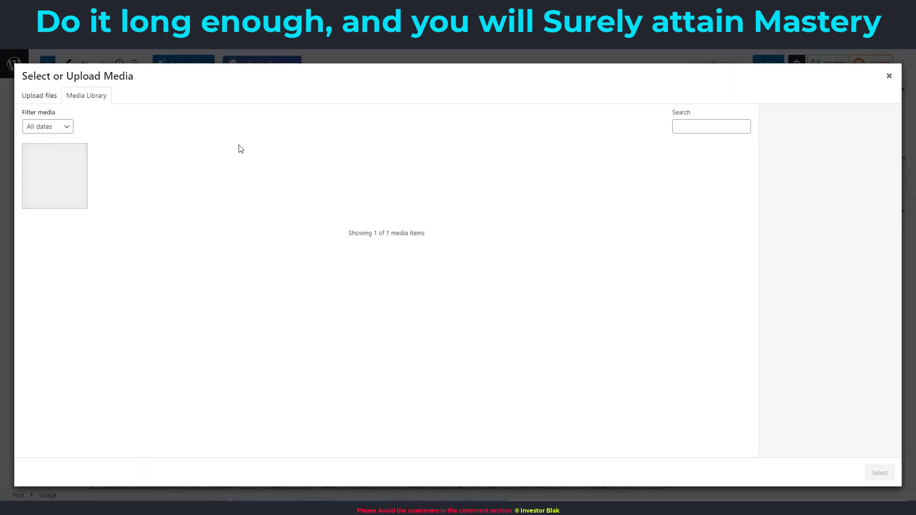
left_click(42, 97)
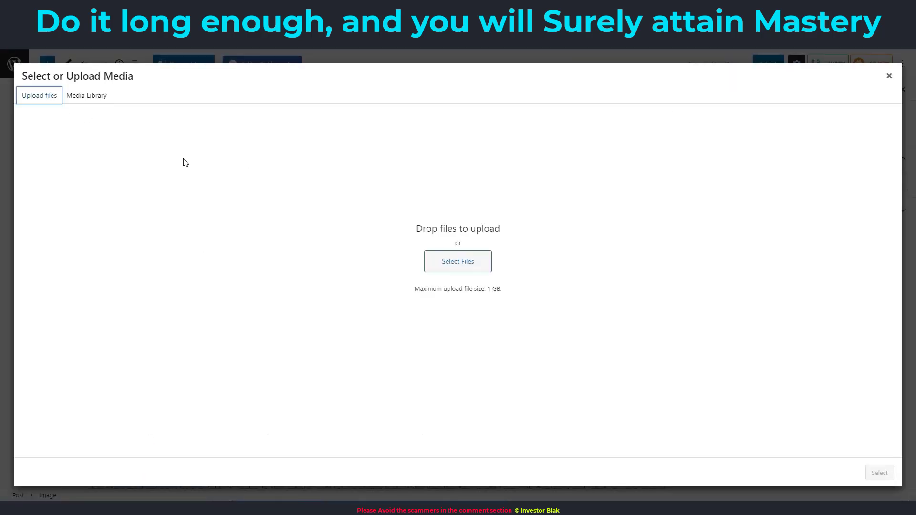
left_click(428, 260)
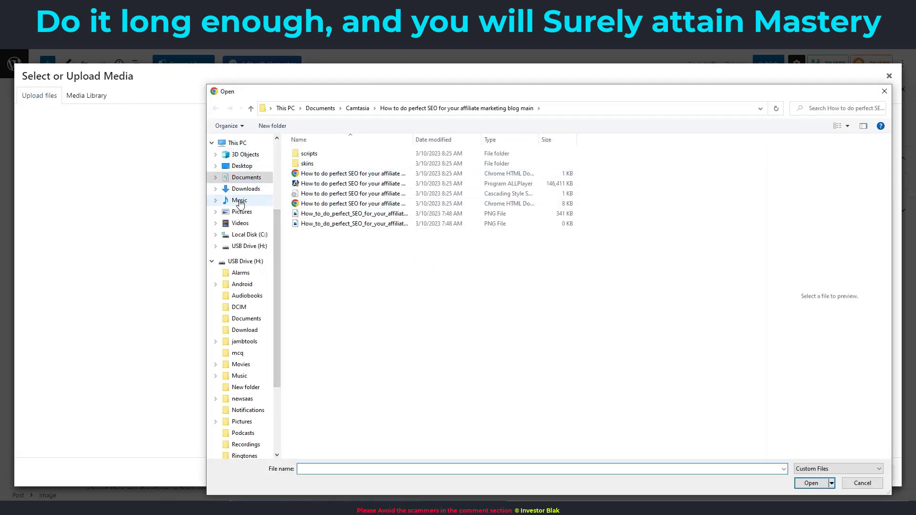
left_click(244, 190)
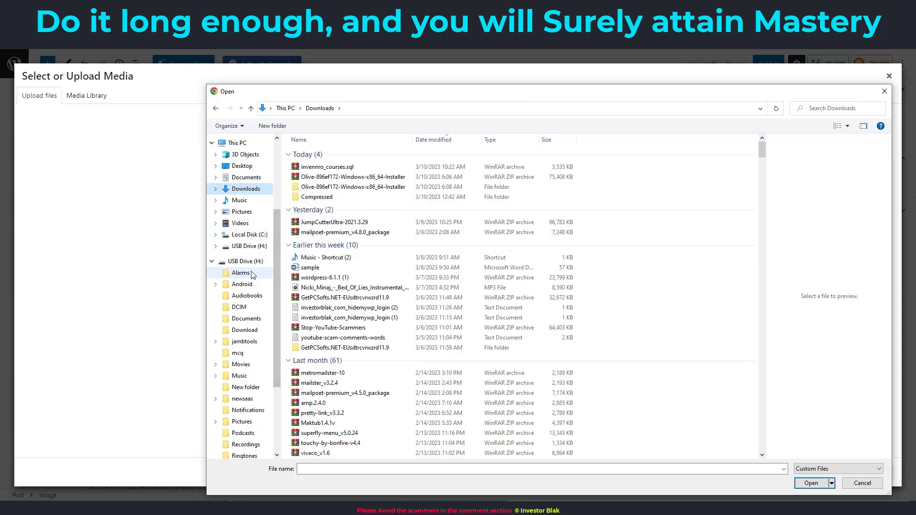
left_click(241, 212)
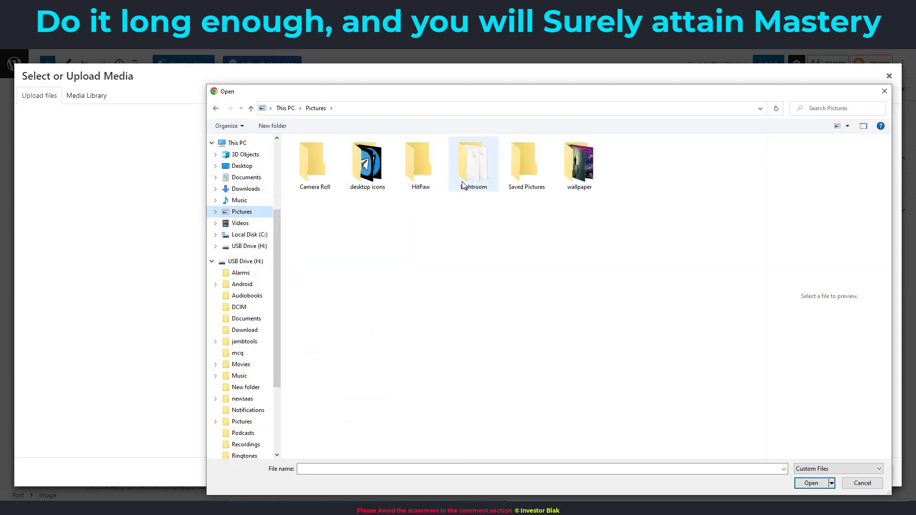
double_click(366, 184)
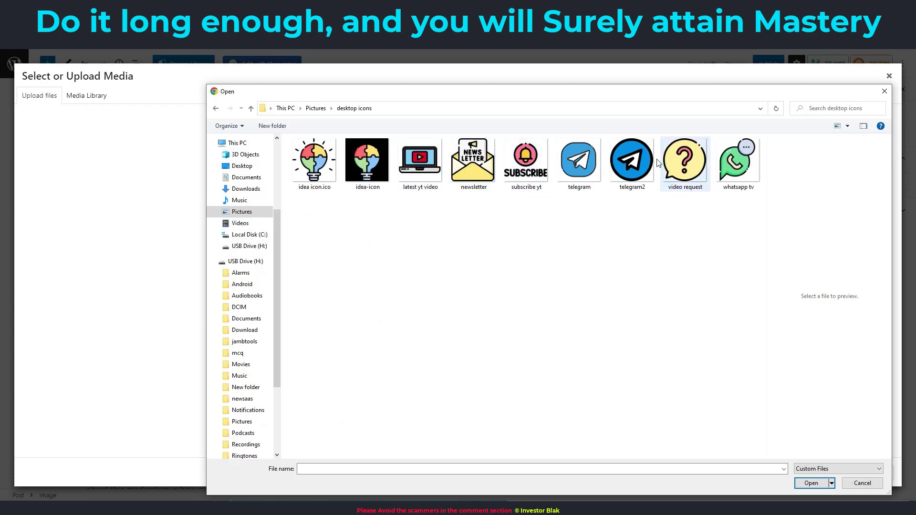
left_click(464, 165)
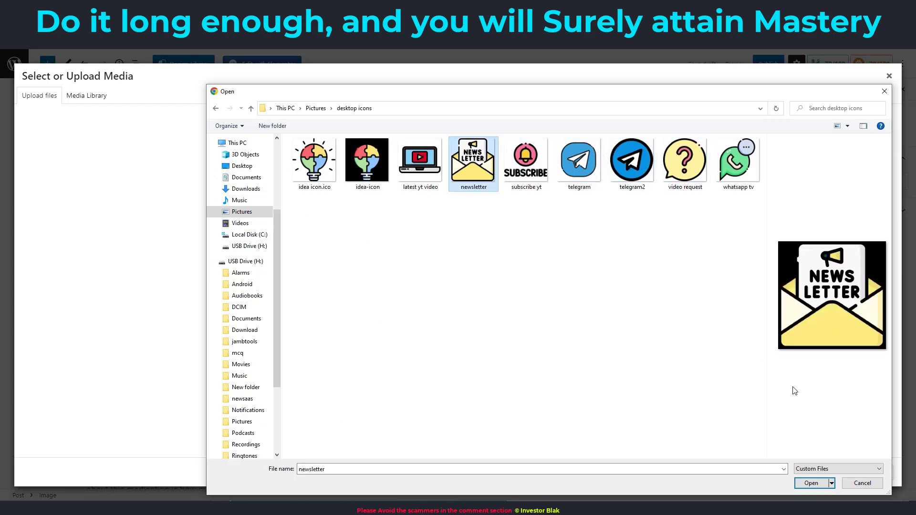
left_click(812, 483)
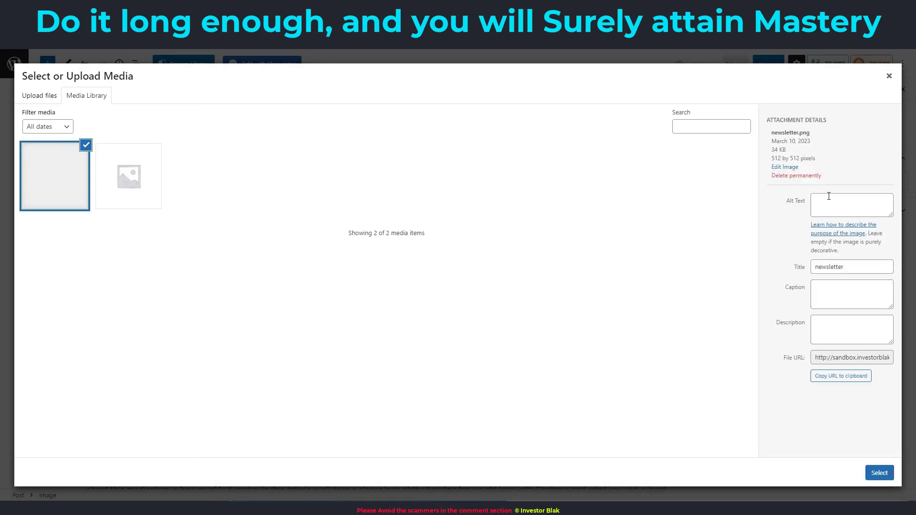
left_click(821, 219)
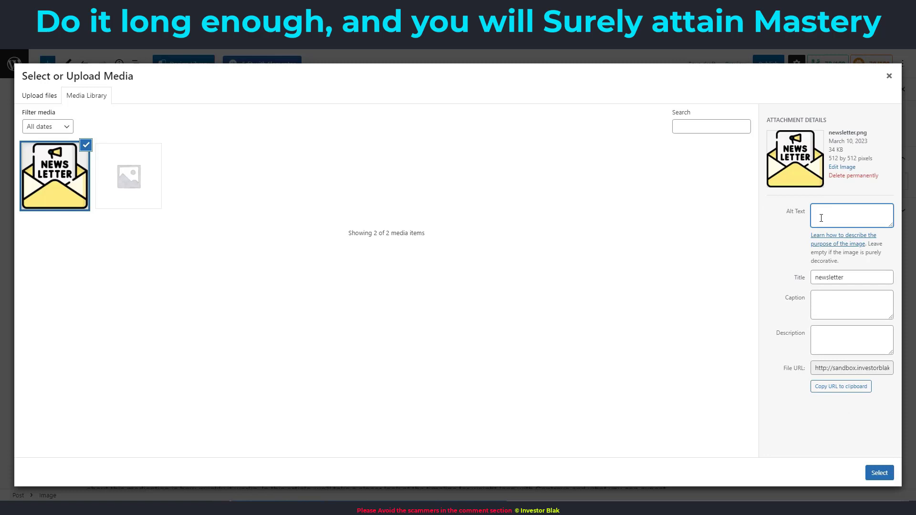
key("ctrl+v")
scroll(842, 221, "up", 2)
scroll(842, 221, "down", 2)
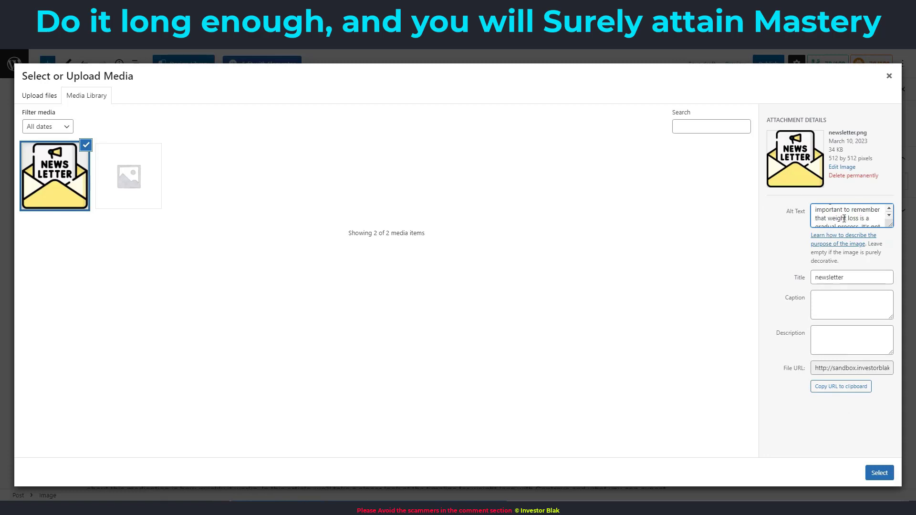
key("ctrl+a")
key("BackSpace")
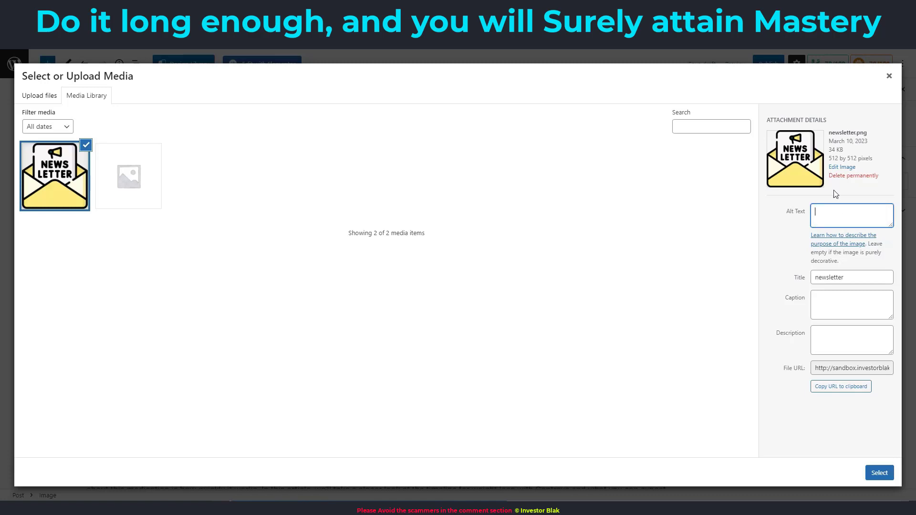
left_click(889, 75)
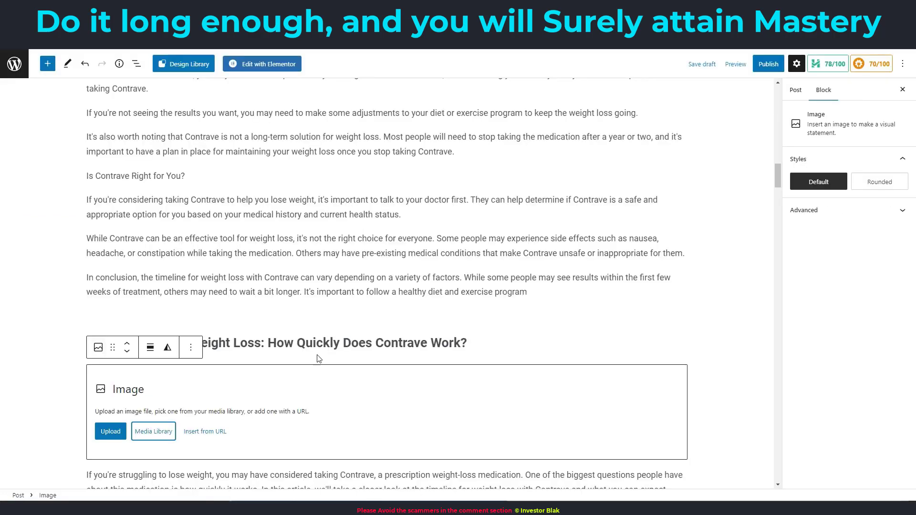
Copy "How Quickly Does Contrave Work?" from the "The Fast Track to Weight Loss" heading.
left_click(205, 352)
left_click_drag(87, 346, 467, 334)
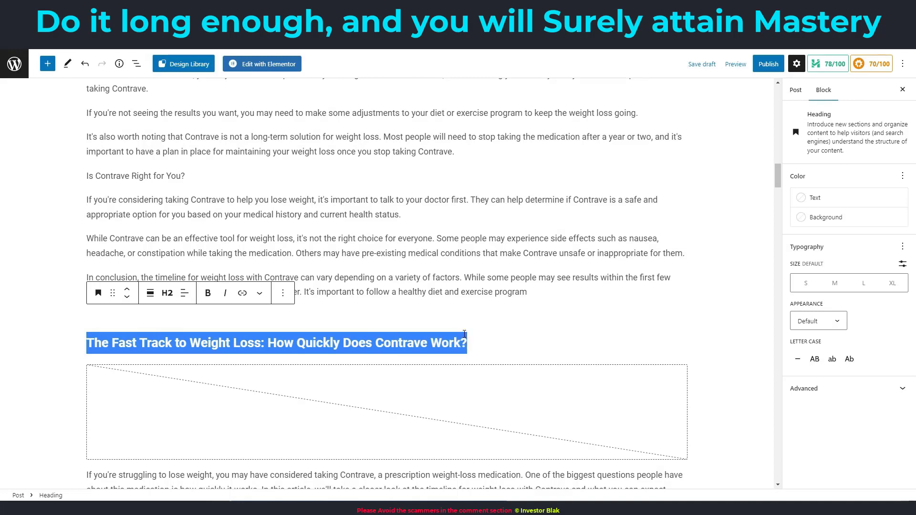
left_click(257, 346)
left_click_drag(262, 346, 85, 344)
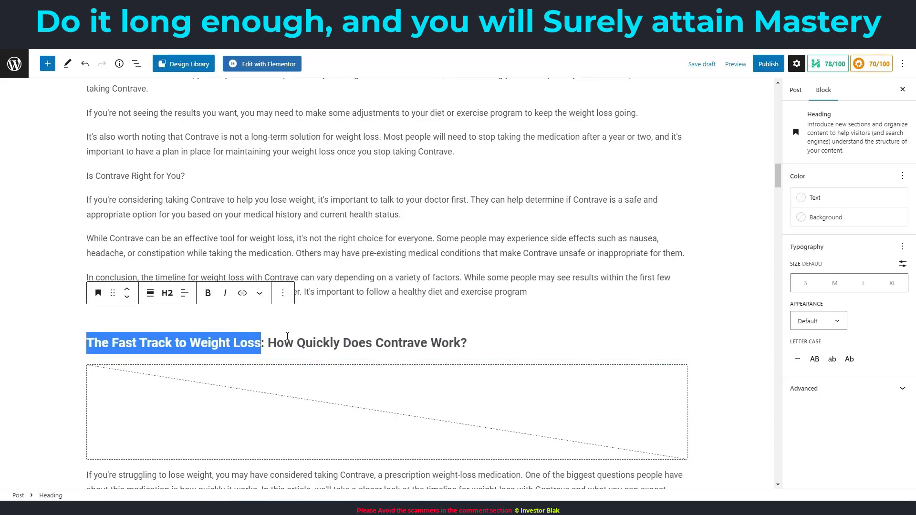
left_click(269, 345)
left_click_drag(268, 344, 466, 345)
key("ctrl+c")
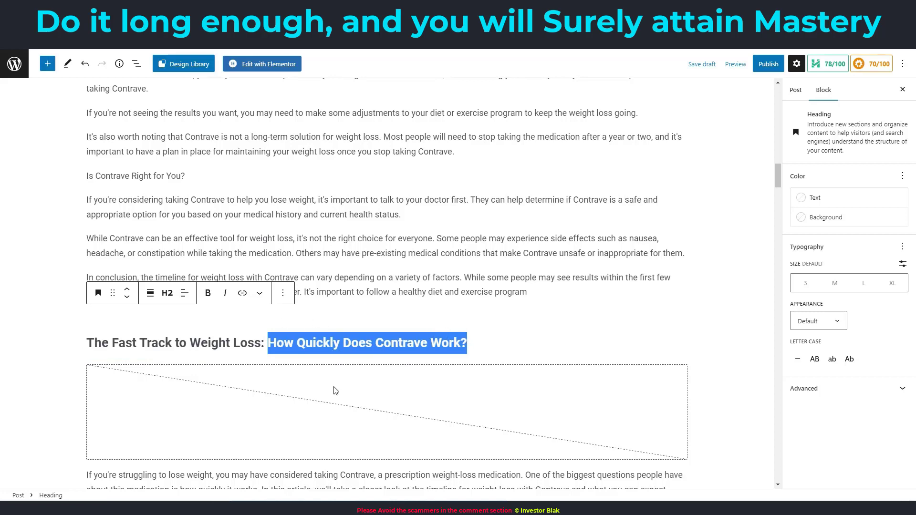
Fill the Image block with the newsletter picture from the media library, using "How Quickly Does Contrave Work?" as its alt text.
left_click(340, 415)
left_click(162, 436)
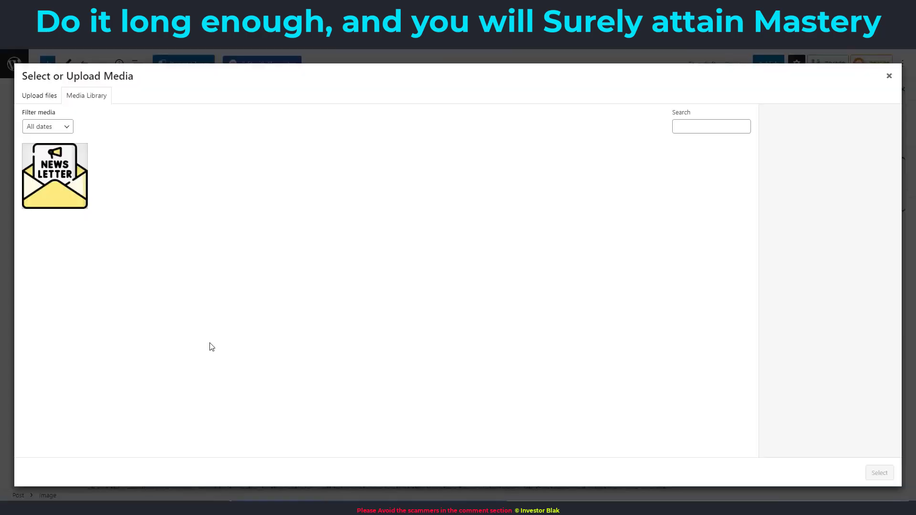
left_click(45, 176)
left_click(837, 212)
key("ctrl+v")
left_click(880, 473)
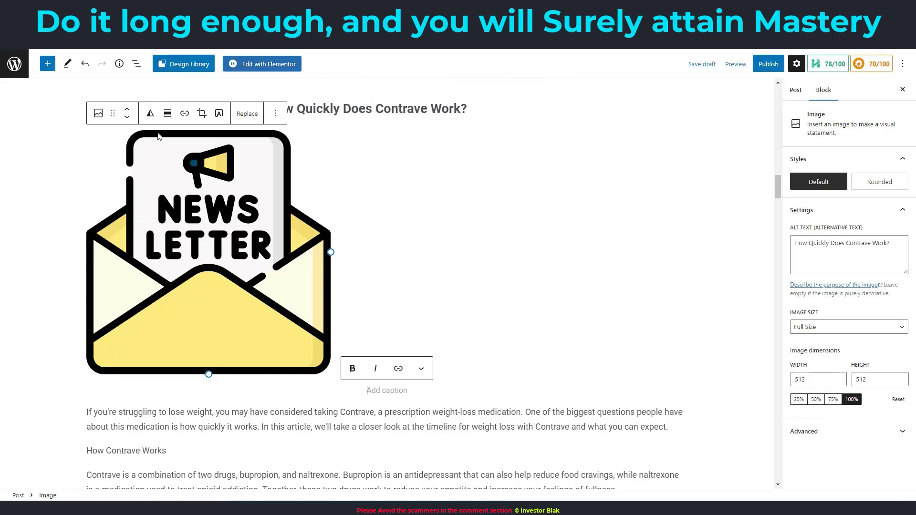
Center-align the newsletter image under the "The Fast Track to Weight Loss" heading.
left_click(168, 113)
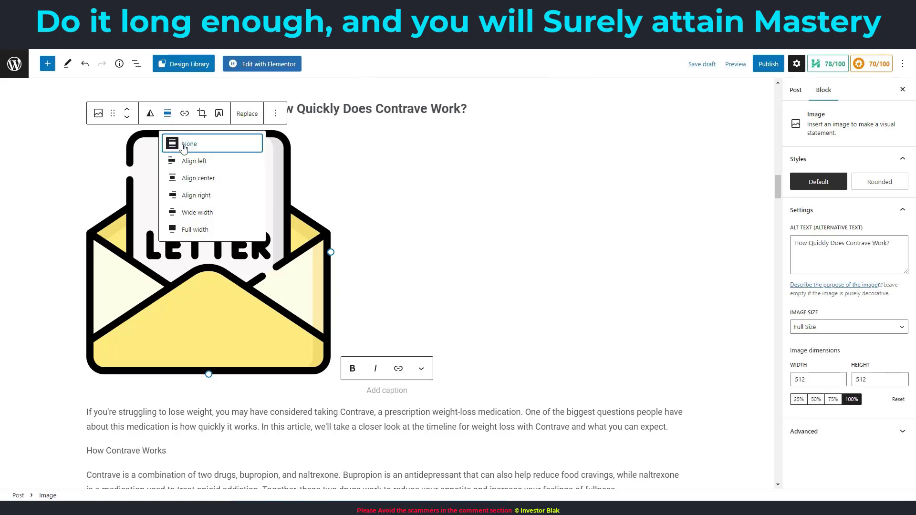
left_click(193, 183)
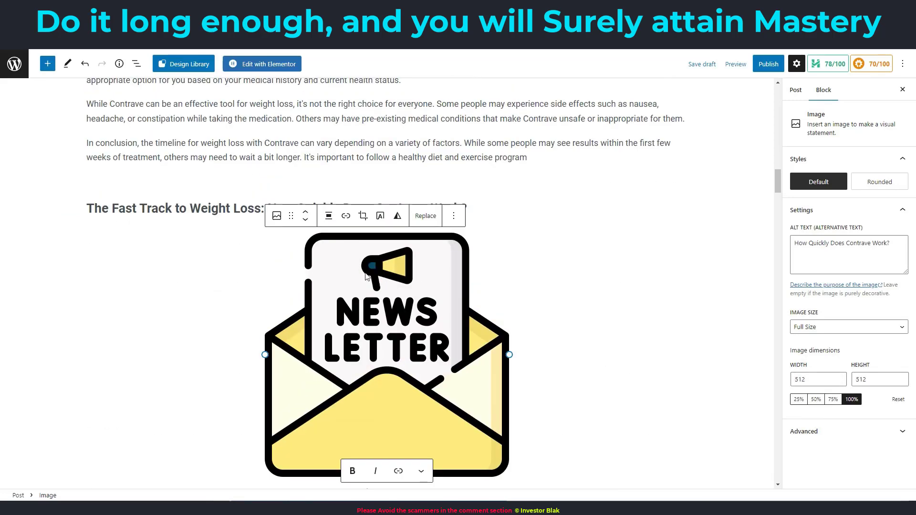
scroll(389, 217, "down", 6)
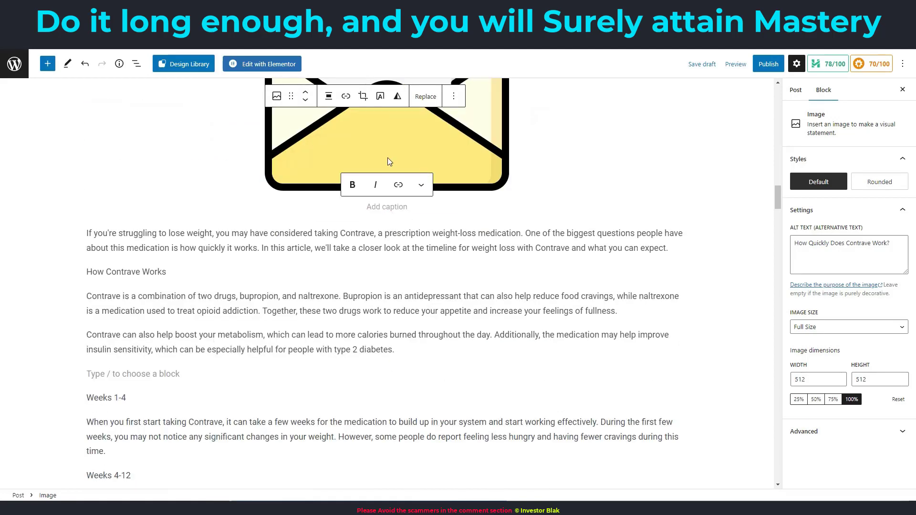
scroll(341, 191, "up", 4)
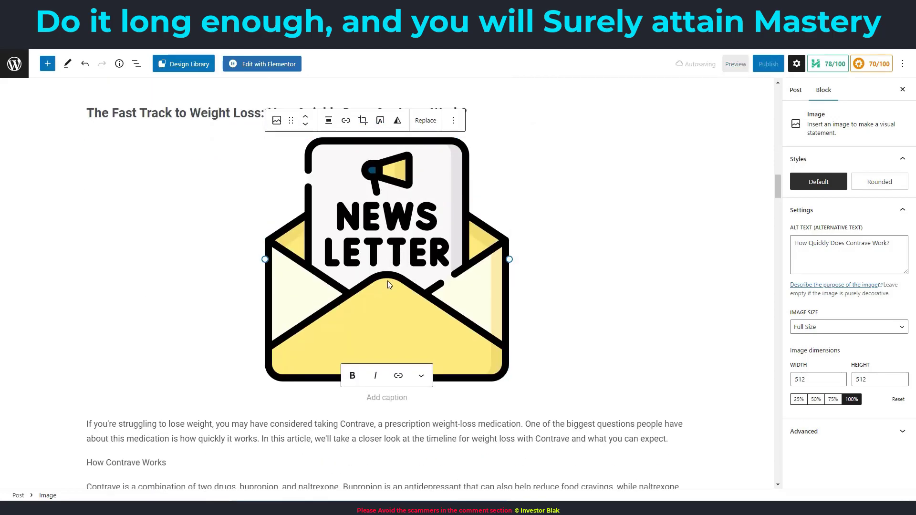
scroll(389, 283, "down", 20)
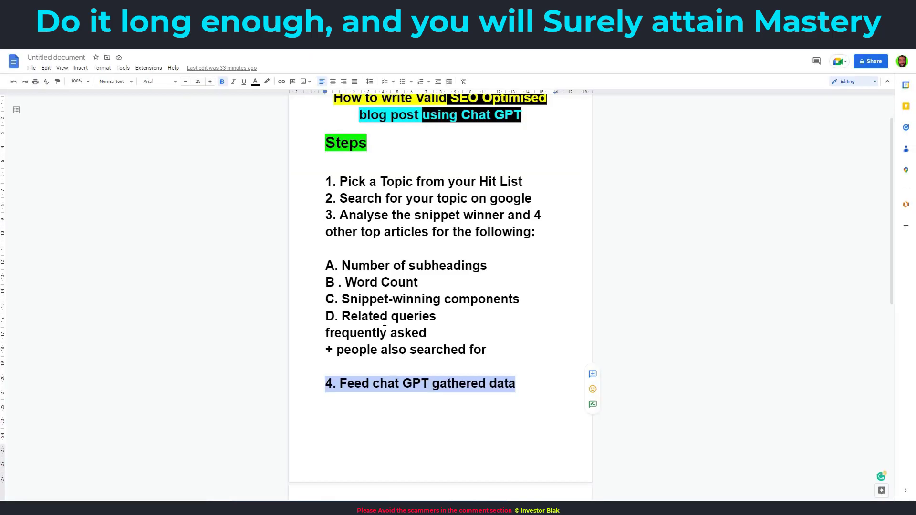
scroll(512, 380, "down", 2)
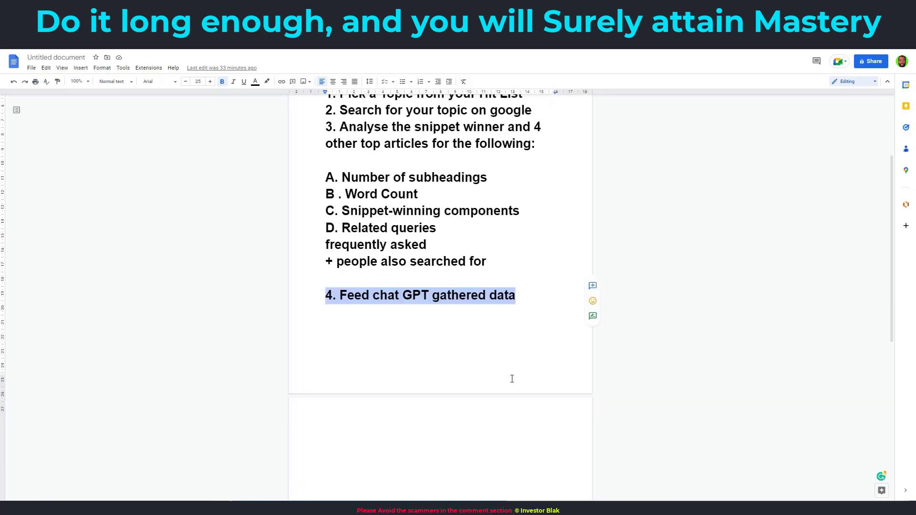
left_click(516, 290)
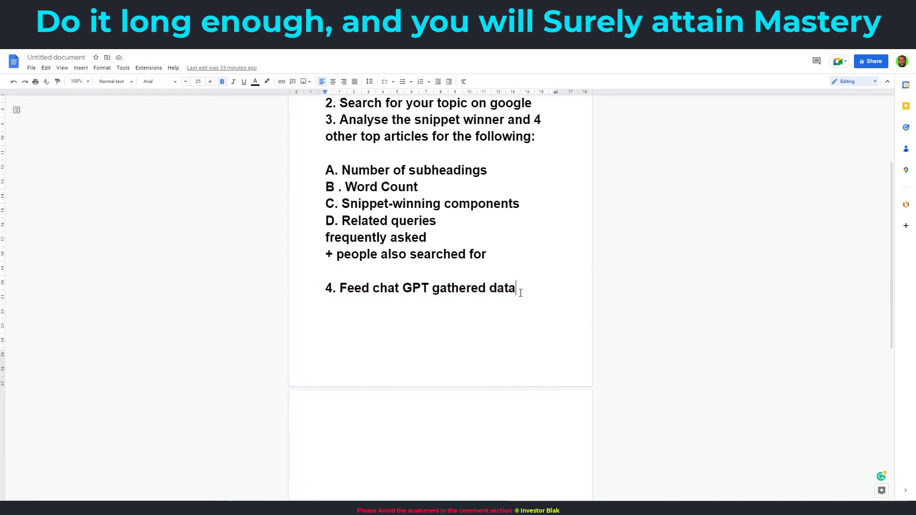
key("ctrl+z")
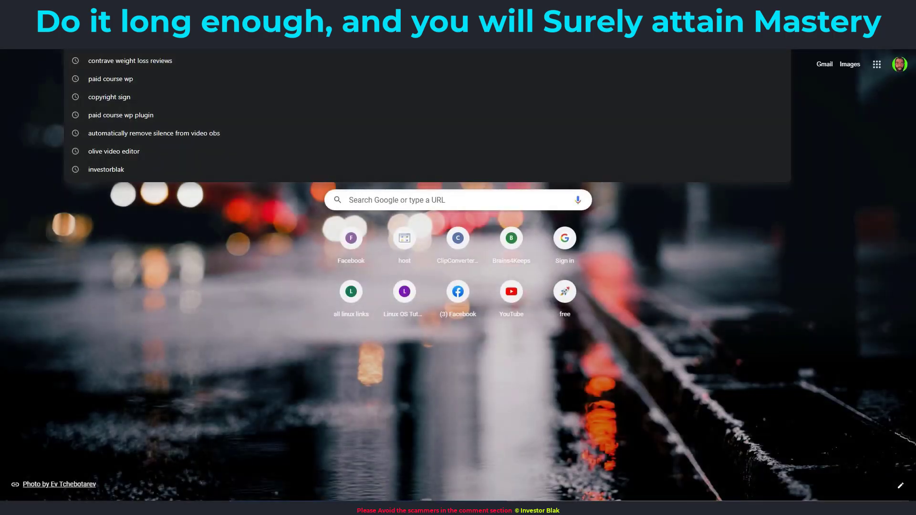
Open plagiarismdetector.net in a new browser tab.
type("plagia")
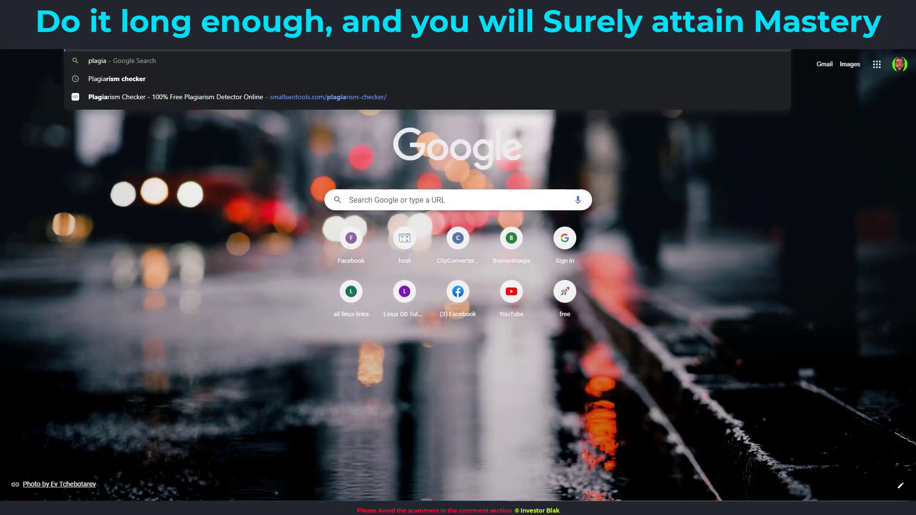
type("rismdetector.net")
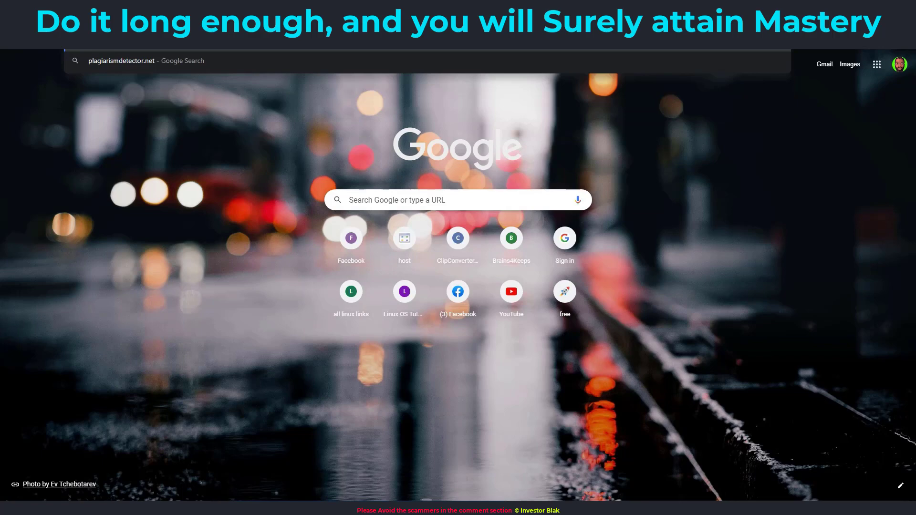
key("Return")
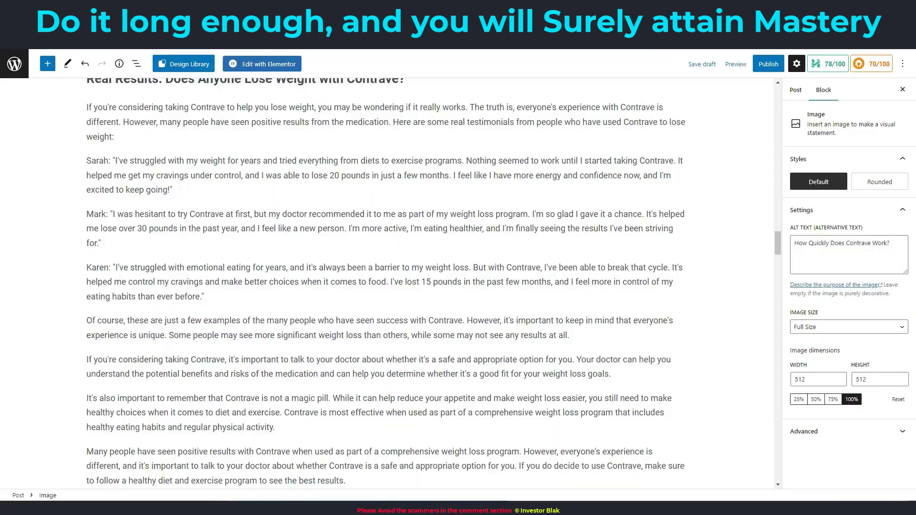
scroll(217, 193, "up", 3)
scroll(217, 193, "down", 15)
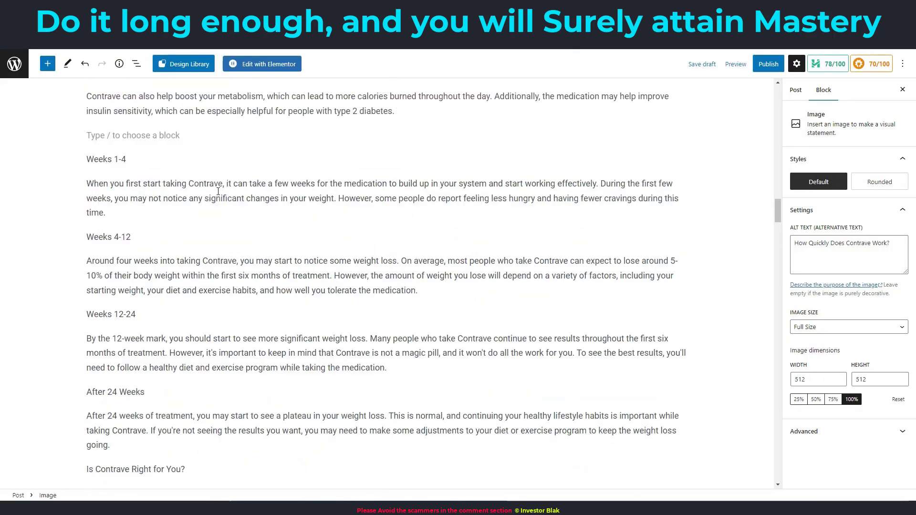
scroll(217, 194, "up", 15)
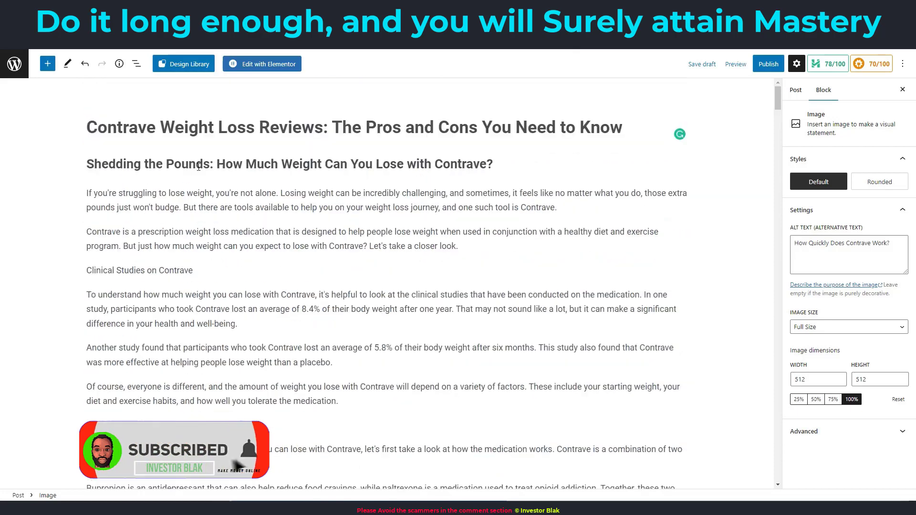
left_click(88, 164)
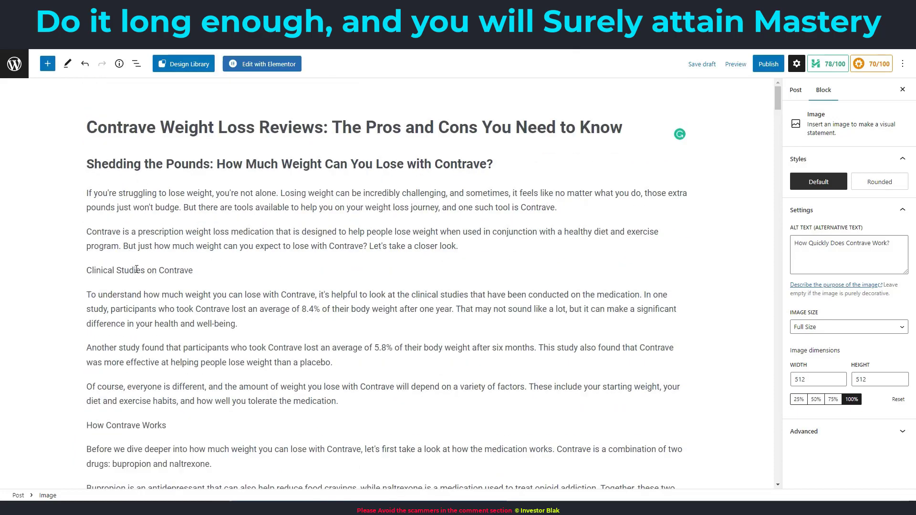
left_click_drag(148, 331, 211, 425)
scroll(213, 425, "down", 3)
right_click(216, 426)
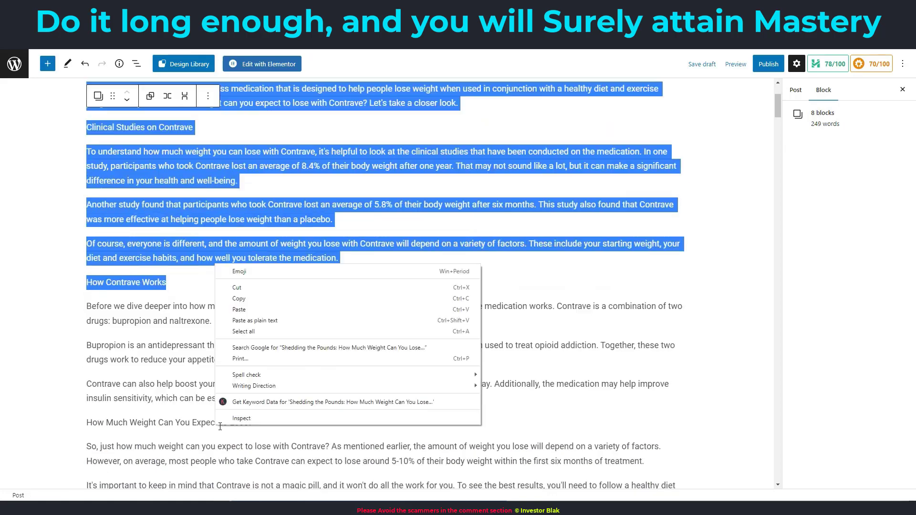
scroll(105, 223, "up", 3)
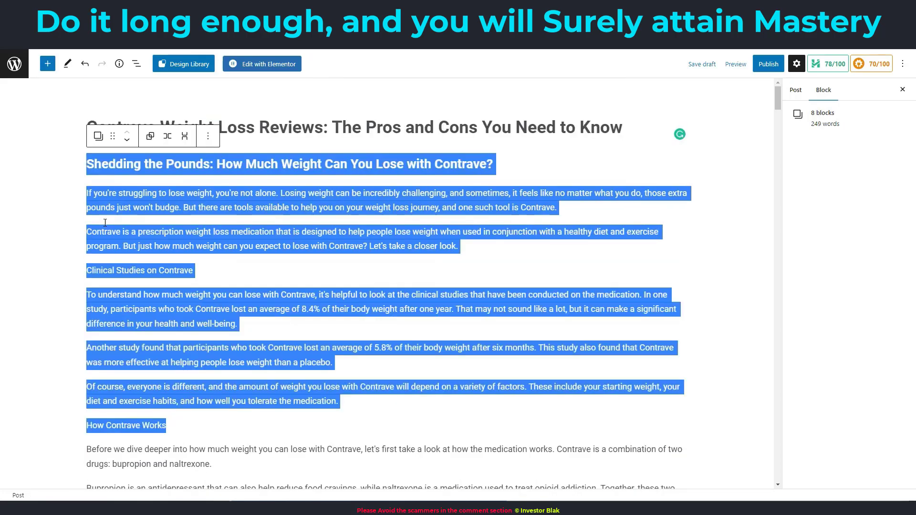
Copy the whole article body in the WordPress post, starting from the heading "Shedding the Pounds: How Much Weight Can You Lose with Contrave?".
left_click(88, 164)
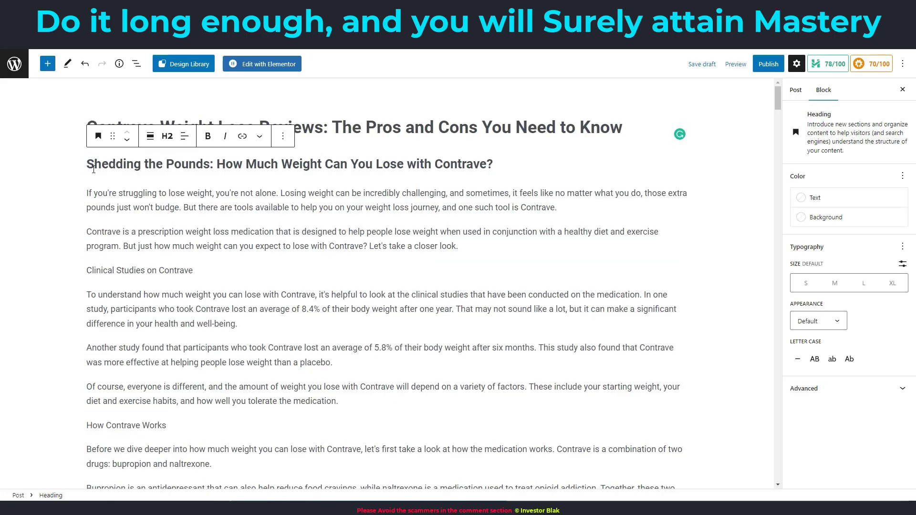
left_click_drag(88, 164, 615, 338)
left_click_drag(658, 316, 615, 320)
key("ctrl+c")
Switch to the Plagiarism Detector page and paste the copied article into the plagiarism check text box.
left_click(334, 7)
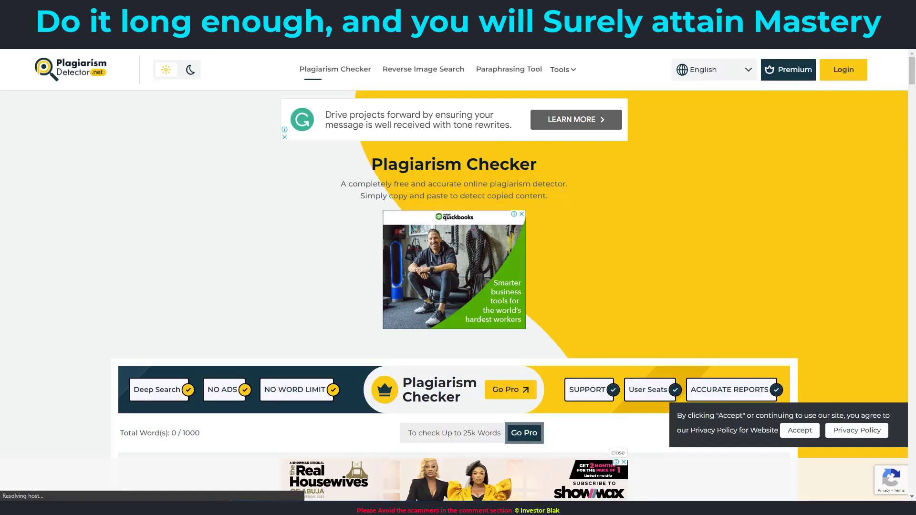
left_click(637, 159)
scroll(358, 245, "down", 8)
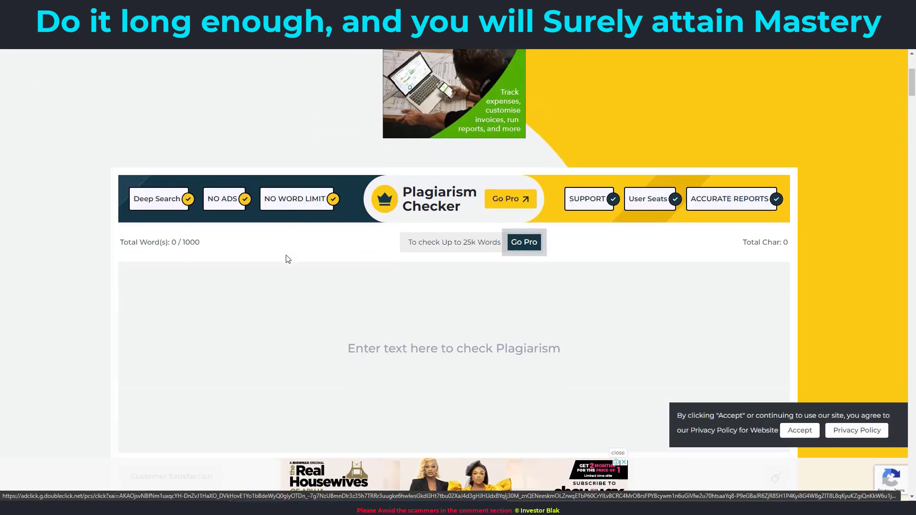
left_click(393, 154)
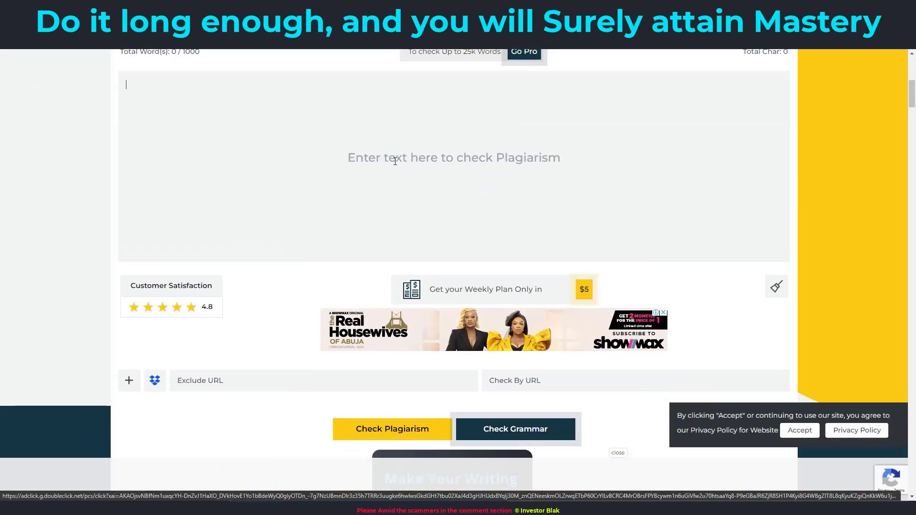
key("ctrl+v")
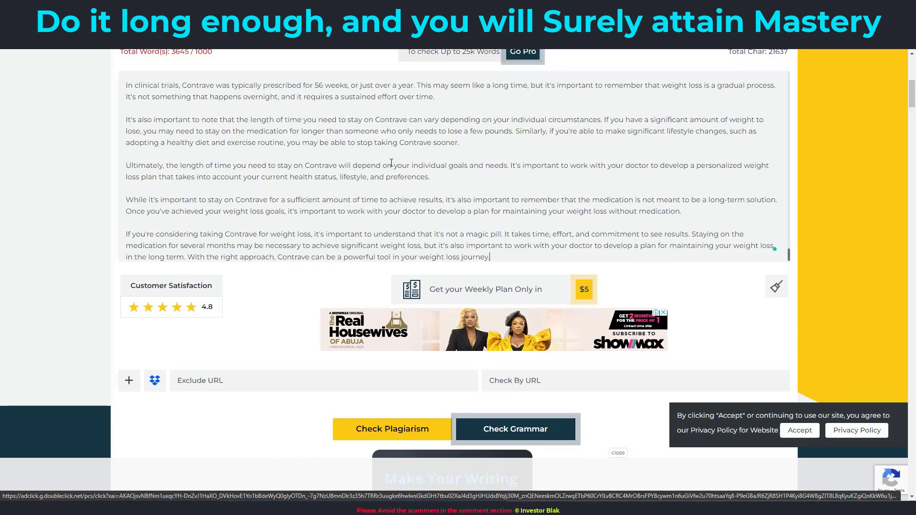
Delete the pasted text from "Other Medications" through the paragraph ending "you may be able to stop taking Contrave sooner.".
scroll(253, 156, "up", 5)
scroll(254, 158, "up", 15)
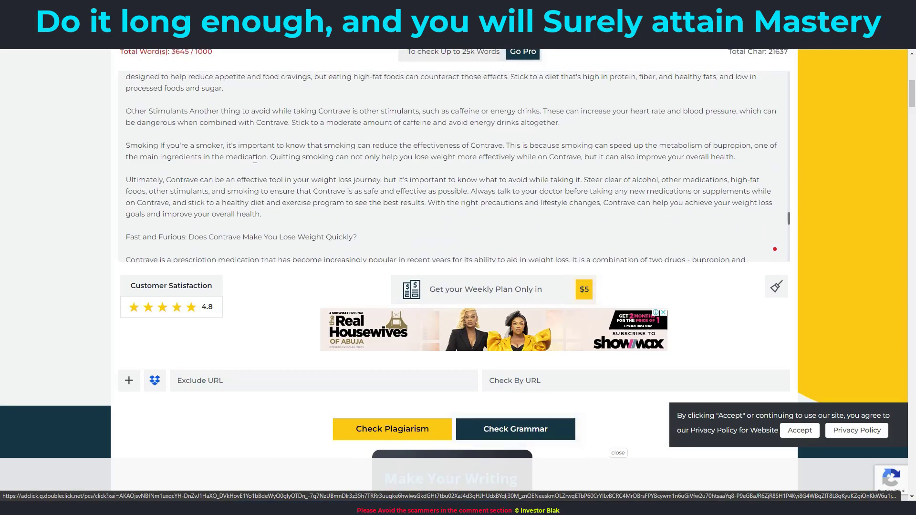
scroll(255, 166, "down", 3)
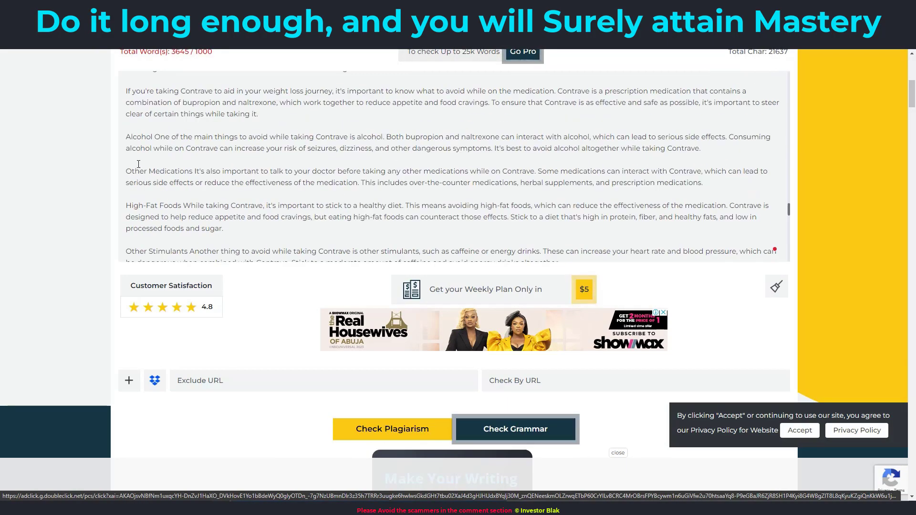
left_click_drag(127, 170, 569, 148)
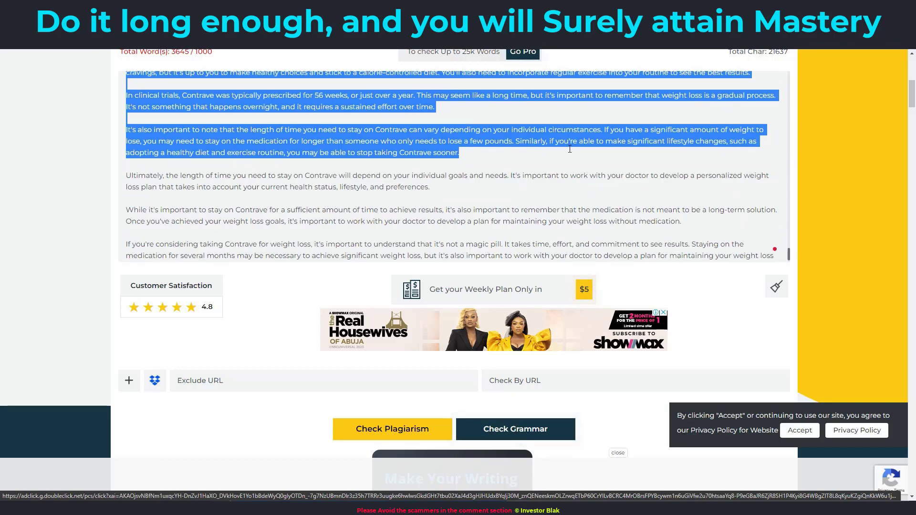
key("BackSpace")
scroll(522, 201, "down", 2)
scroll(522, 201, "down", 3)
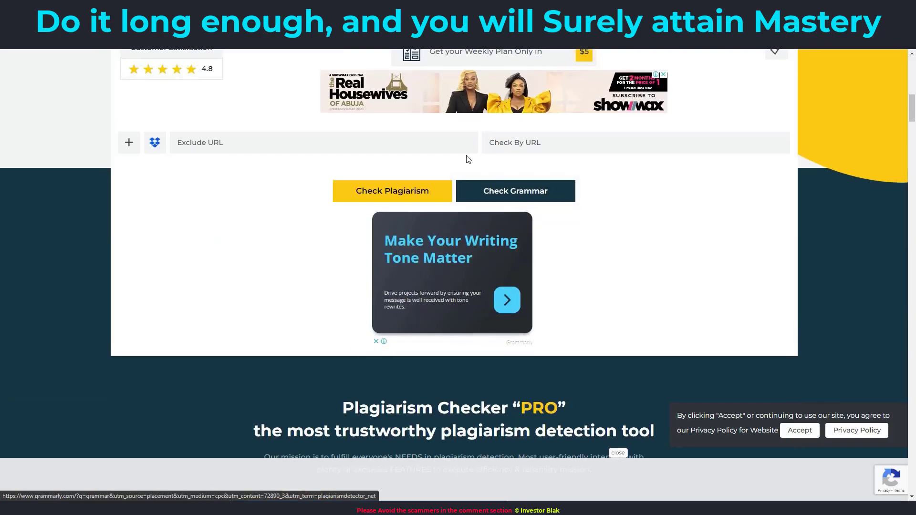
Delete the customer testimonials and their introduction under "Real Results", plus neighbouring passages, from the pasted article.
scroll(576, 226, "up", 10)
left_click_drag(576, 226, 124, 154)
key("BackSpace")
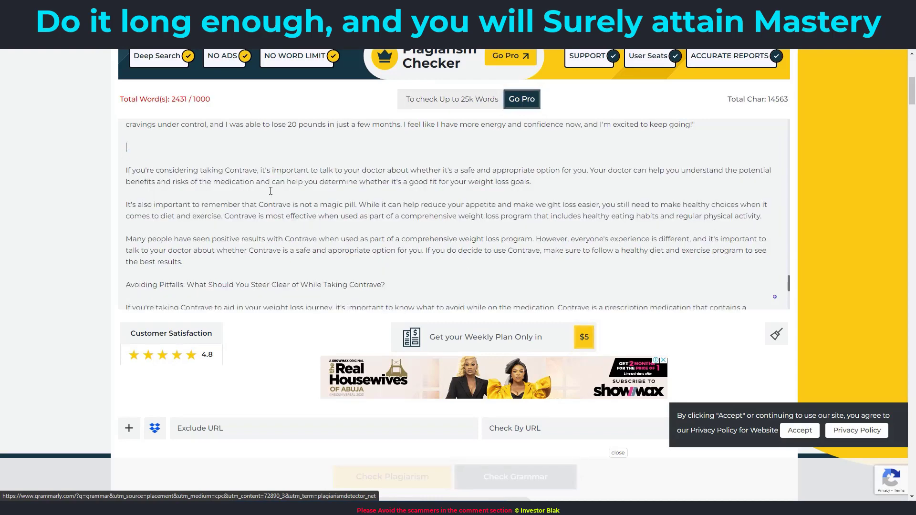
scroll(235, 215, "up", 4)
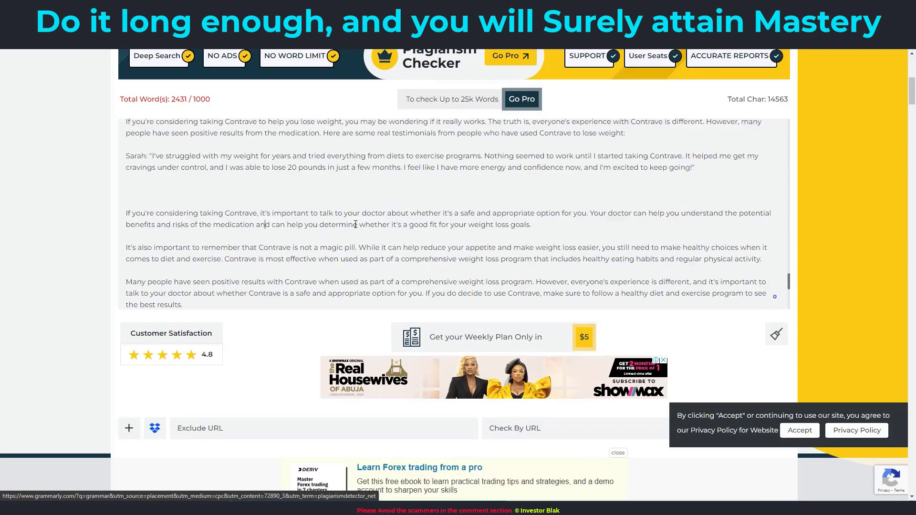
left_click_drag(124, 177, 509, 250)
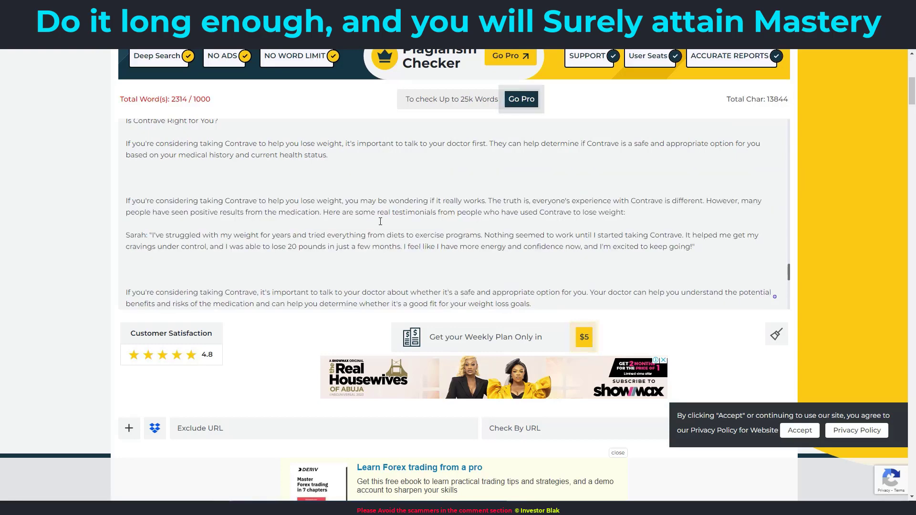
left_click_drag(702, 247, 122, 202)
key("BackSpace")
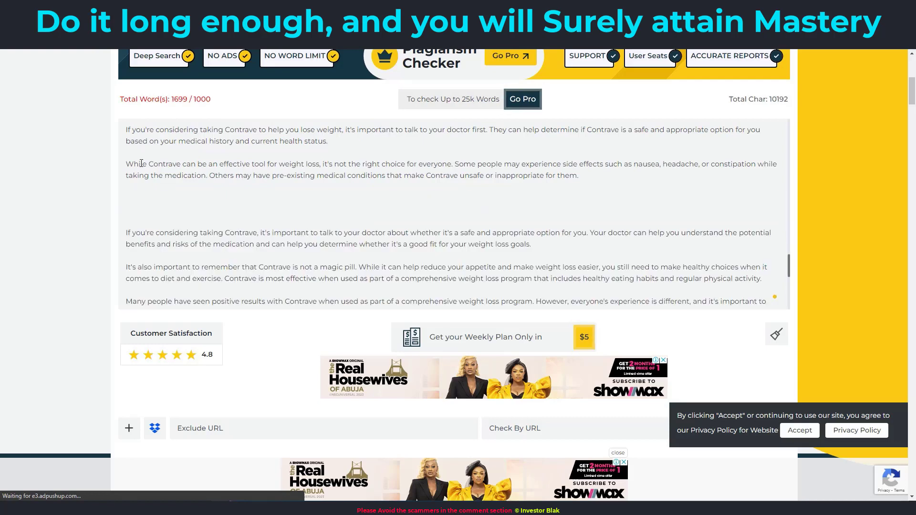
Cut most of the text following the "Contrave Countdown" opening paragraph to bring the article under the 1000-word limit.
left_click_drag(126, 229, 389, 278)
key("BackSpace")
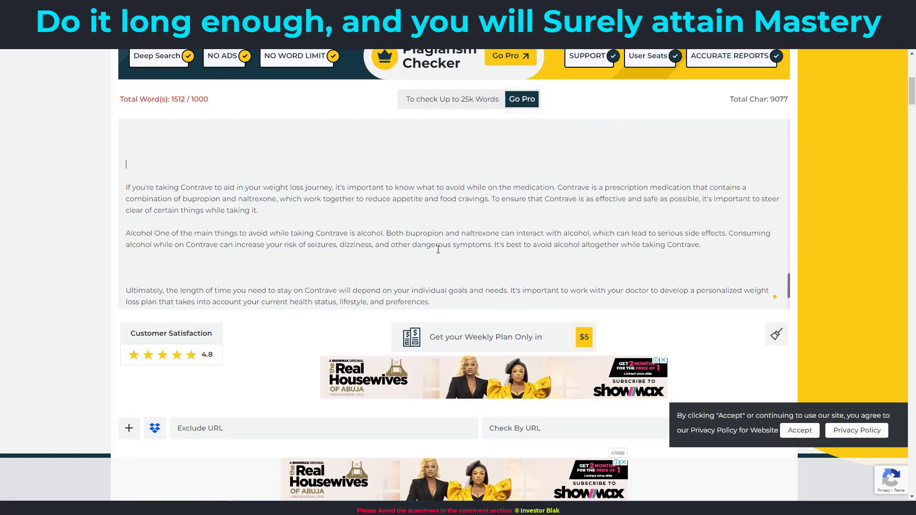
left_click_drag(580, 276, 389, 279)
key("BackSpace")
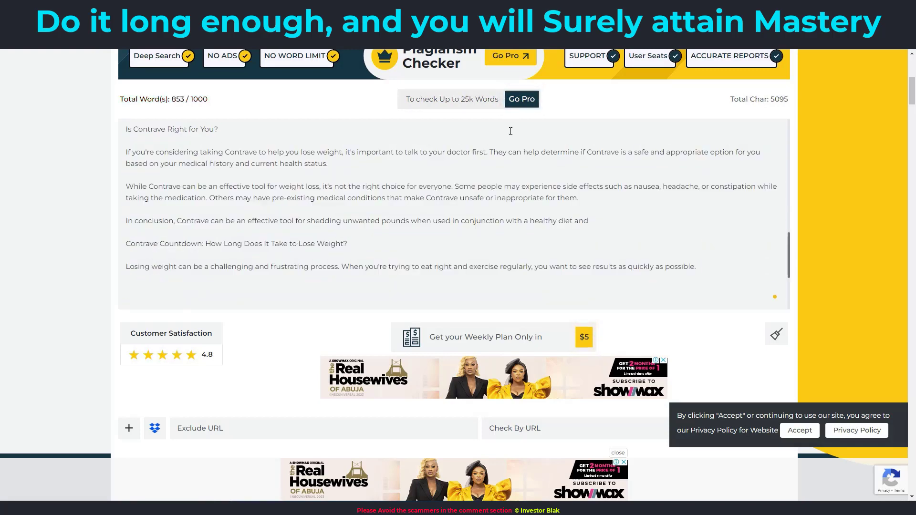
Run the plagiarism check on the trimmed text and look through the highlighted passages in the scan report.
scroll(499, 161, "down", 4)
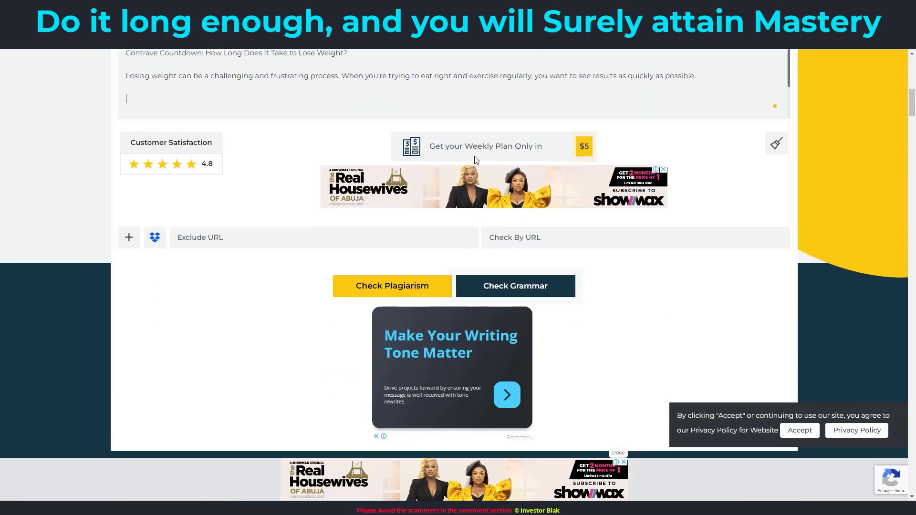
scroll(496, 191, "down", 1)
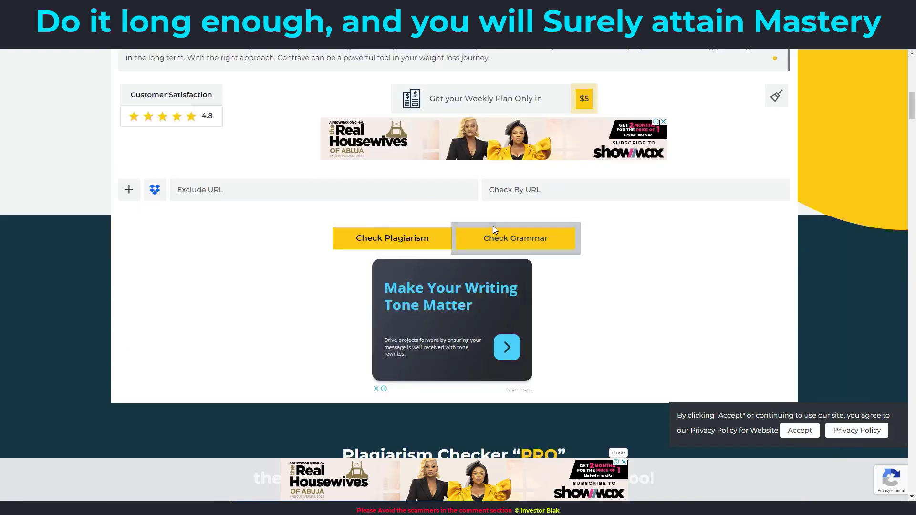
left_click(391, 240)
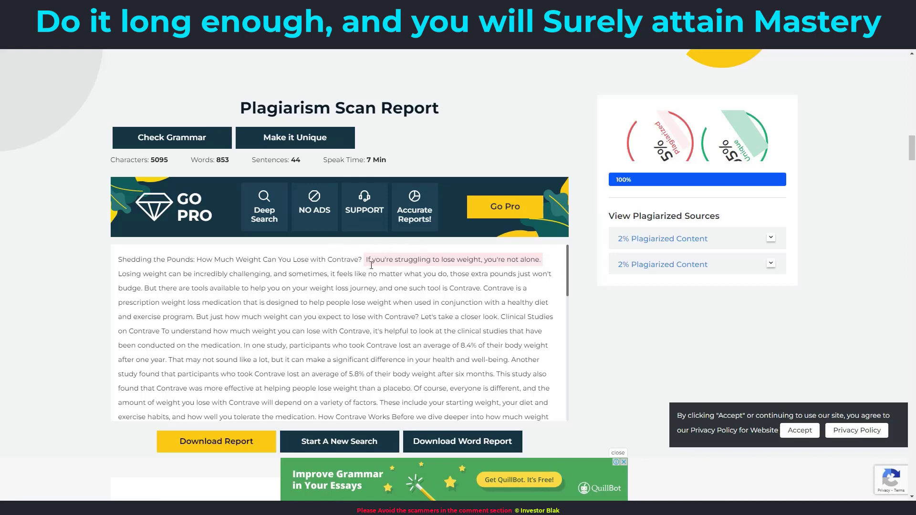
scroll(516, 306, "down", 10)
scroll(516, 306, "up", 10)
scroll(509, 301, "down", 4)
scroll(391, 342, "up", 2)
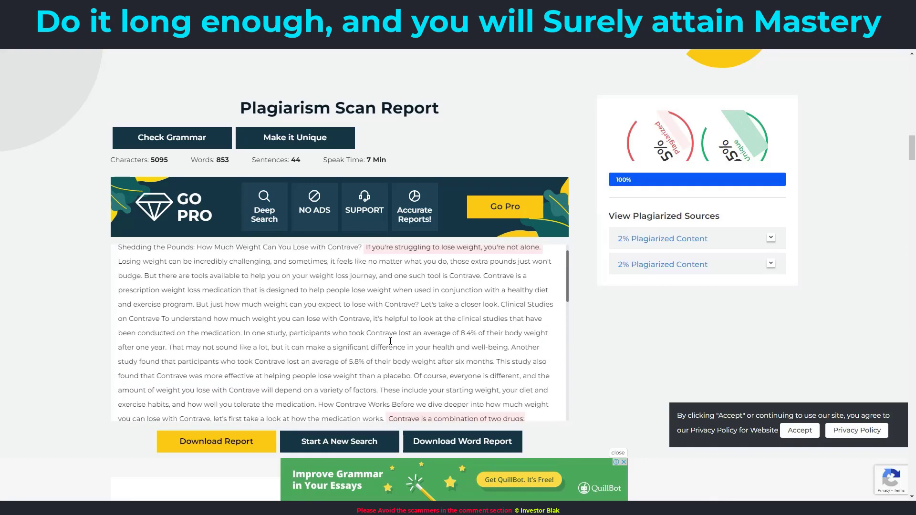
Review the rest of the scan report, expanding the first plagiarized source to compare it with the highlighted sentences in the article.
scroll(375, 287, "down", 8)
scroll(376, 356, "down", 2)
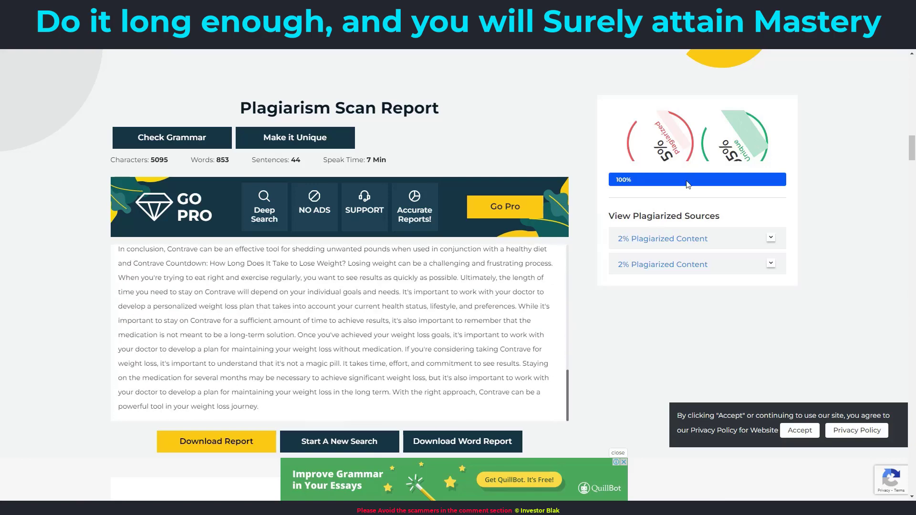
scroll(732, 152, "up", 3)
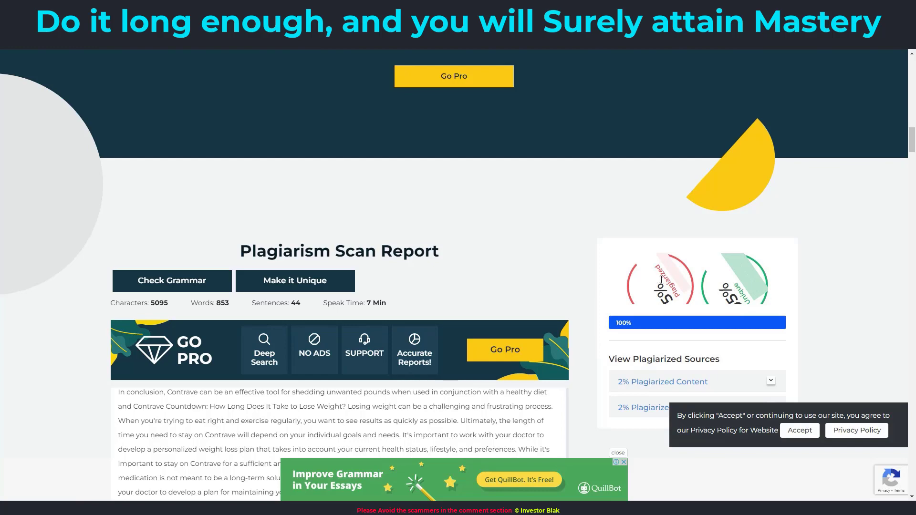
scroll(623, 269, "down", 4)
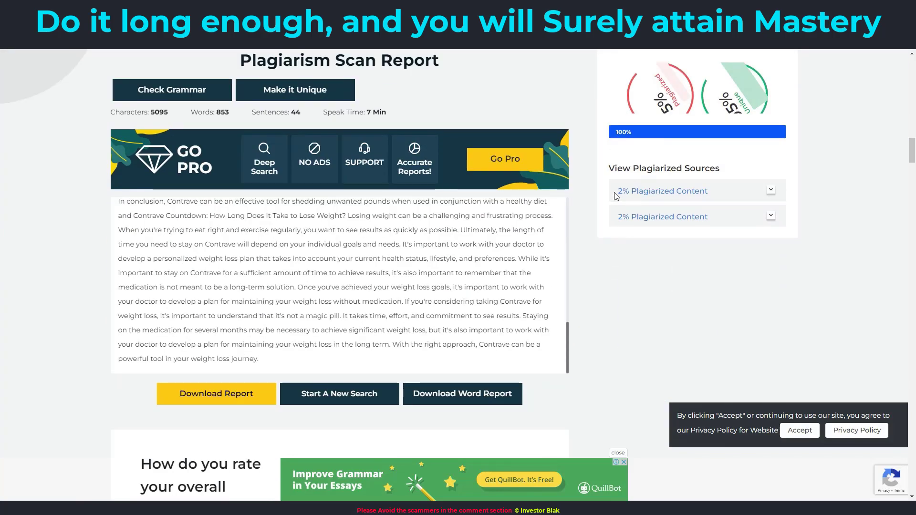
left_click(770, 191)
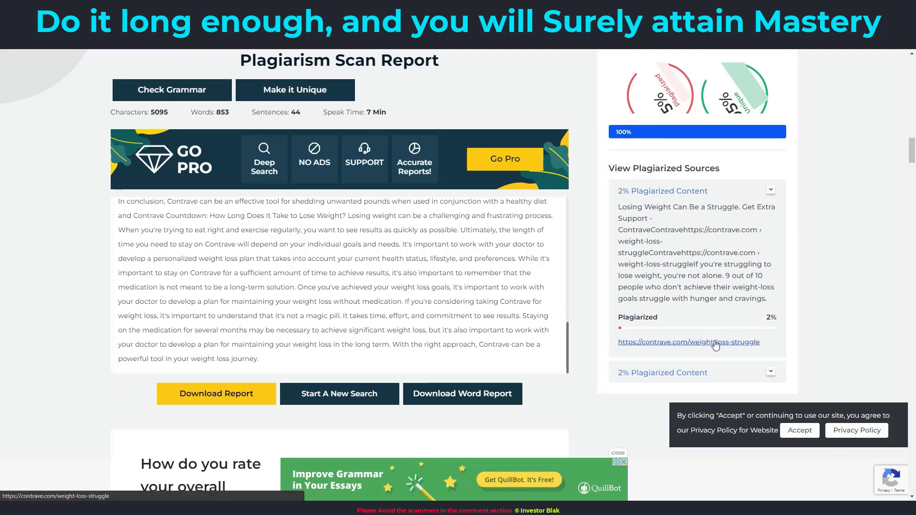
scroll(634, 248, "down", 2)
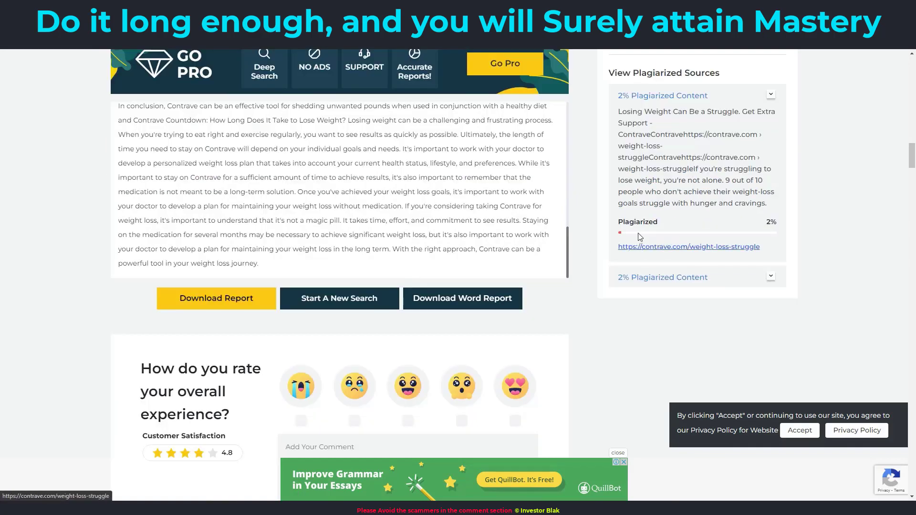
scroll(635, 180, "up", 2)
scroll(480, 273, "up", 3)
scroll(458, 244, "up", 5)
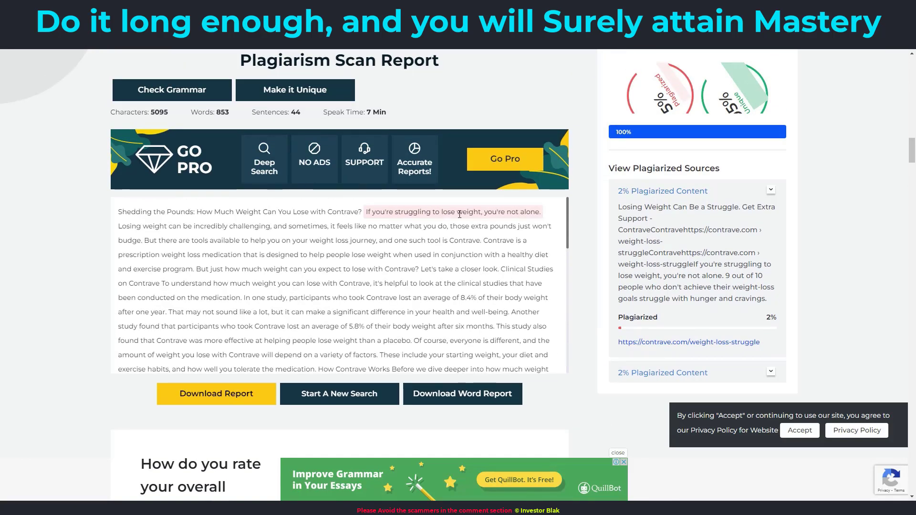
scroll(507, 226, "down", 3)
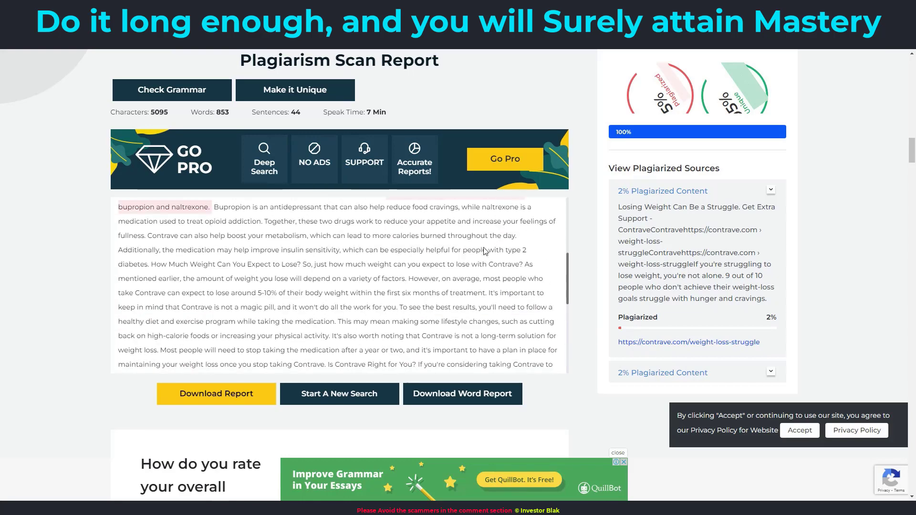